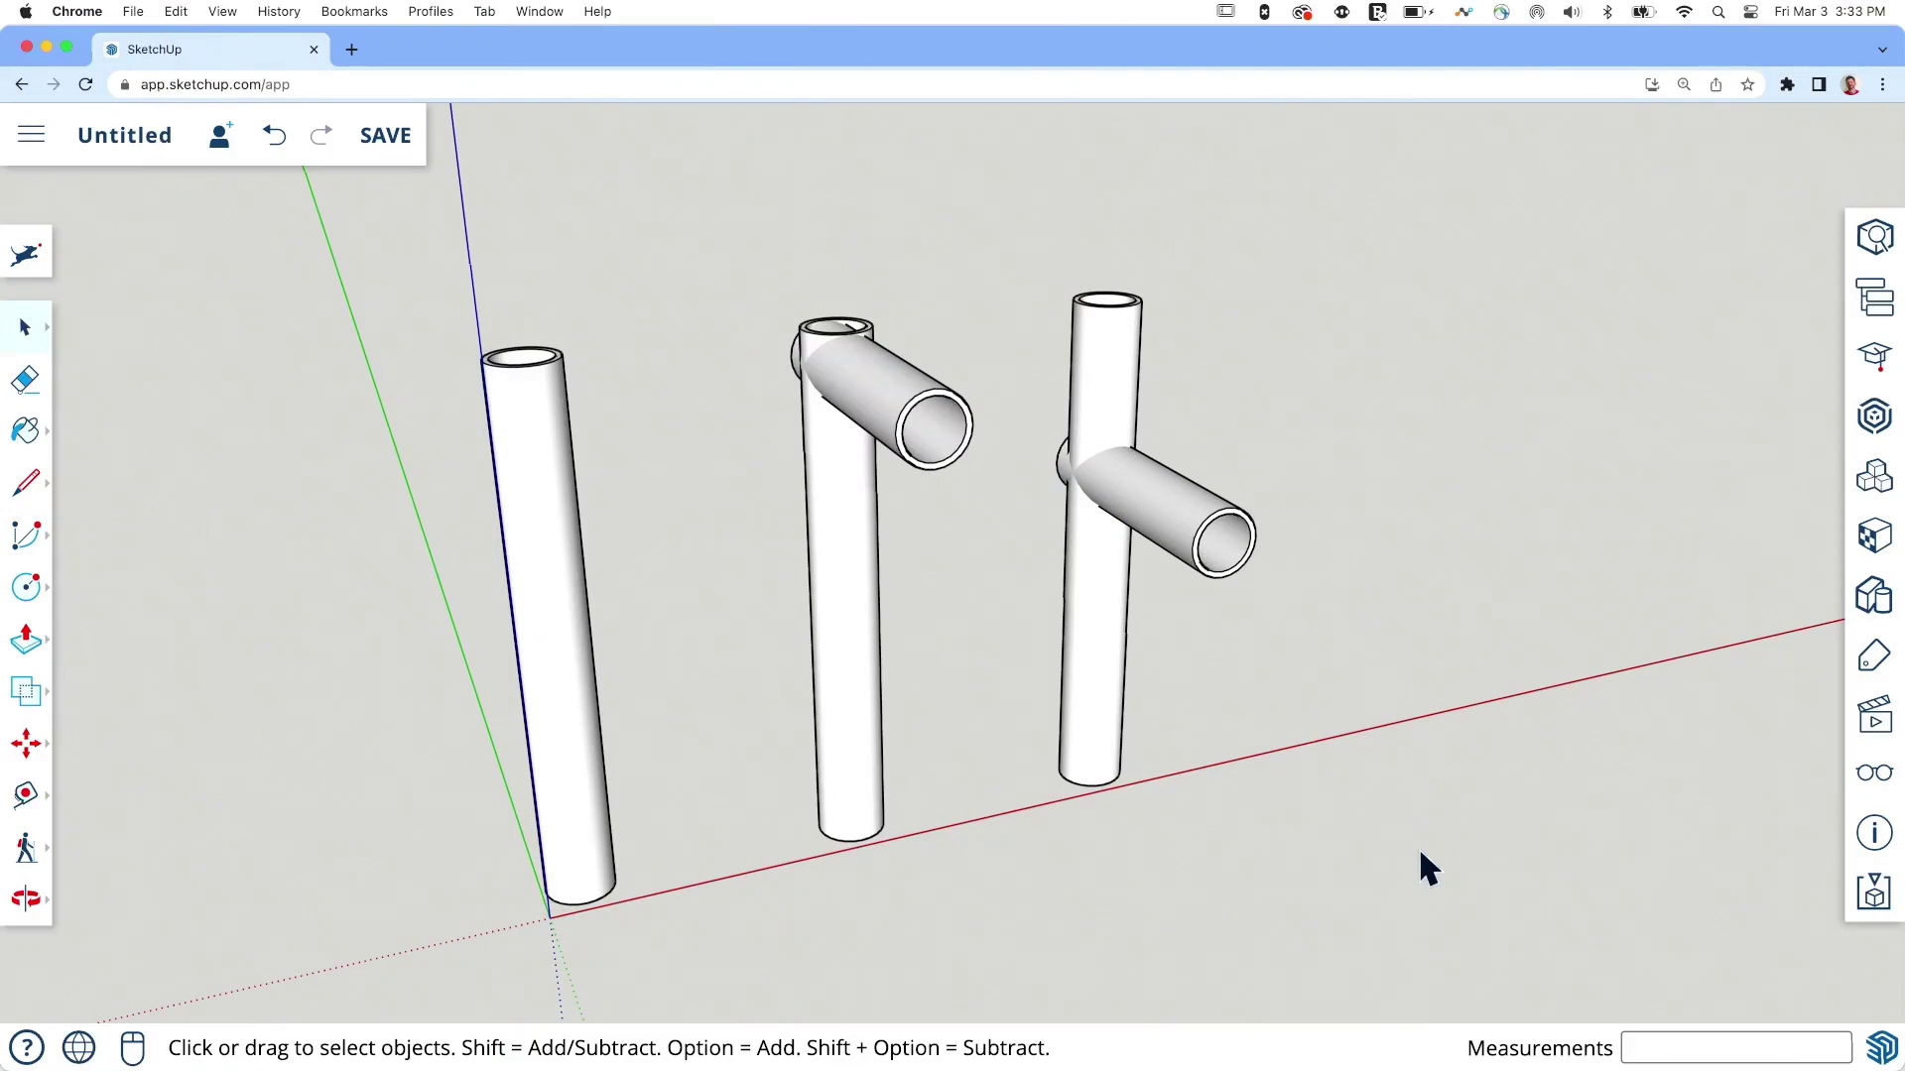
Step: Select the standalone straight tube
{"action": "middle_click_drag", "start_coordinate": [757, 540], "coordinate": [586, 384]}
{"action": "scroll", "coordinate": [570, 318], "scroll_direction": "up", "scroll_amount": 5}
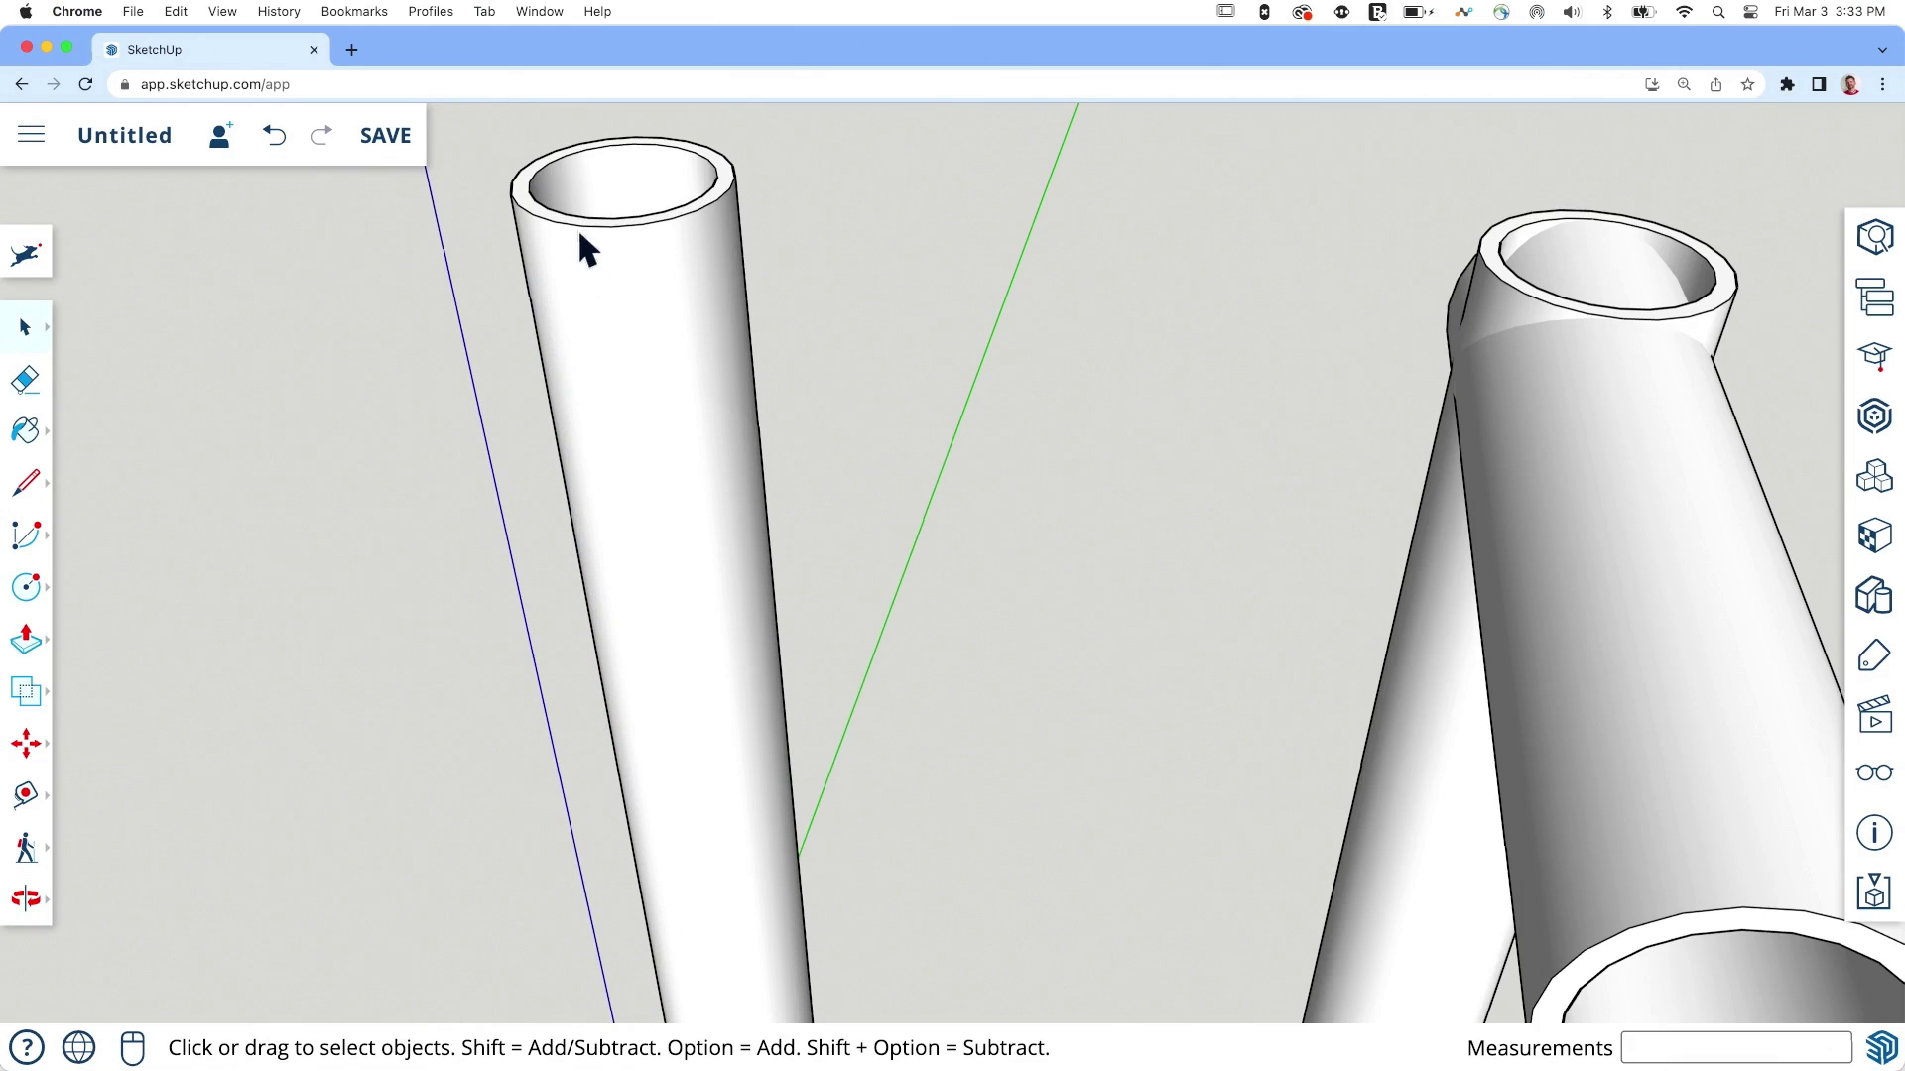
{"action": "left_click", "coordinate": [681, 281]}
{"action": "scroll", "coordinate": [571, 322], "scroll_direction": "down", "scroll_amount": 6}
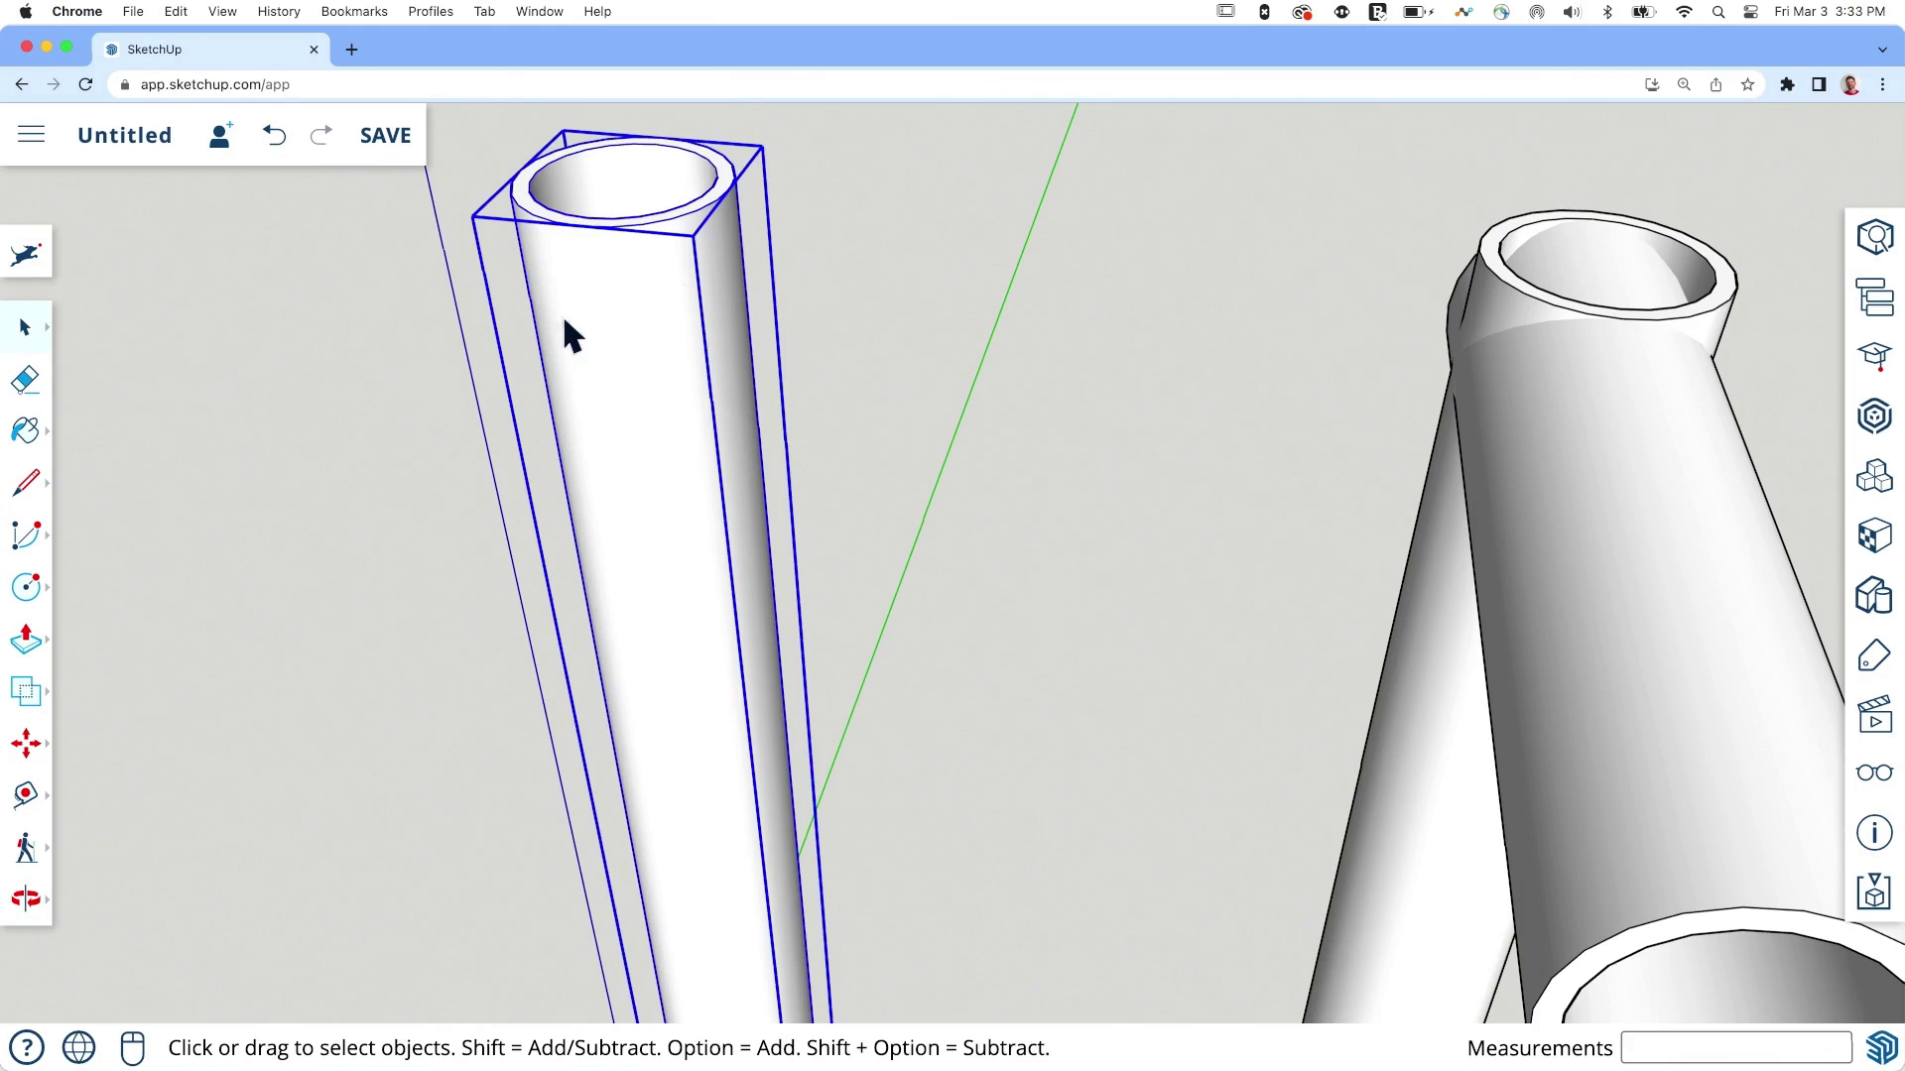
Step: Orbit around the T-joints to an elevated view and bring up the Solid Tools operations
{"action": "middle_click_drag", "start_coordinate": [581, 292], "coordinate": [508, 234]}
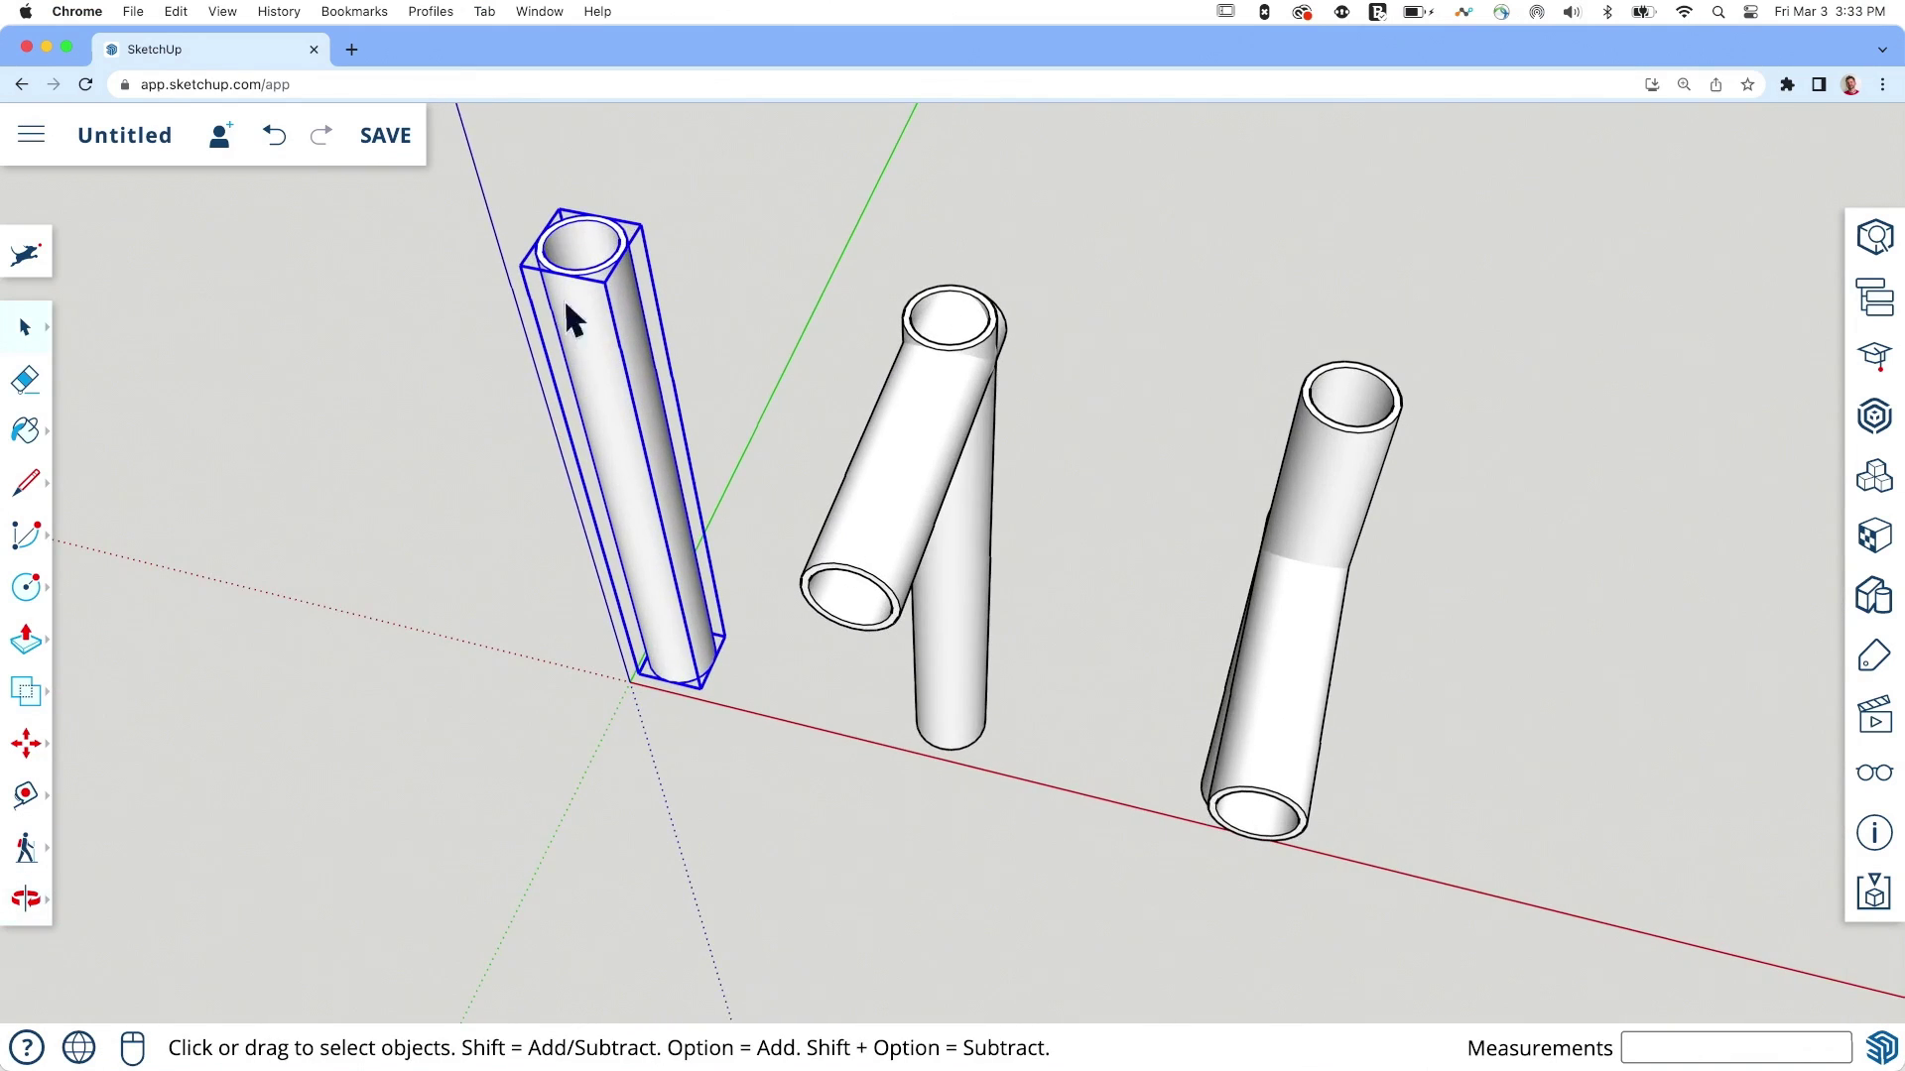
{"action": "middle_click_drag", "start_coordinate": [1393, 699], "coordinate": [680, 370]}
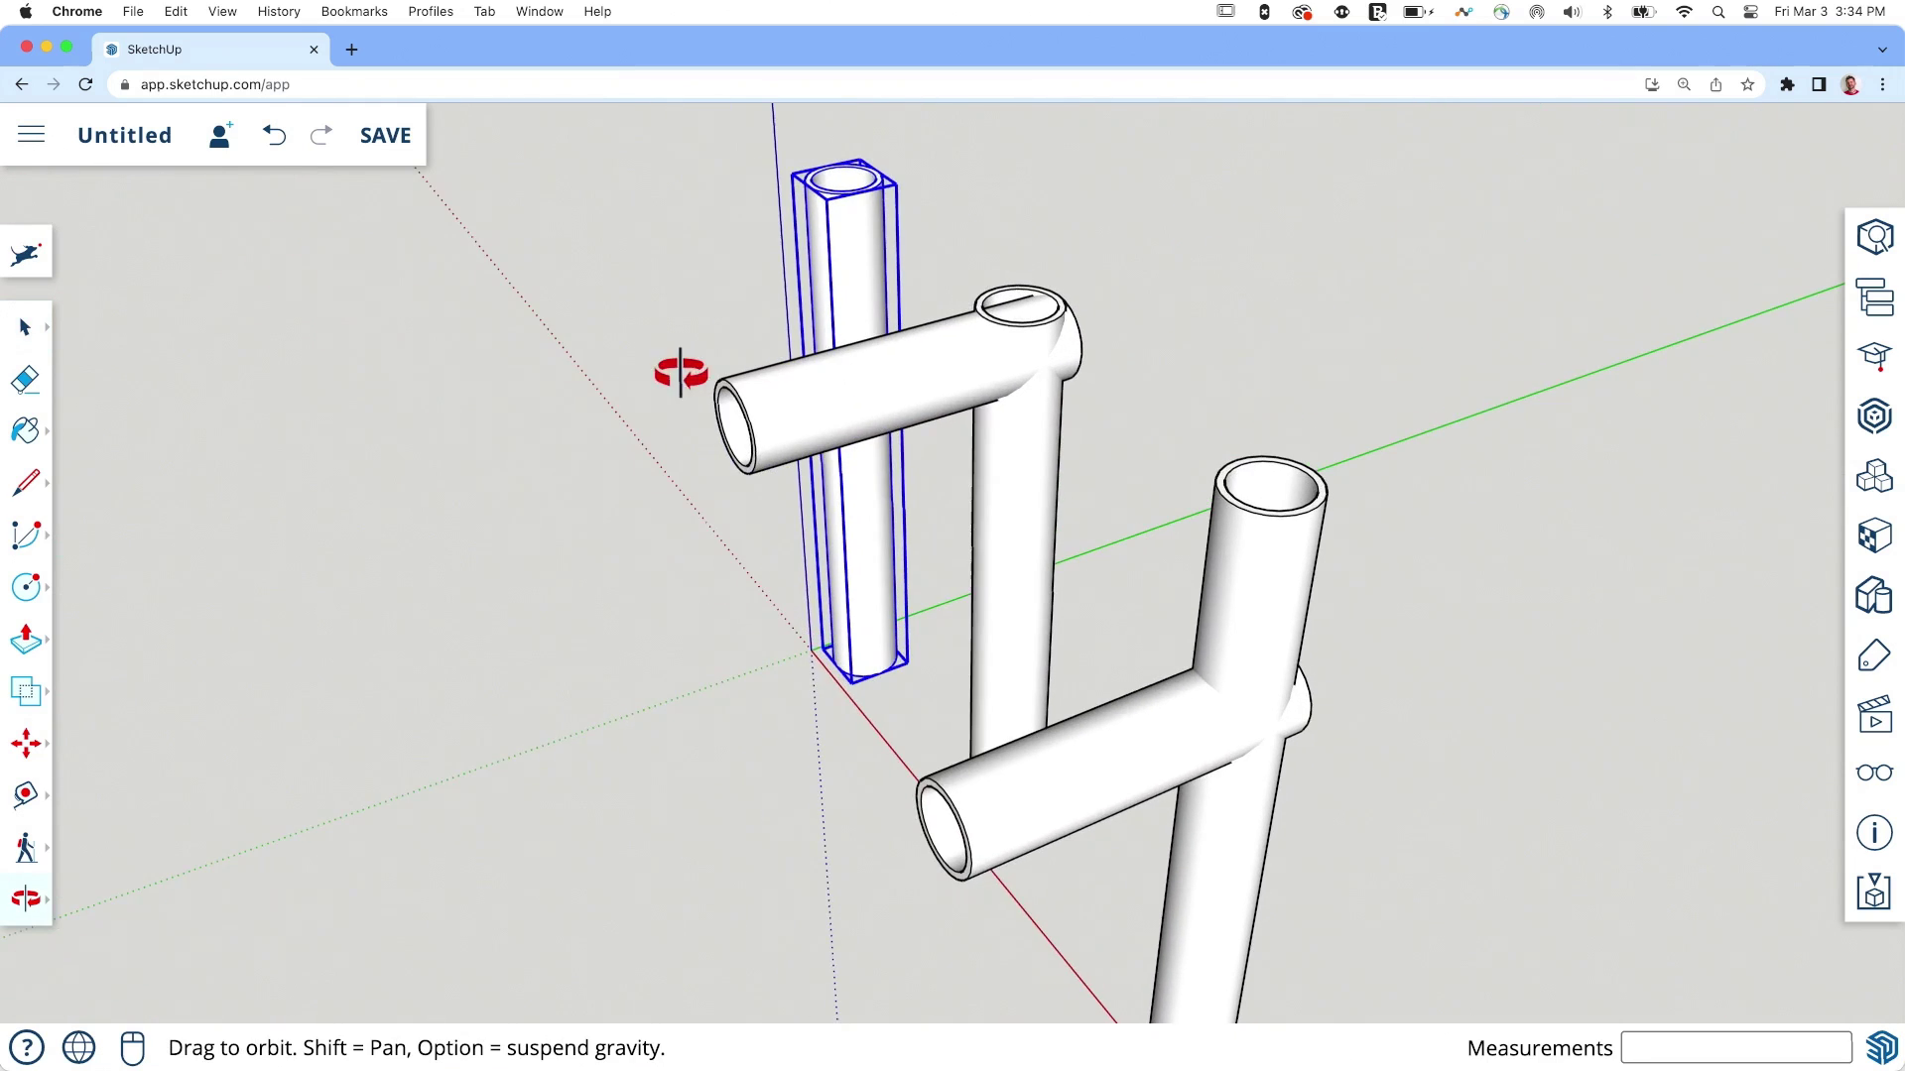
{"action": "scroll", "coordinate": [969, 426], "scroll_direction": "up", "scroll_amount": 5}
{"action": "middle_click_drag", "start_coordinate": [969, 425], "coordinate": [731, 374]}
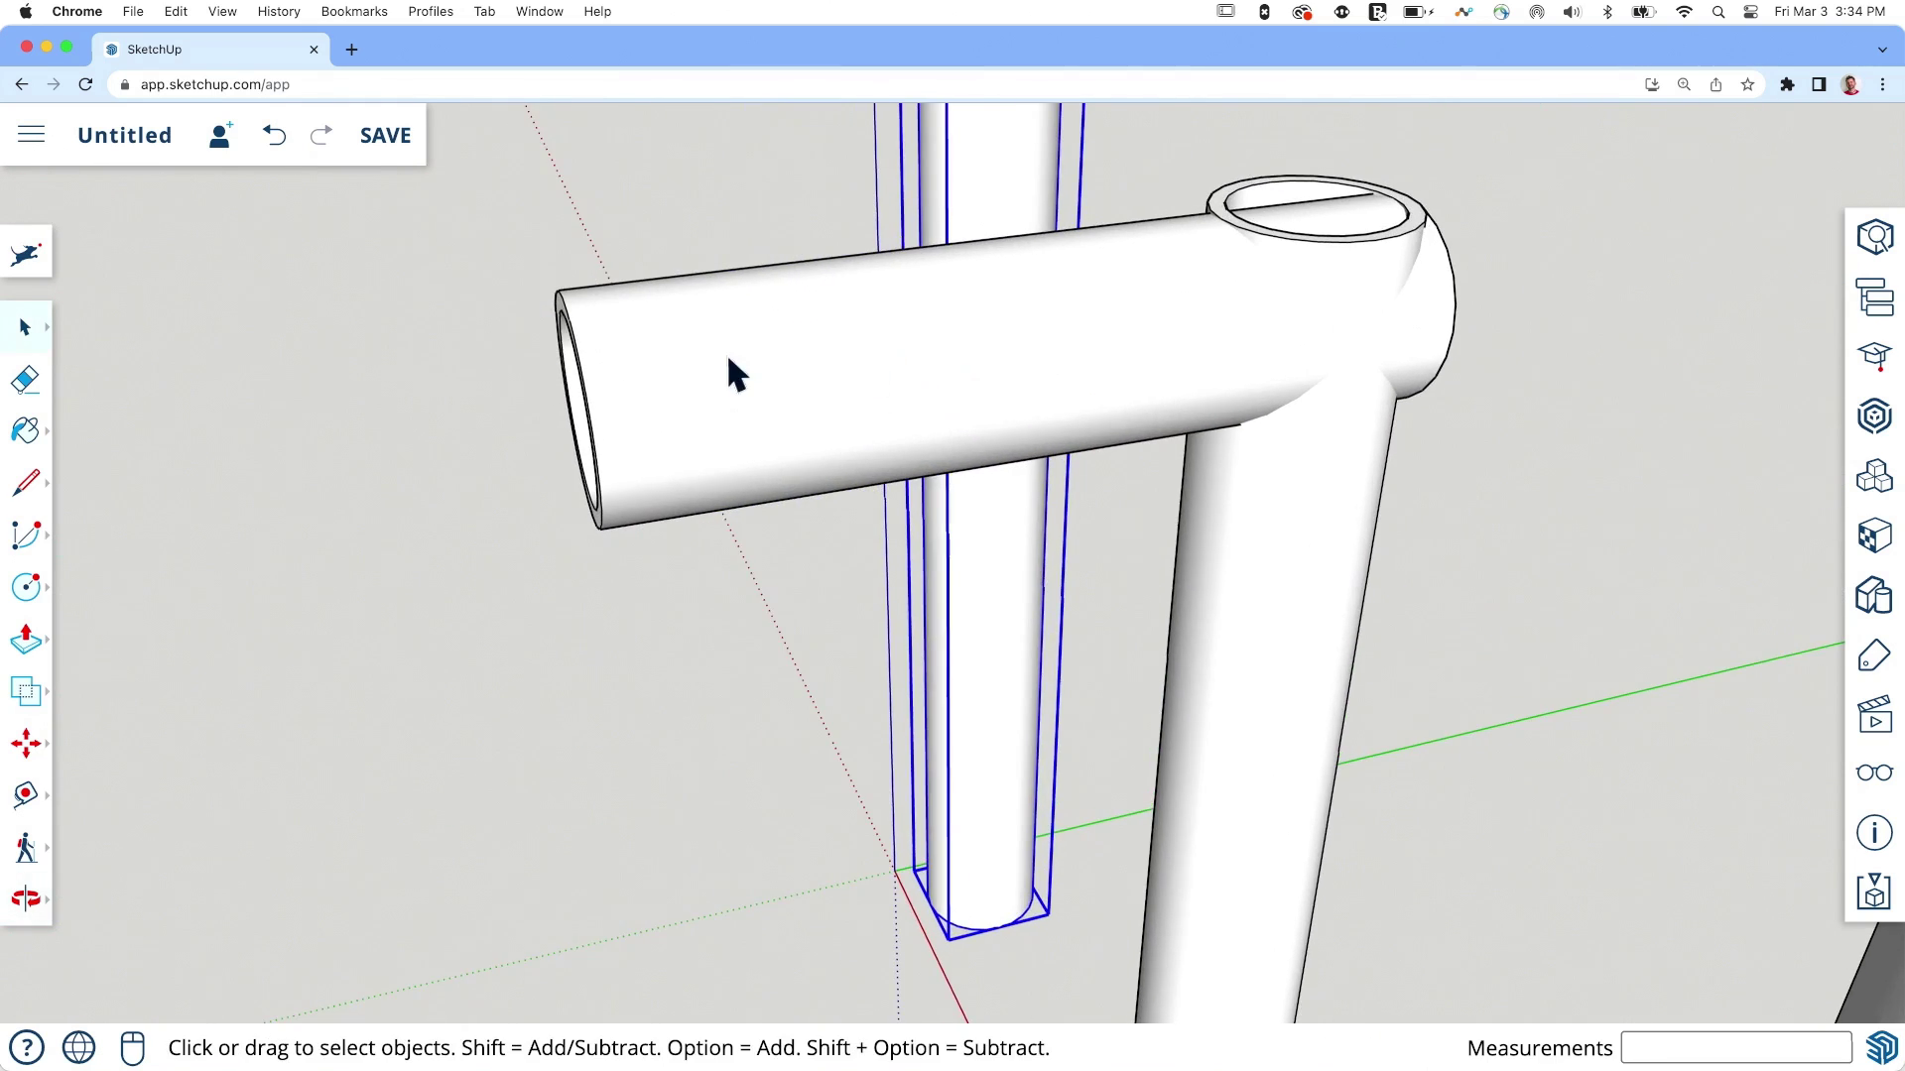
{"action": "scroll", "coordinate": [642, 369], "scroll_direction": "down", "scroll_amount": 2}
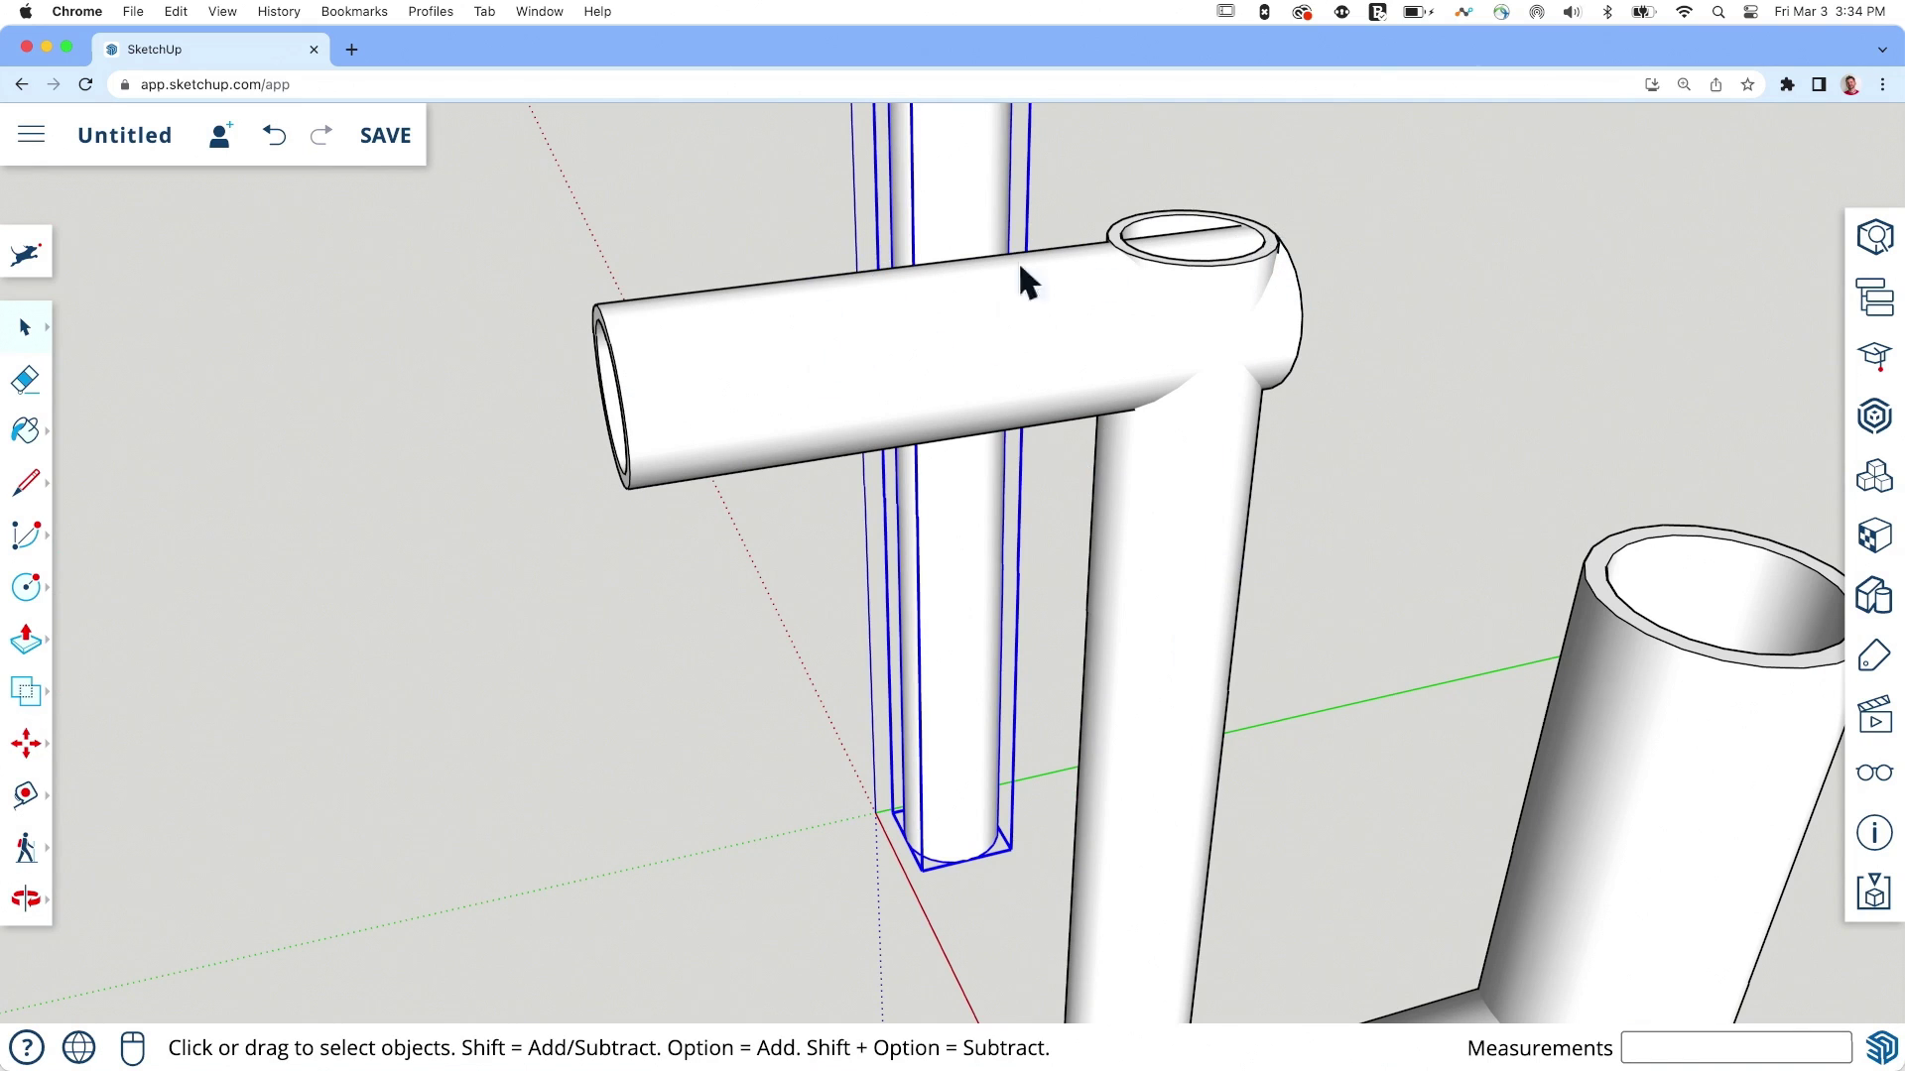
{"action": "mouse_move", "coordinate": [1202, 367]}
{"action": "middle_mouse_down"}
{"action": "mouse_move", "coordinate": [1114, 318]}
{"action": "mouse_move", "coordinate": [1203, 370]}
{"action": "middle_mouse_up"}
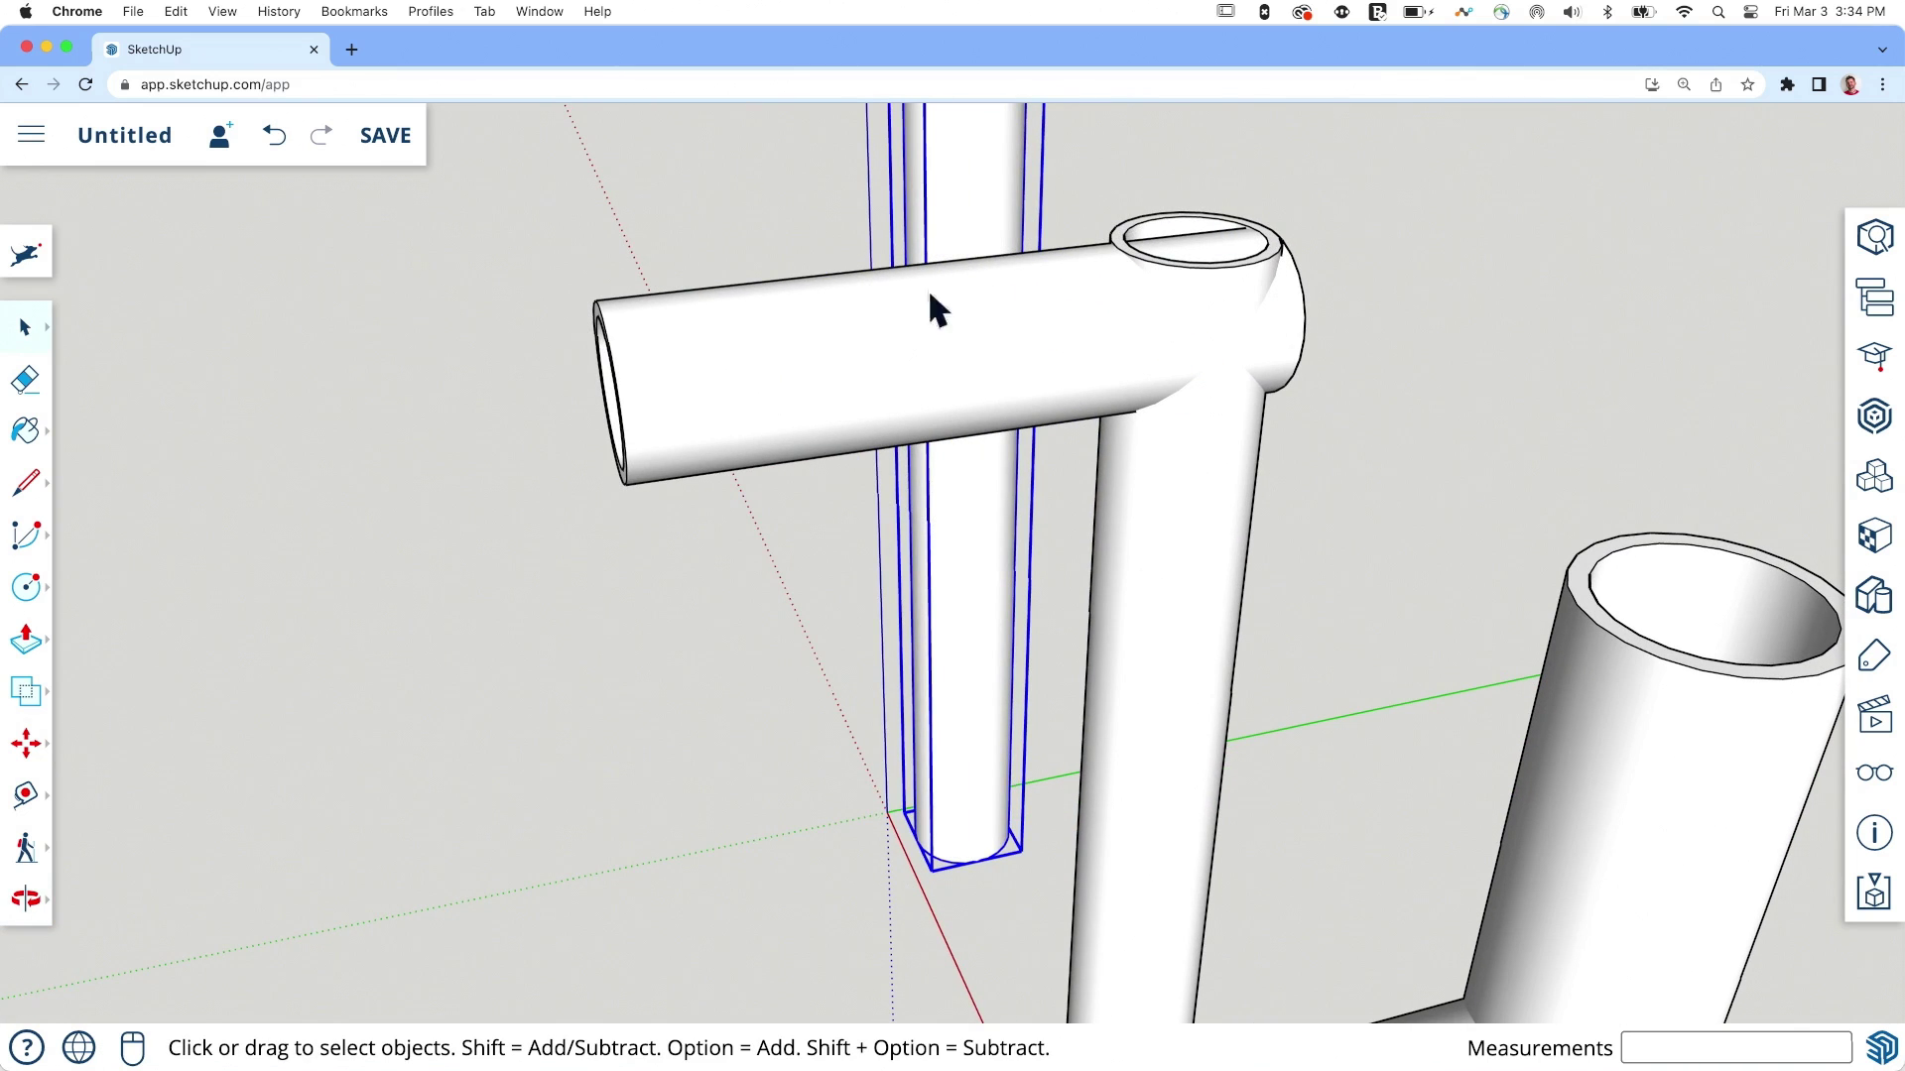
{"action": "mouse_move", "coordinate": [627, 353]}
{"action": "middle_mouse_down"}
{"action": "mouse_move", "coordinate": [705, 289]}
{"action": "mouse_move", "coordinate": [644, 347]}
{"action": "middle_mouse_up"}
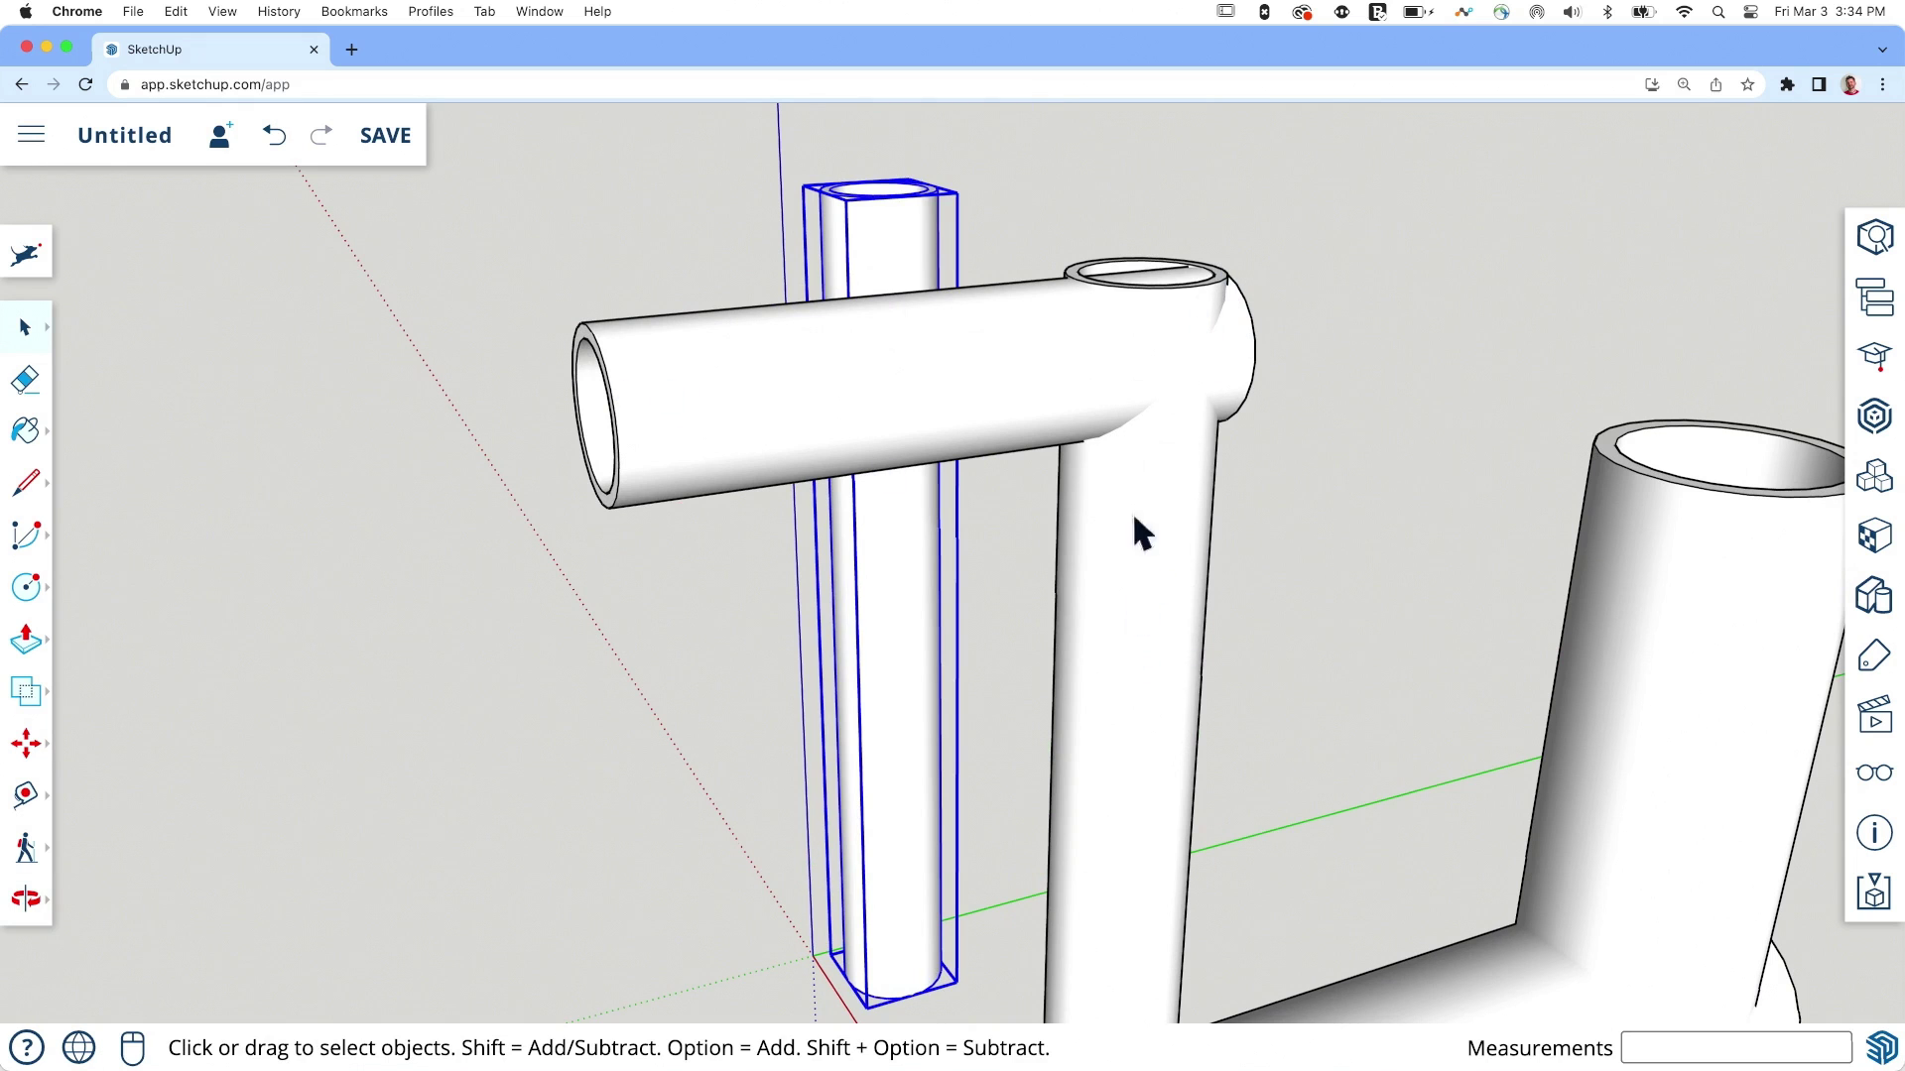
{"action": "middle_click_drag", "start_coordinate": [1109, 371], "coordinate": [1141, 627]}
{"action": "scroll", "coordinate": [1111, 343], "scroll_direction": "down", "scroll_amount": 3}
{"action": "middle_click_drag", "start_coordinate": [914, 681], "coordinate": [729, 635]}
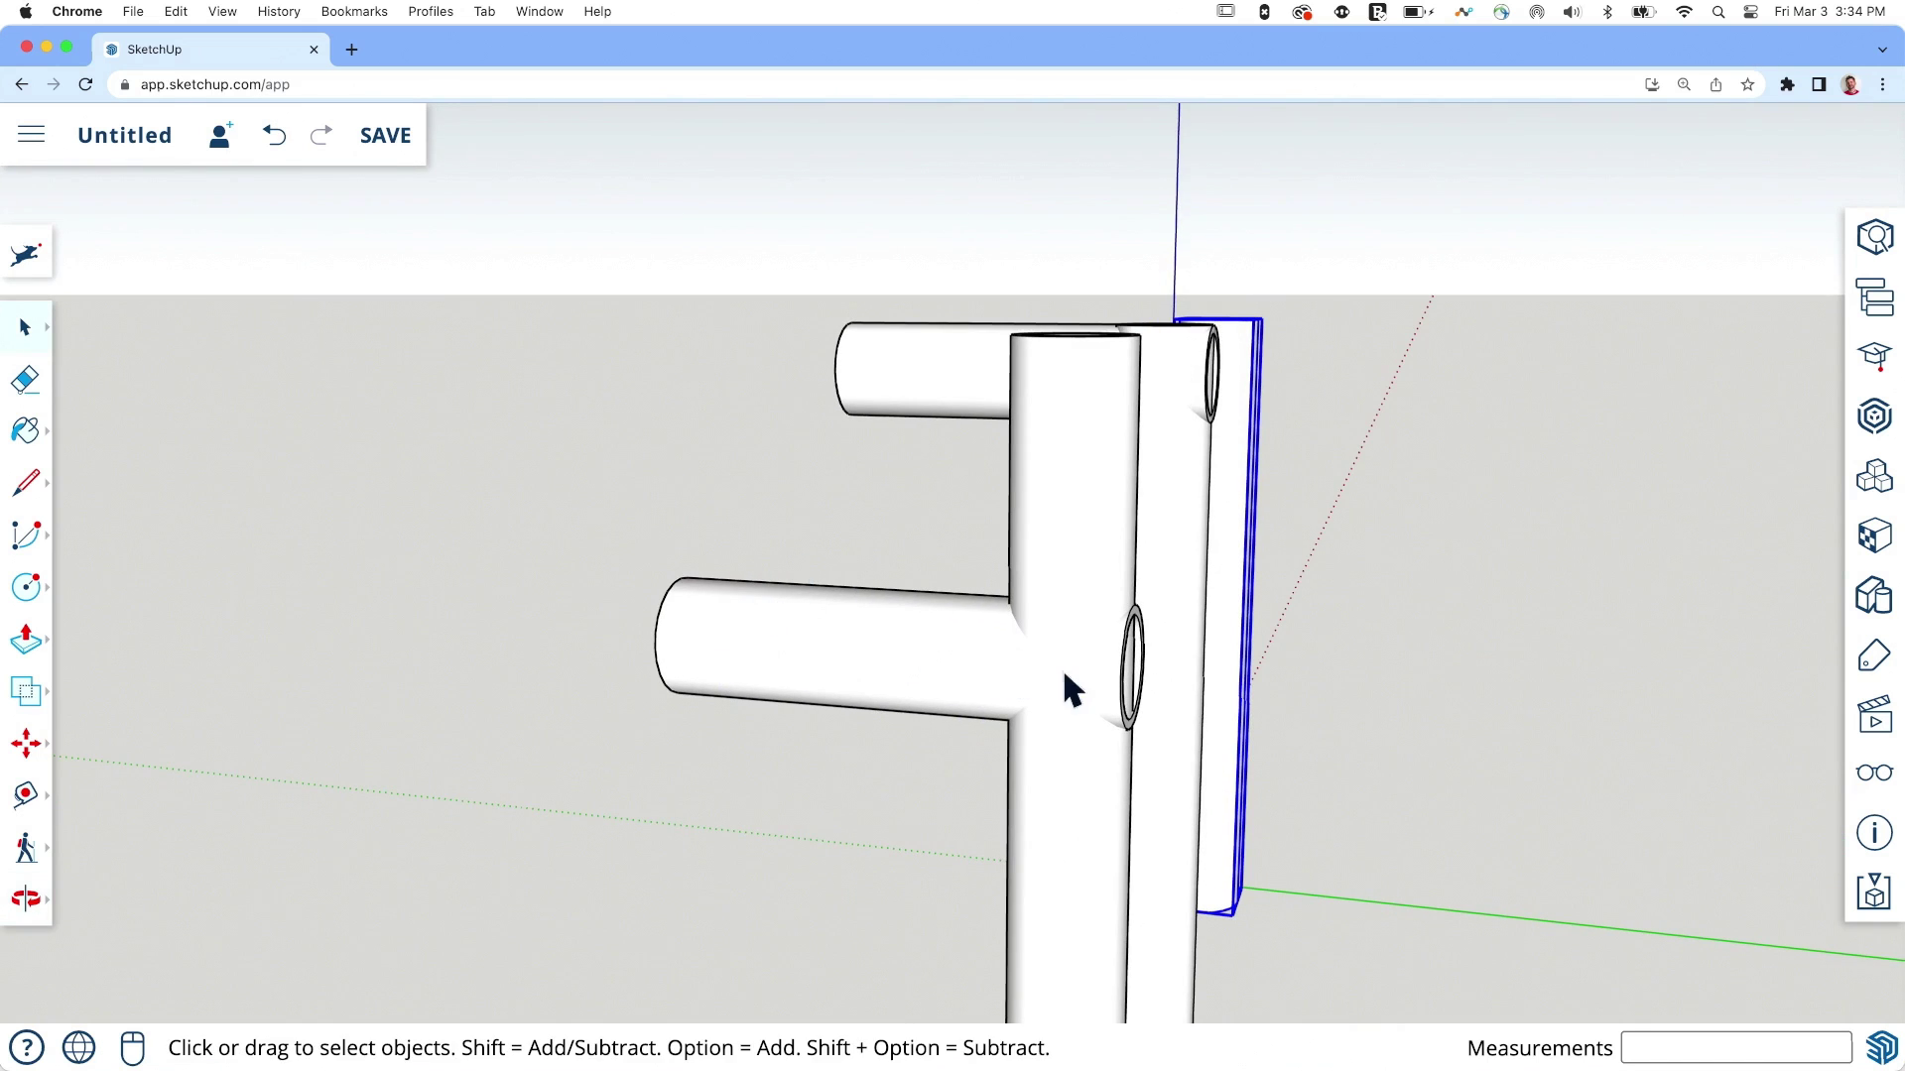
{"action": "middle_click_drag", "start_coordinate": [922, 540], "coordinate": [1521, 834]}
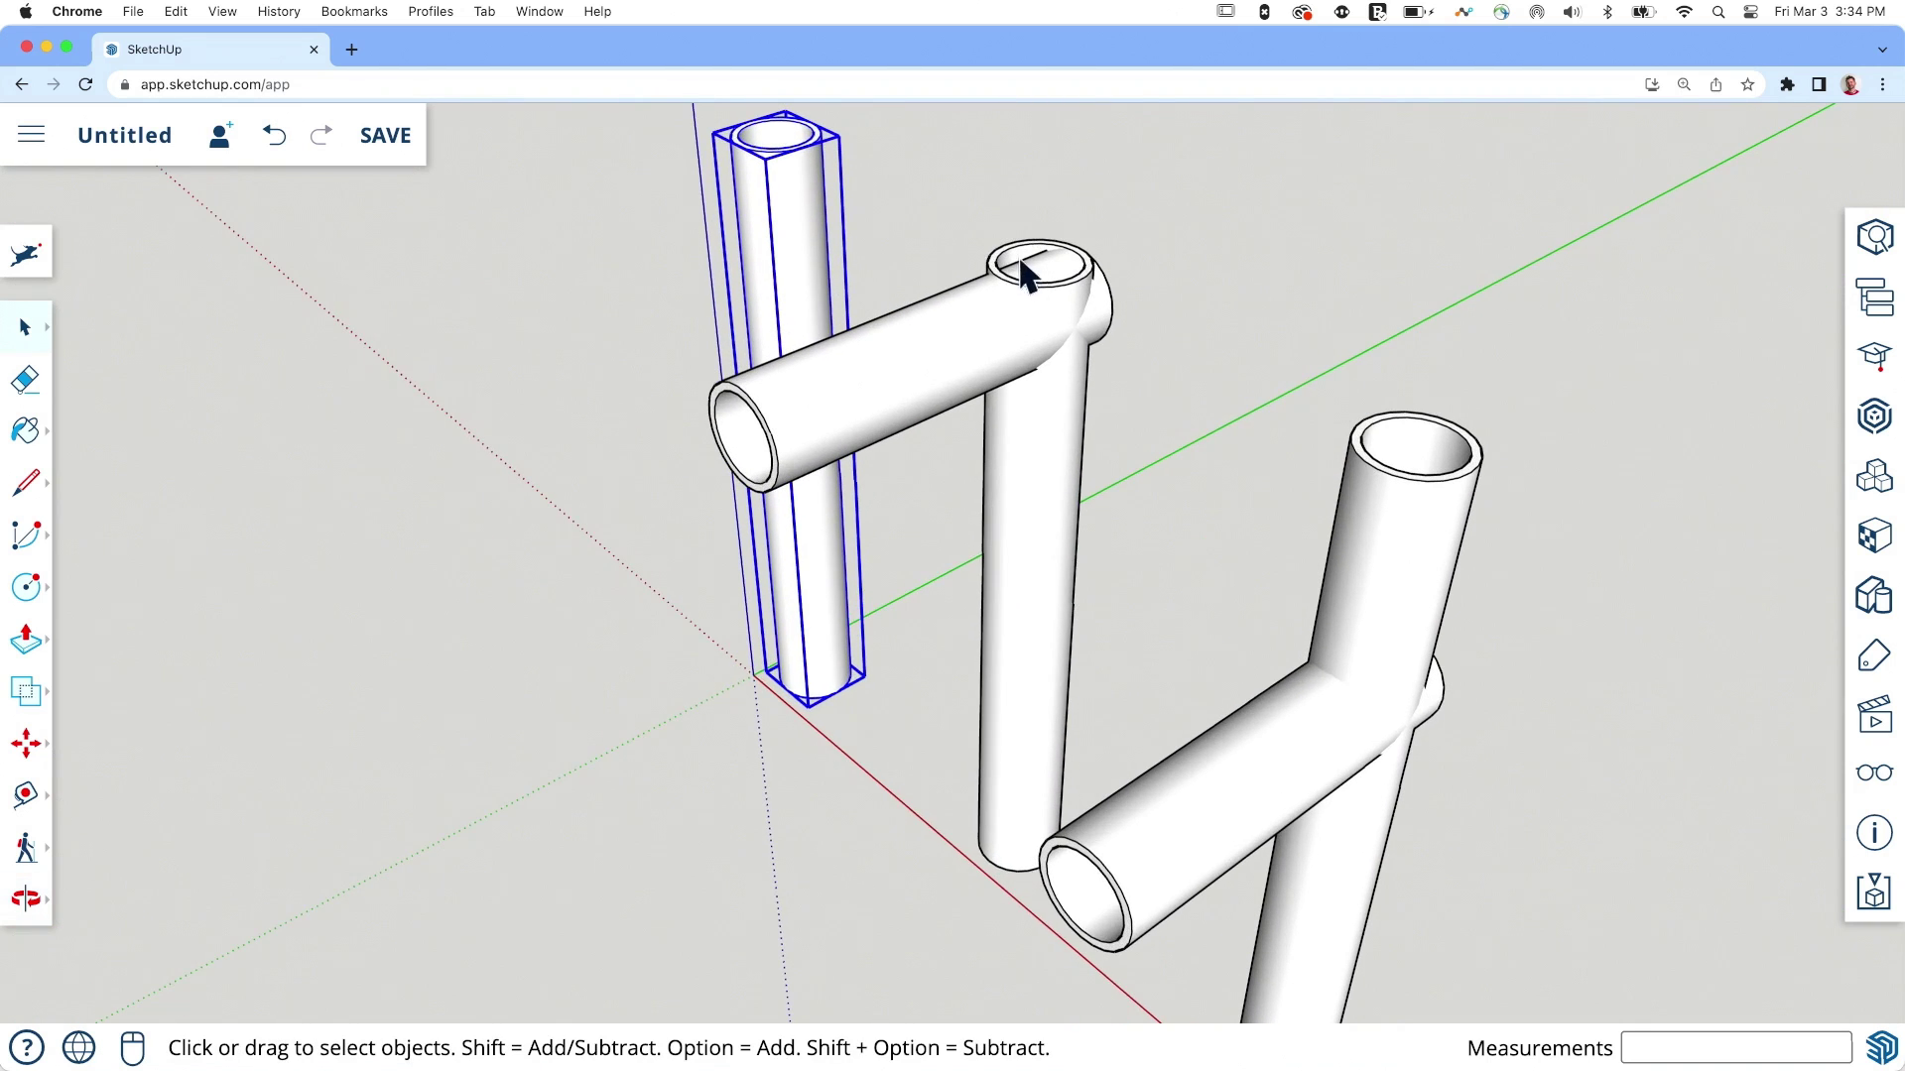
{"action": "scroll", "coordinate": [1022, 263], "scroll_direction": "up", "scroll_amount": 1}
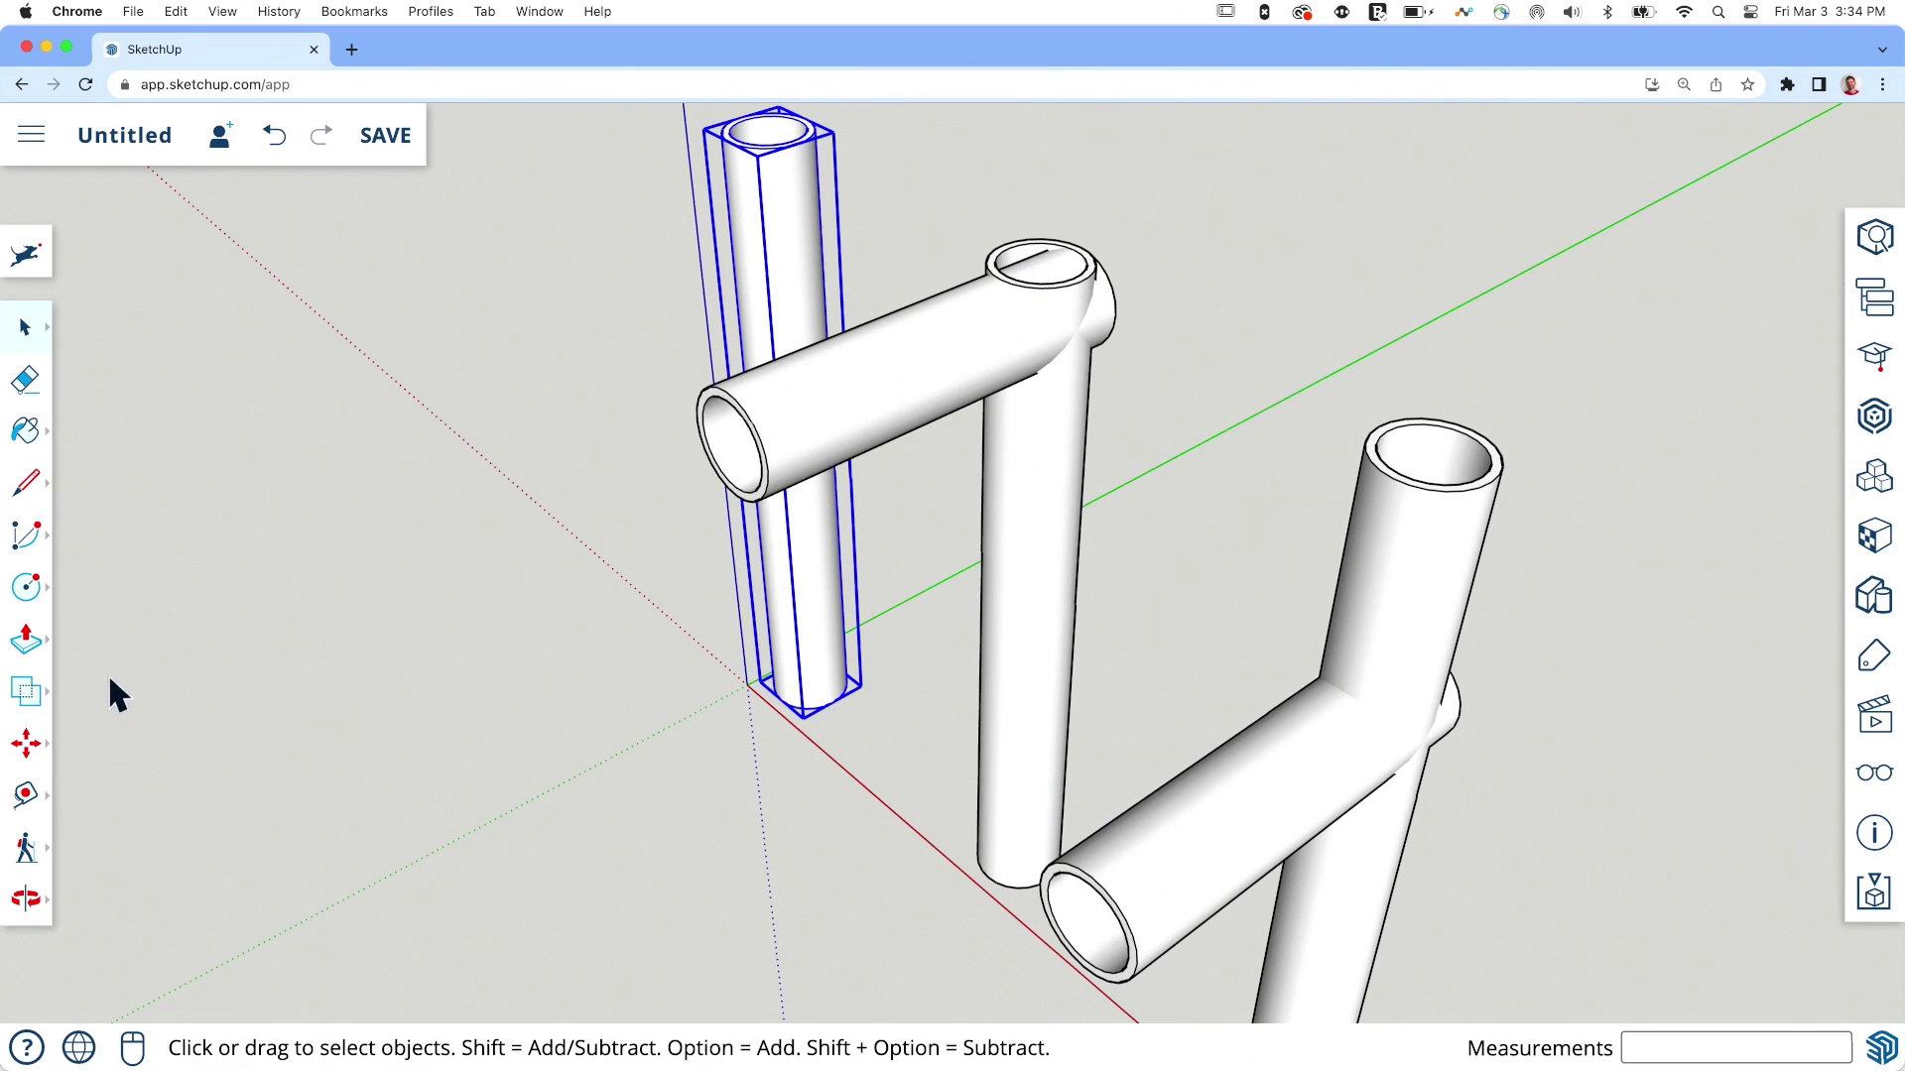
{"action": "left_click", "coordinate": [45, 694]}
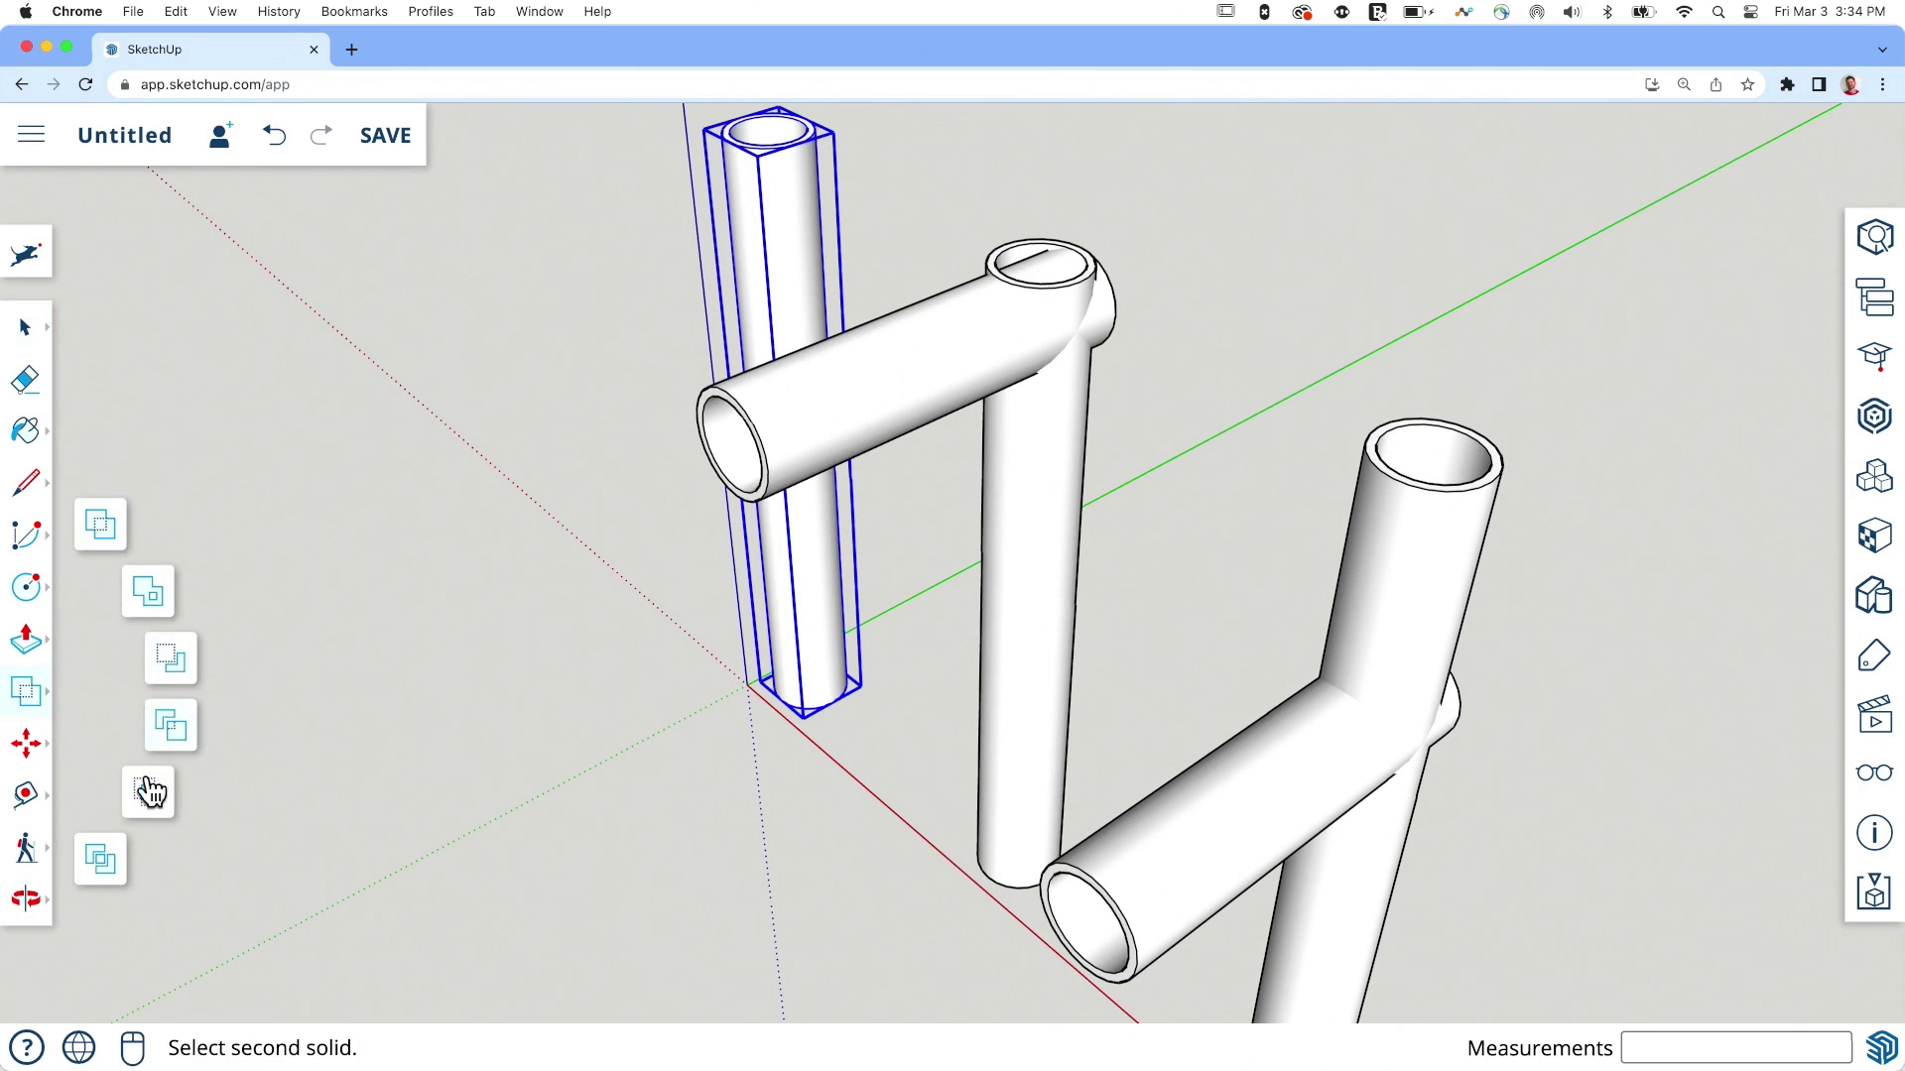
Step: Pick a Solid Tools operation and inspect the first T-joint from several angles
{"action": "left_click", "coordinate": [1164, 291]}
{"action": "scroll", "coordinate": [1127, 288], "scroll_direction": "up", "scroll_amount": 3}
{"action": "middle_click_drag", "start_coordinate": [1115, 283], "coordinate": [1010, 342]}
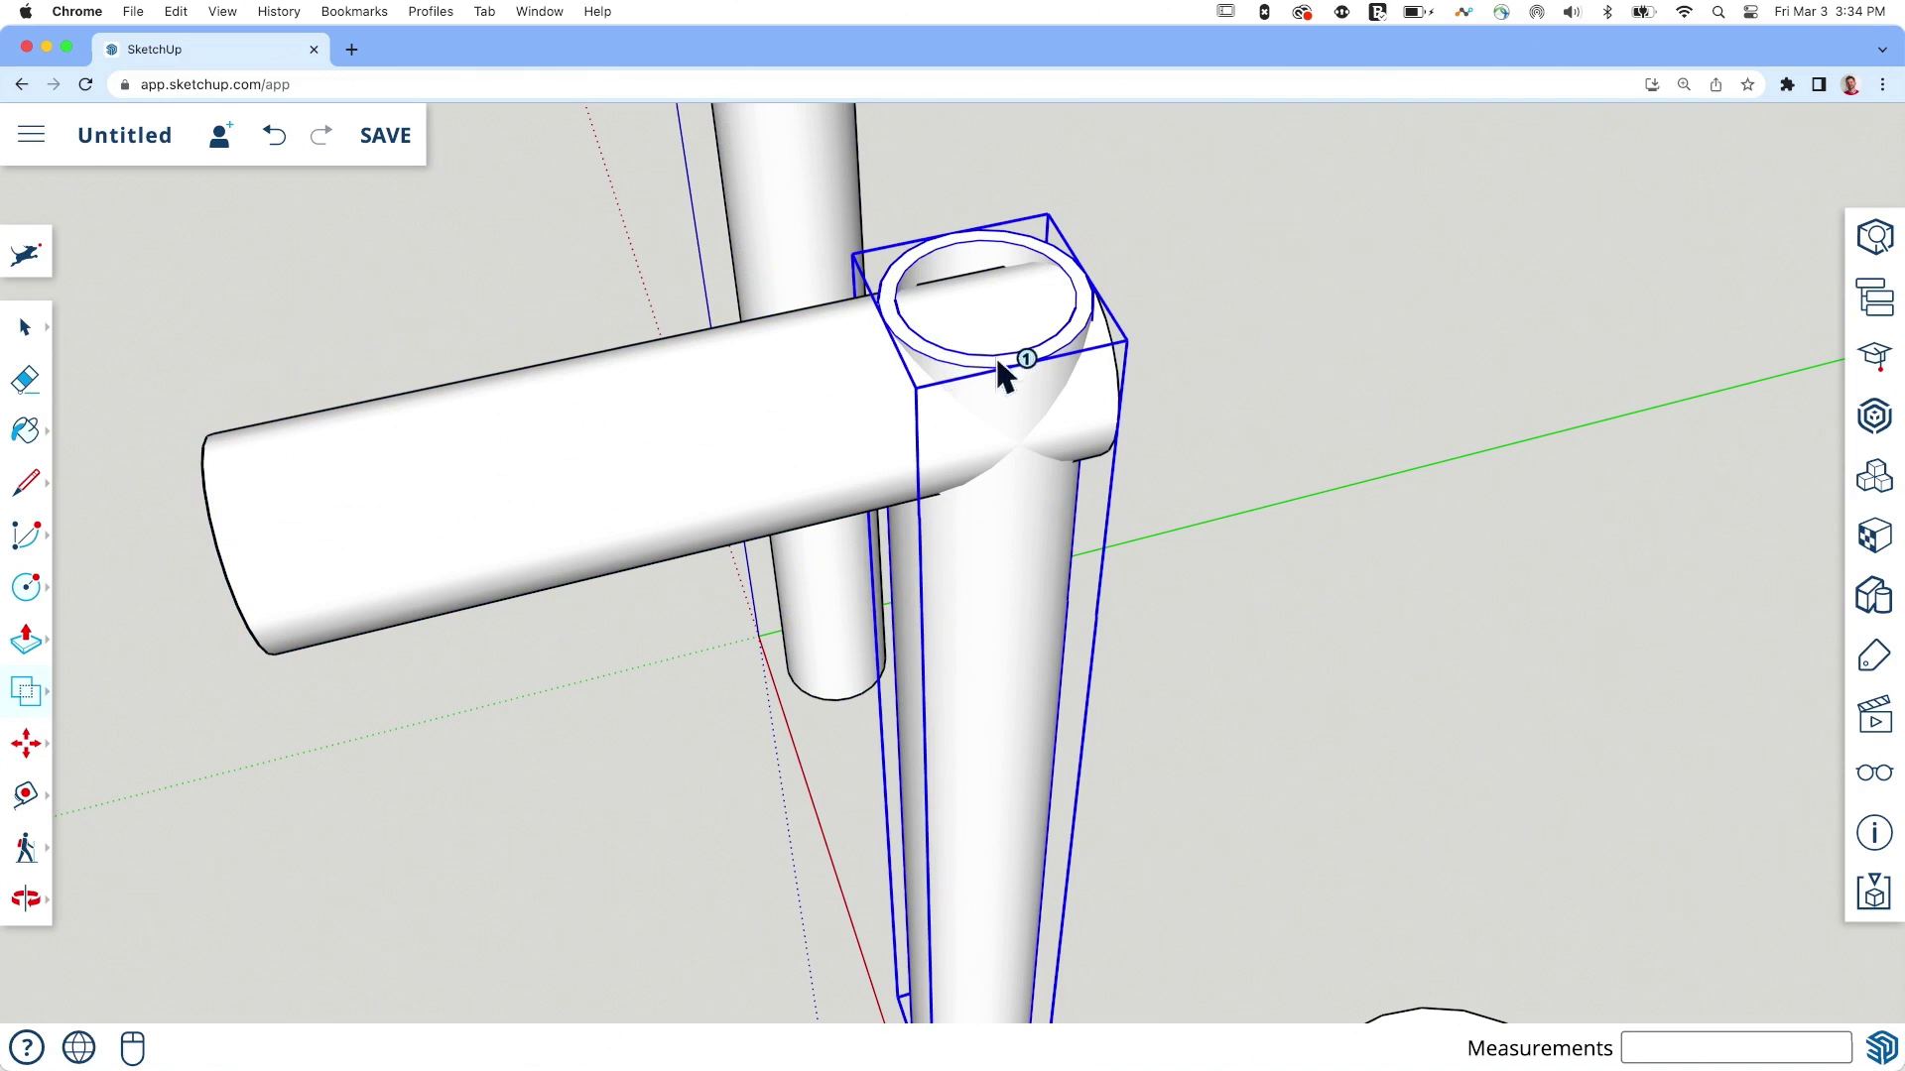
{"action": "middle_click_drag", "start_coordinate": [1088, 323], "coordinate": [723, 277]}
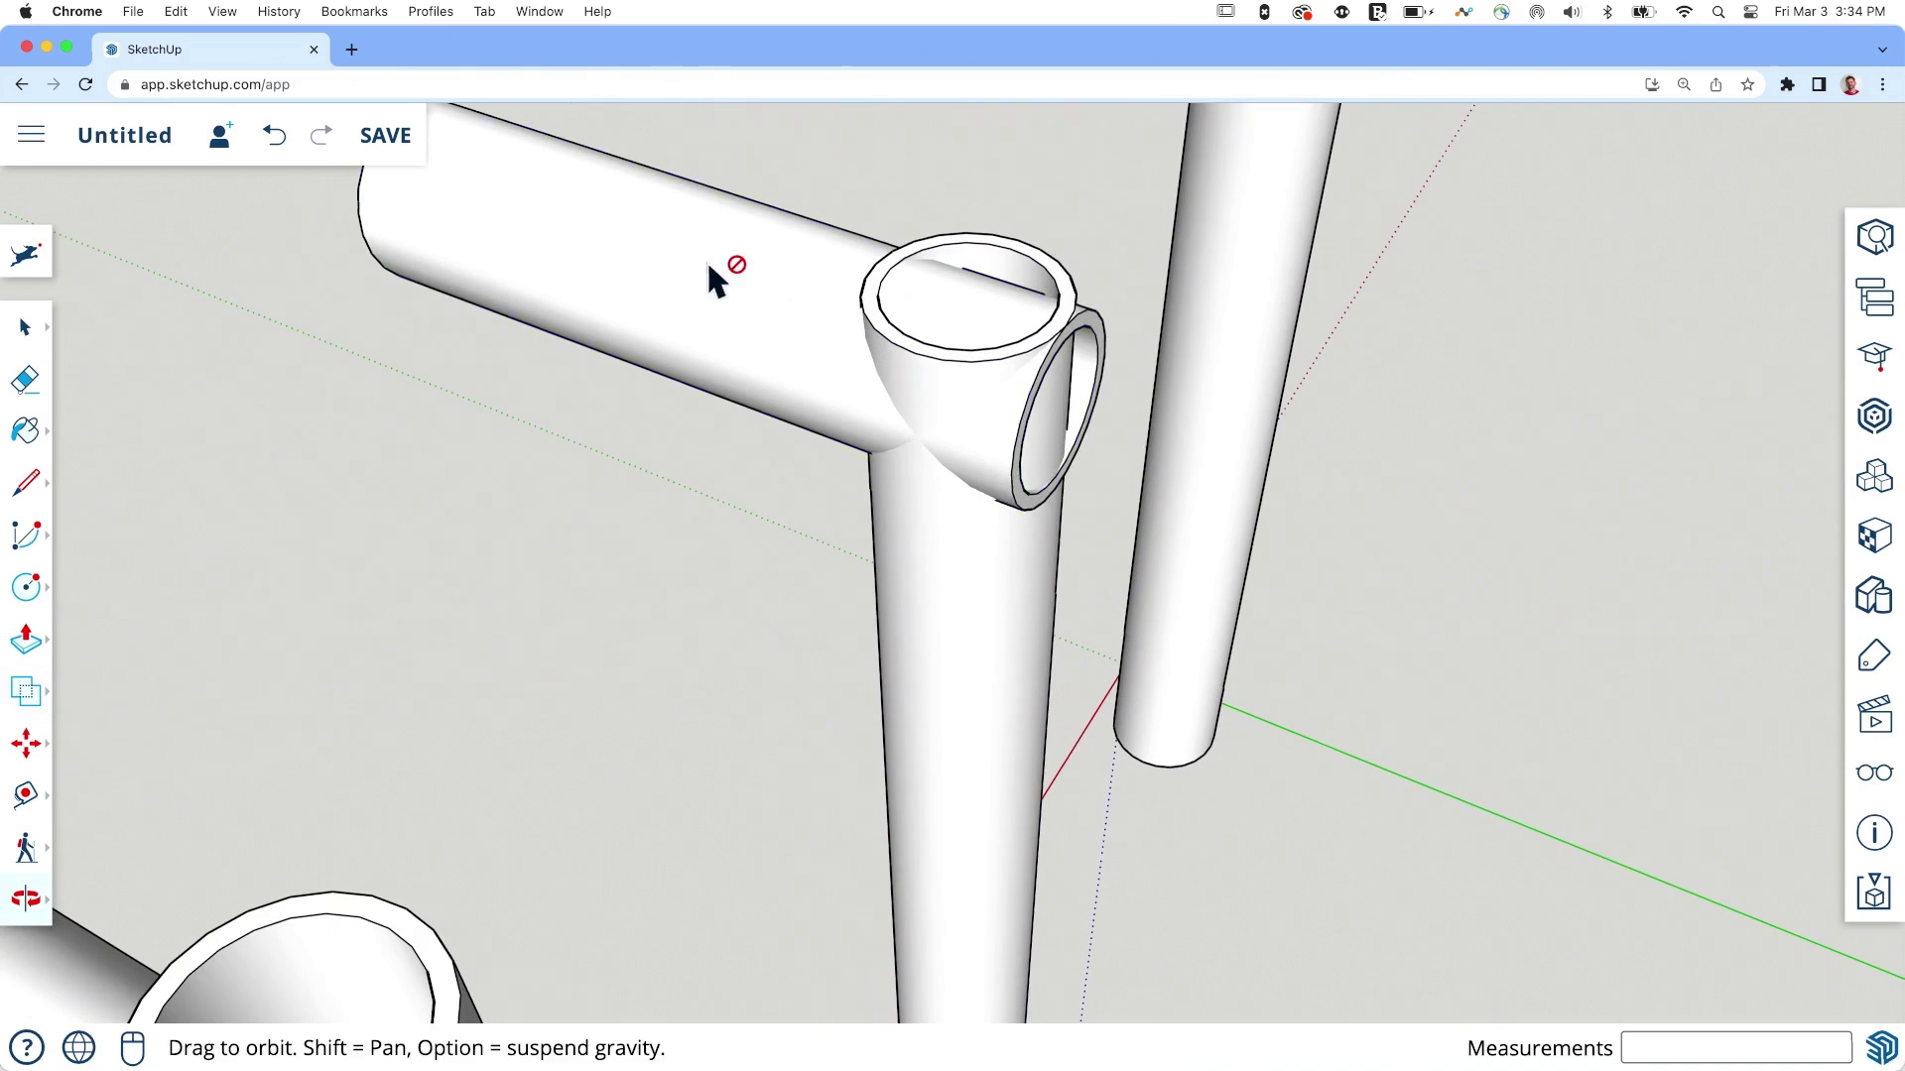
{"action": "middle_click_drag", "start_coordinate": [1045, 455], "coordinate": [998, 330]}
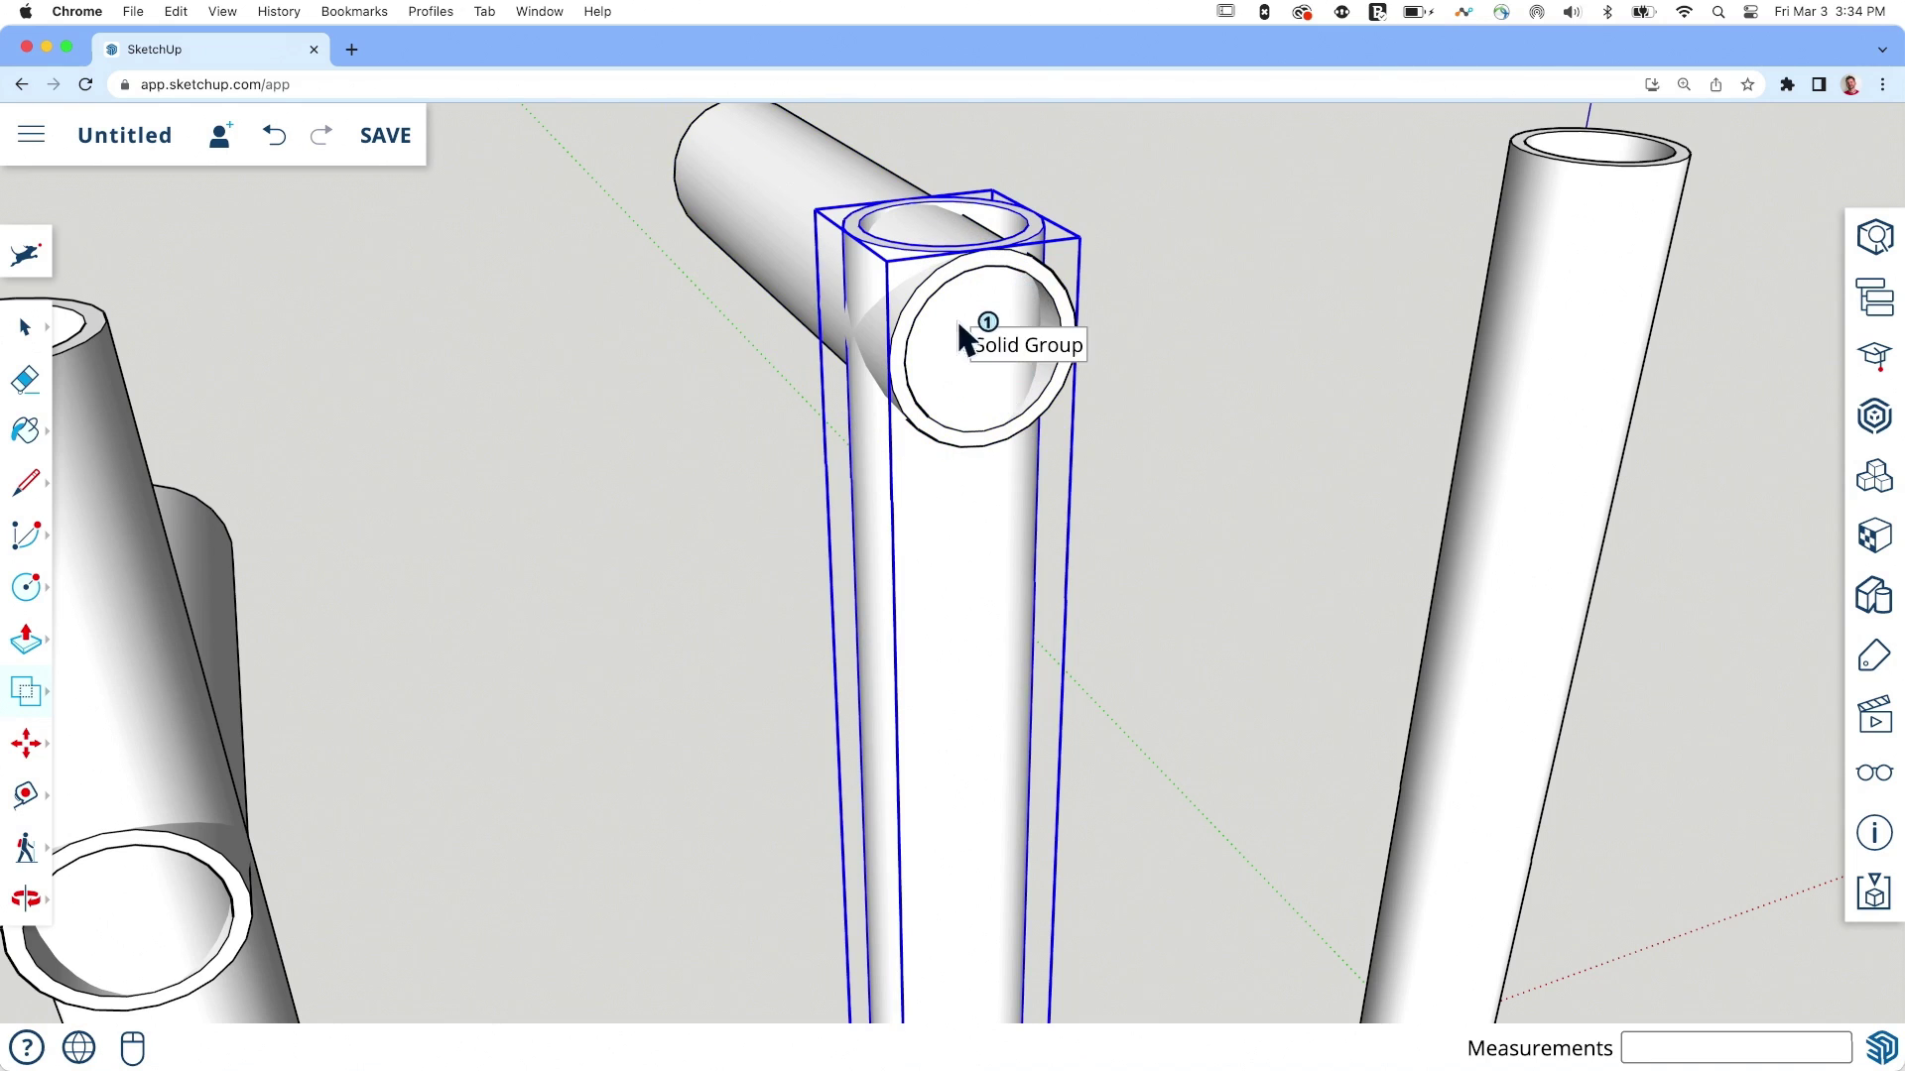
{"action": "middle_click_drag", "start_coordinate": [858, 213], "coordinate": [765, 417]}
{"action": "middle_click_drag", "start_coordinate": [805, 228], "coordinate": [689, 222]}
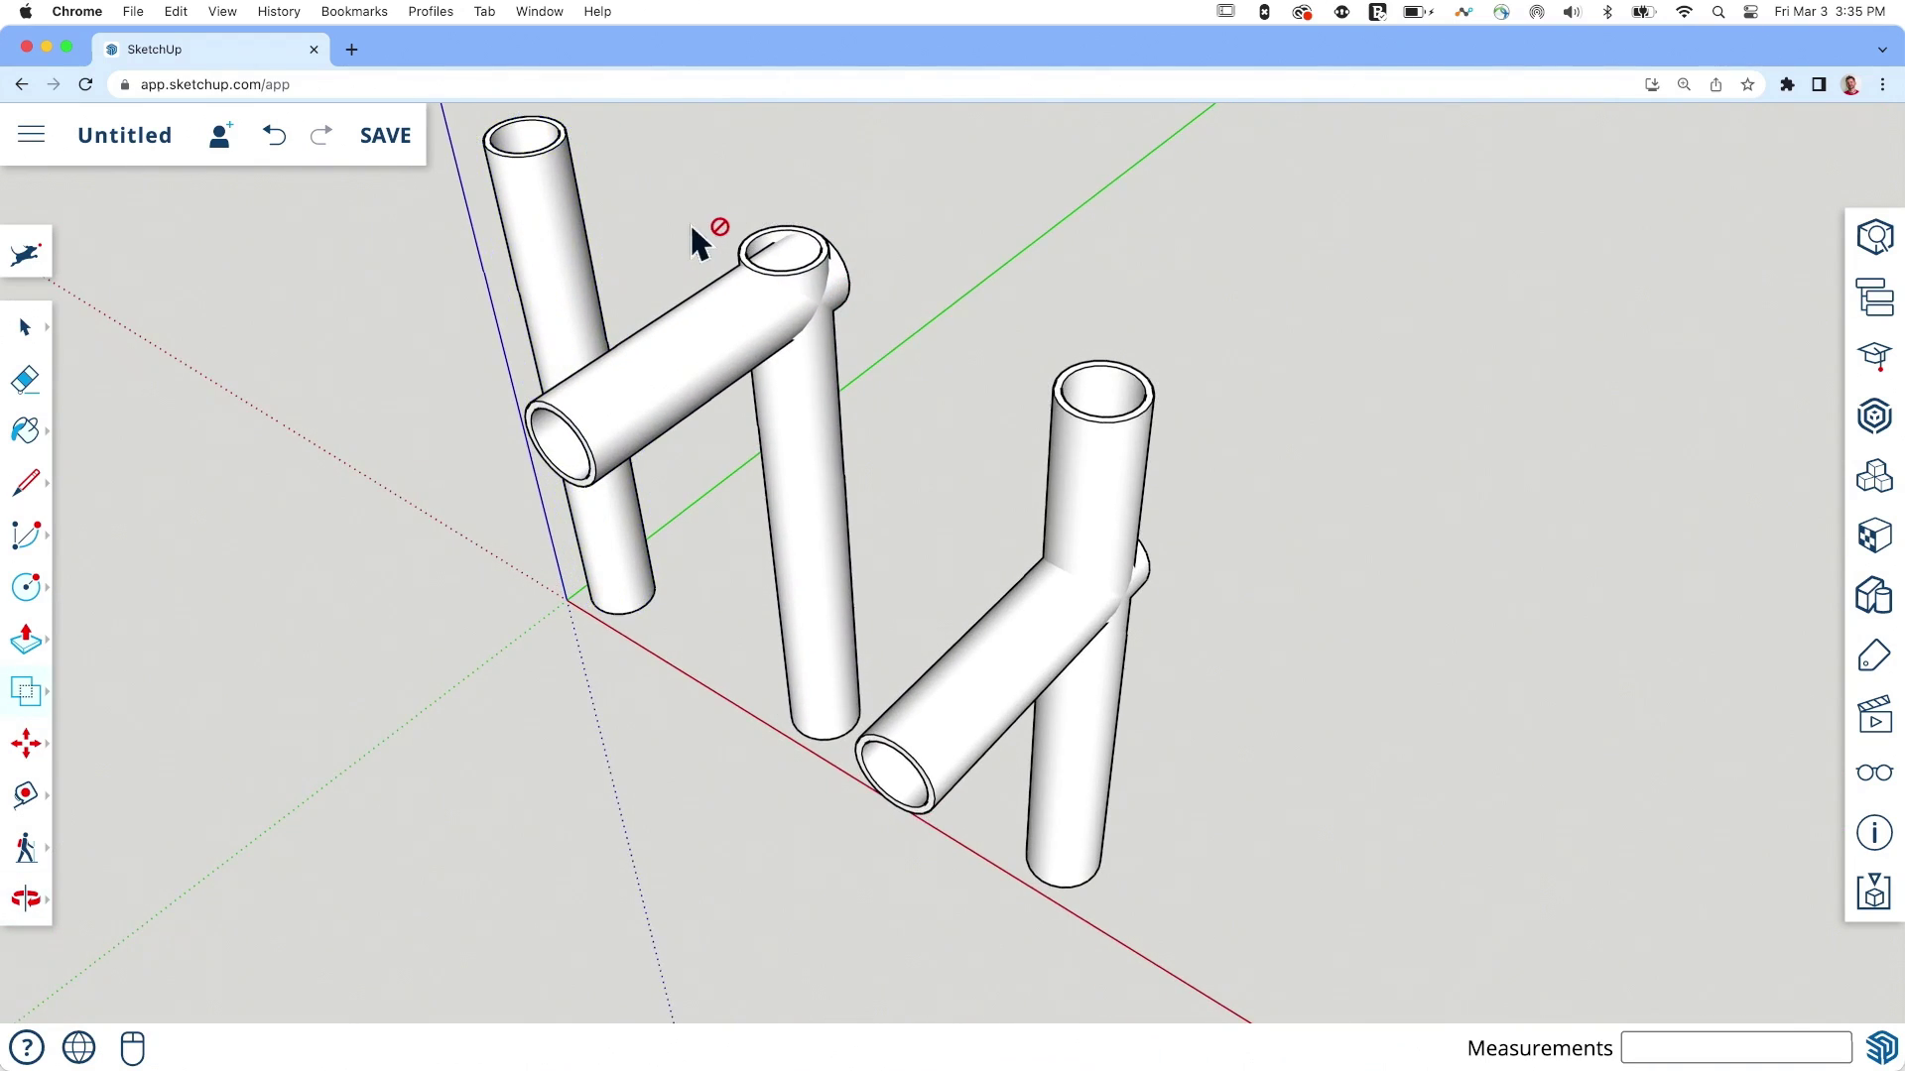
{"action": "scroll", "coordinate": [800, 247], "scroll_direction": "up", "scroll_amount": 5}
{"action": "middle_click_drag", "start_coordinate": [799, 247], "coordinate": [170, 255]}
Step: Take the first T-joint's tube as the solid, checking the vertical tube's top
{"action": "left_click", "coordinate": [608, 192]}
{"action": "middle_click_drag", "start_coordinate": [608, 191], "coordinate": [1518, 169]}
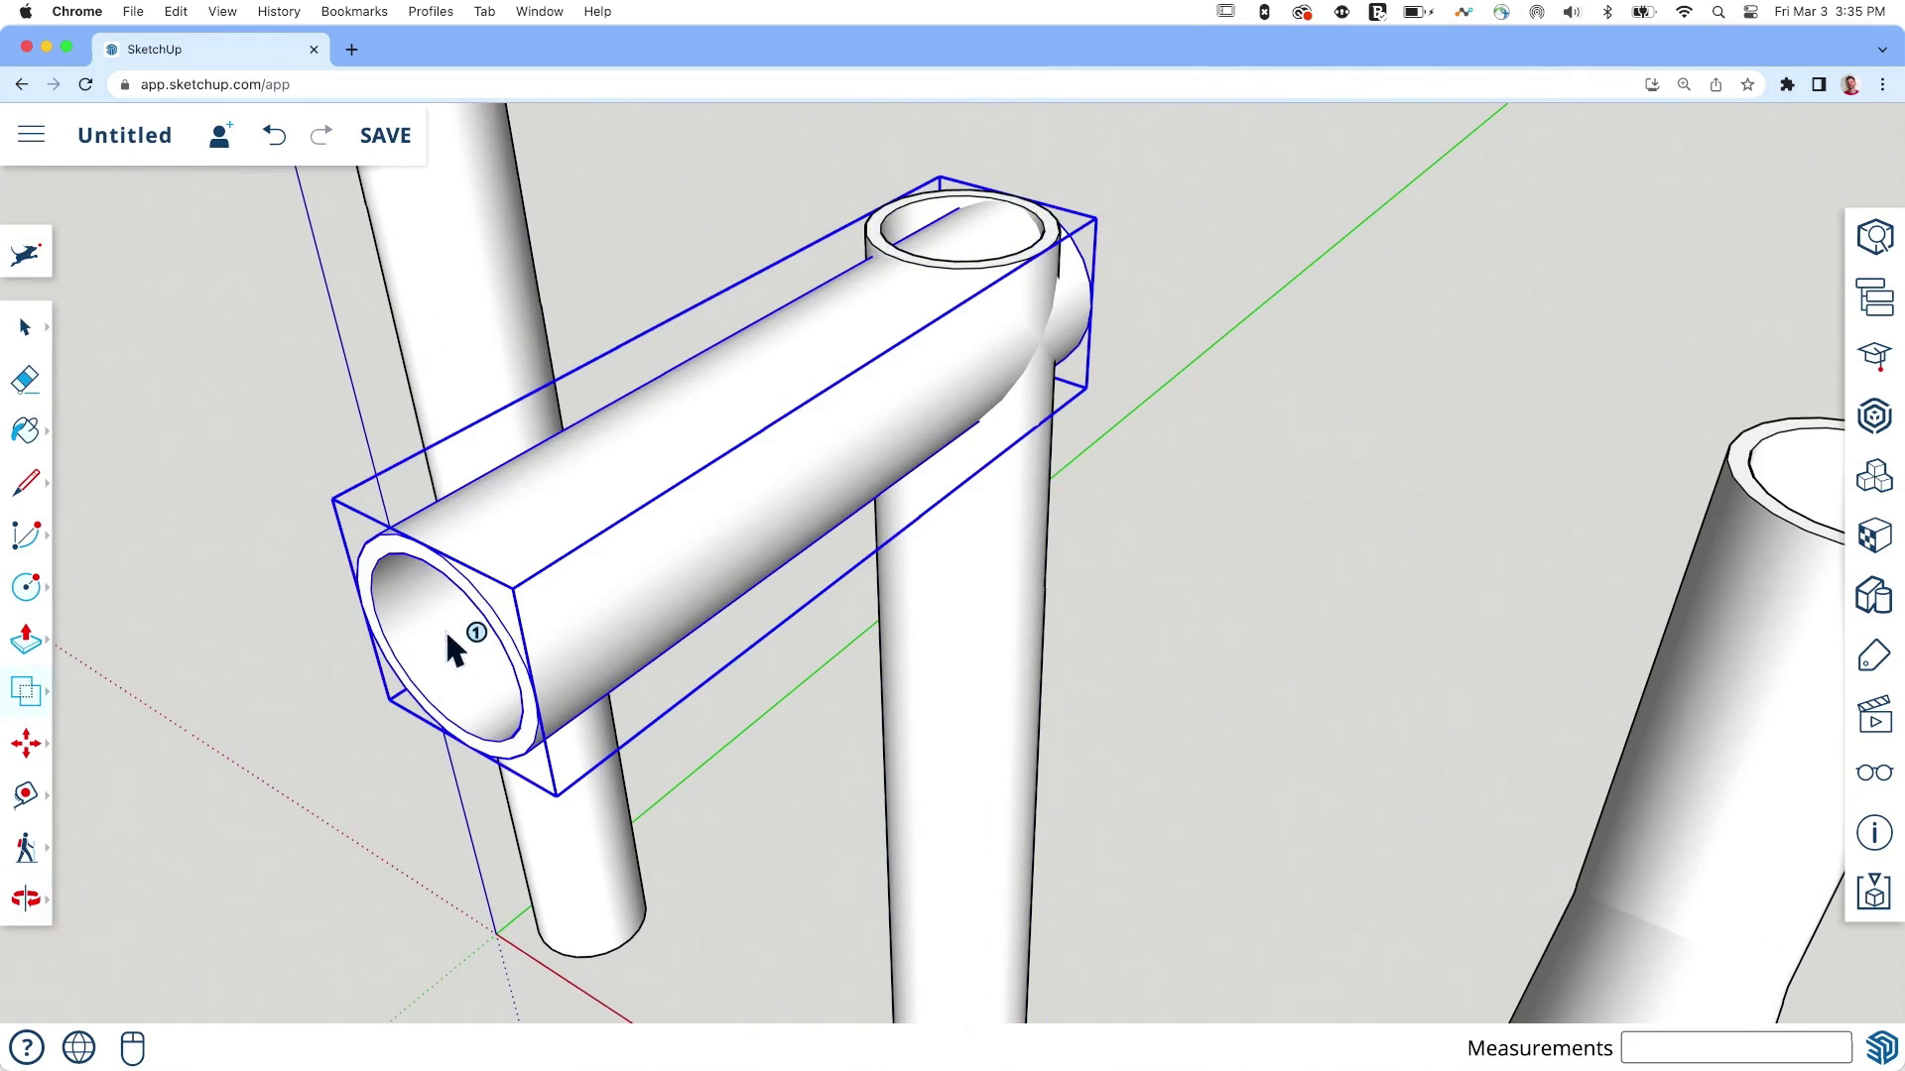
{"action": "middle_click_drag", "start_coordinate": [992, 558], "coordinate": [675, 421]}
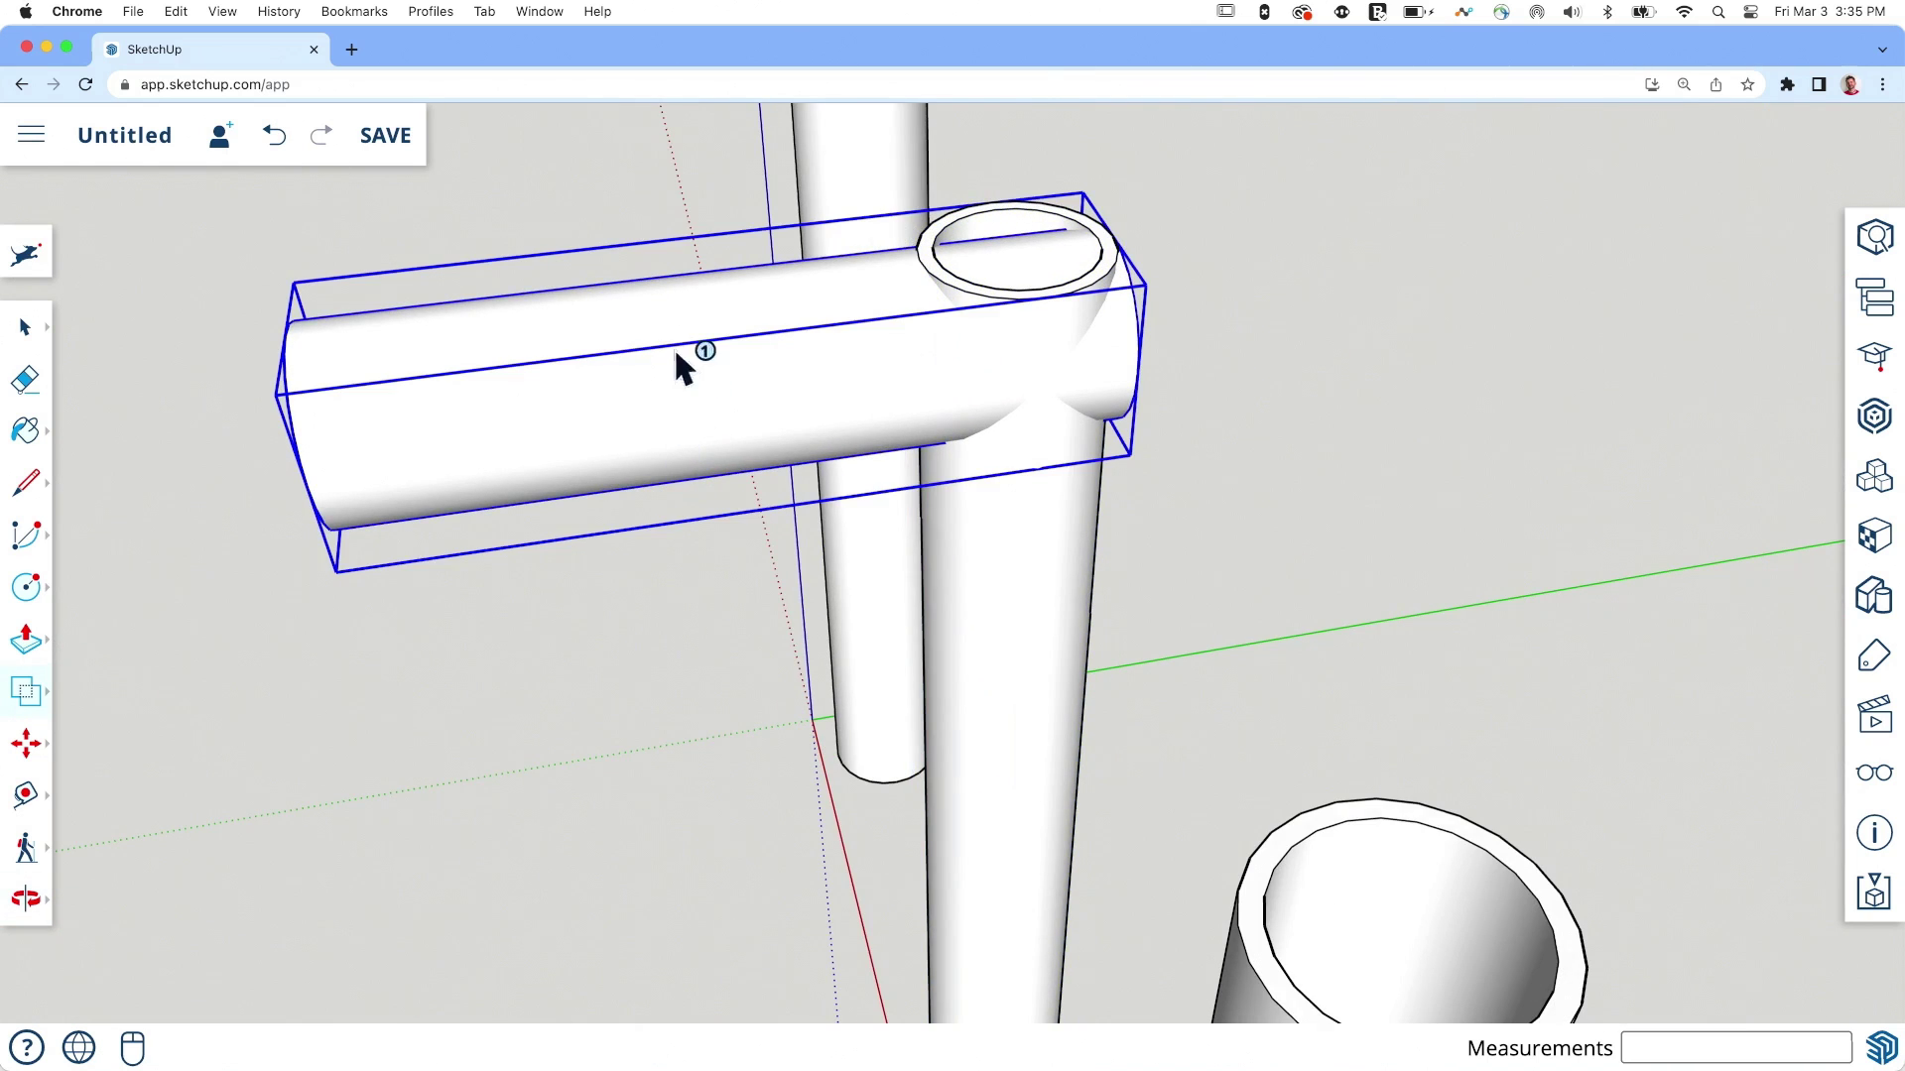
{"action": "middle_click_drag", "start_coordinate": [1002, 567], "coordinate": [579, 401]}
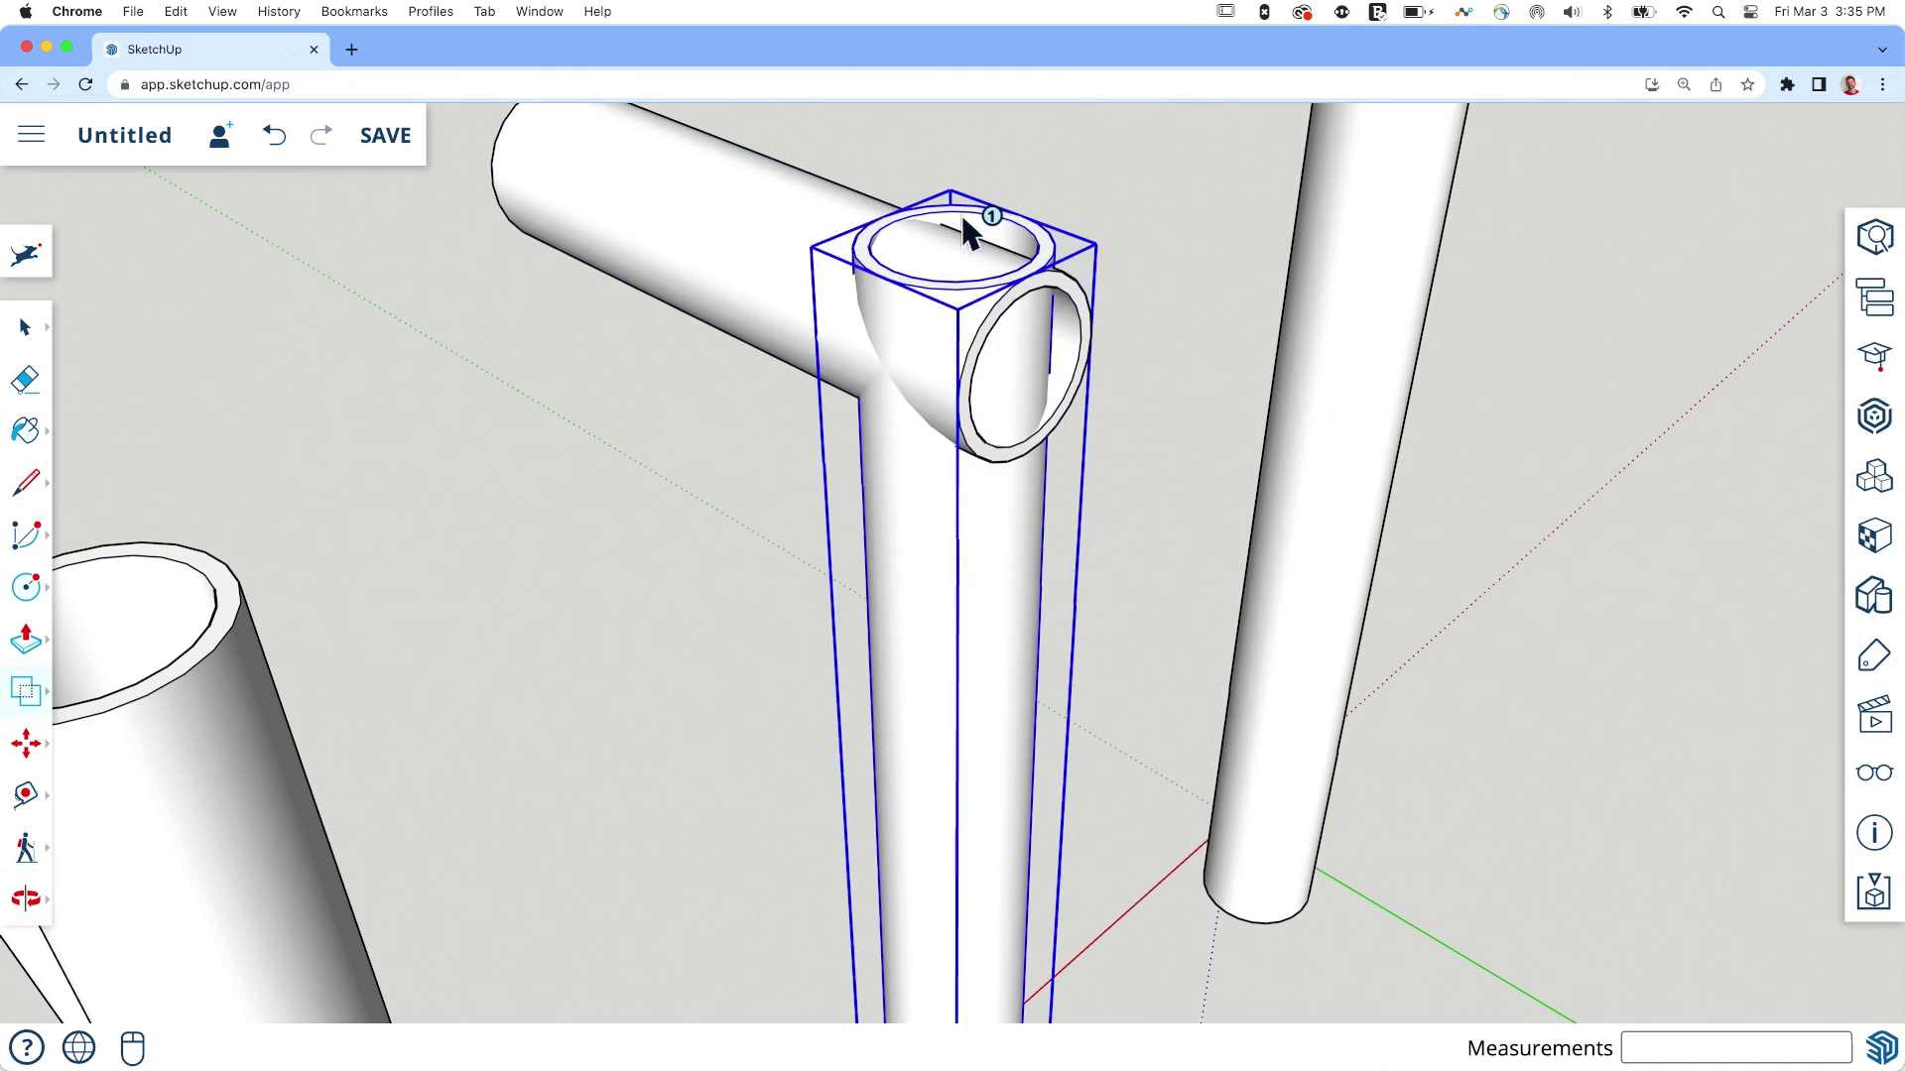
Step: Inside the elbow group, extrude the tube-end ring 11 1/16 inches, then delete that ring face
{"action": "double_click", "coordinate": [1012, 297]}
{"action": "key", "text": "p"}
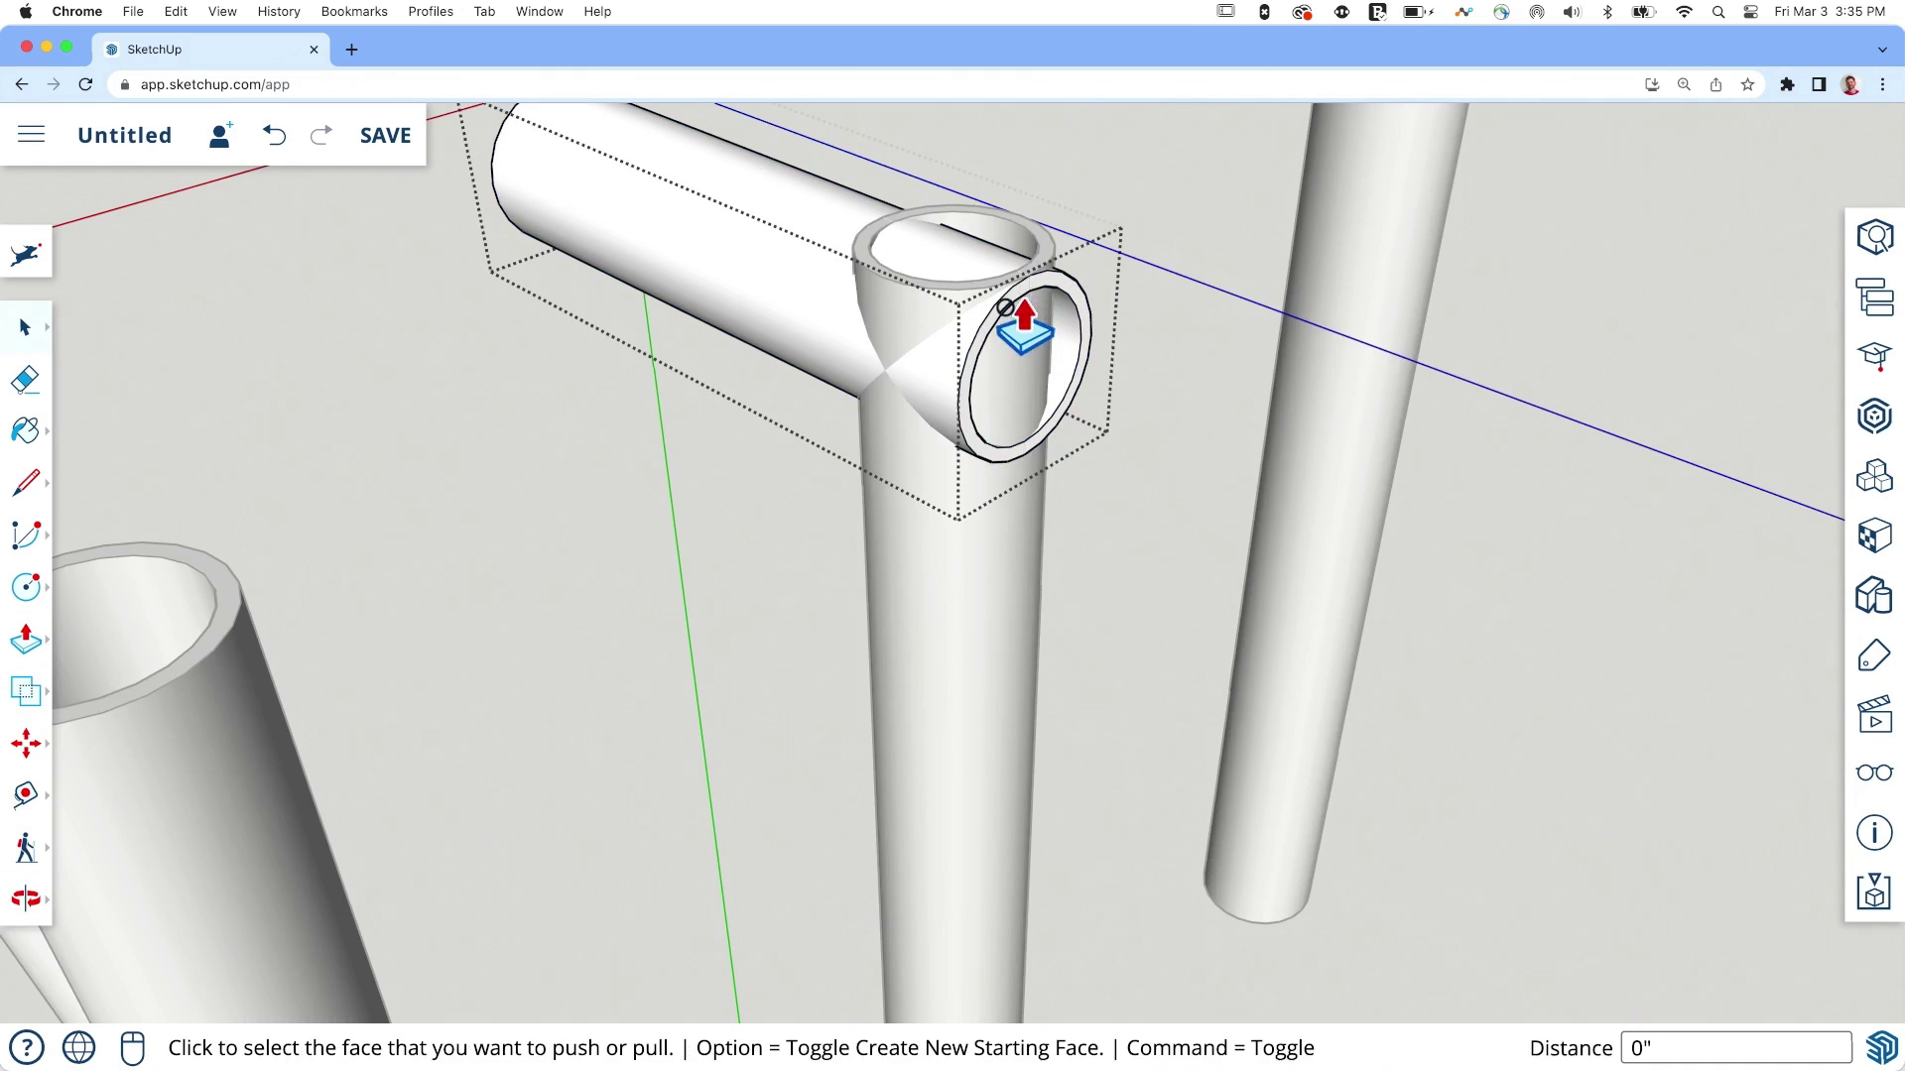
{"action": "left_click", "coordinate": [1034, 309]}
{"action": "left_click", "coordinate": [1057, 320]}
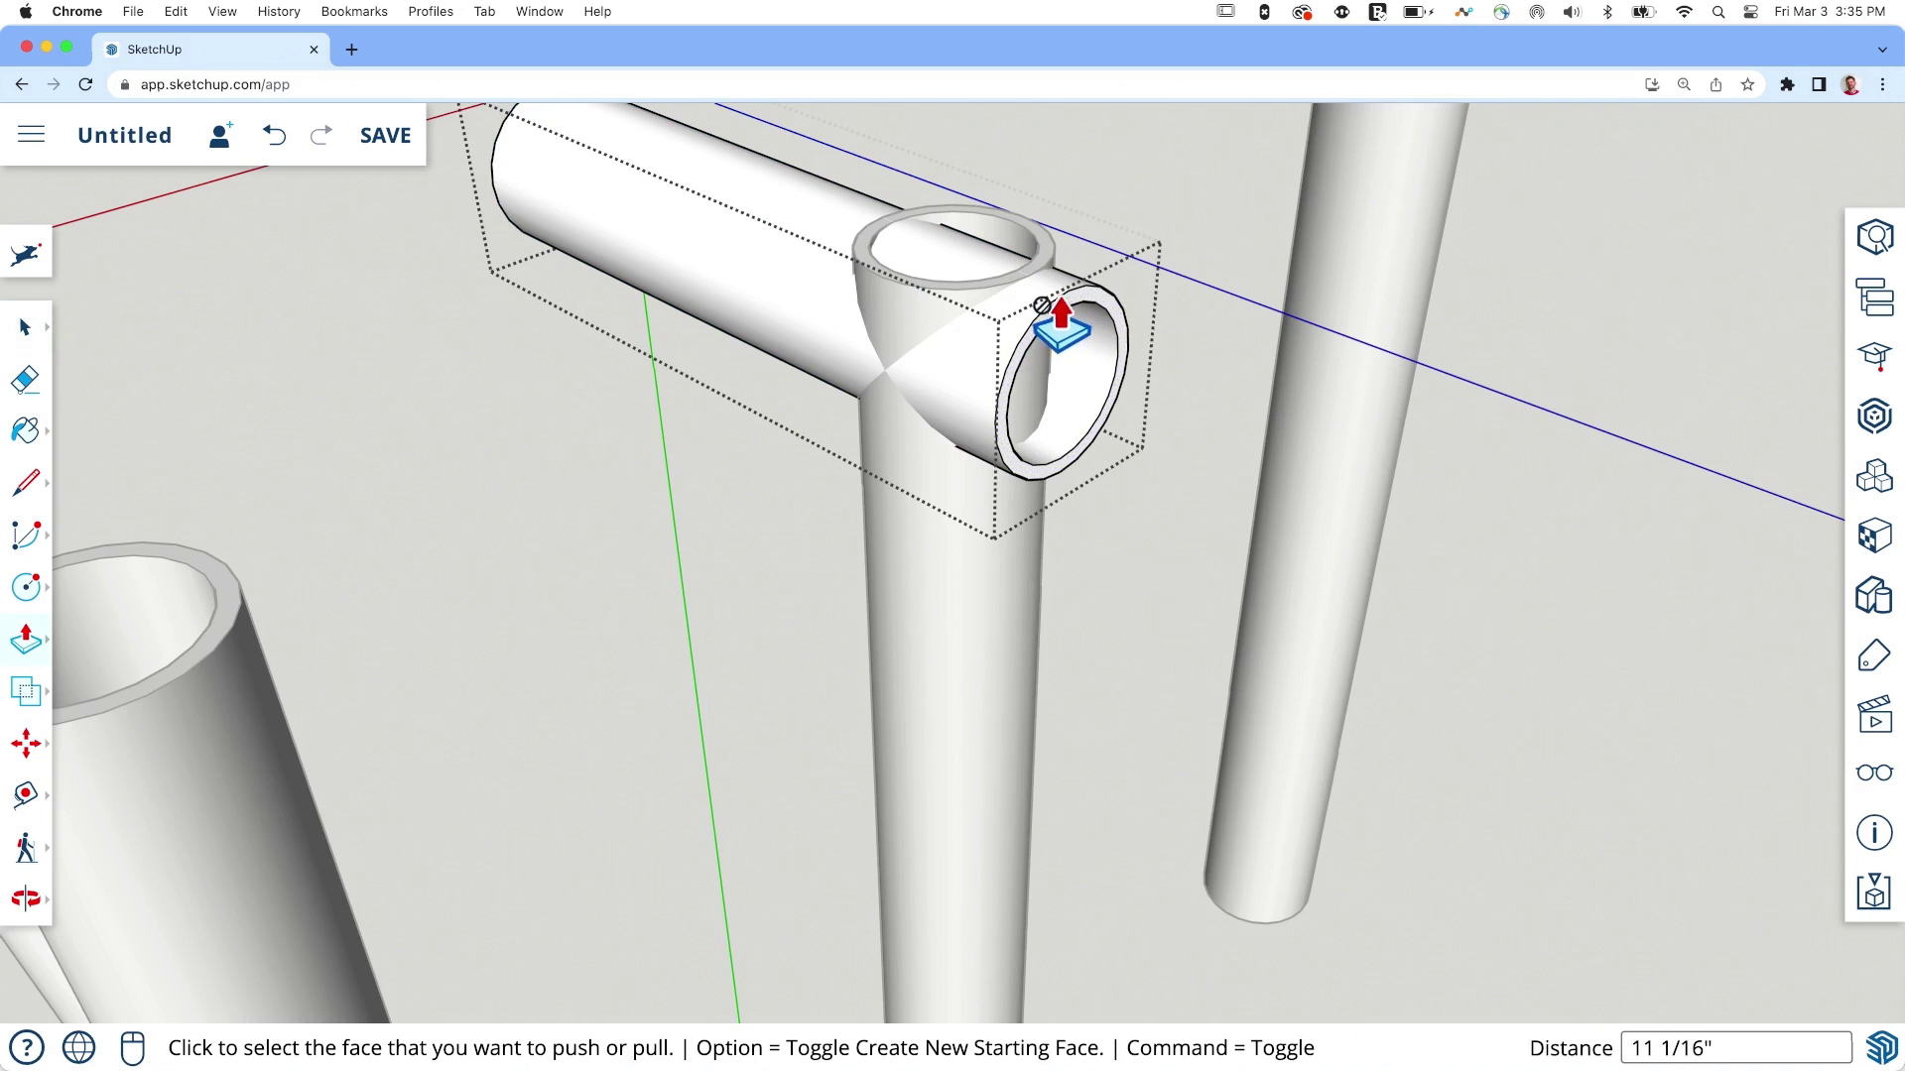
{"action": "scroll", "coordinate": [1059, 318], "scroll_direction": "up", "scroll_amount": 2}
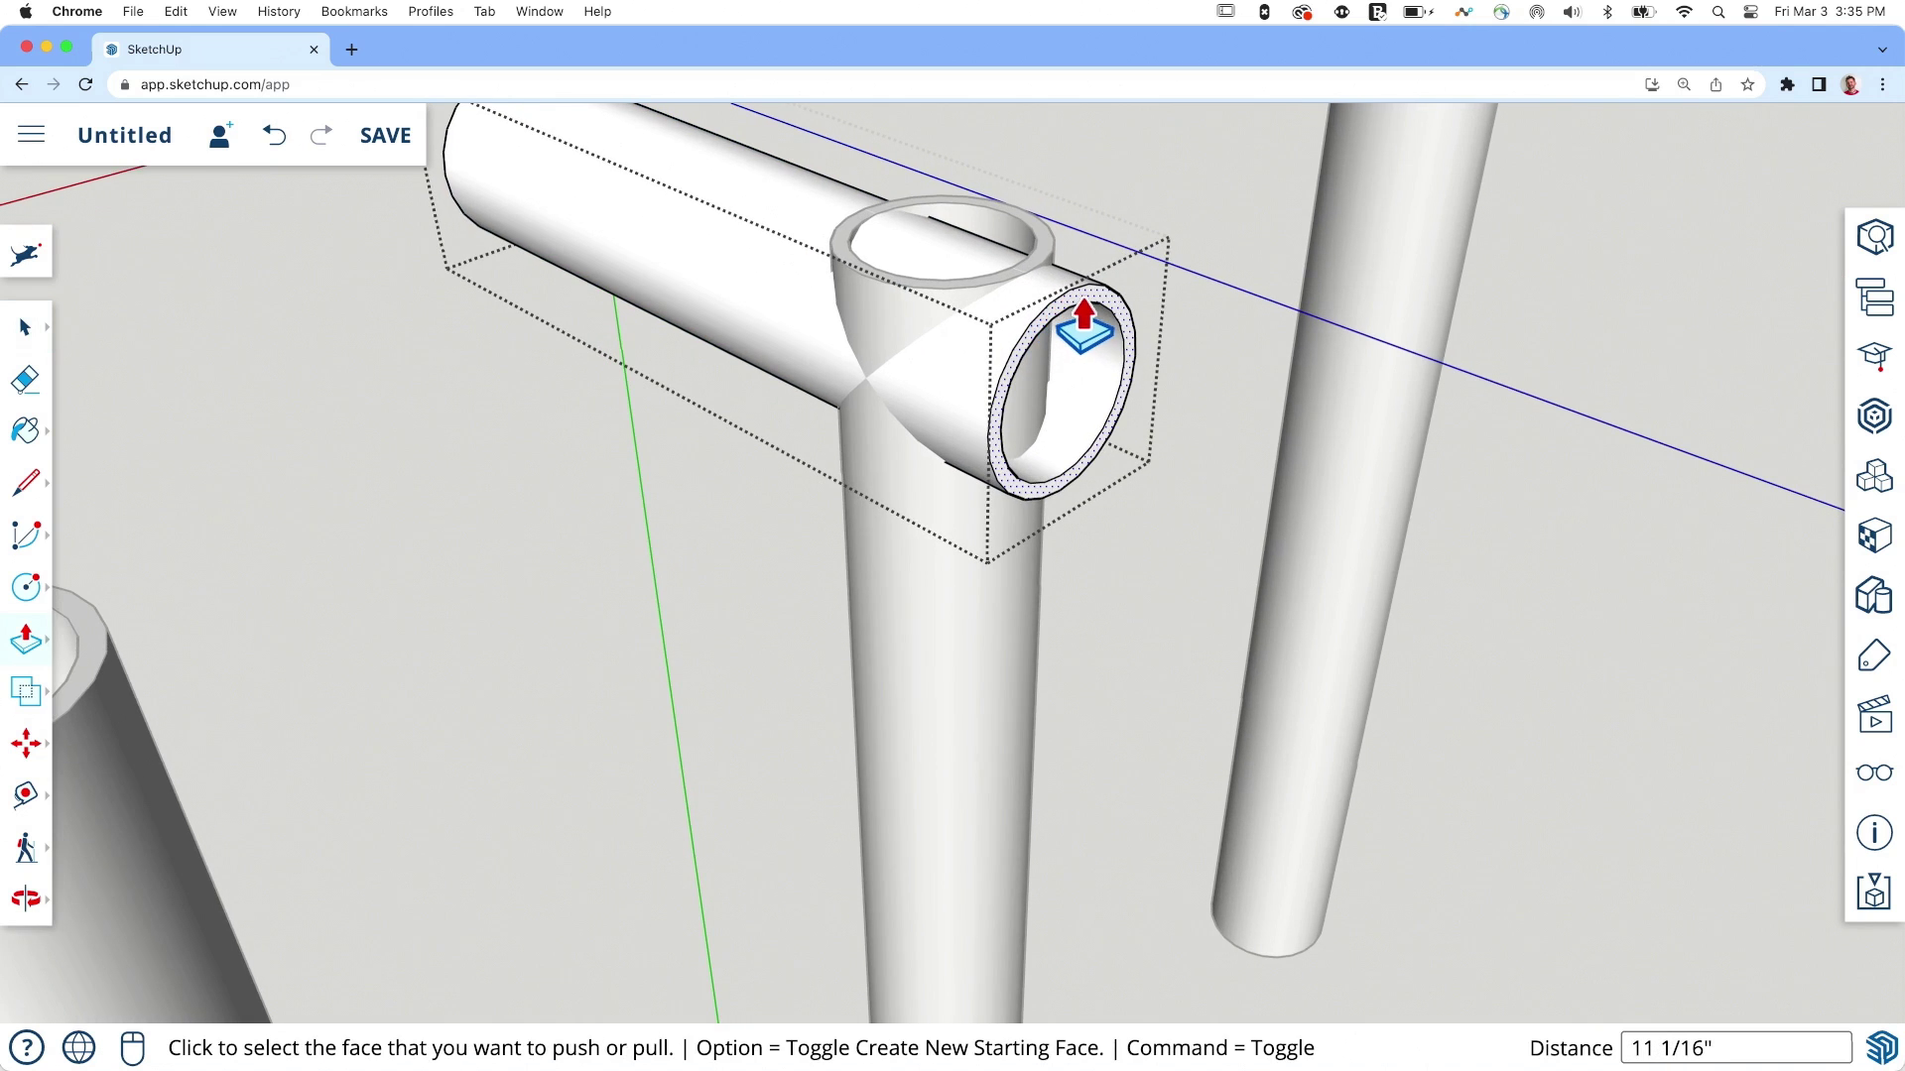
{"action": "key", "text": "space"}
{"action": "scroll", "coordinate": [1072, 298], "scroll_direction": "up", "scroll_amount": 4}
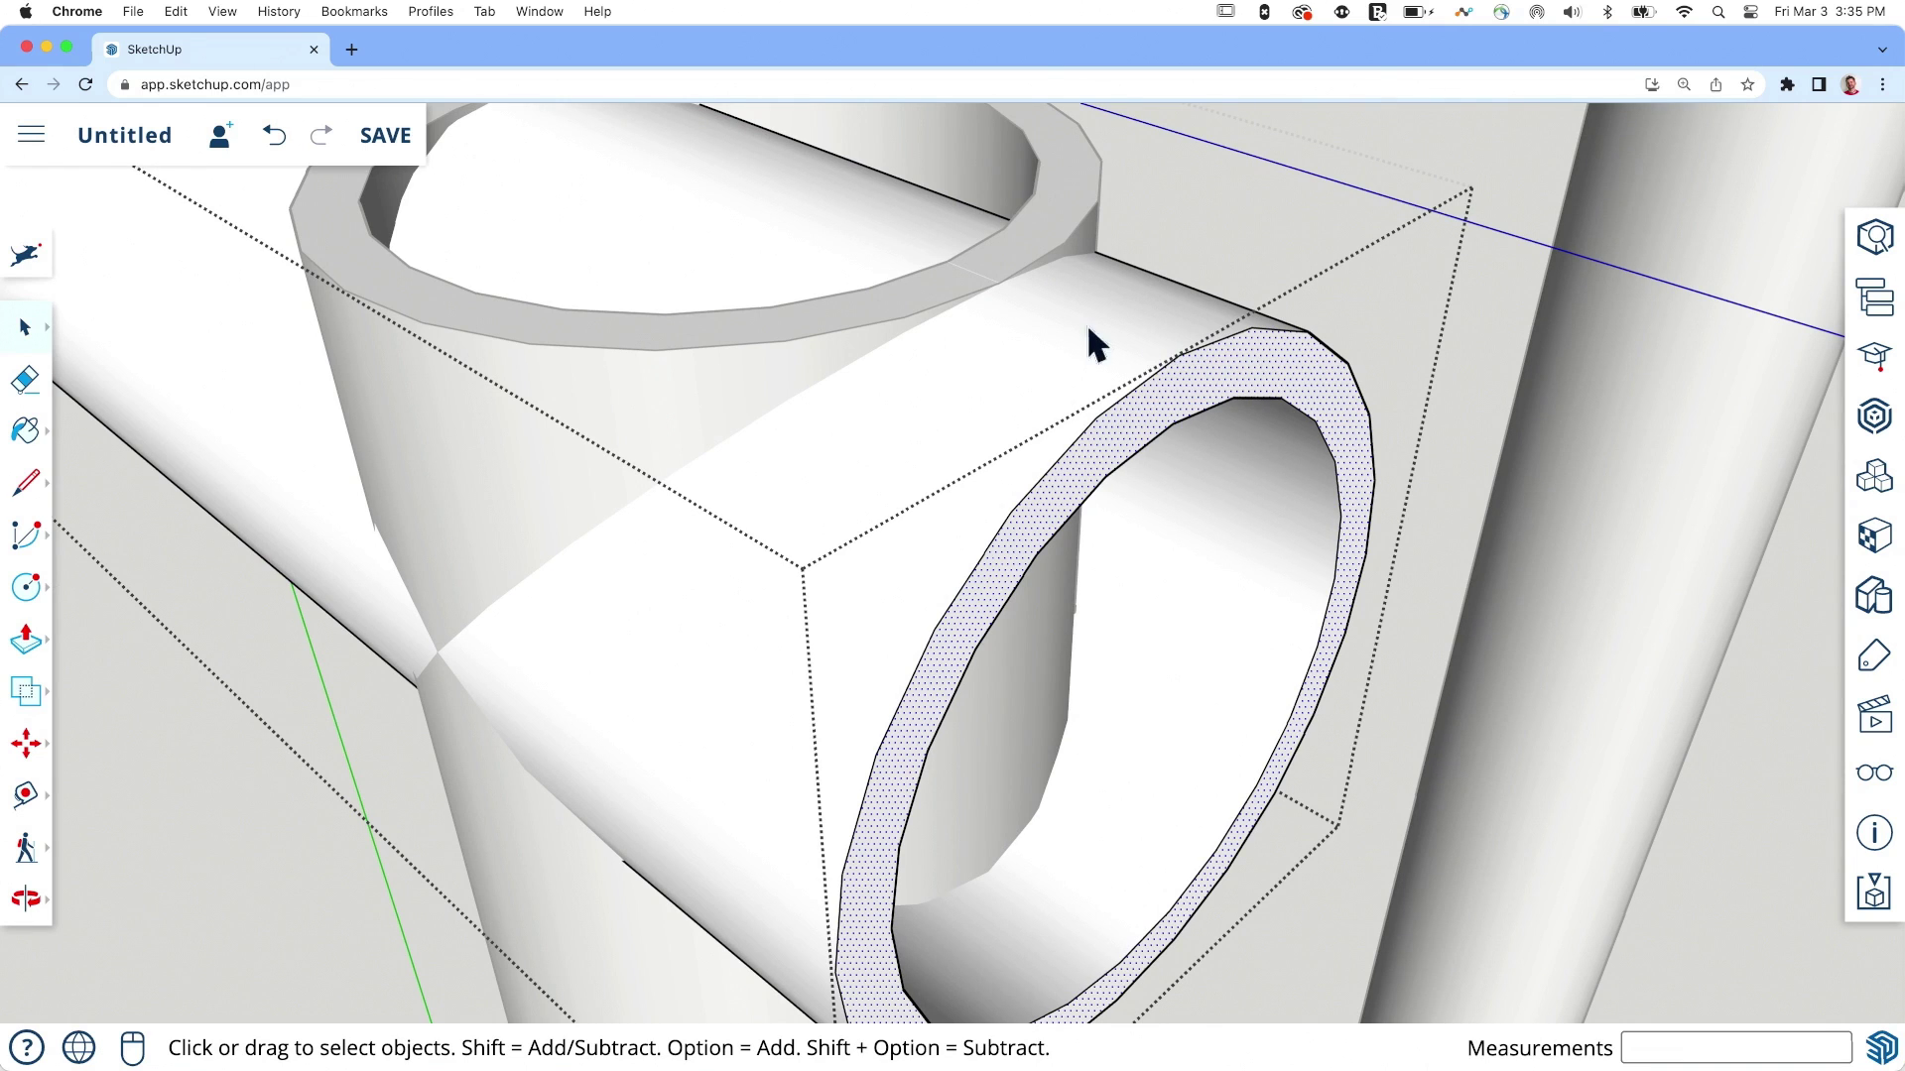
{"action": "scroll", "coordinate": [996, 280], "scroll_direction": "down", "scroll_amount": 3}
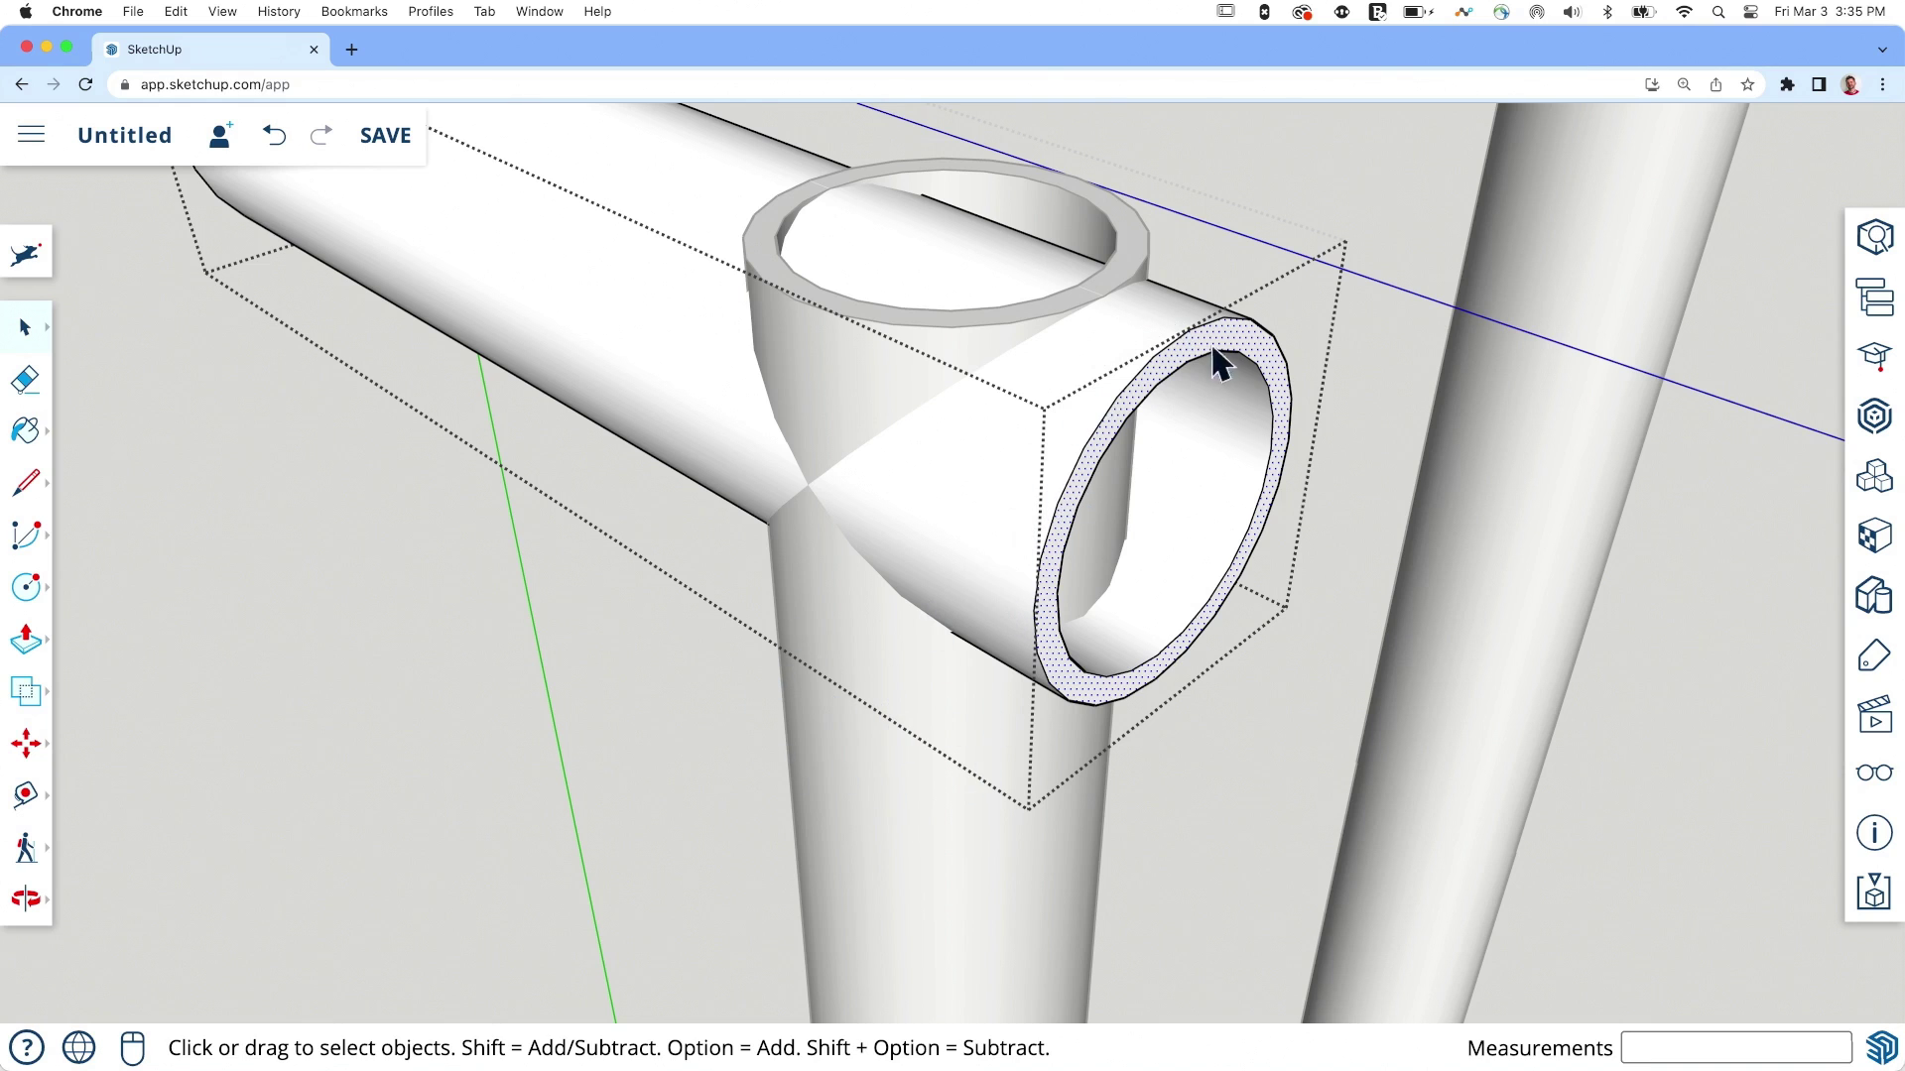
{"action": "key", "text": "Delete"}
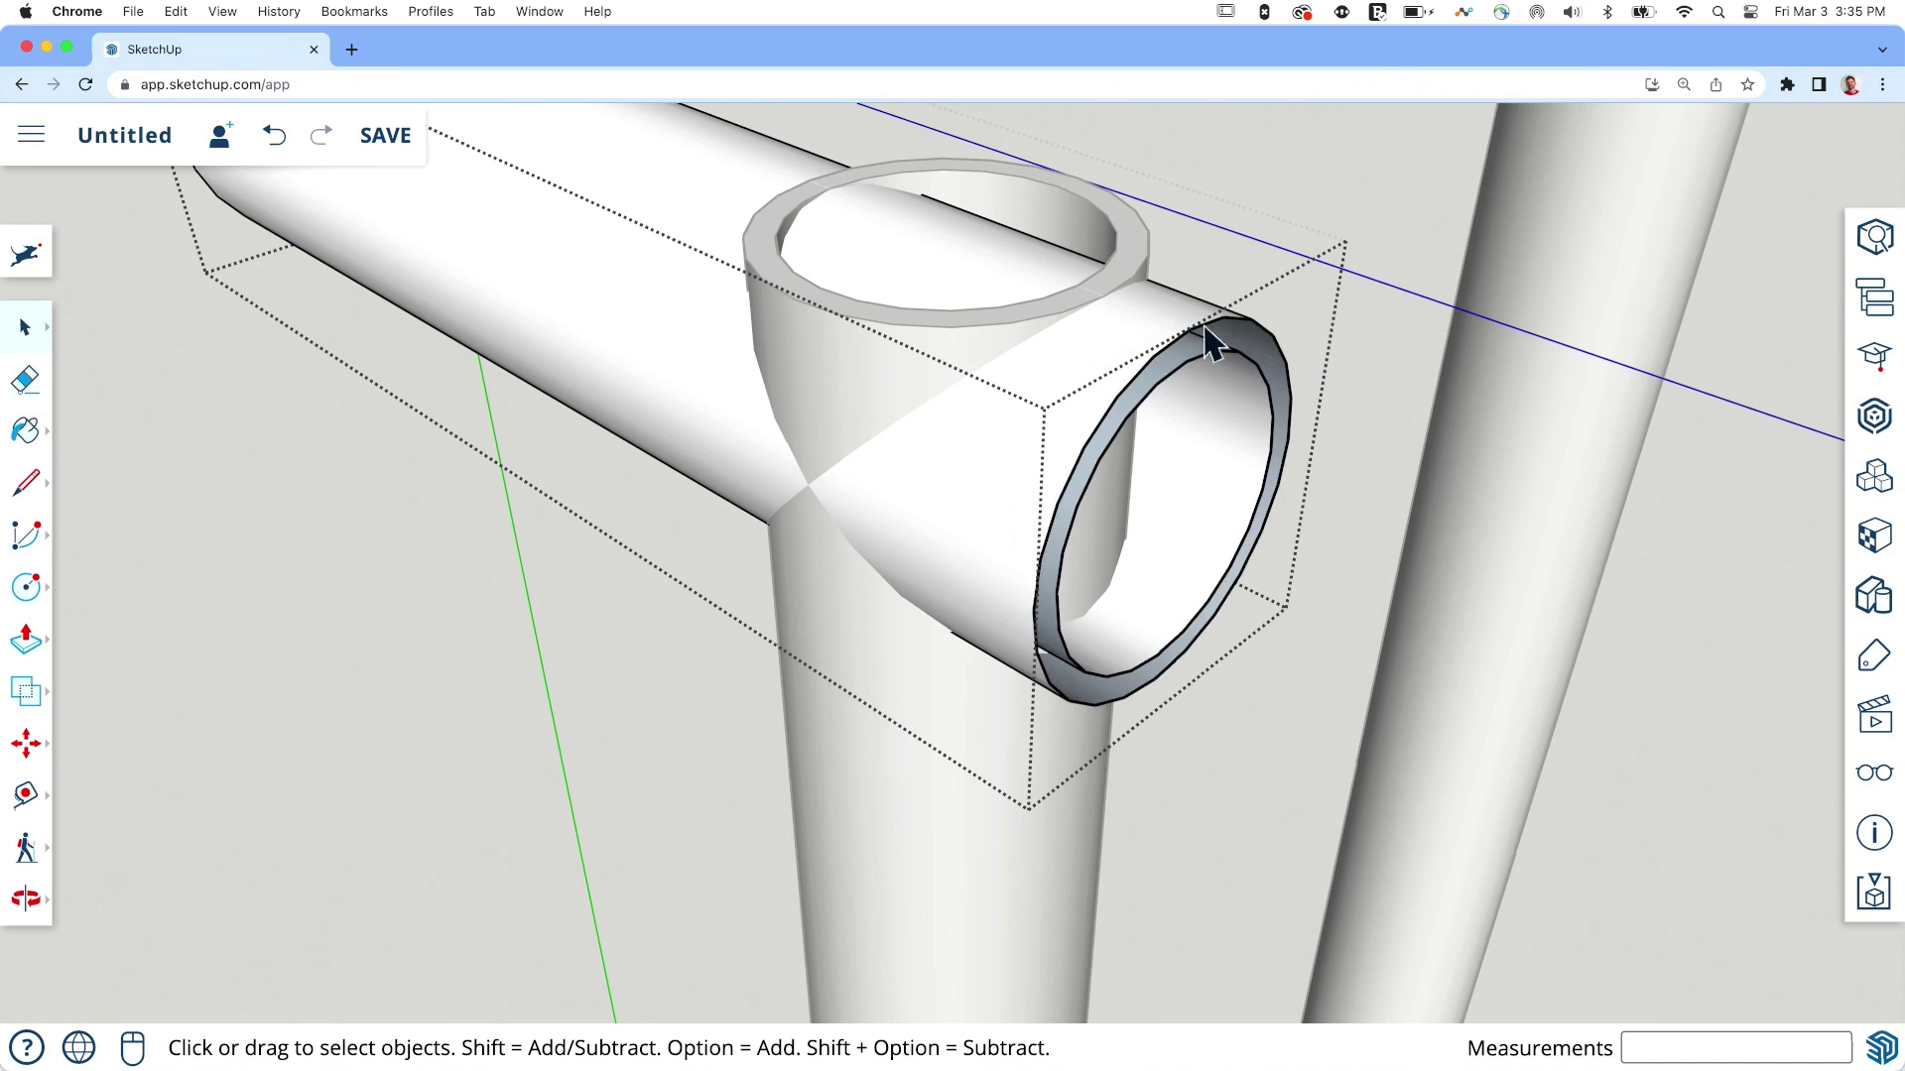
Step: Pull the vertical tube's top ring upward 4 3/16 inches above the horizontal tube
{"action": "left_click", "coordinate": [1133, 250]}
{"action": "key", "text": "p"}
{"action": "left_click", "coordinate": [1134, 250]}
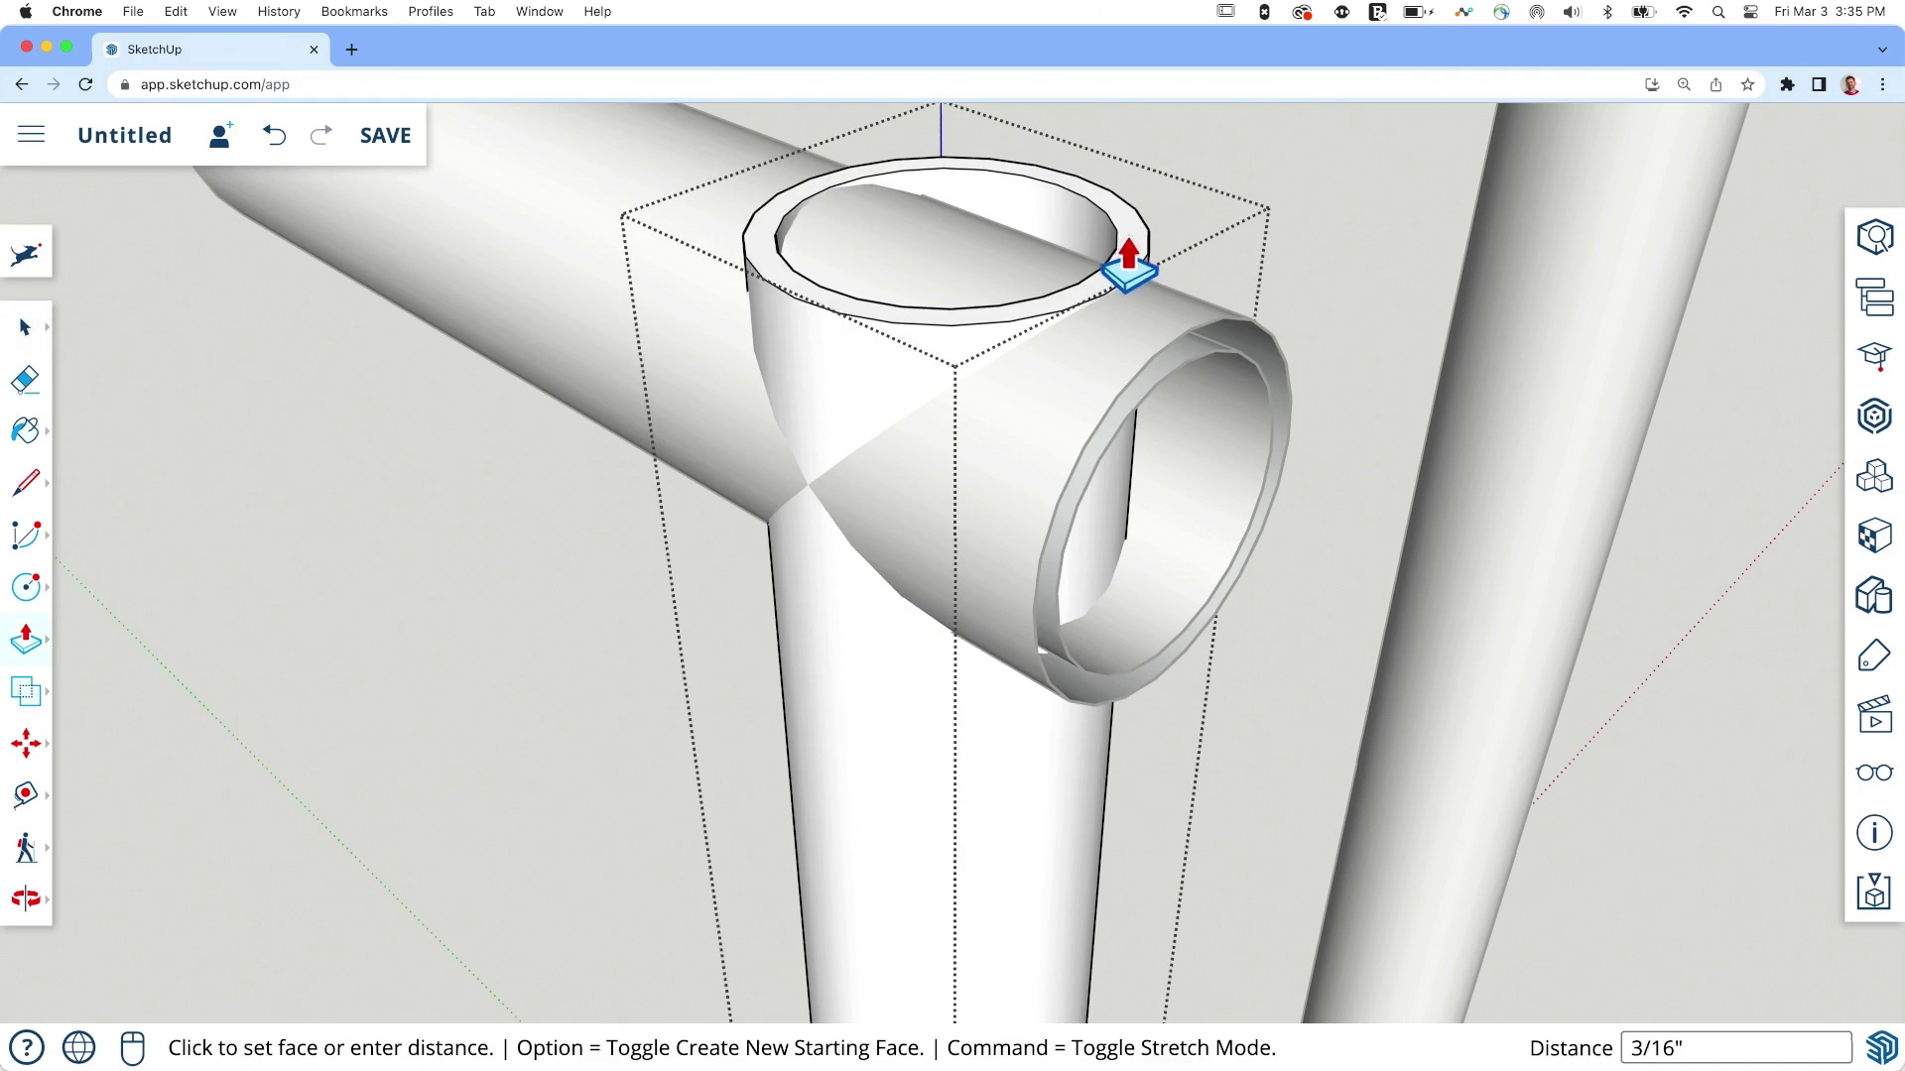
{"action": "left_click", "coordinate": [1134, 226]}
{"action": "key", "text": "space"}
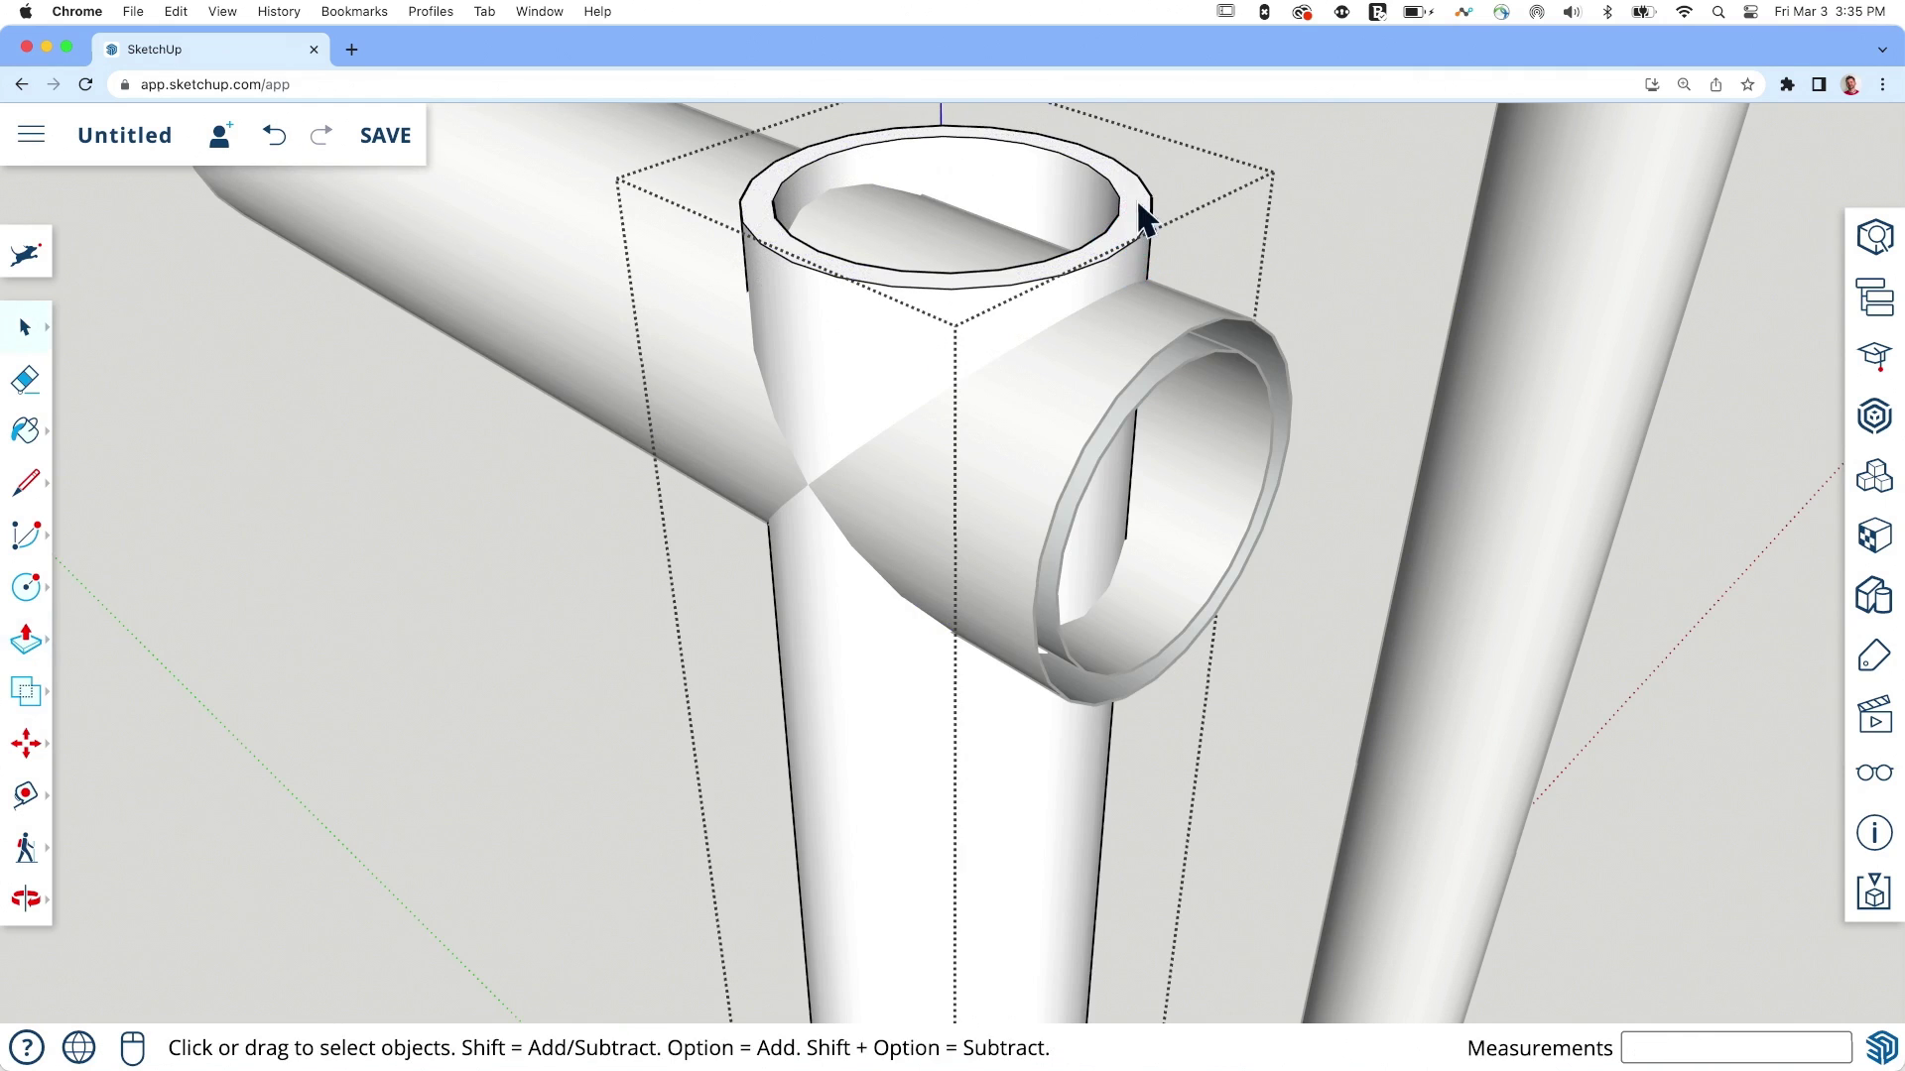
{"action": "scroll", "coordinate": [1318, 223], "scroll_direction": "up", "scroll_amount": 3}
Step: Explode the pipe, tee and vertical tube groups into loose geometry
{"action": "middle_click_drag", "start_coordinate": [1318, 222], "coordinate": [1139, 256]}
{"action": "left_click_drag", "start_coordinate": [705, 573], "coordinate": [706, 577]}
{"action": "right_click", "coordinate": [848, 433]}
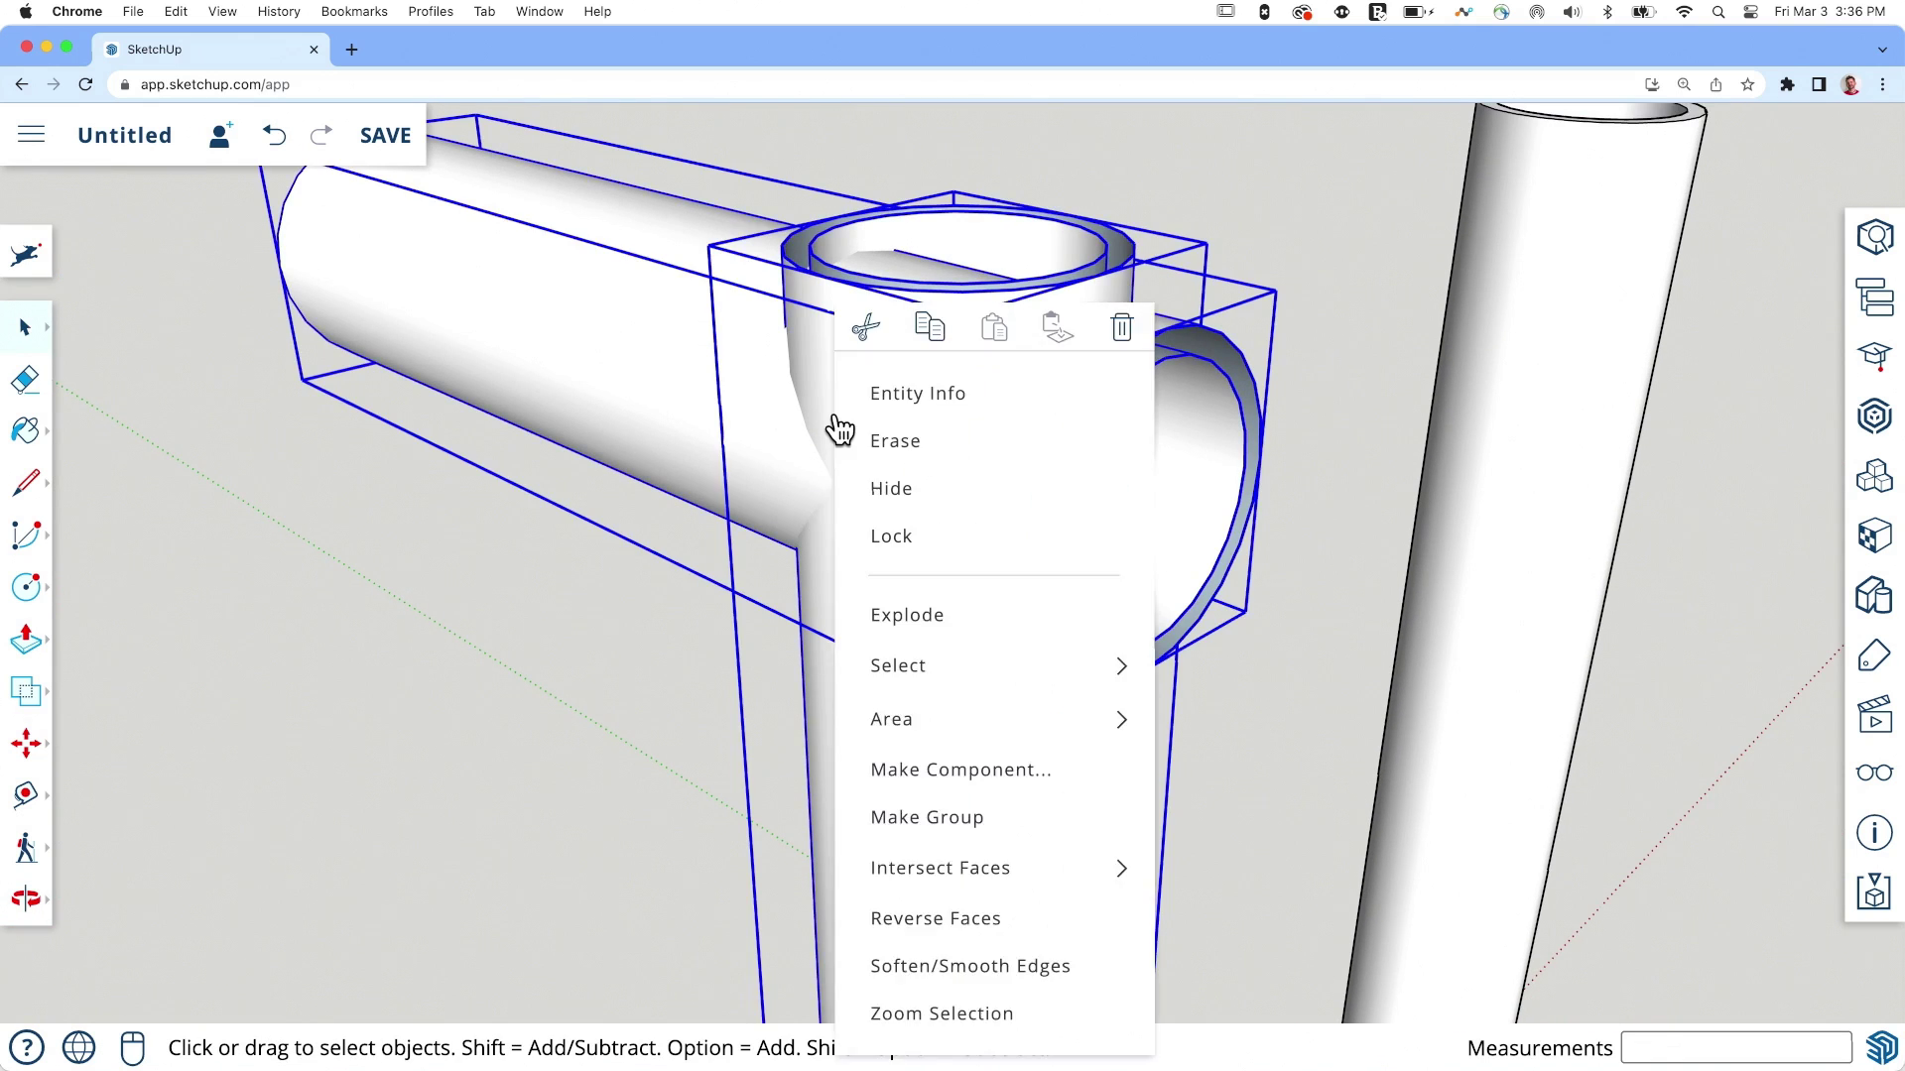
{"action": "left_click", "coordinate": [932, 625]}
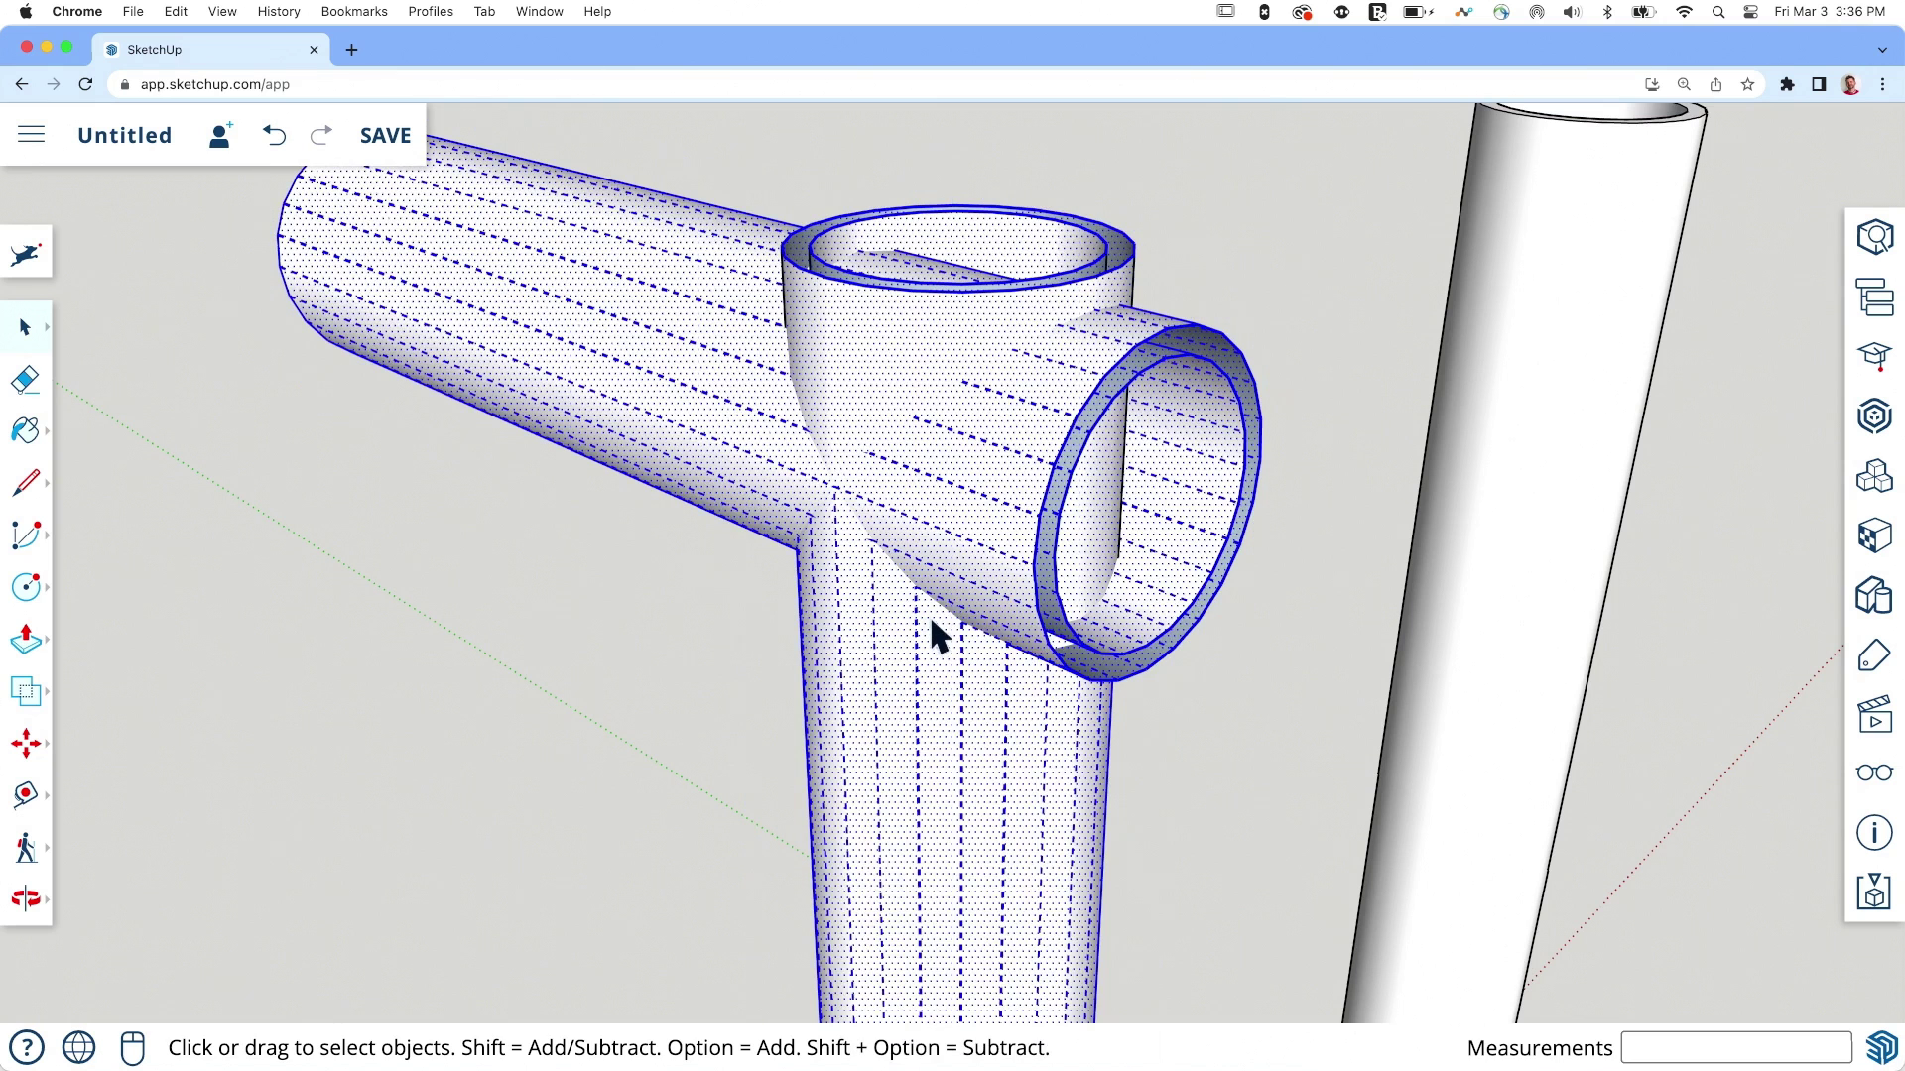
{"action": "left_click", "coordinate": [1296, 248]}
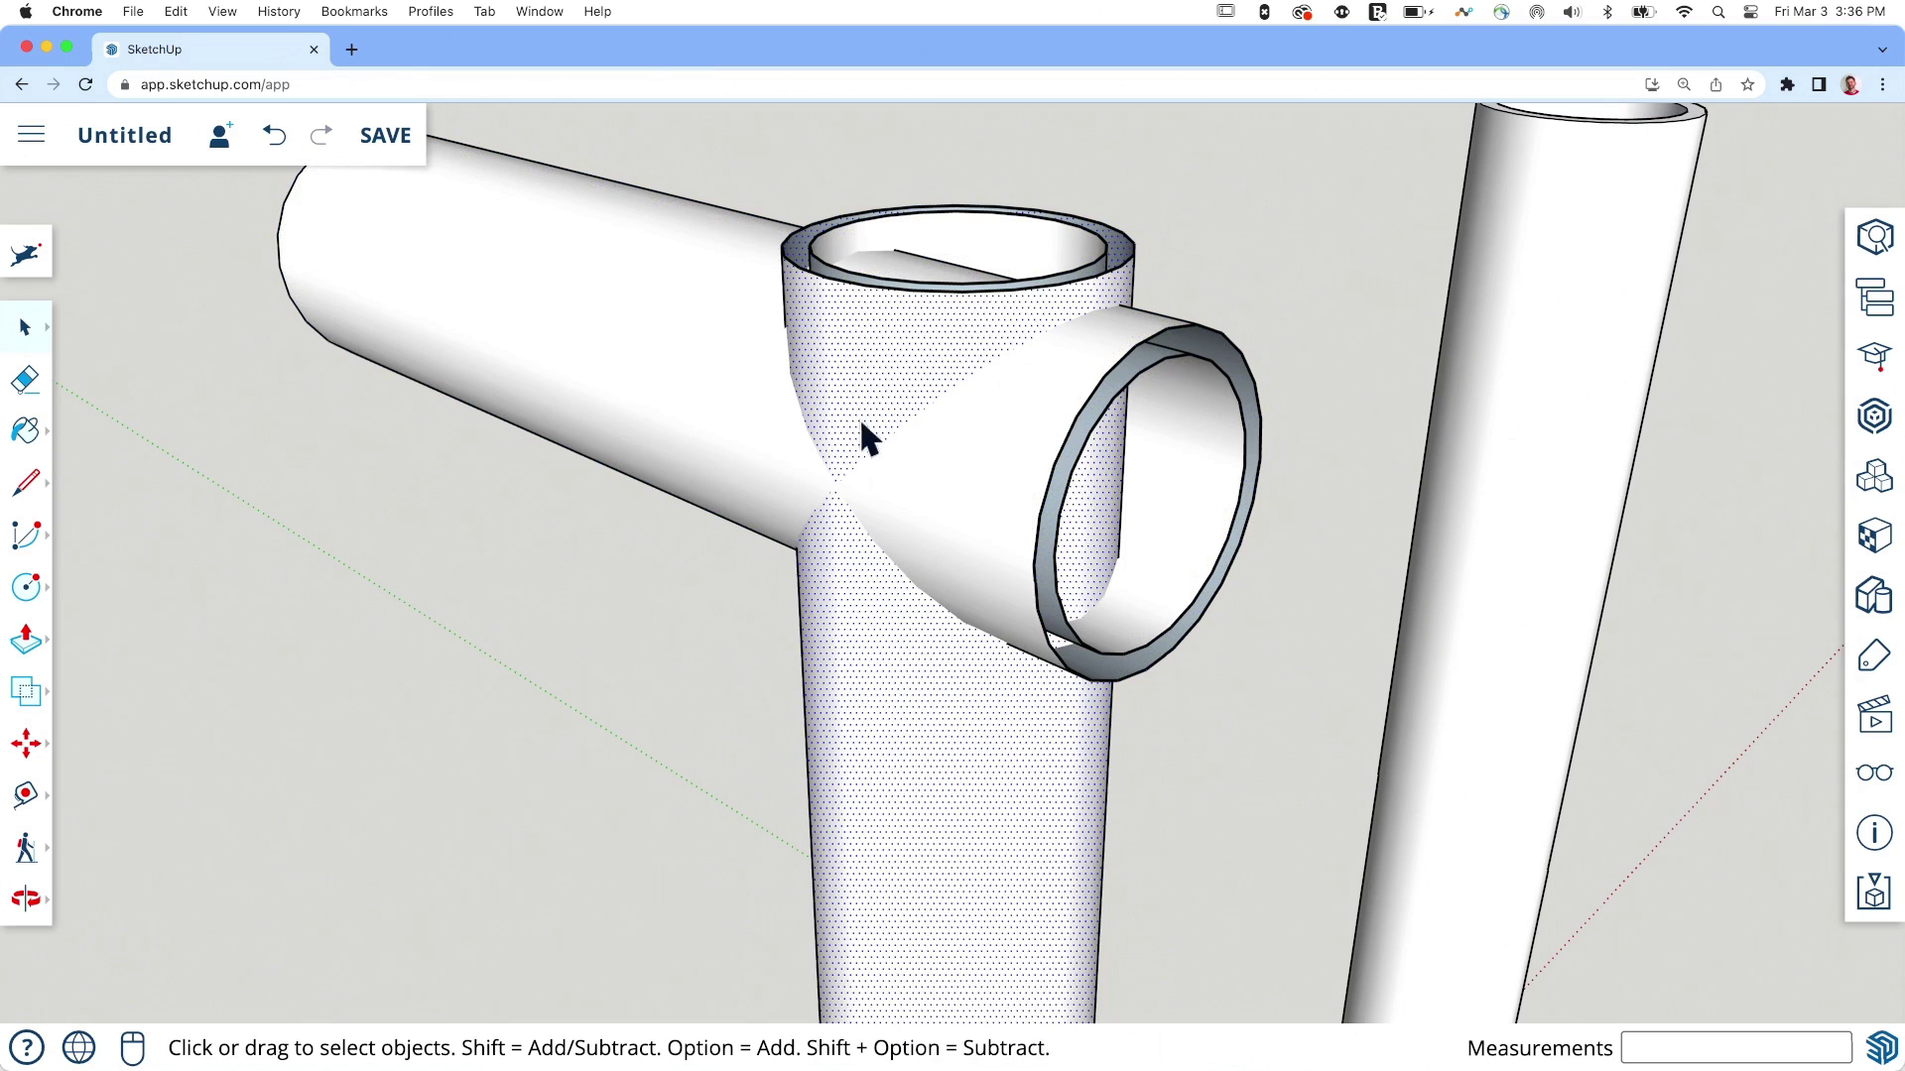
Step: Reselect the joint's tubes and make them into a single group
{"action": "middle_click_drag", "start_coordinate": [692, 369], "coordinate": [1014, 210]}
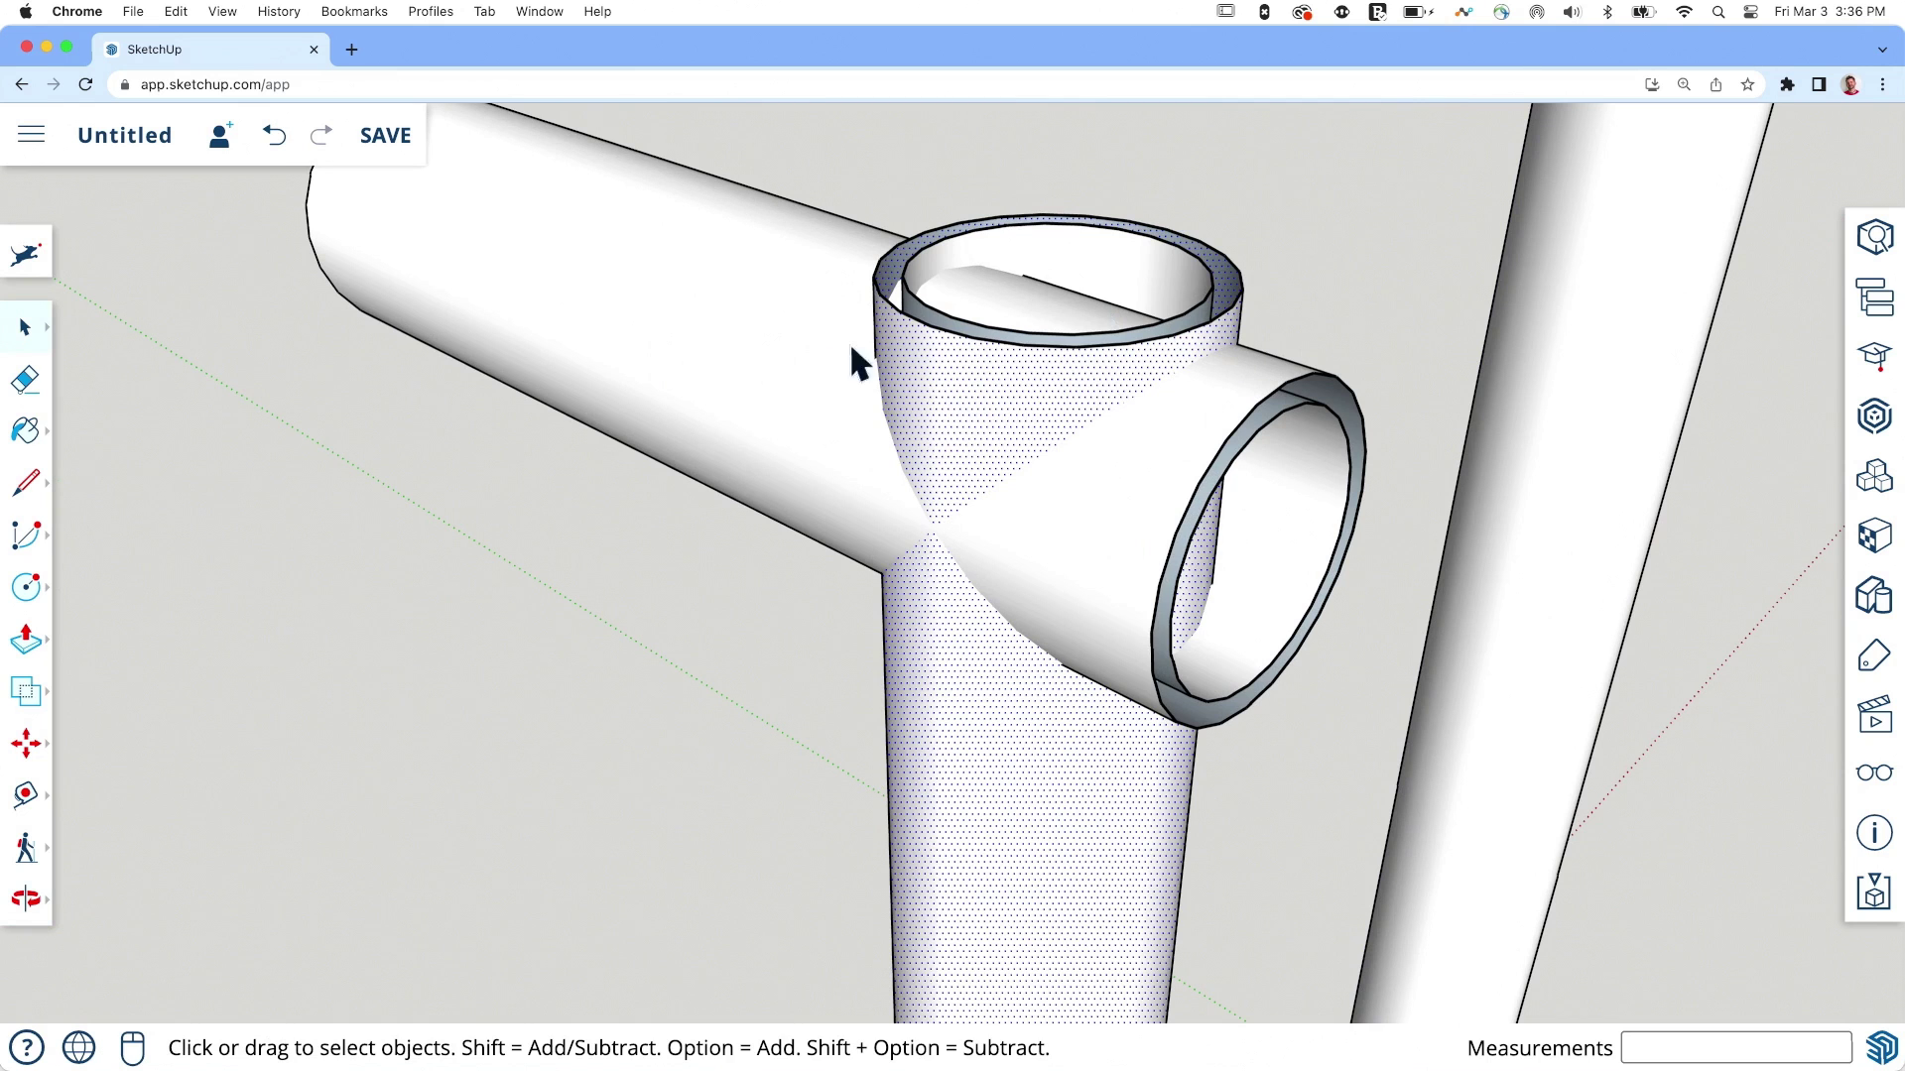
{"action": "middle_click_drag", "start_coordinate": [710, 404], "coordinate": [1488, 509]}
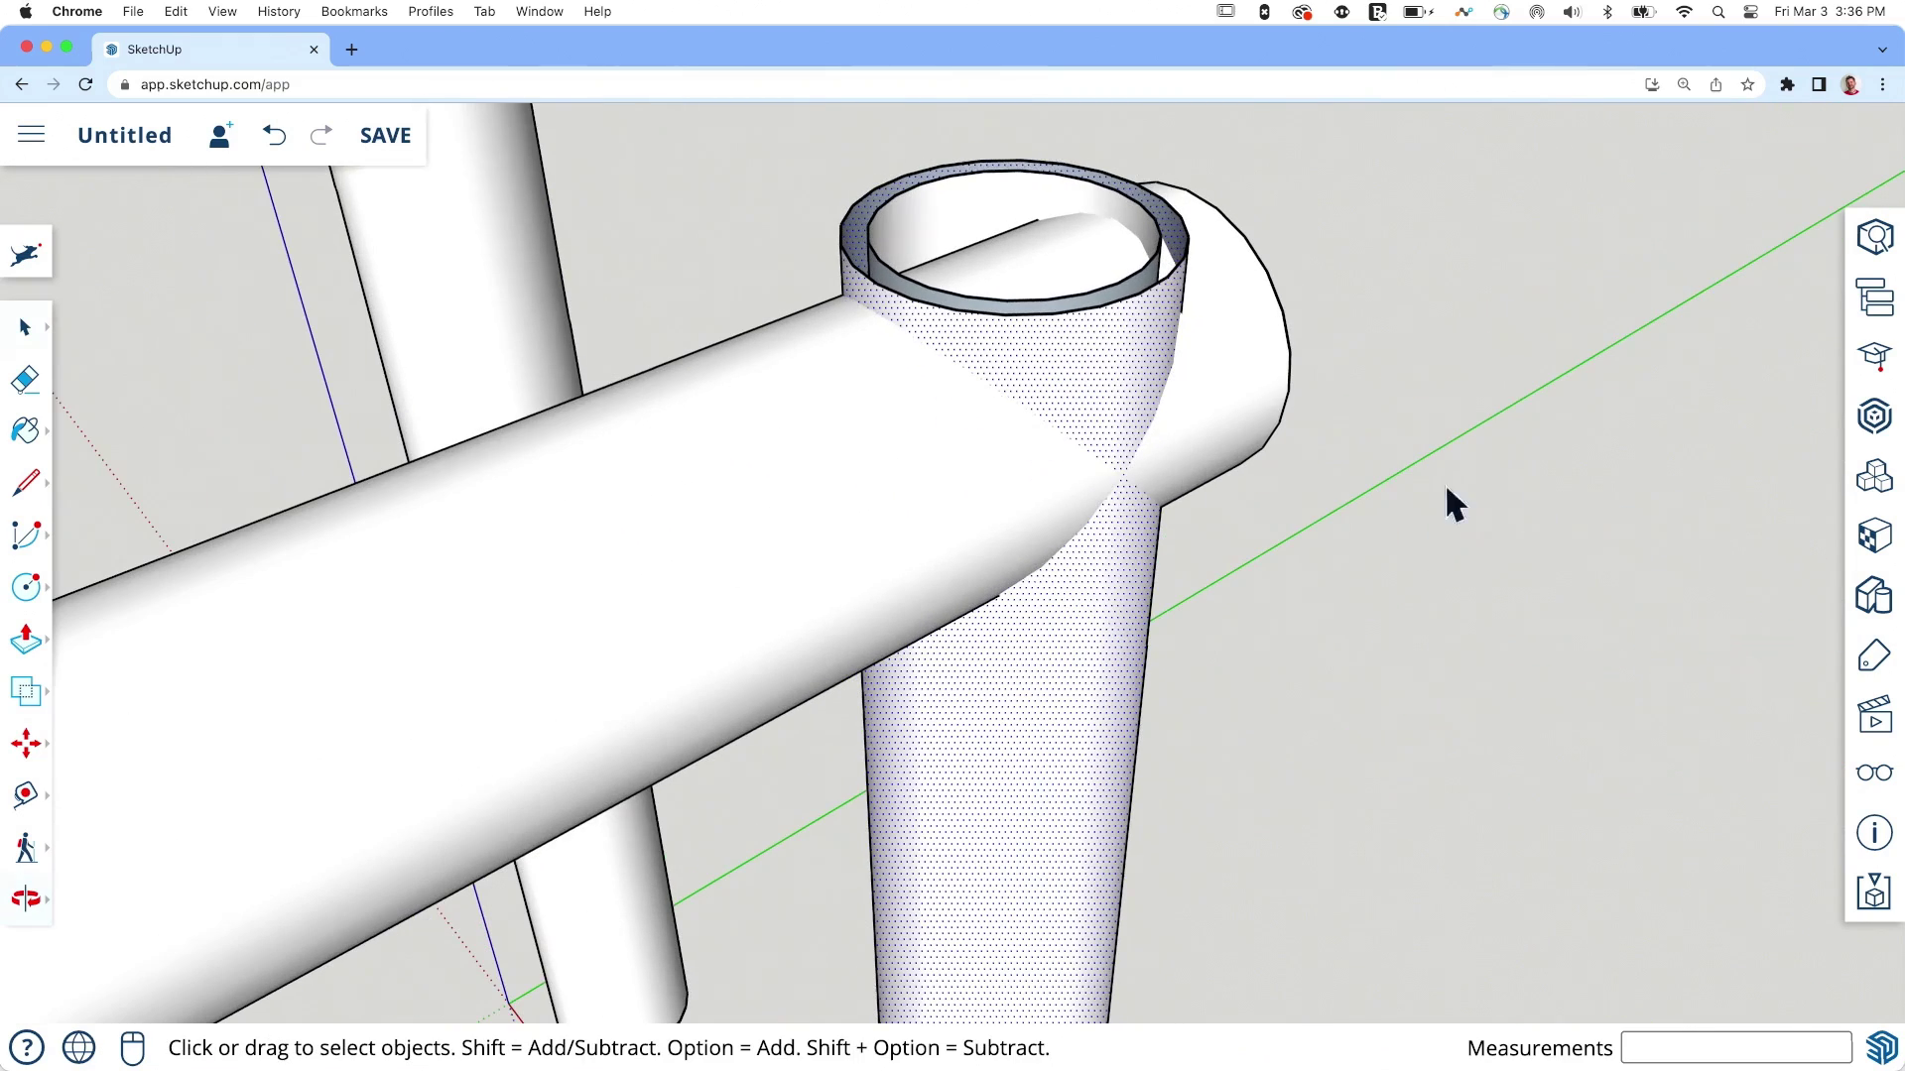
{"action": "left_click", "coordinate": [765, 531]}
{"action": "middle_click_drag", "start_coordinate": [1254, 586], "coordinate": [1063, 561]}
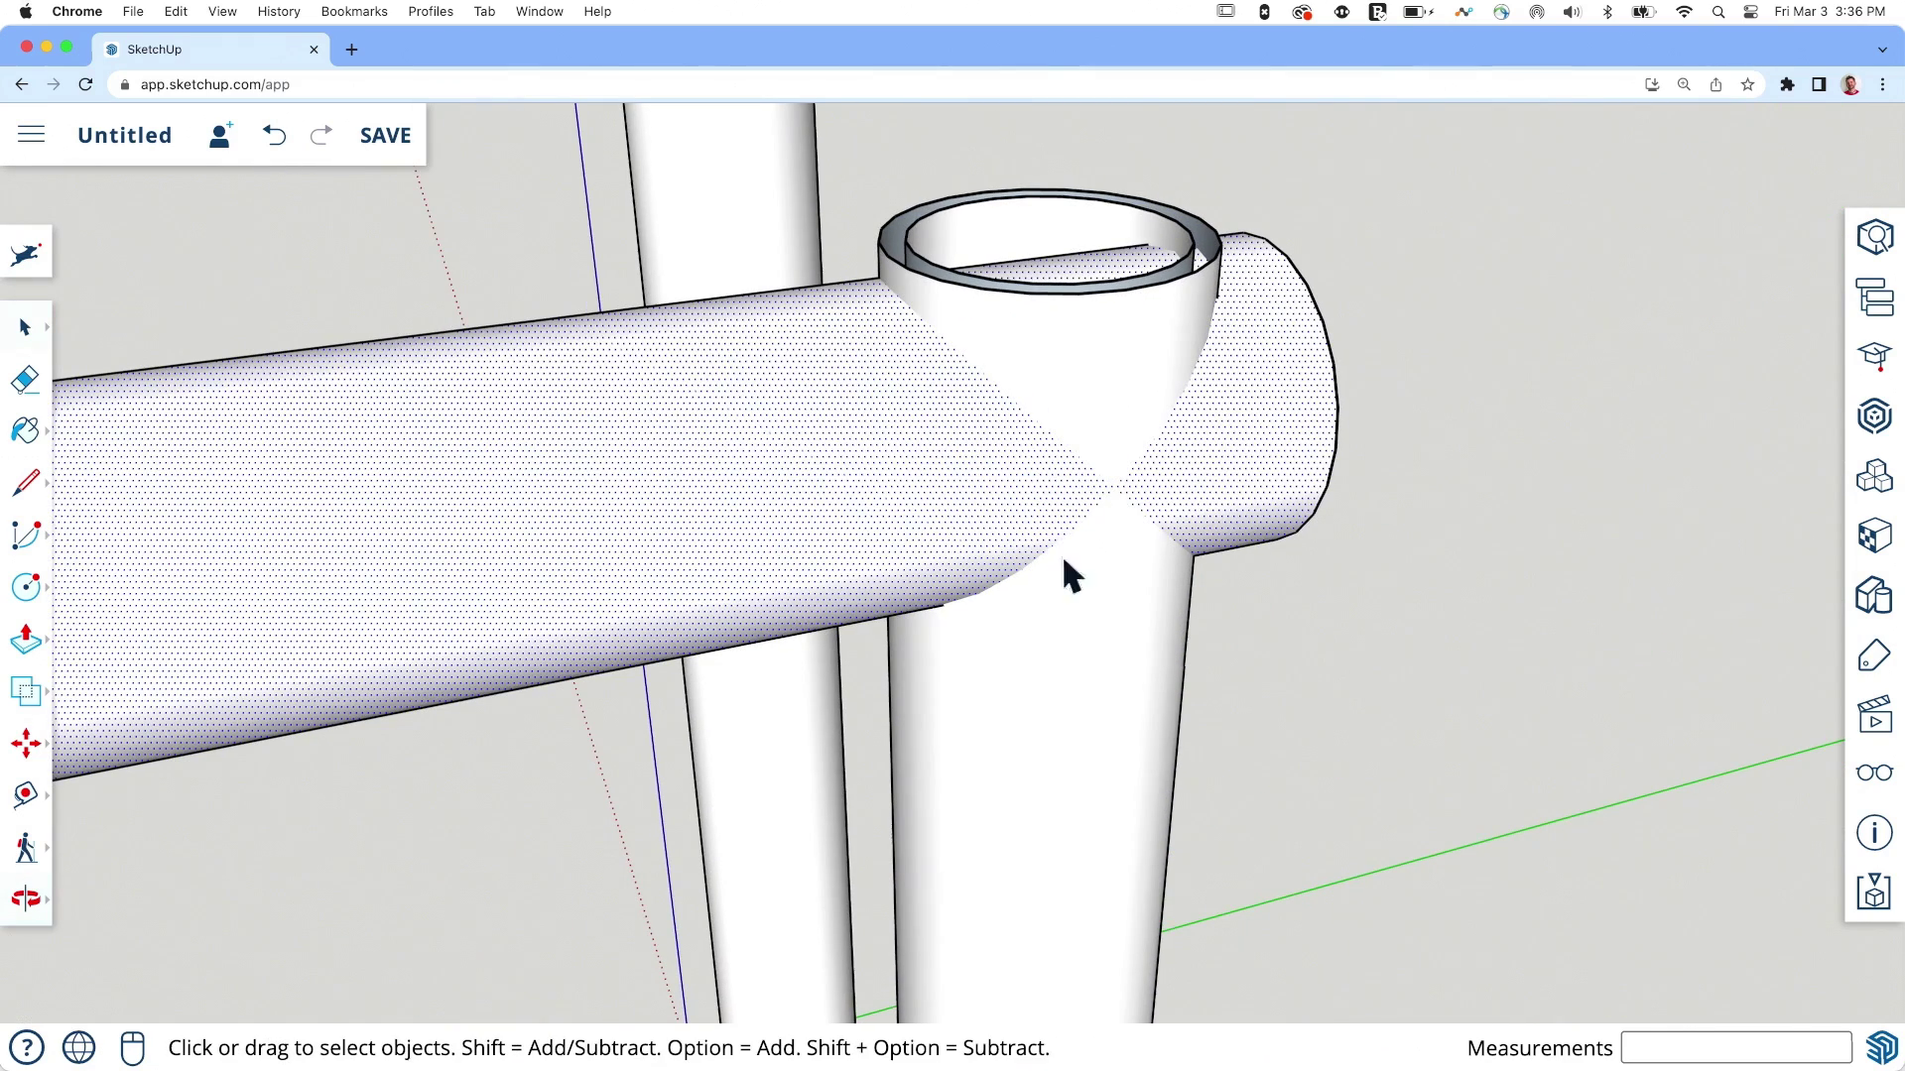
{"action": "right_click", "coordinate": [1030, 452]}
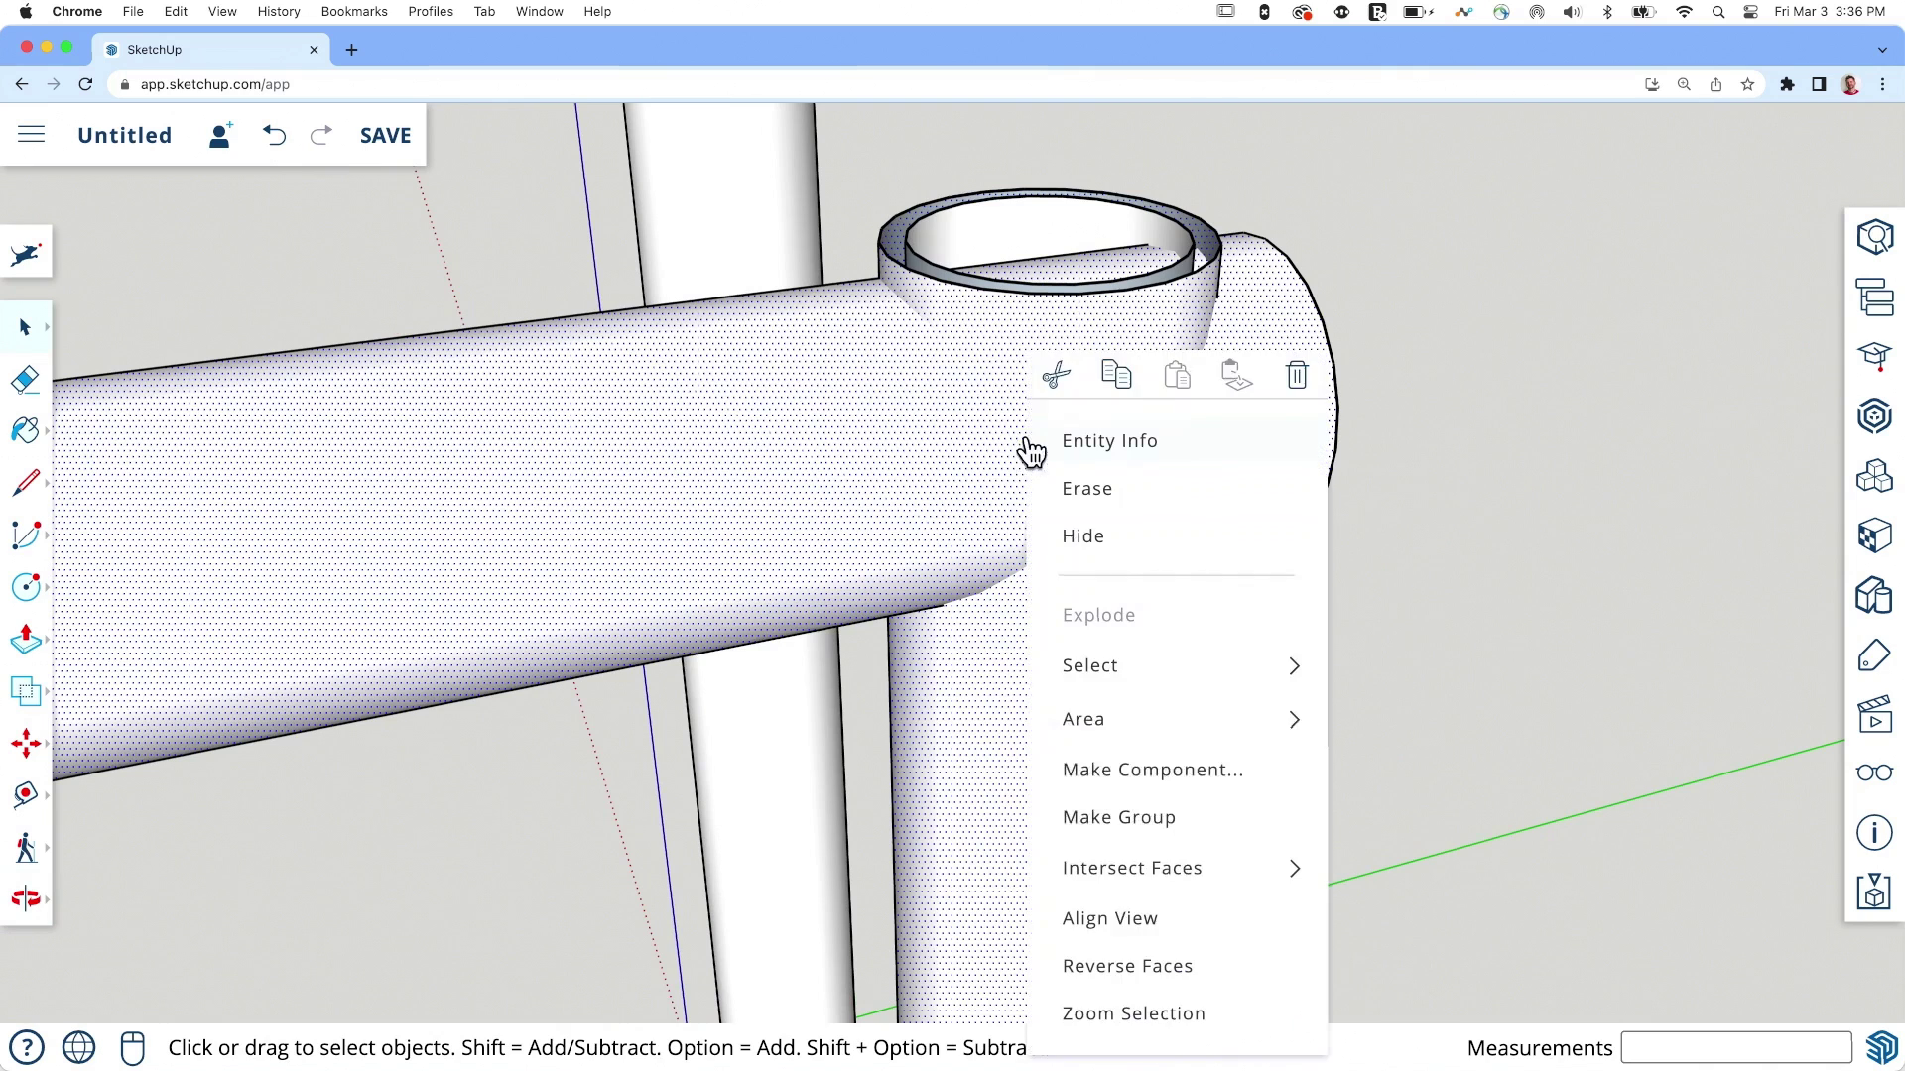
{"action": "left_click", "coordinate": [1148, 819]}
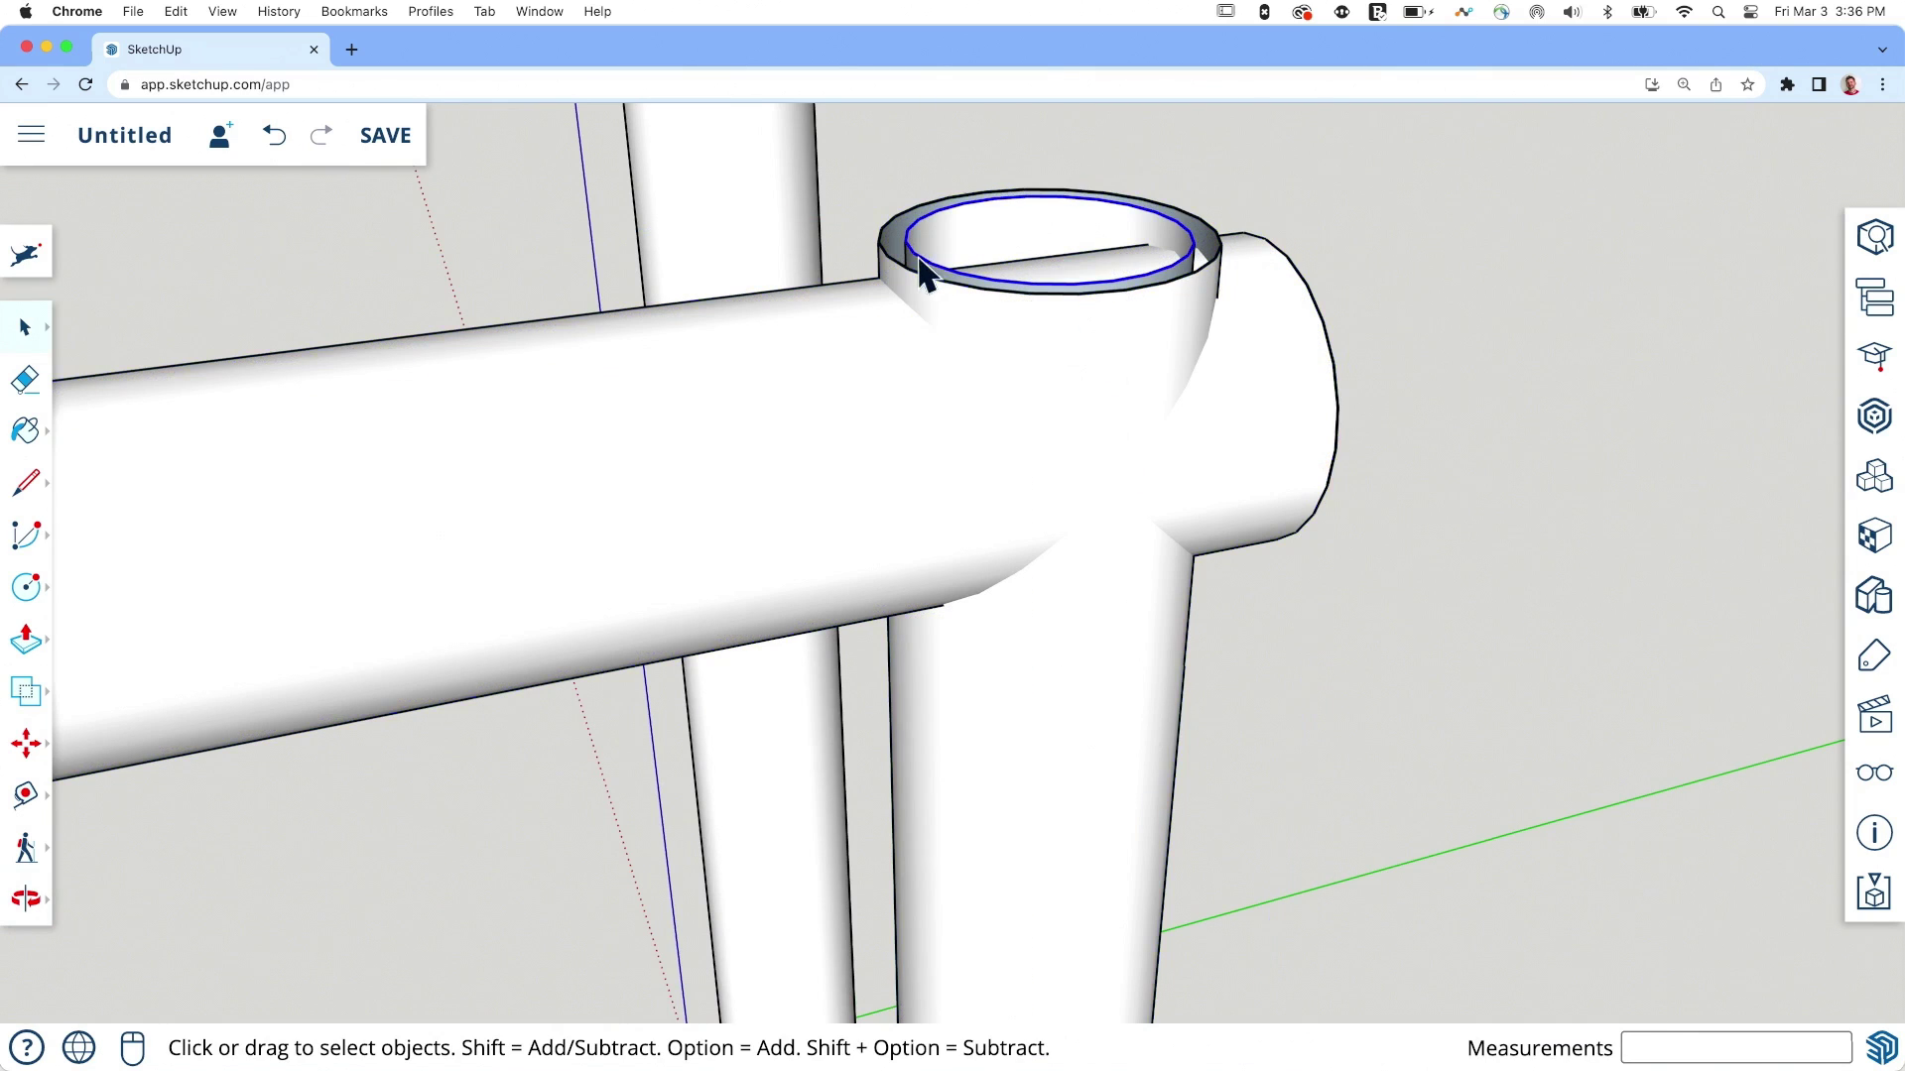
{"action": "scroll", "coordinate": [957, 442], "scroll_direction": "down", "scroll_amount": 5}
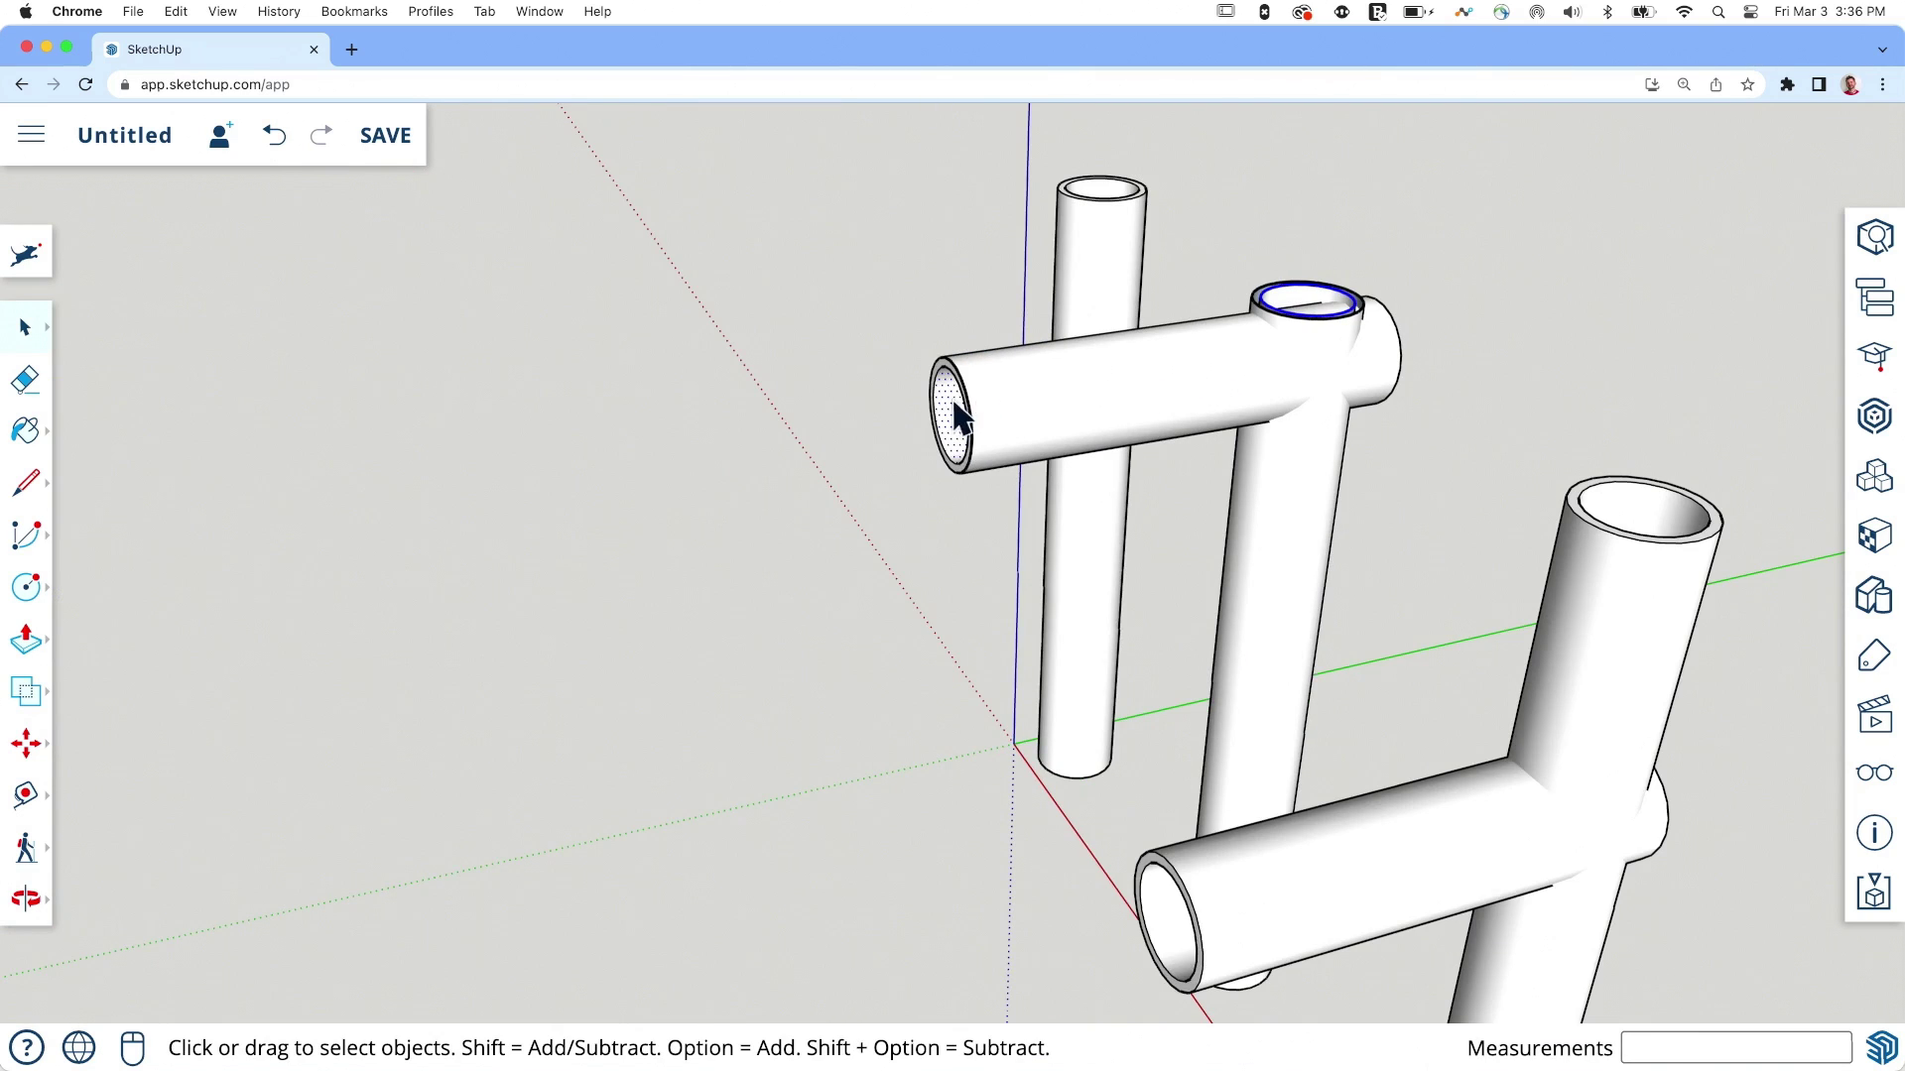
Step: Group the first T-joint's geometry and move the group left, clear of the other tubes
{"action": "right_click", "coordinate": [1289, 315]}
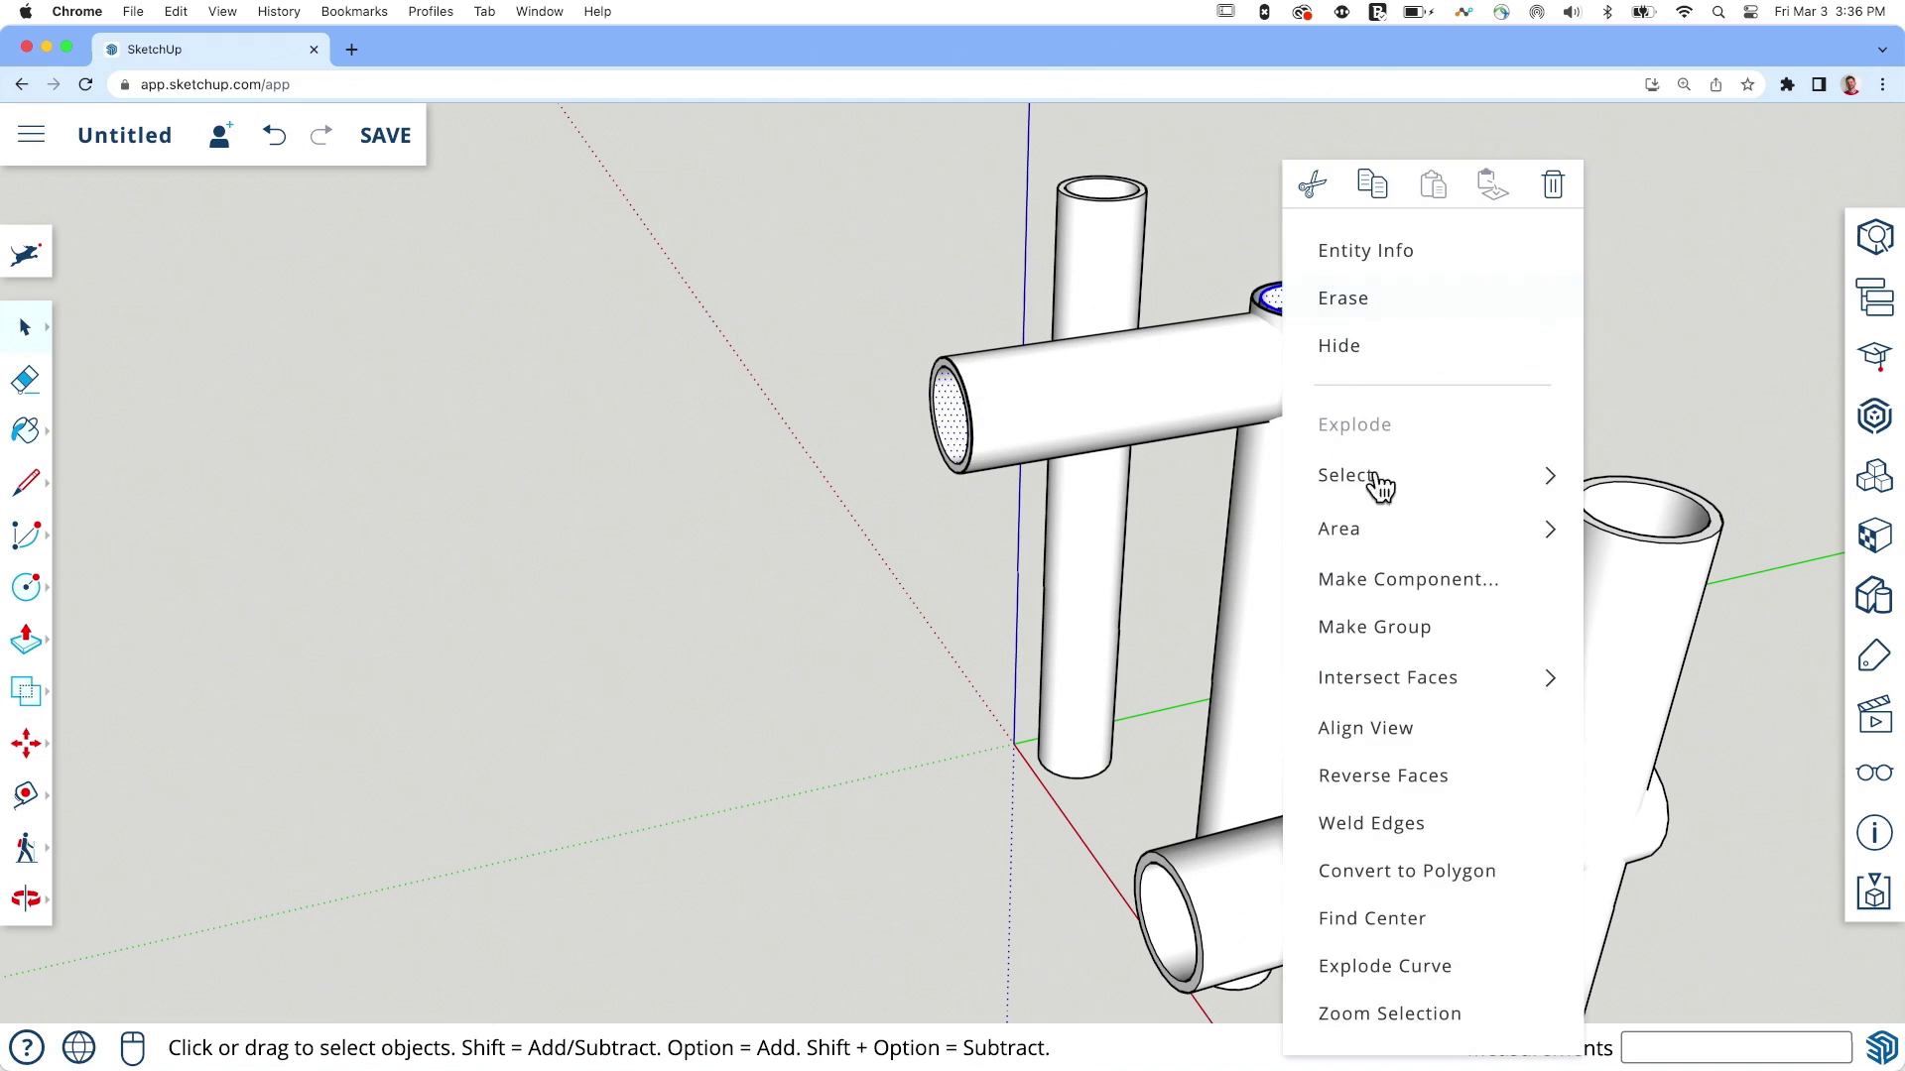
{"action": "left_click", "coordinate": [1367, 636]}
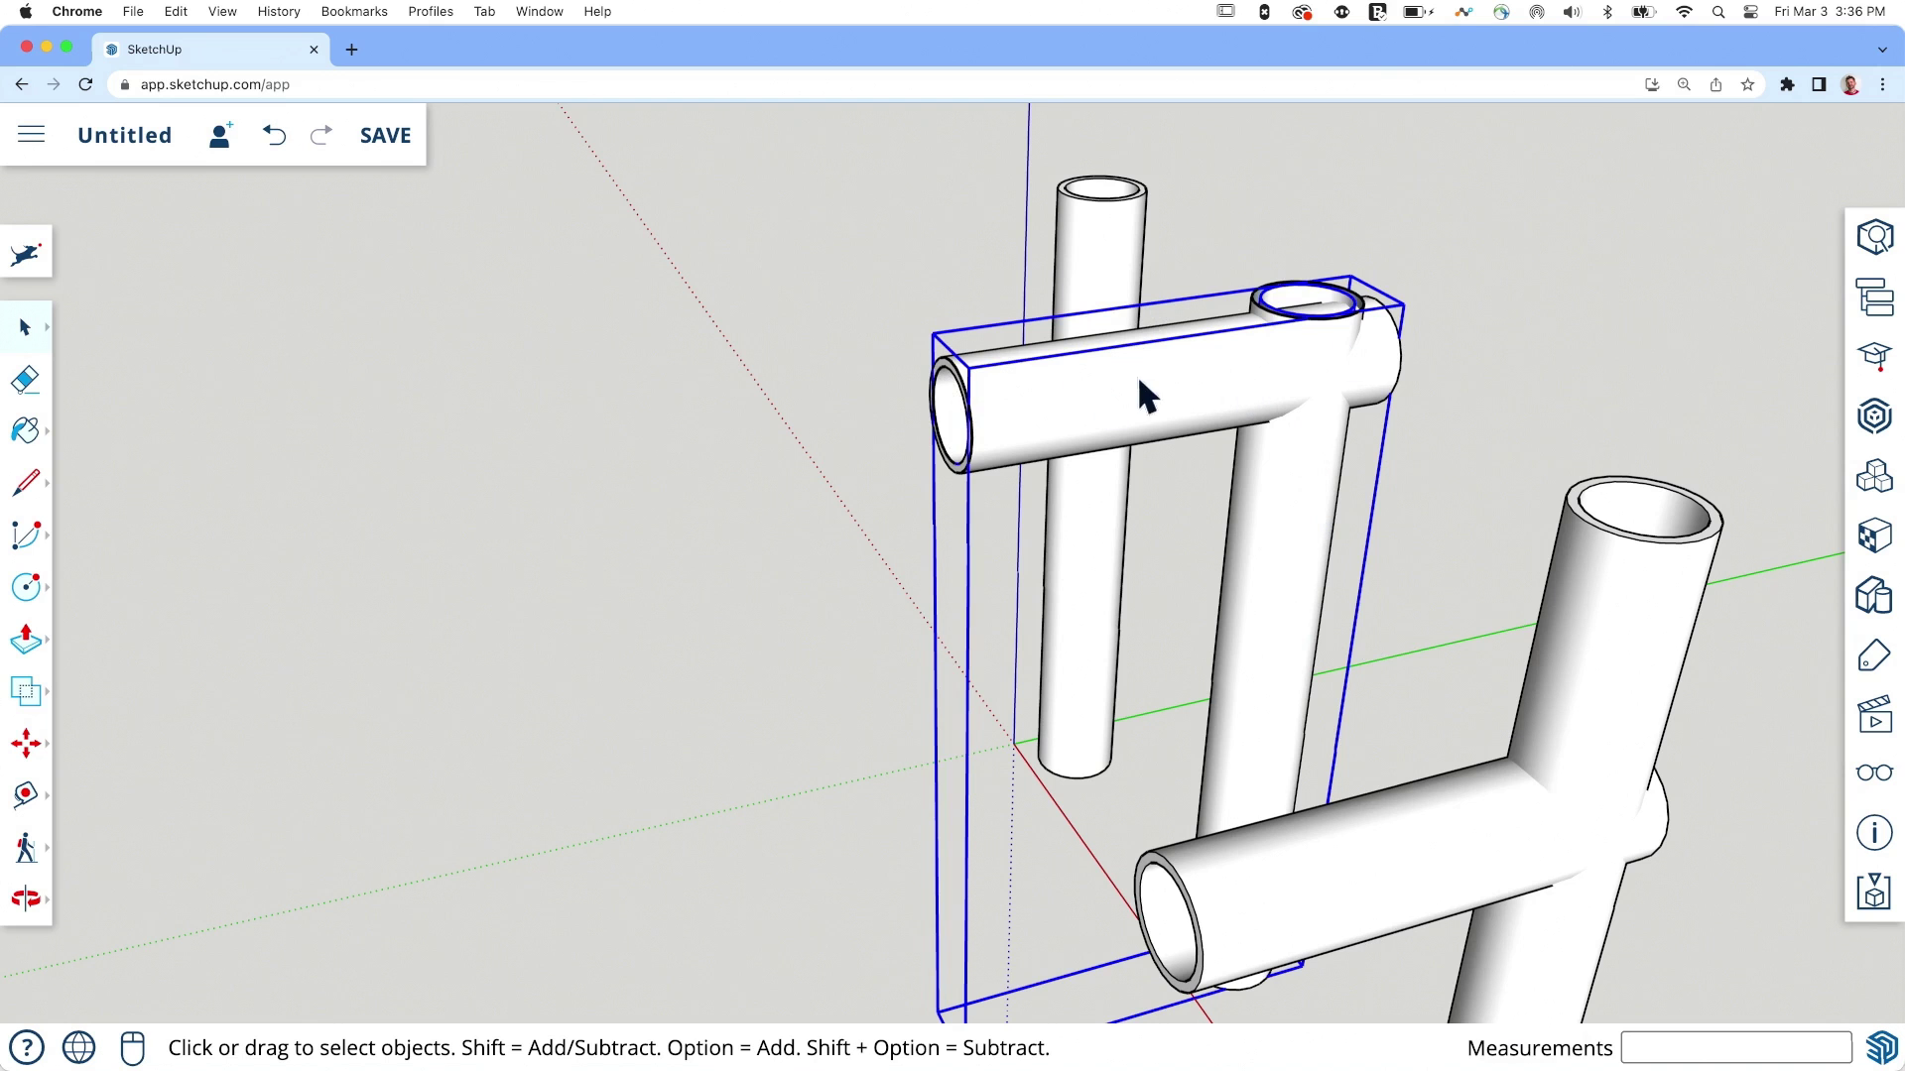
{"action": "key", "text": "m"}
{"action": "left_click", "coordinate": [1203, 377]}
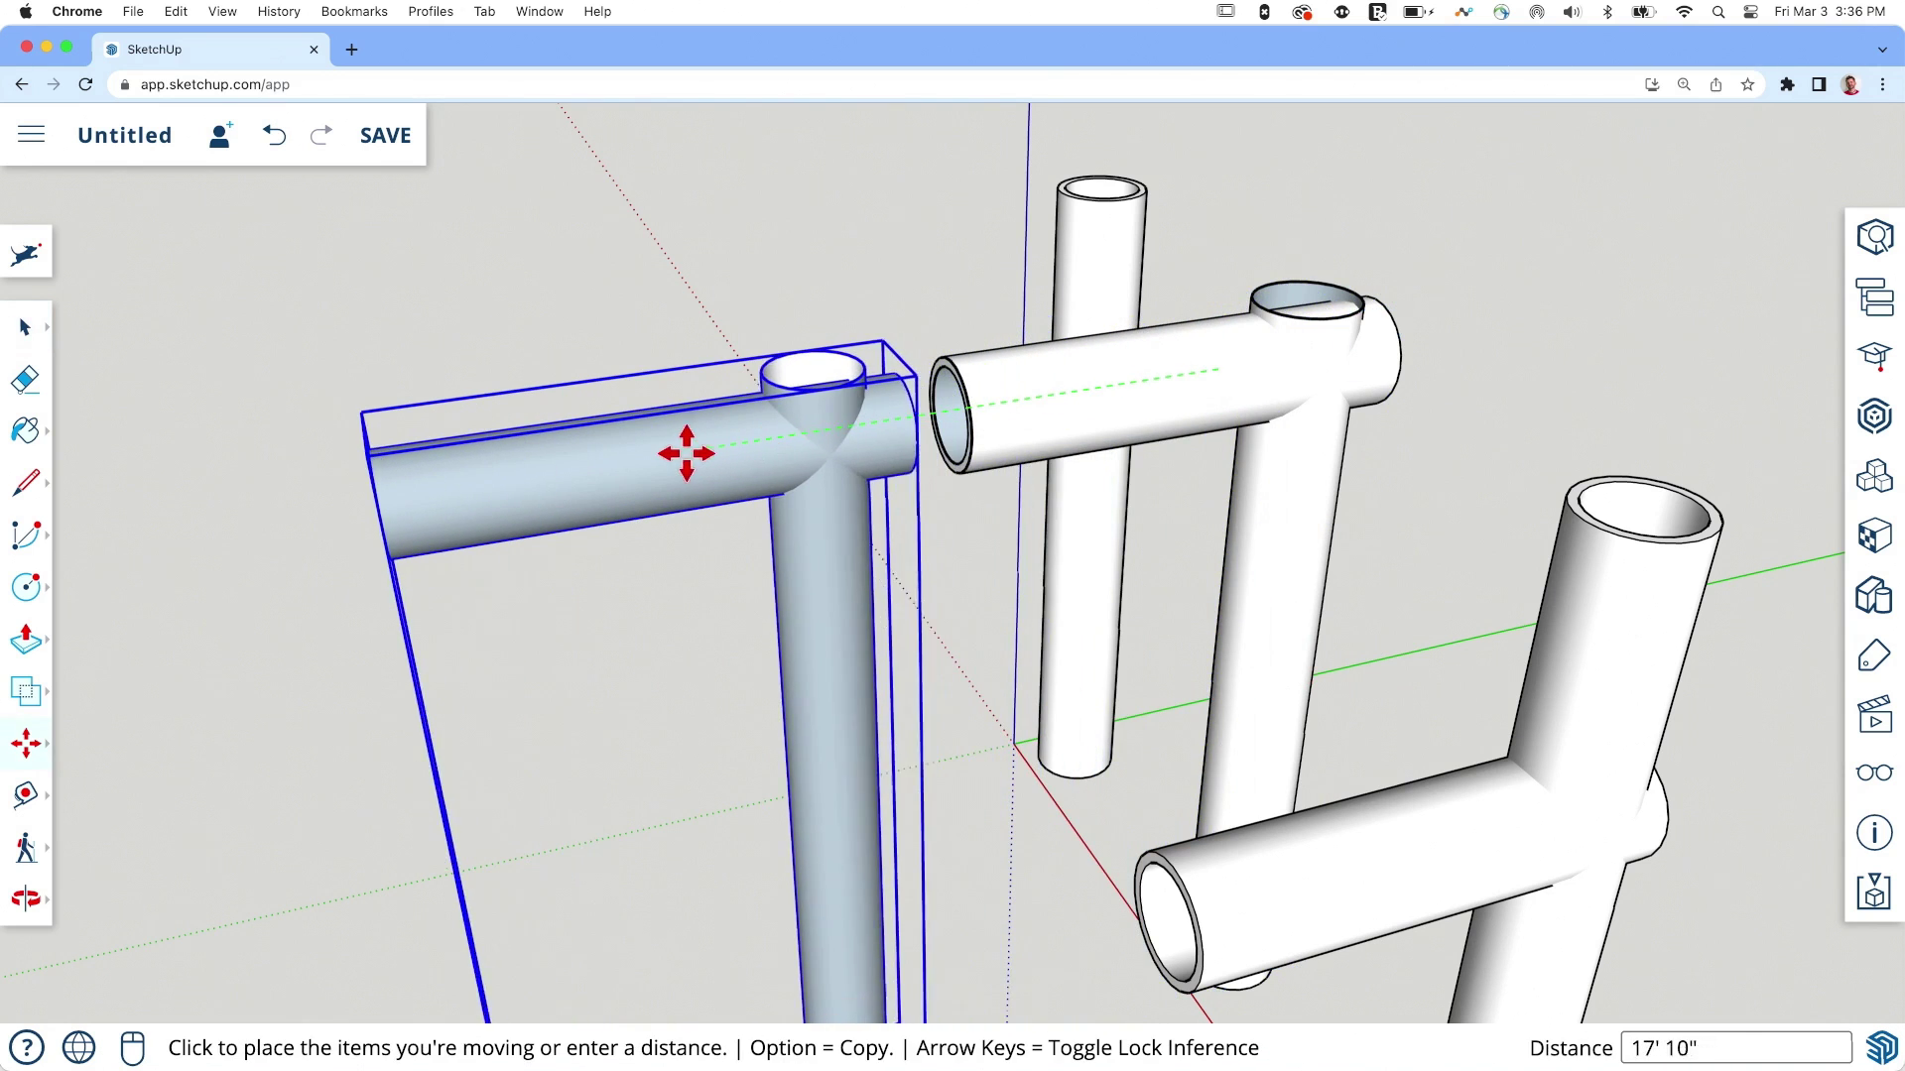
{"action": "left_click", "coordinate": [640, 456]}
{"action": "key", "text": "o"}
{"action": "left_click_drag", "start_coordinate": [944, 438], "coordinate": [1203, 425]}
{"action": "key", "text": "m"}
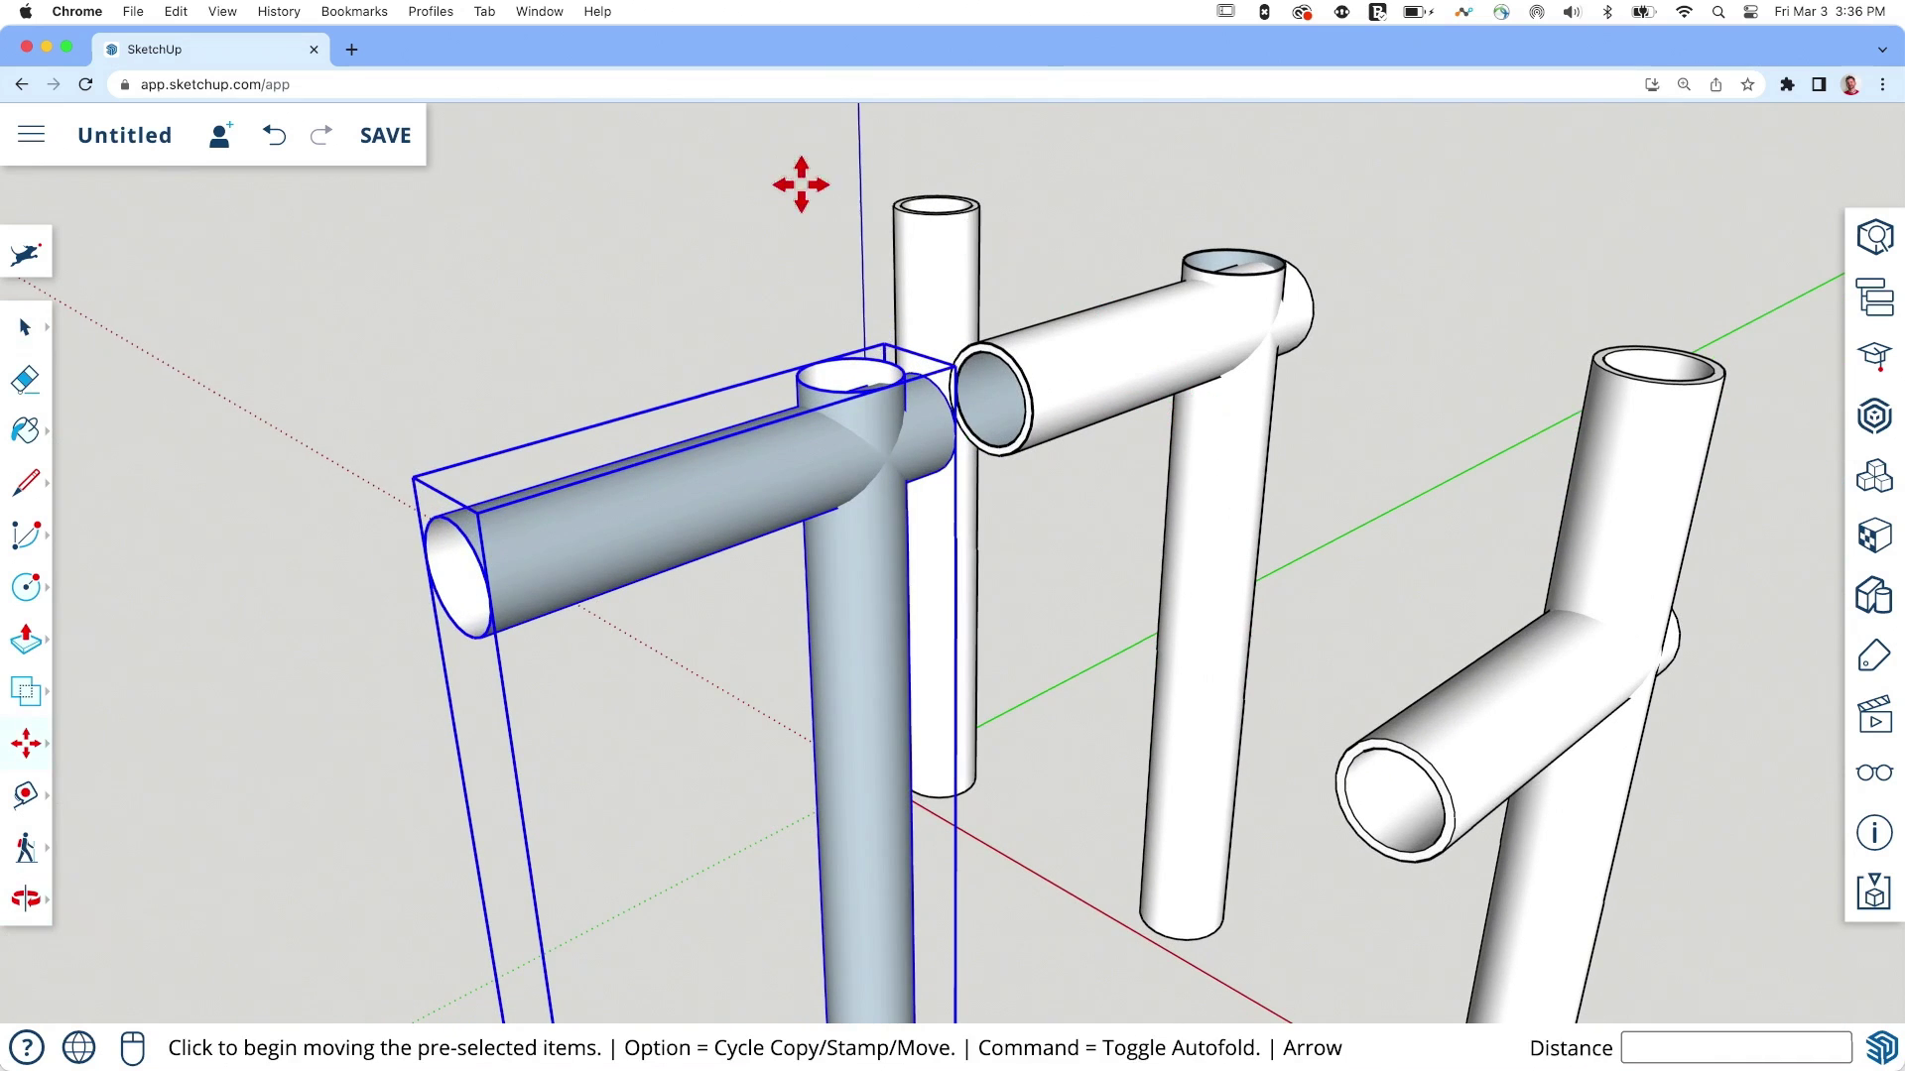
{"action": "middle_click_drag", "start_coordinate": [969, 234], "coordinate": [931, 504]}
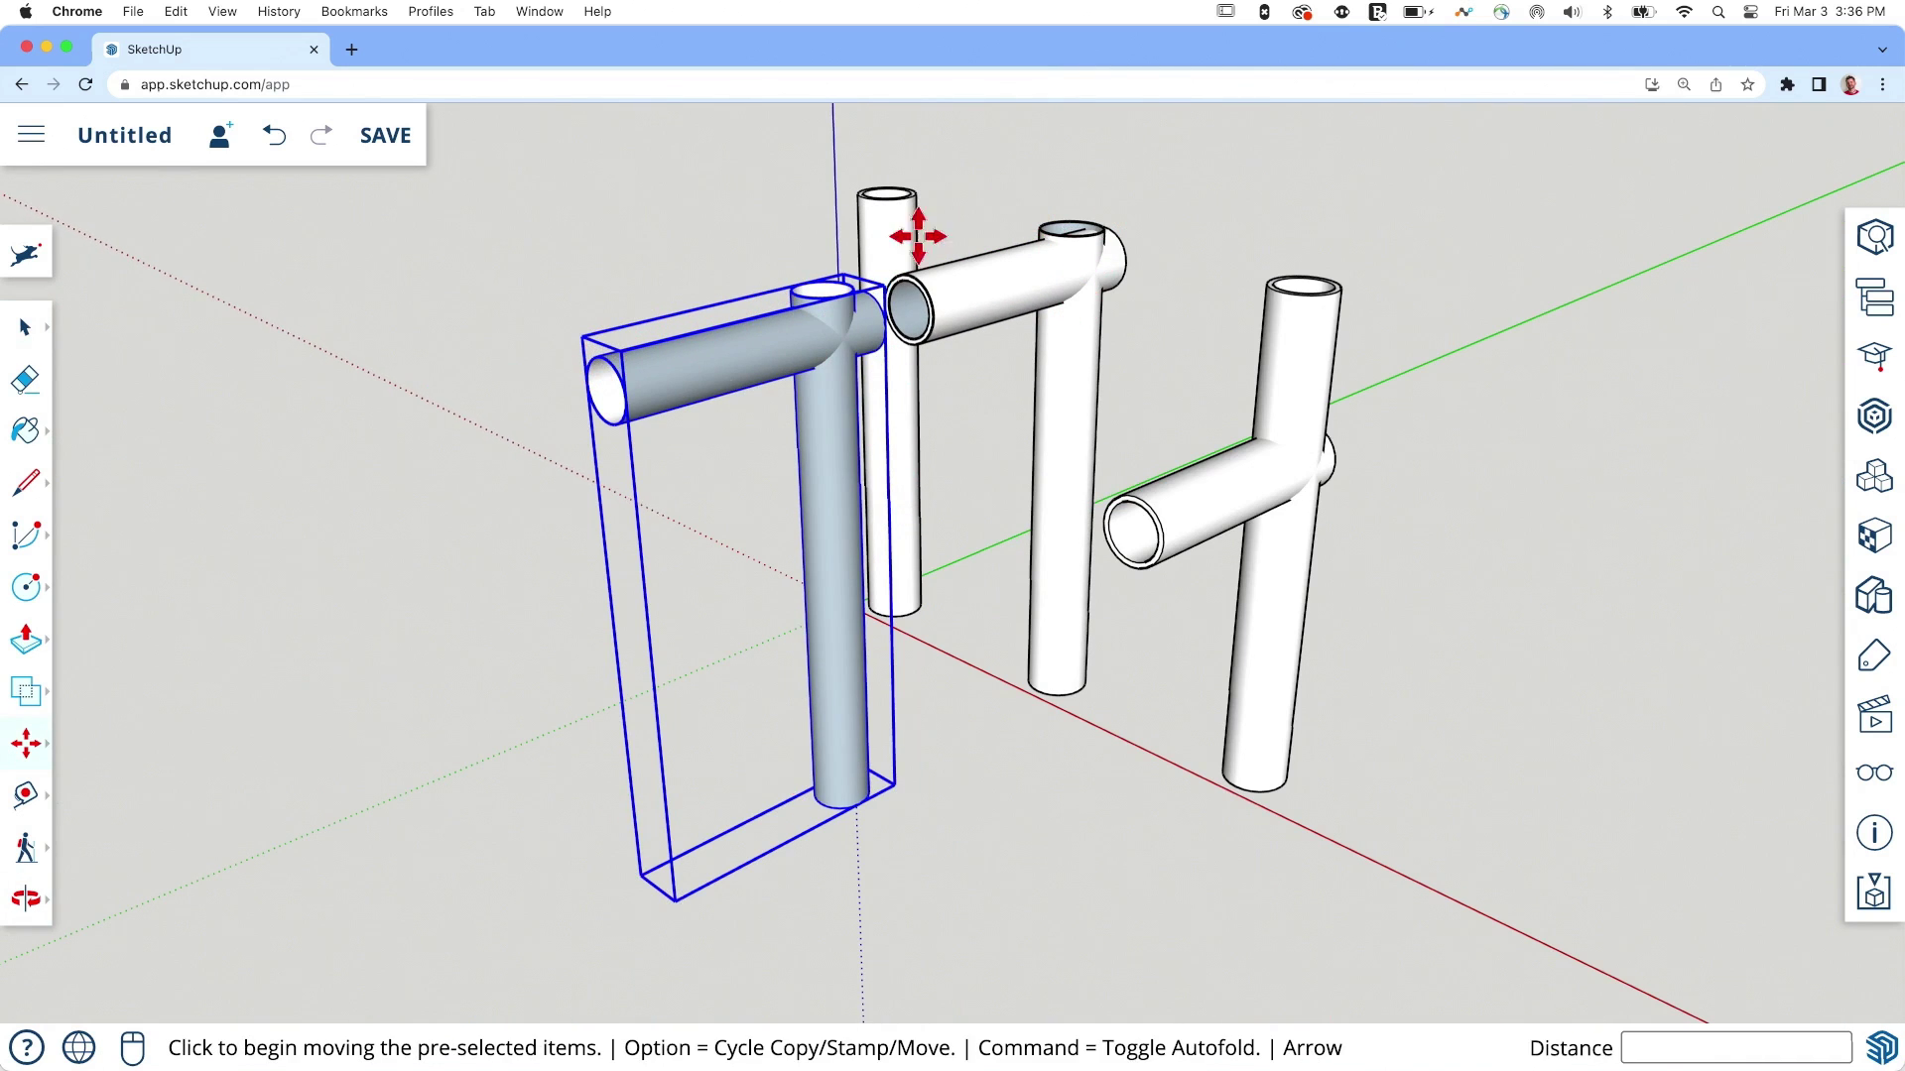
{"action": "middle_click_drag", "start_coordinate": [901, 341], "coordinate": [646, 502]}
{"action": "scroll", "coordinate": [808, 415], "scroll_direction": "up", "scroll_amount": 10}
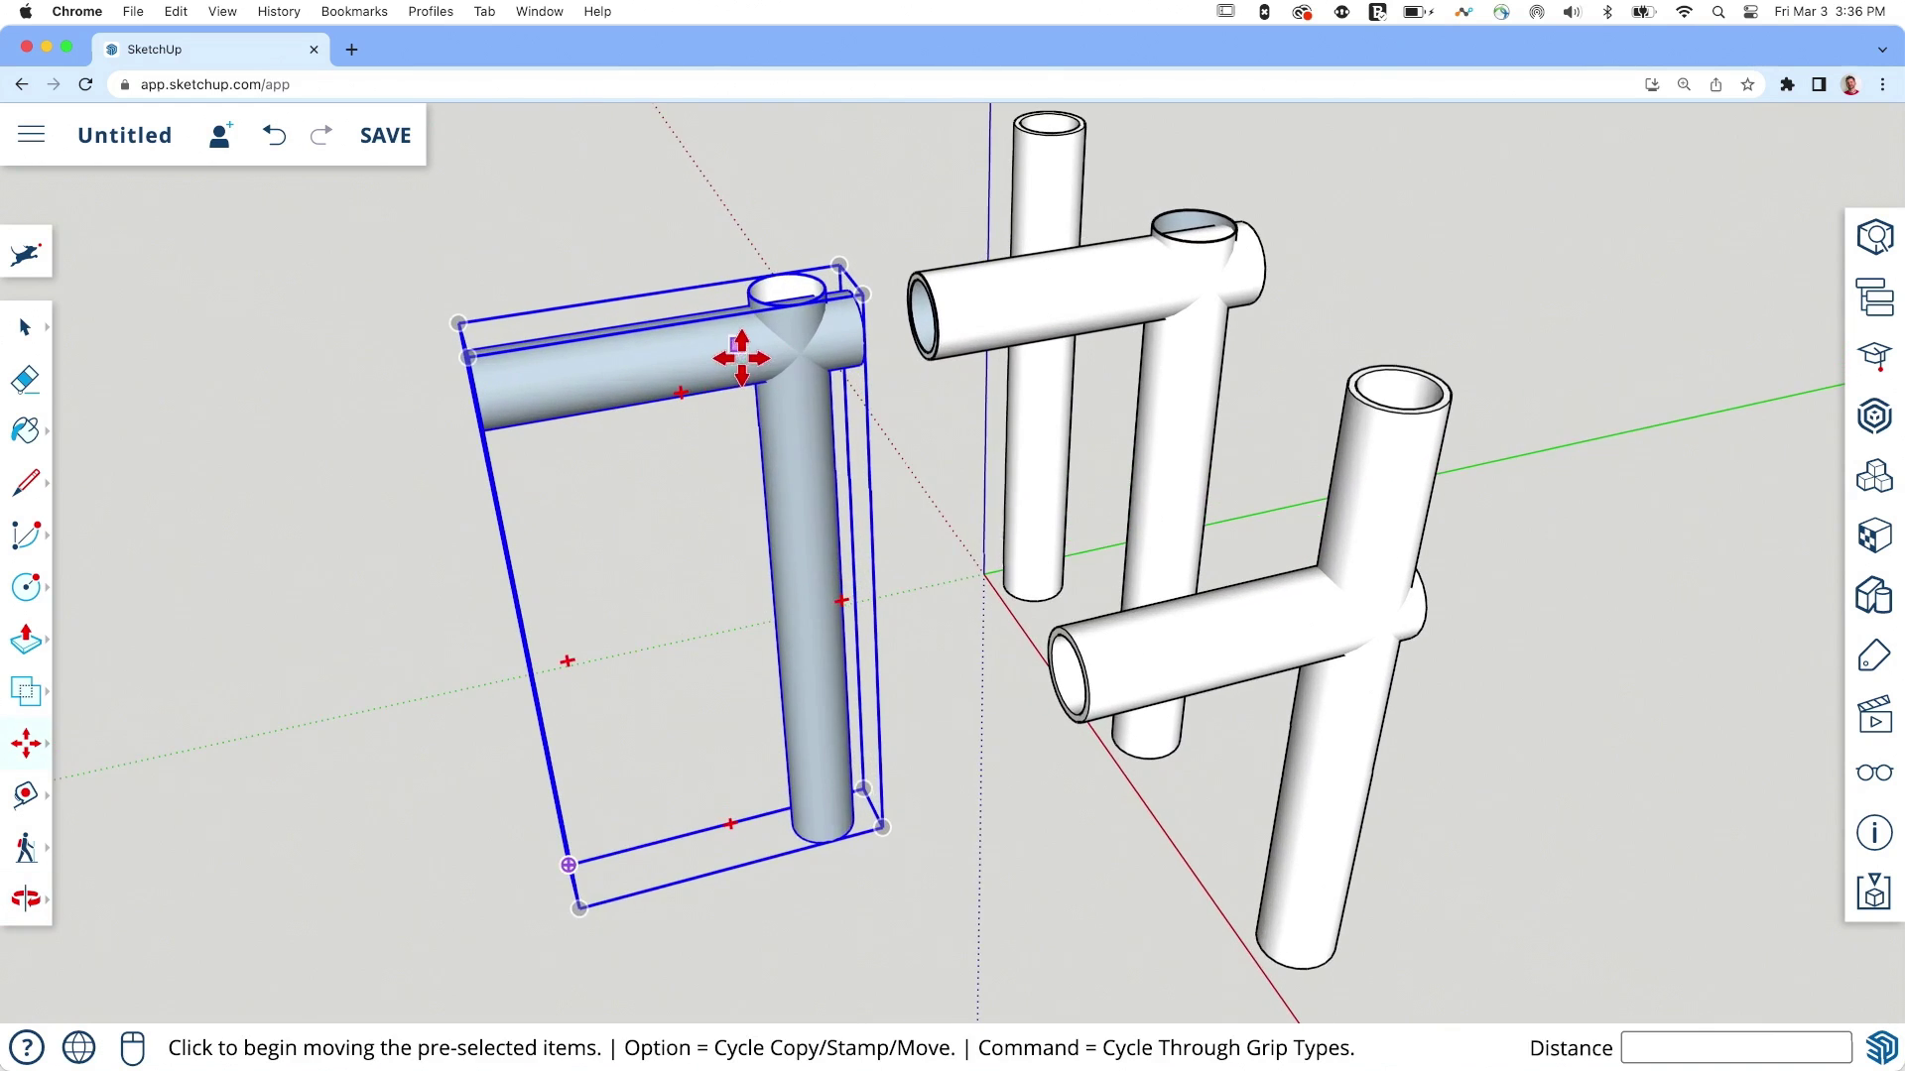
{"action": "key", "text": "space"}
Step: Intersect the moved joint's horizontal and vertical pipes using Intersect Faces > With Selection
{"action": "scroll", "coordinate": [845, 367], "scroll_direction": "down", "scroll_amount": 10}
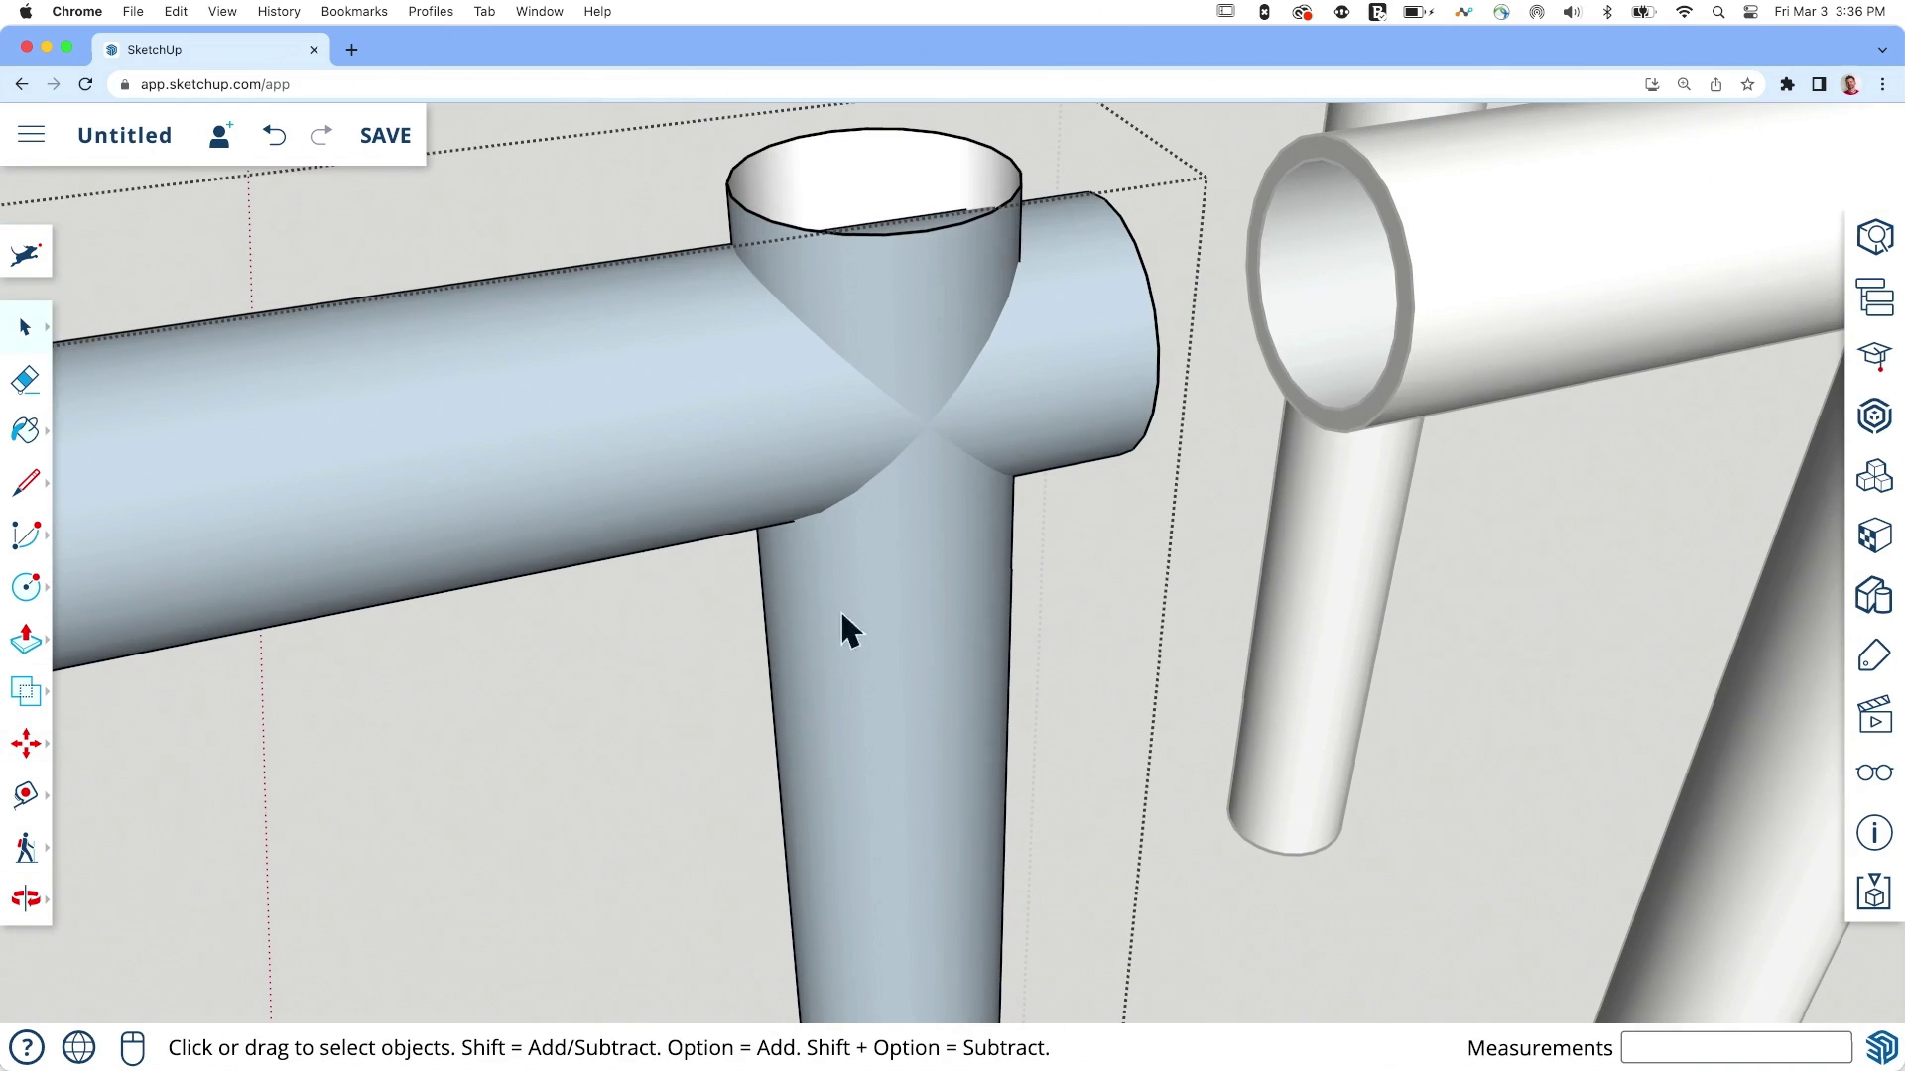
{"action": "left_click", "coordinate": [764, 436]}
{"action": "left_click", "coordinate": [903, 540], "text": "shift"}
{"action": "right_click", "coordinate": [905, 389]}
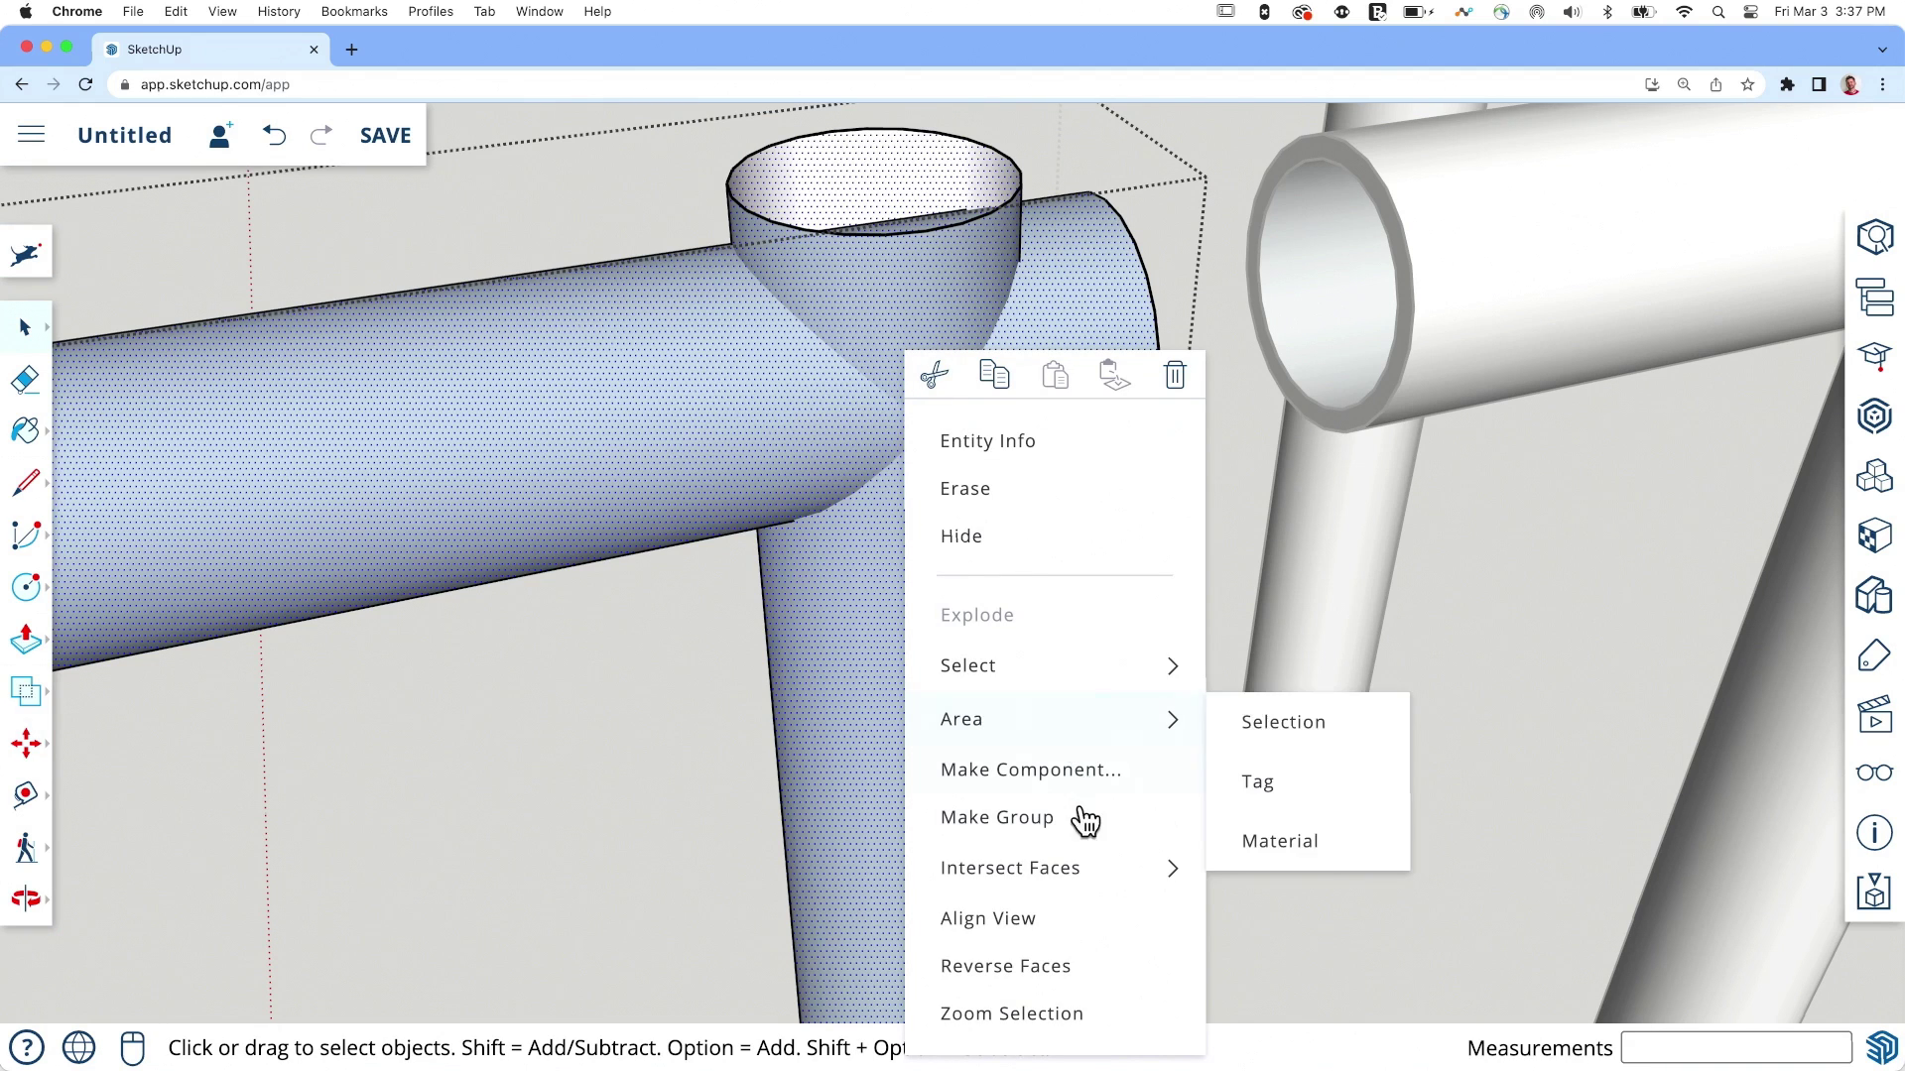
{"action": "mouse_move", "coordinate": [1091, 868]}
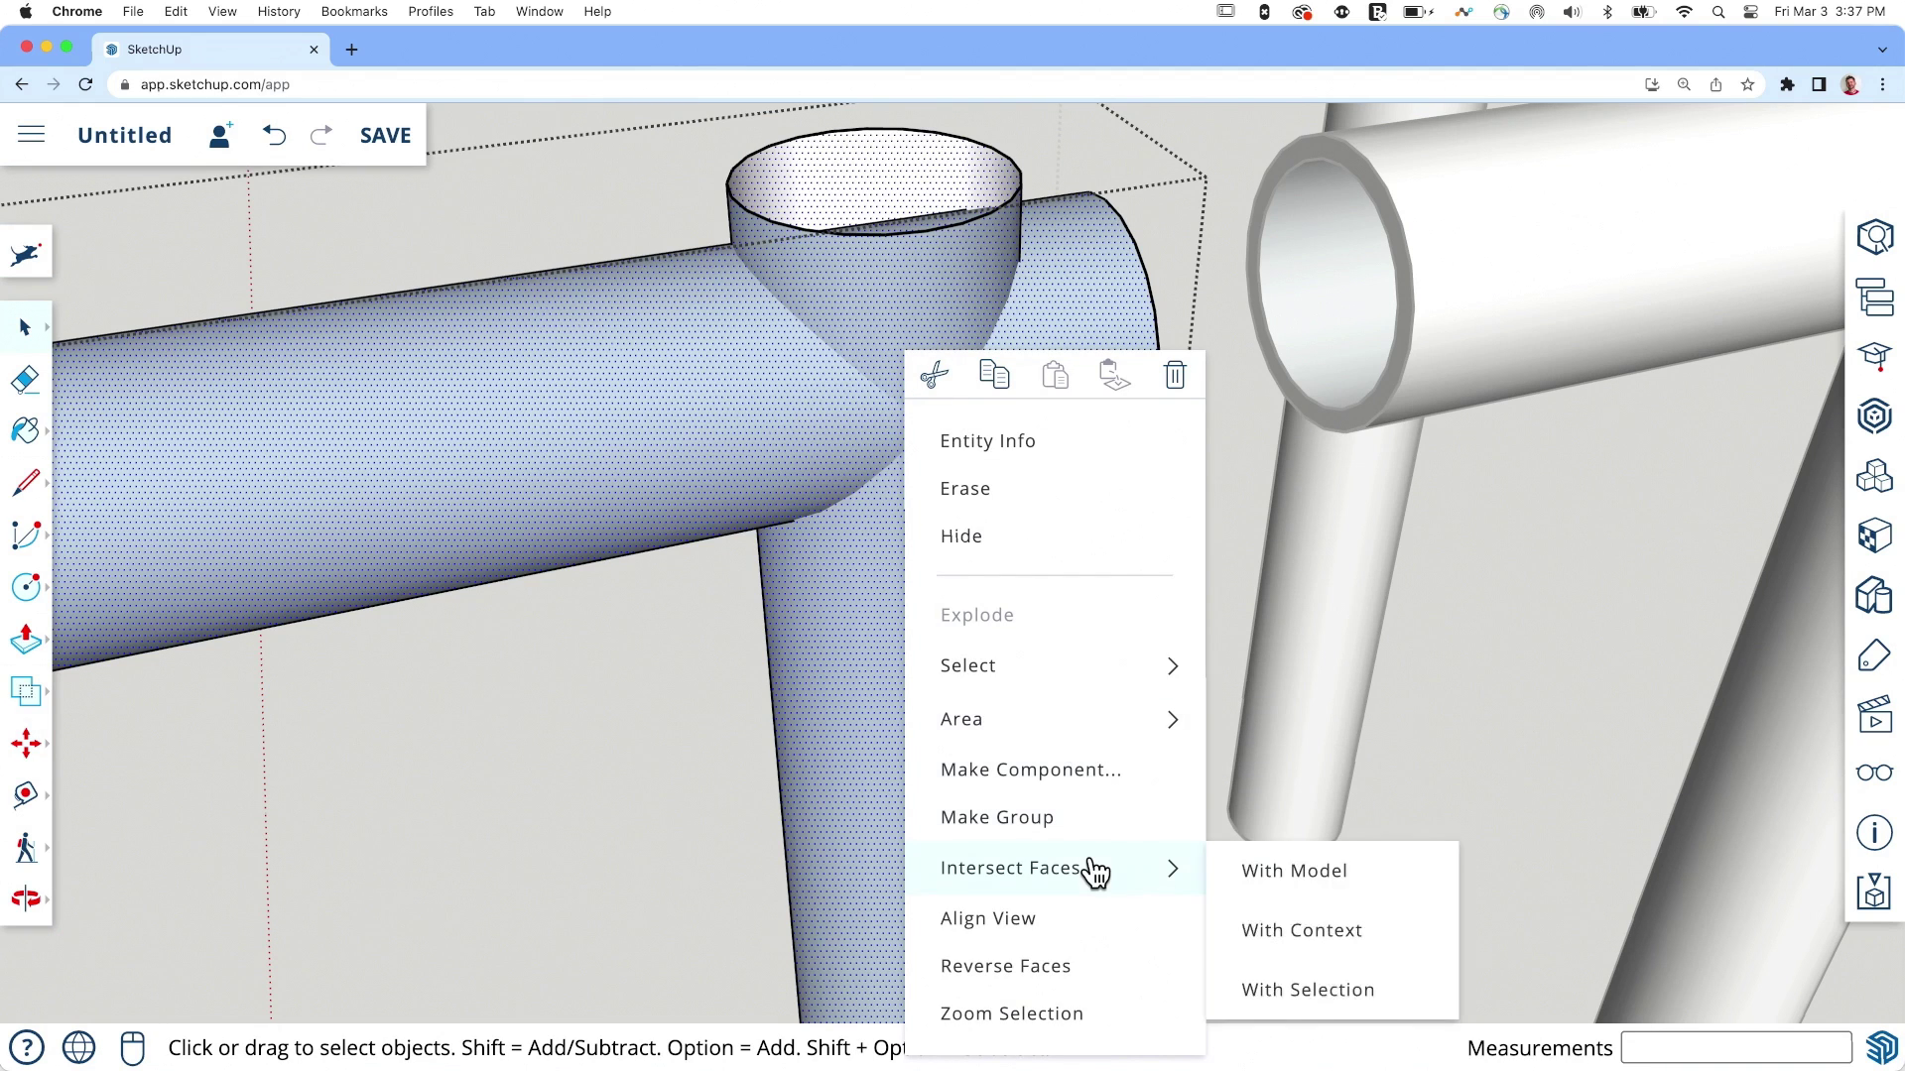
{"action": "left_click", "coordinate": [1379, 995]}
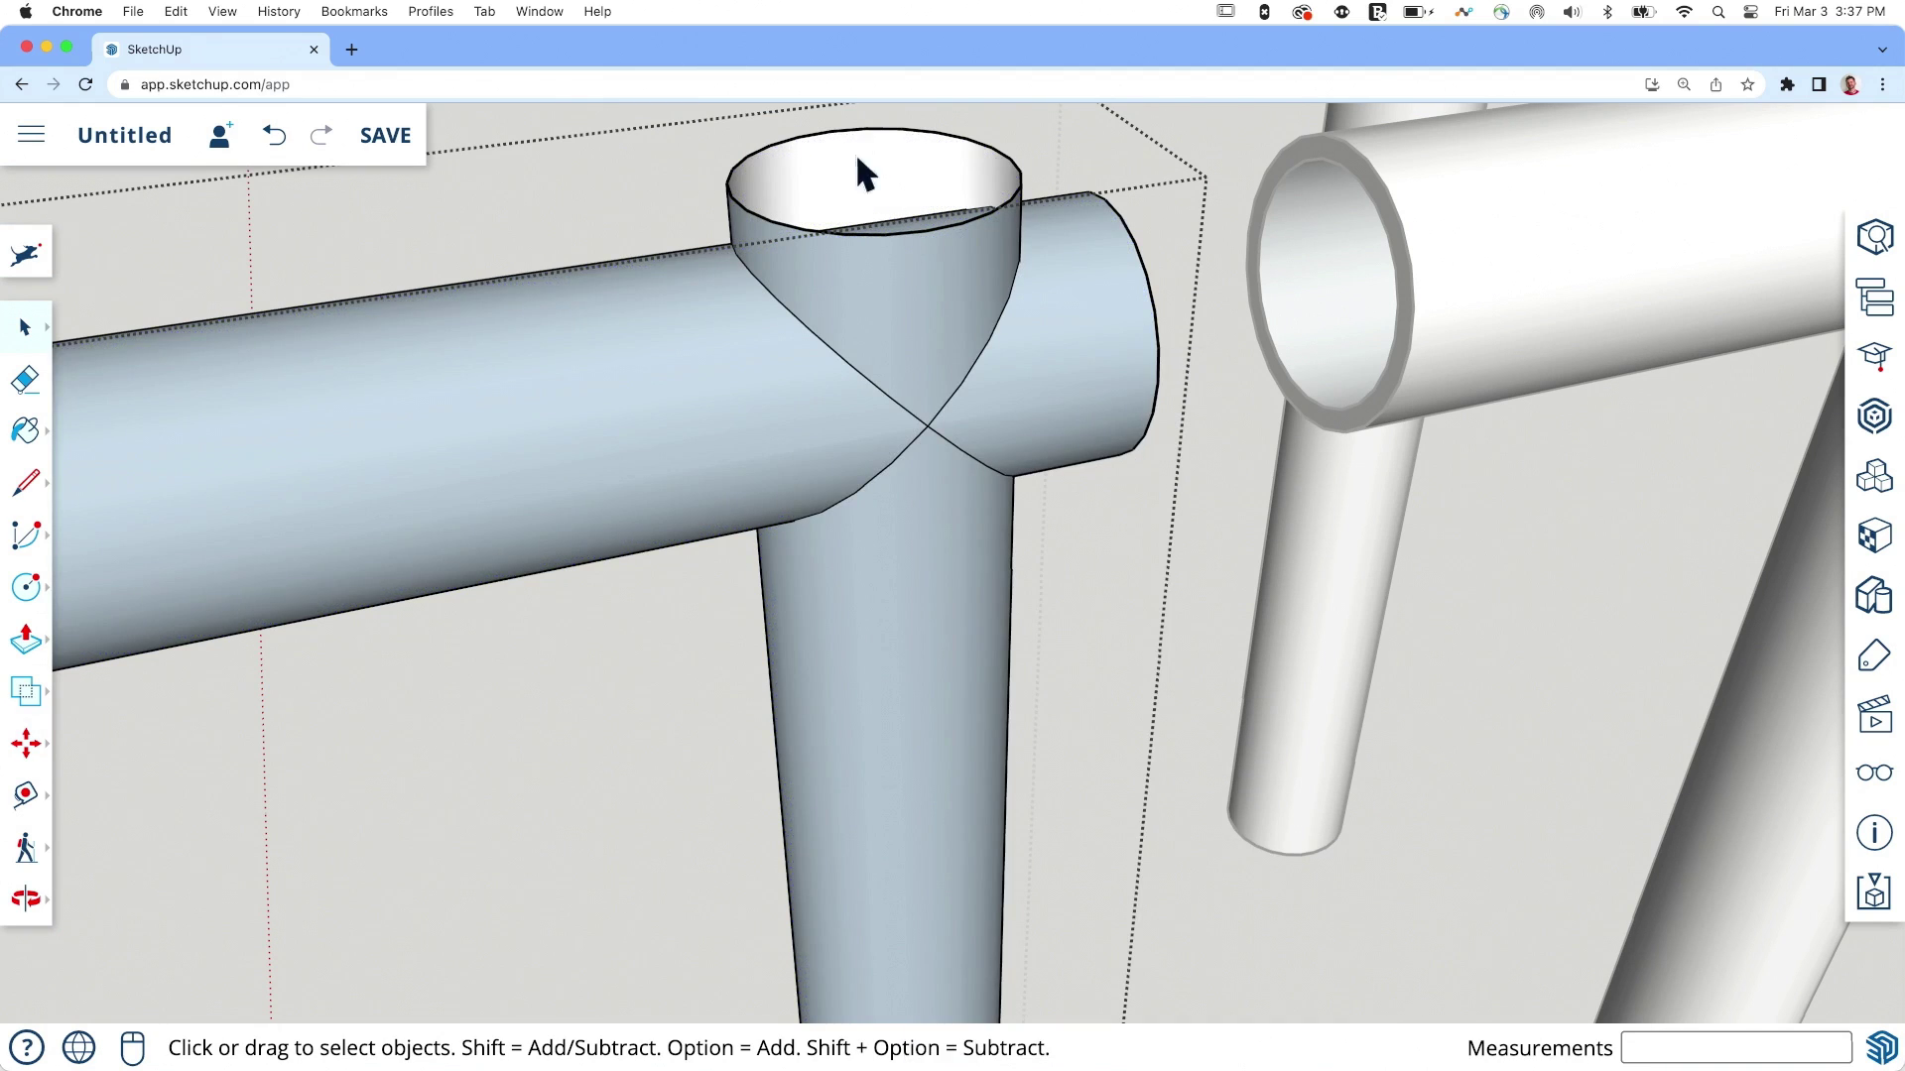
{"action": "key", "text": "super+r"}
Step: Stay on the page, then erase the vertical pipe's top circle and the horizontal pipe's right end edge
{"action": "left_click", "coordinate": [907, 413]}
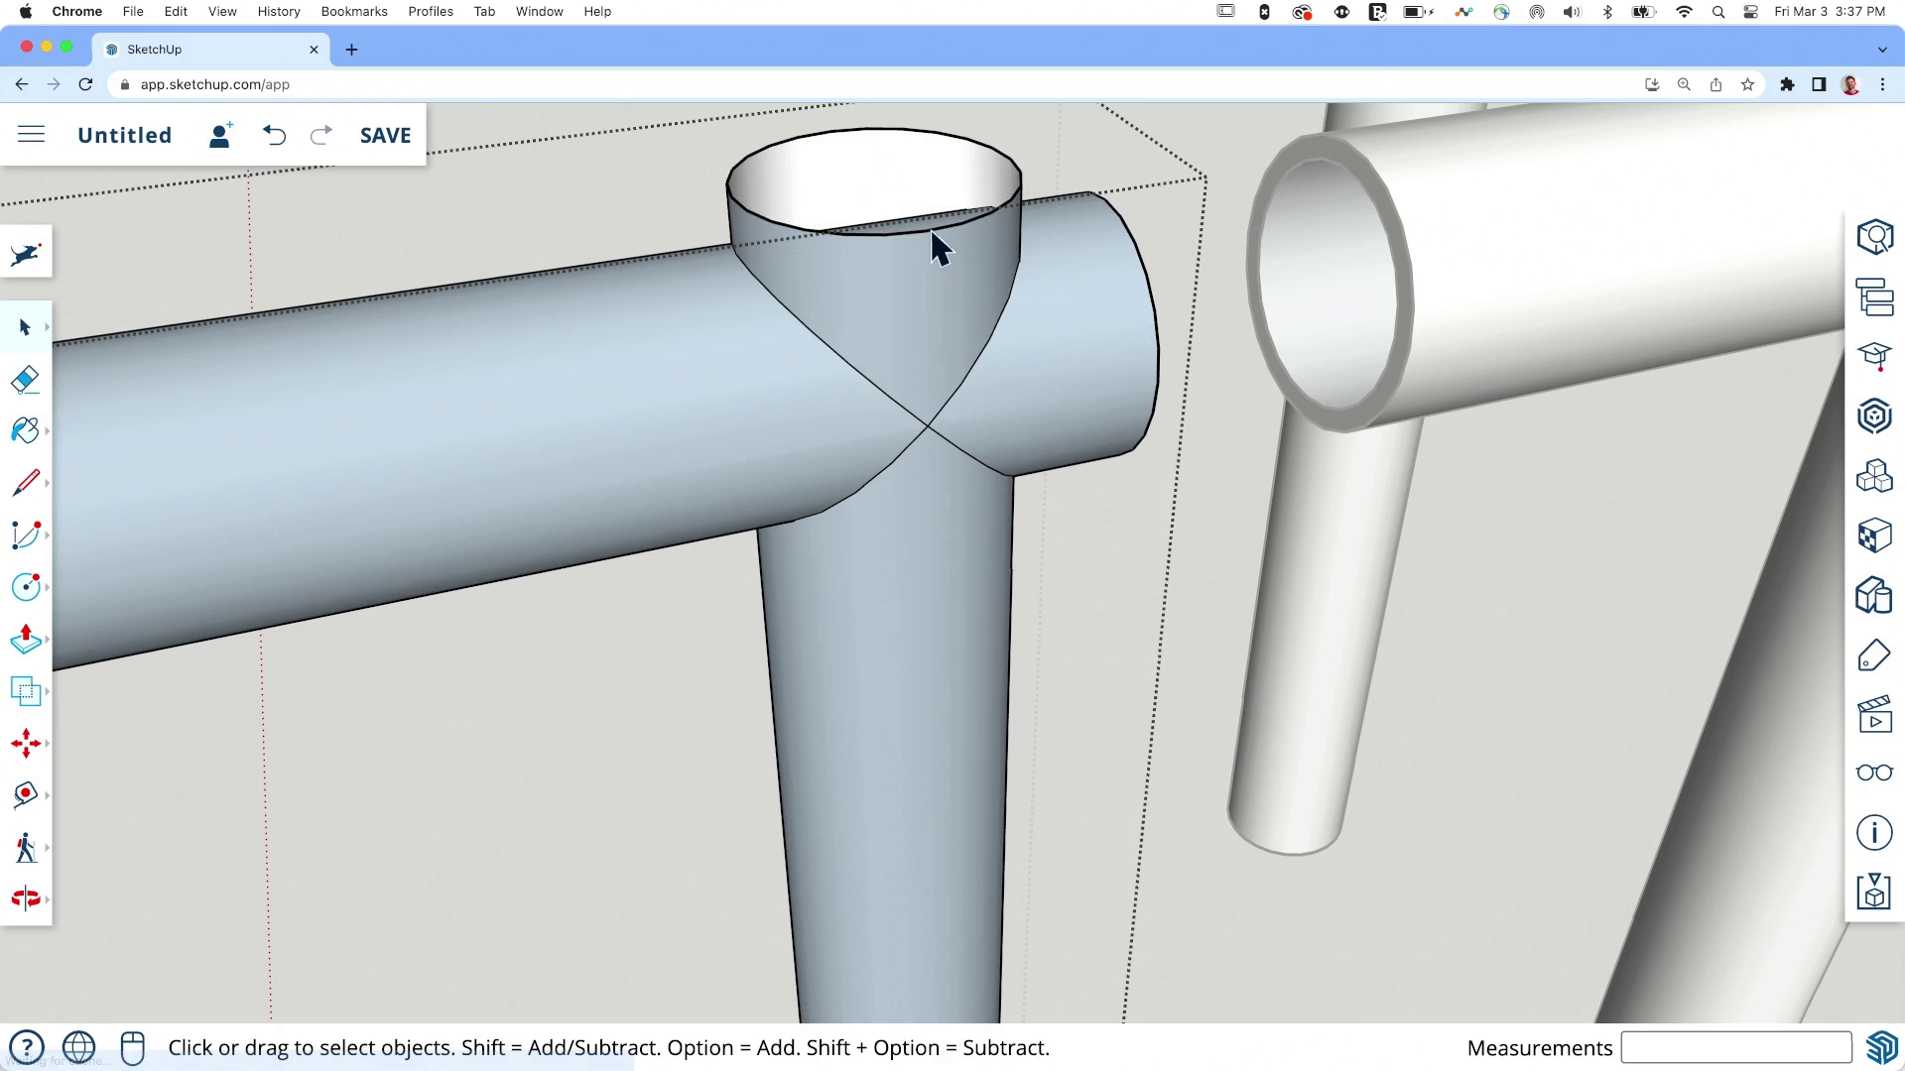
{"action": "key", "text": "e"}
{"action": "left_click", "coordinate": [991, 147]}
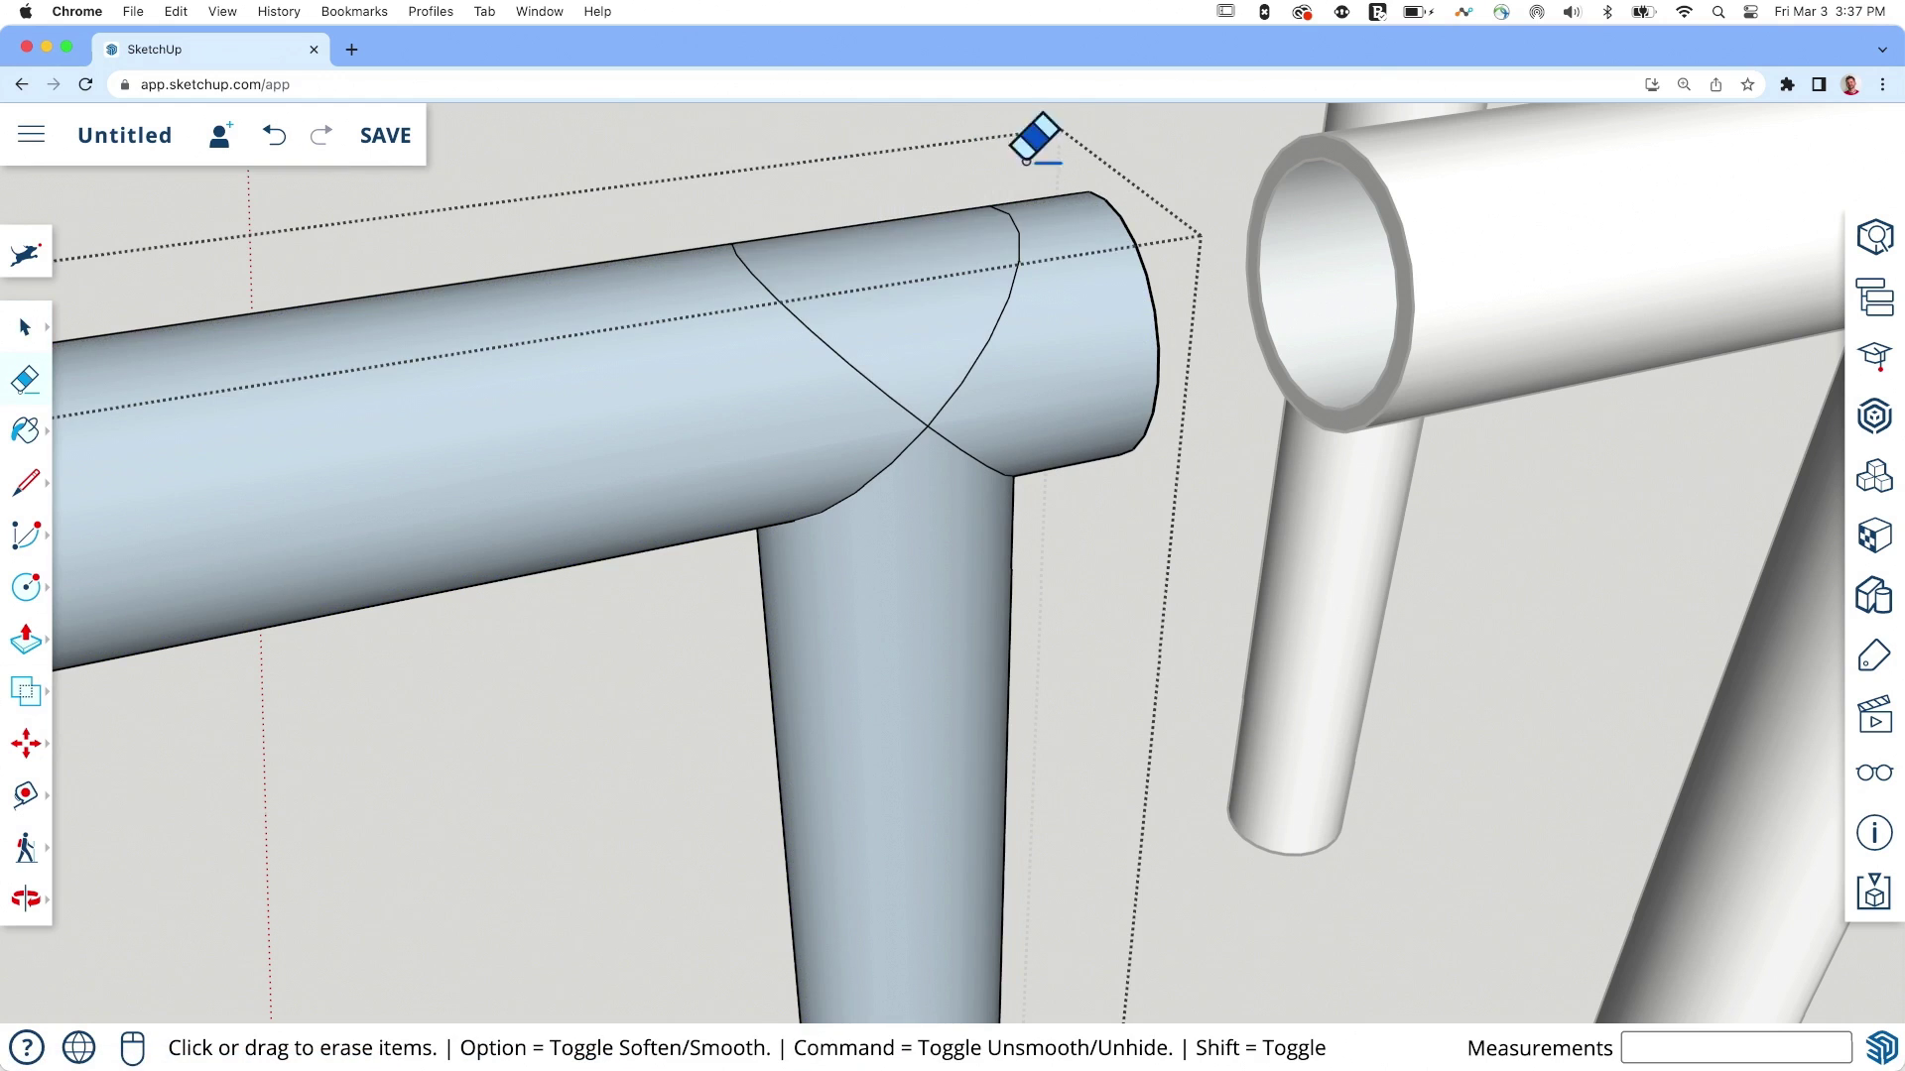
{"action": "left_click", "coordinate": [1148, 288]}
{"action": "mouse_move", "coordinate": [1050, 391]}
{"action": "middle_mouse_down"}
{"action": "mouse_move", "coordinate": [582, 281]}
{"action": "mouse_move", "coordinate": [851, 170]}
{"action": "mouse_move", "coordinate": [1344, 251]}
{"action": "mouse_move", "coordinate": [1204, 192]}
{"action": "mouse_move", "coordinate": [1005, 357]}
{"action": "middle_mouse_up"}
{"action": "key", "text": "super"}
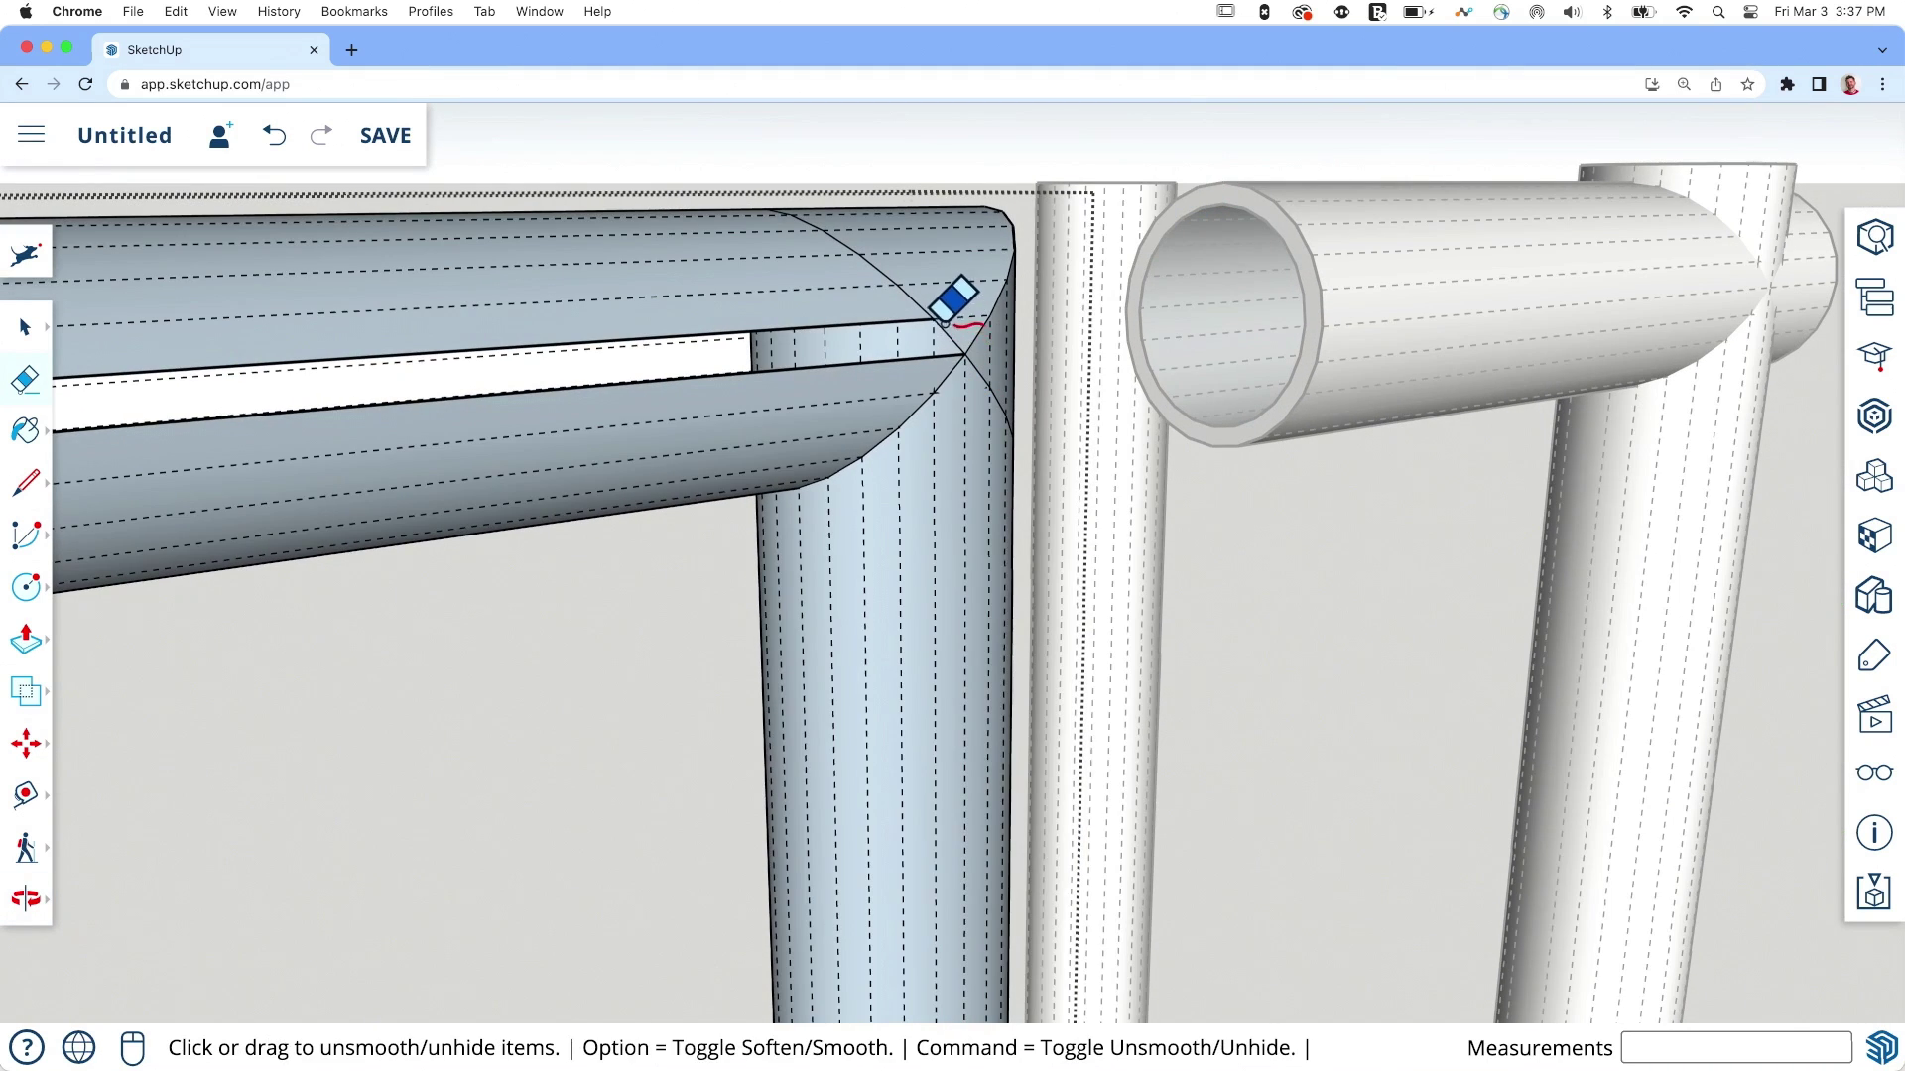
{"action": "mouse_move", "coordinate": [1084, 306]}
{"action": "middle_mouse_down"}
{"action": "mouse_move", "coordinate": [787, 451]}
{"action": "mouse_move", "coordinate": [829, 433]}
{"action": "middle_mouse_up"}
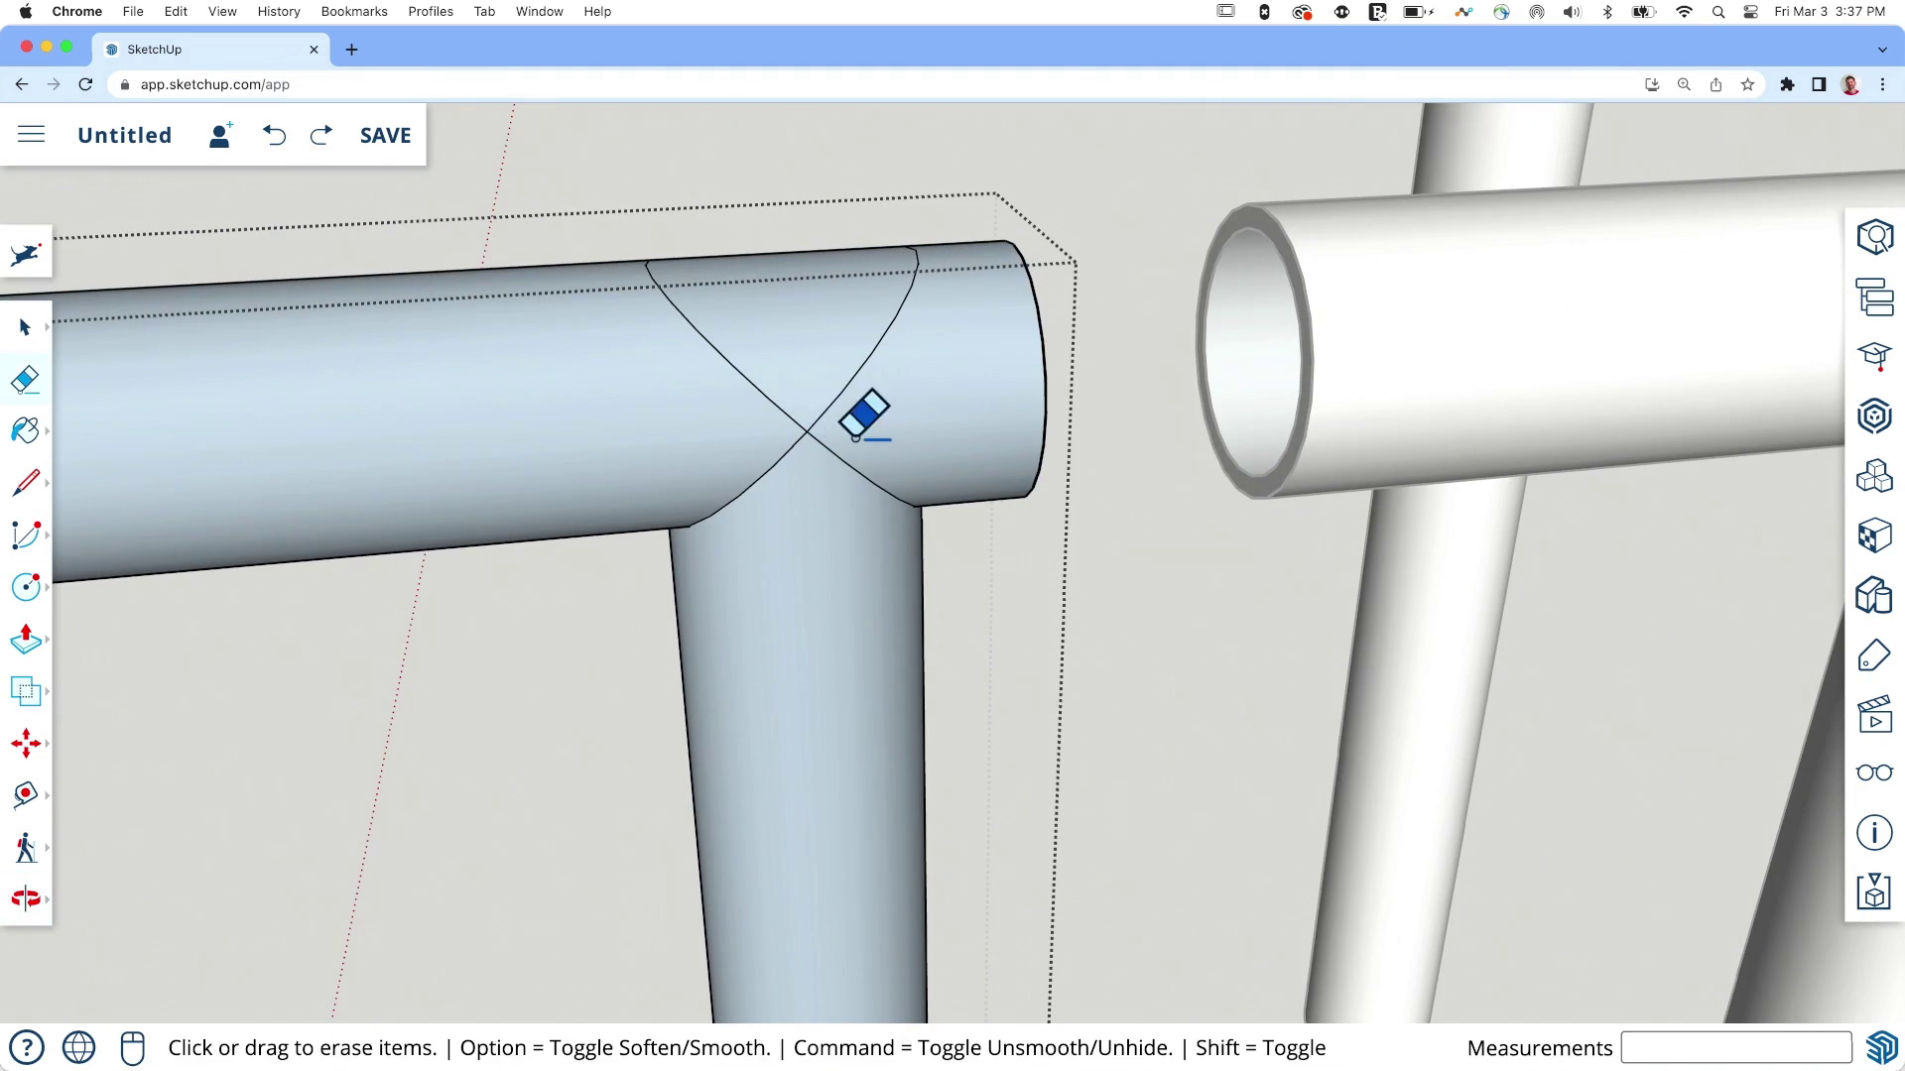
{"action": "left_click", "coordinate": [22, 330]}
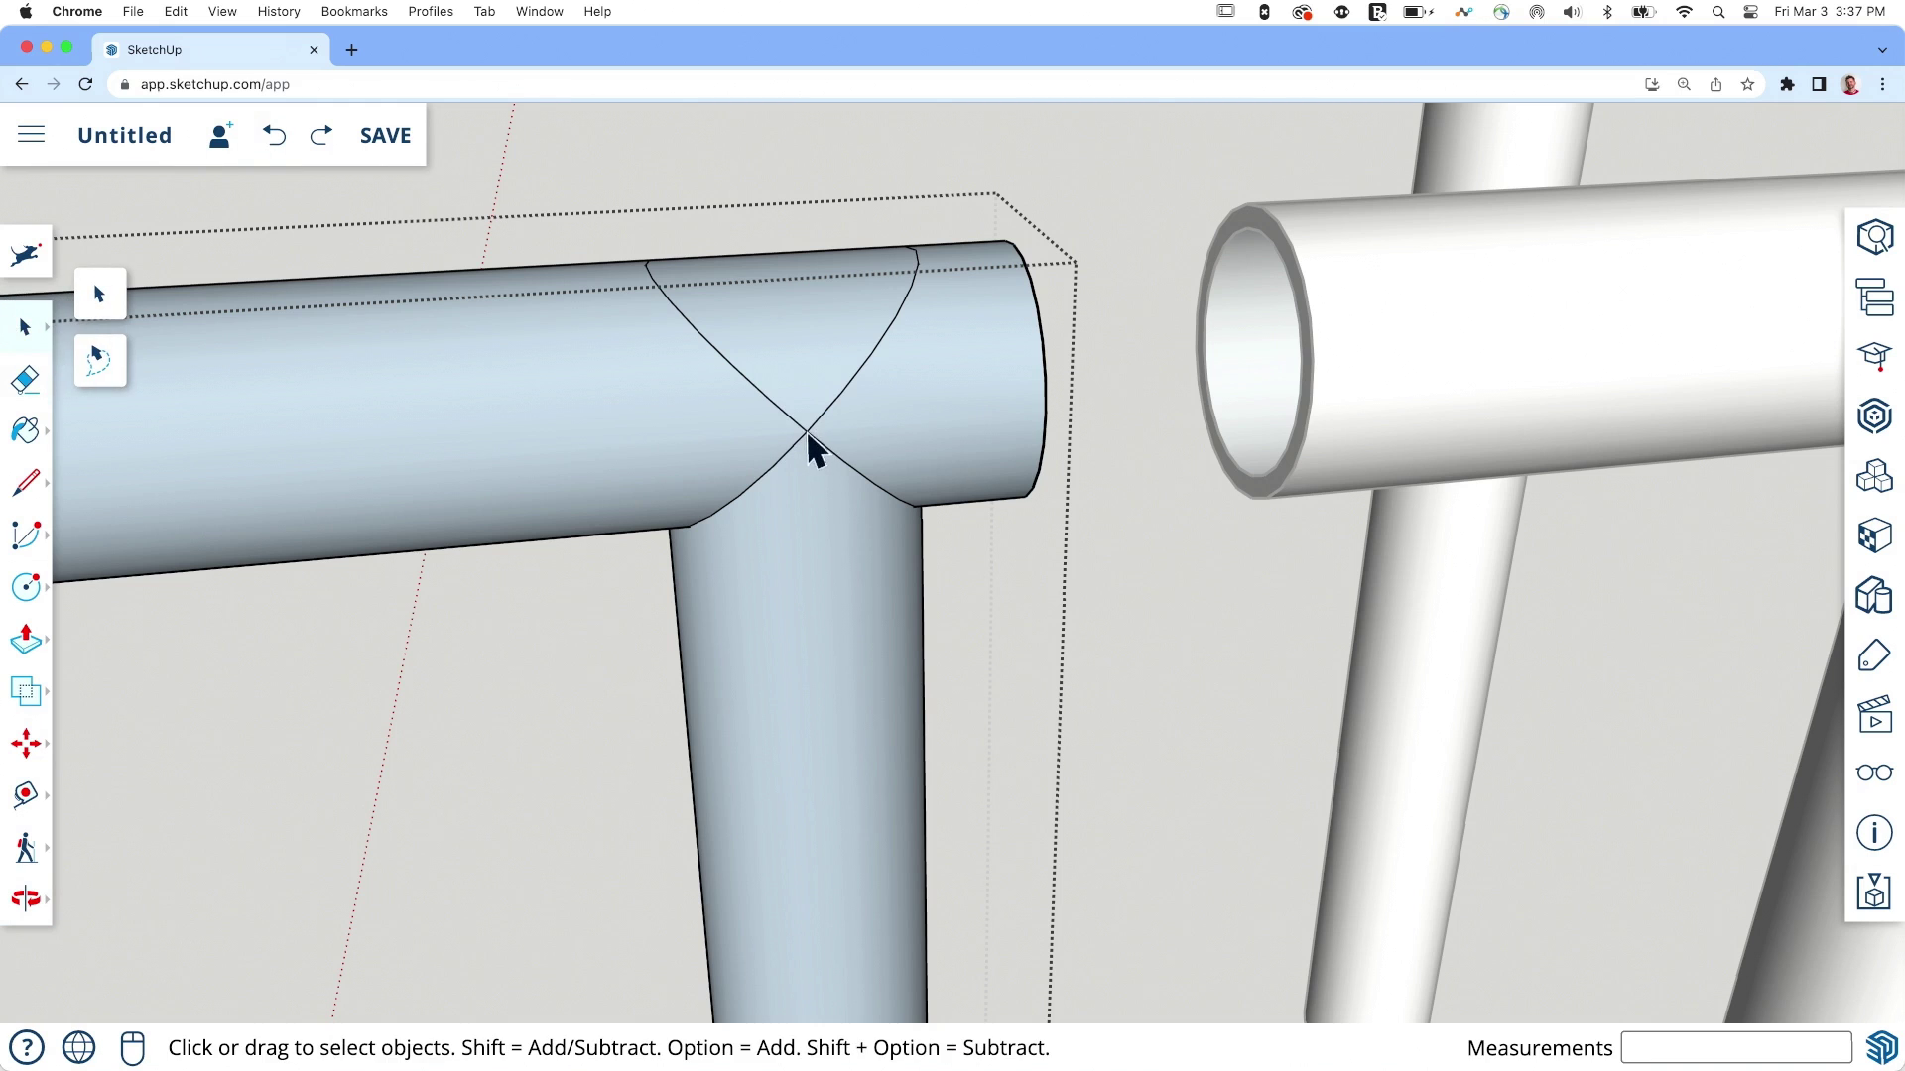
Step: Delete the horizontal tube's stray inner faces inside the joint
{"action": "left_click", "coordinate": [585, 408]}
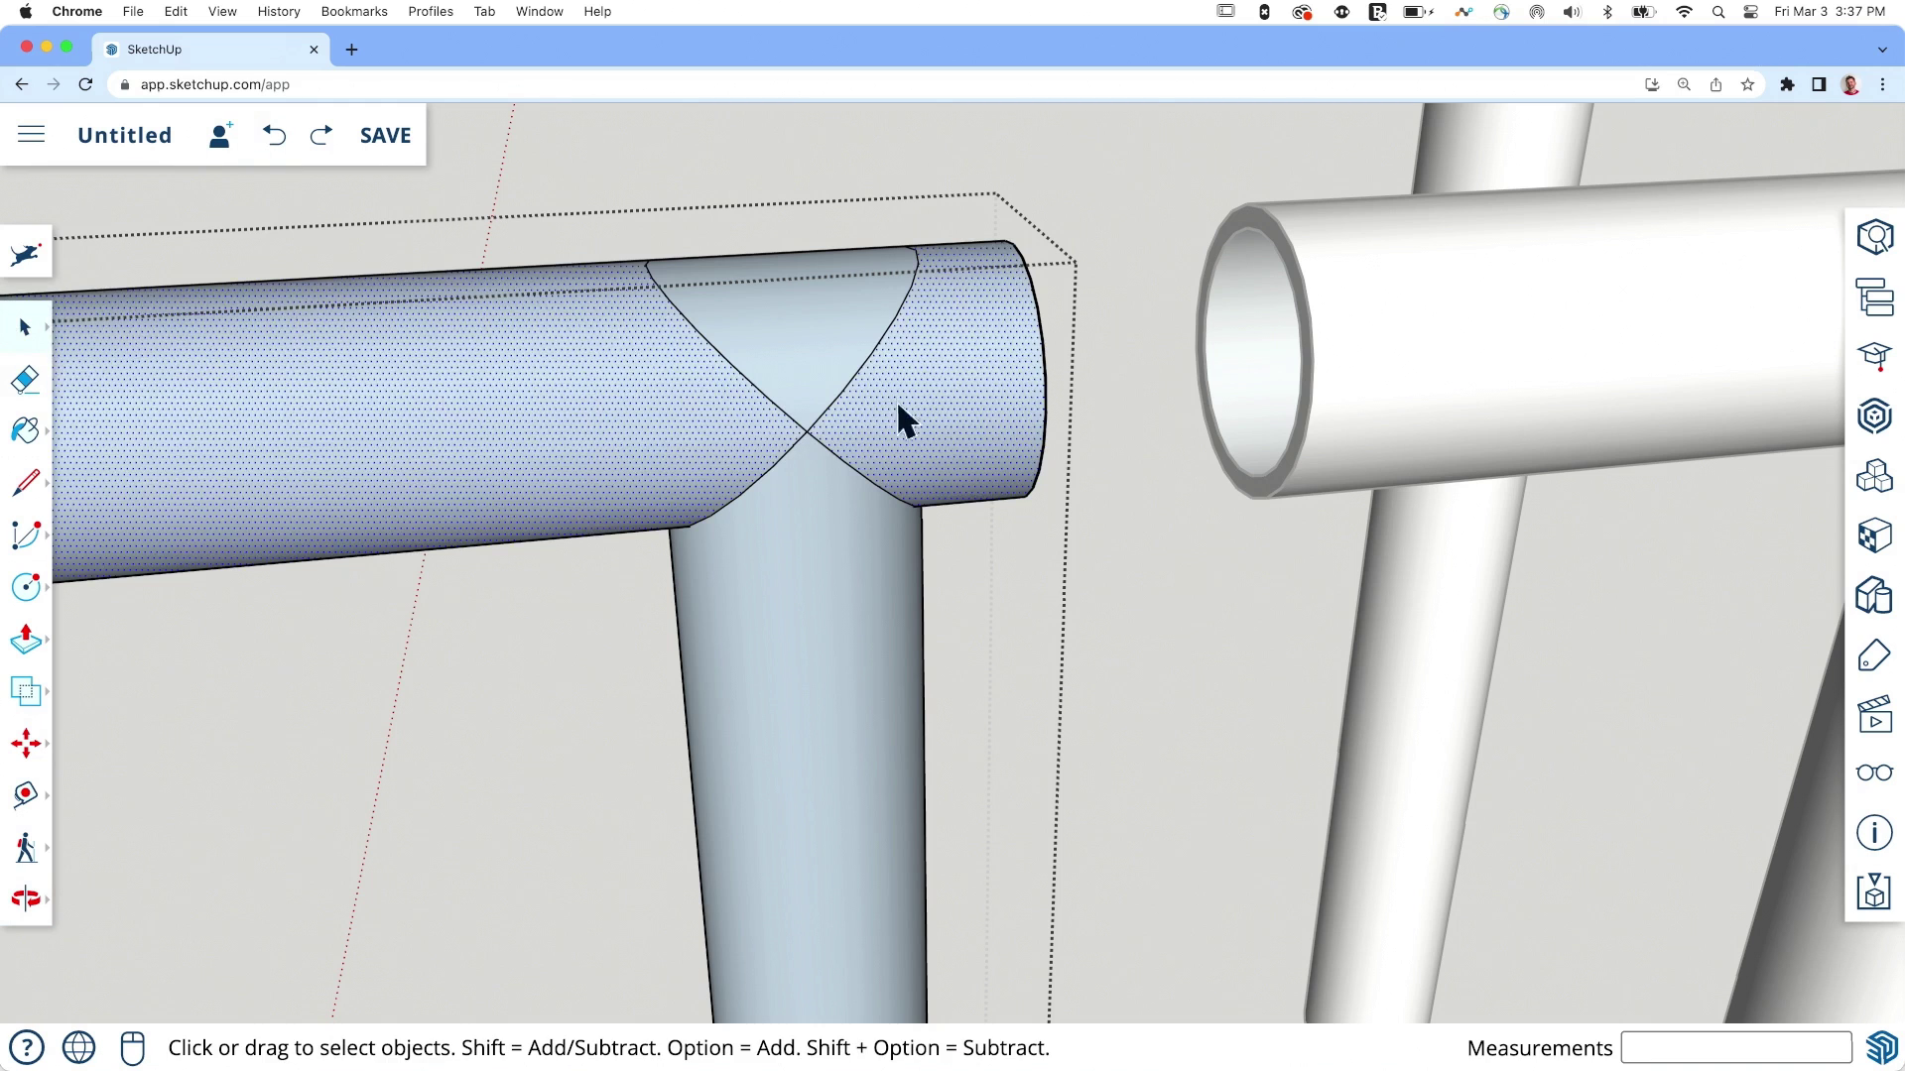
{"action": "scroll", "coordinate": [837, 432], "scroll_direction": "up", "scroll_amount": 1}
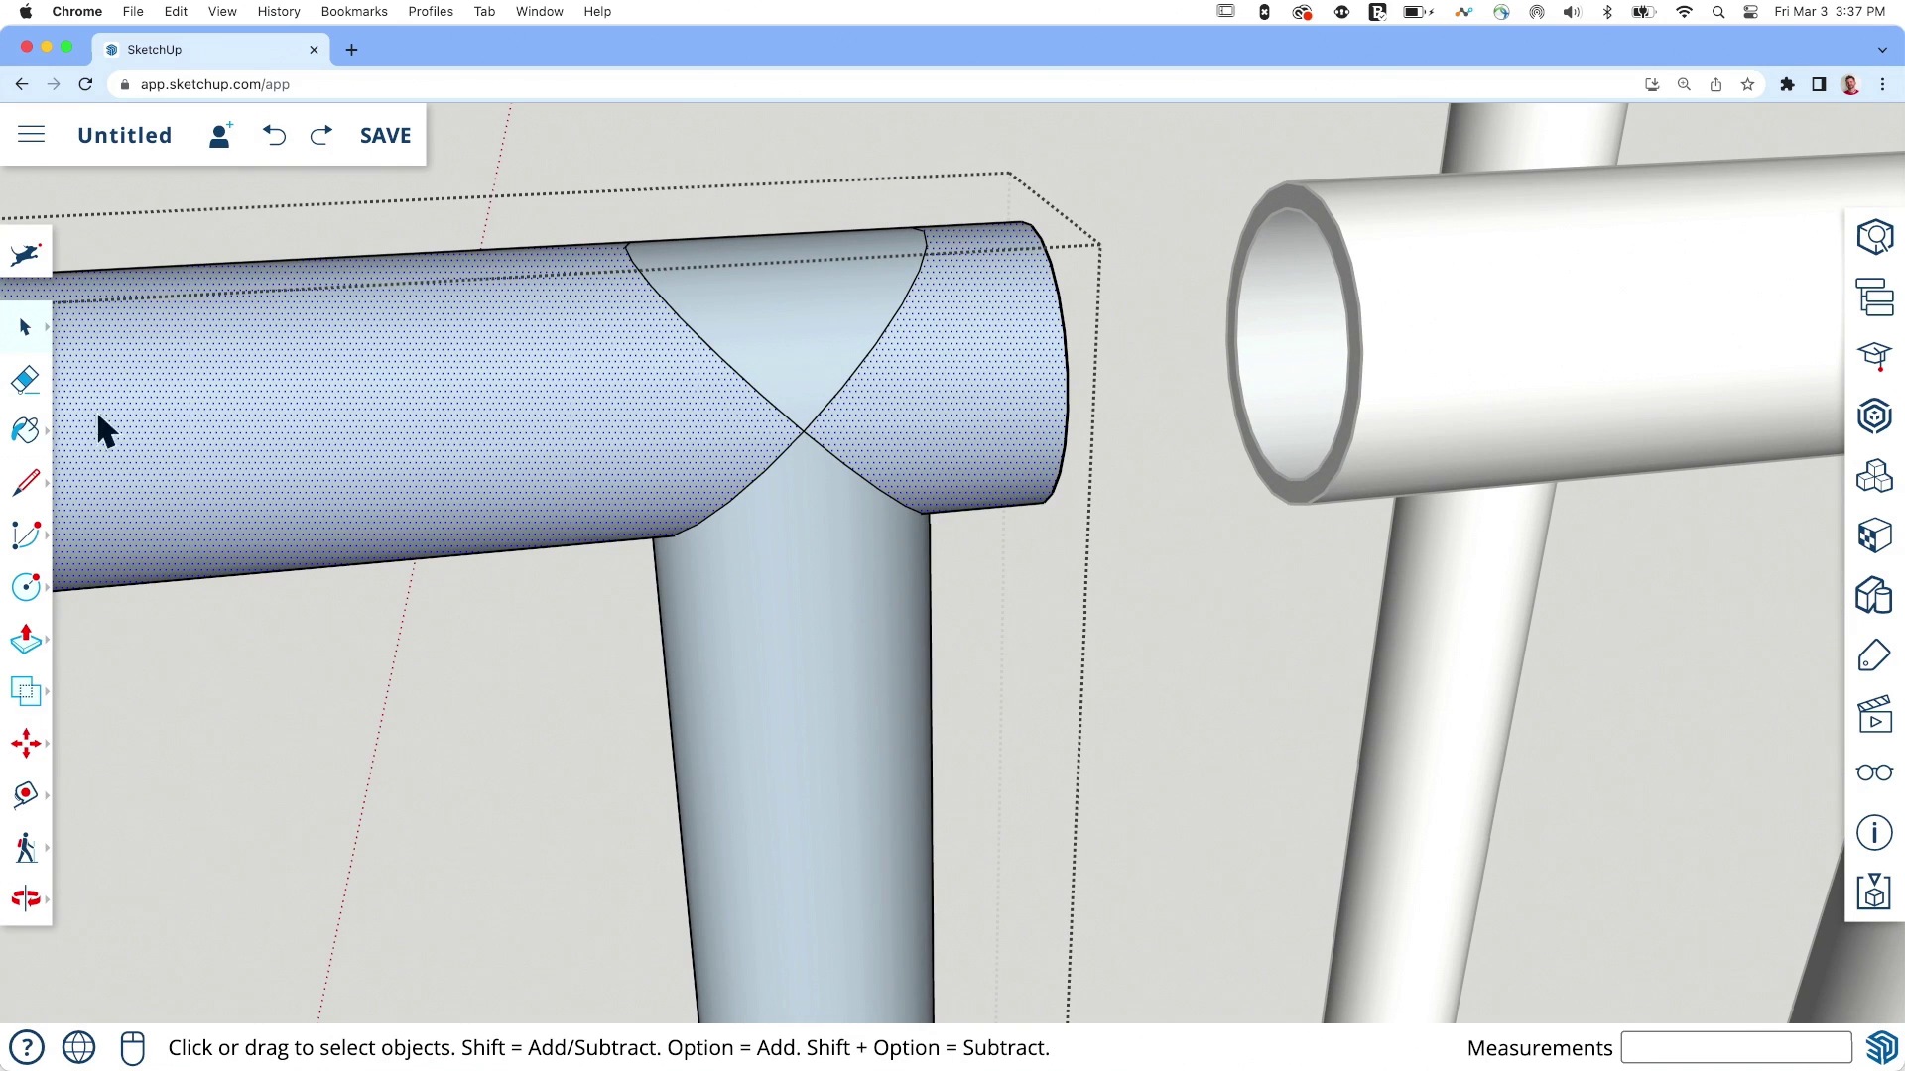
{"action": "left_click", "coordinate": [28, 380]}
{"action": "key", "text": "Delete"}
{"action": "mouse_move", "coordinate": [786, 412]}
{"action": "middle_mouse_down"}
{"action": "mouse_move", "coordinate": [800, 383]}
{"action": "mouse_move", "coordinate": [794, 401]}
{"action": "middle_mouse_up"}
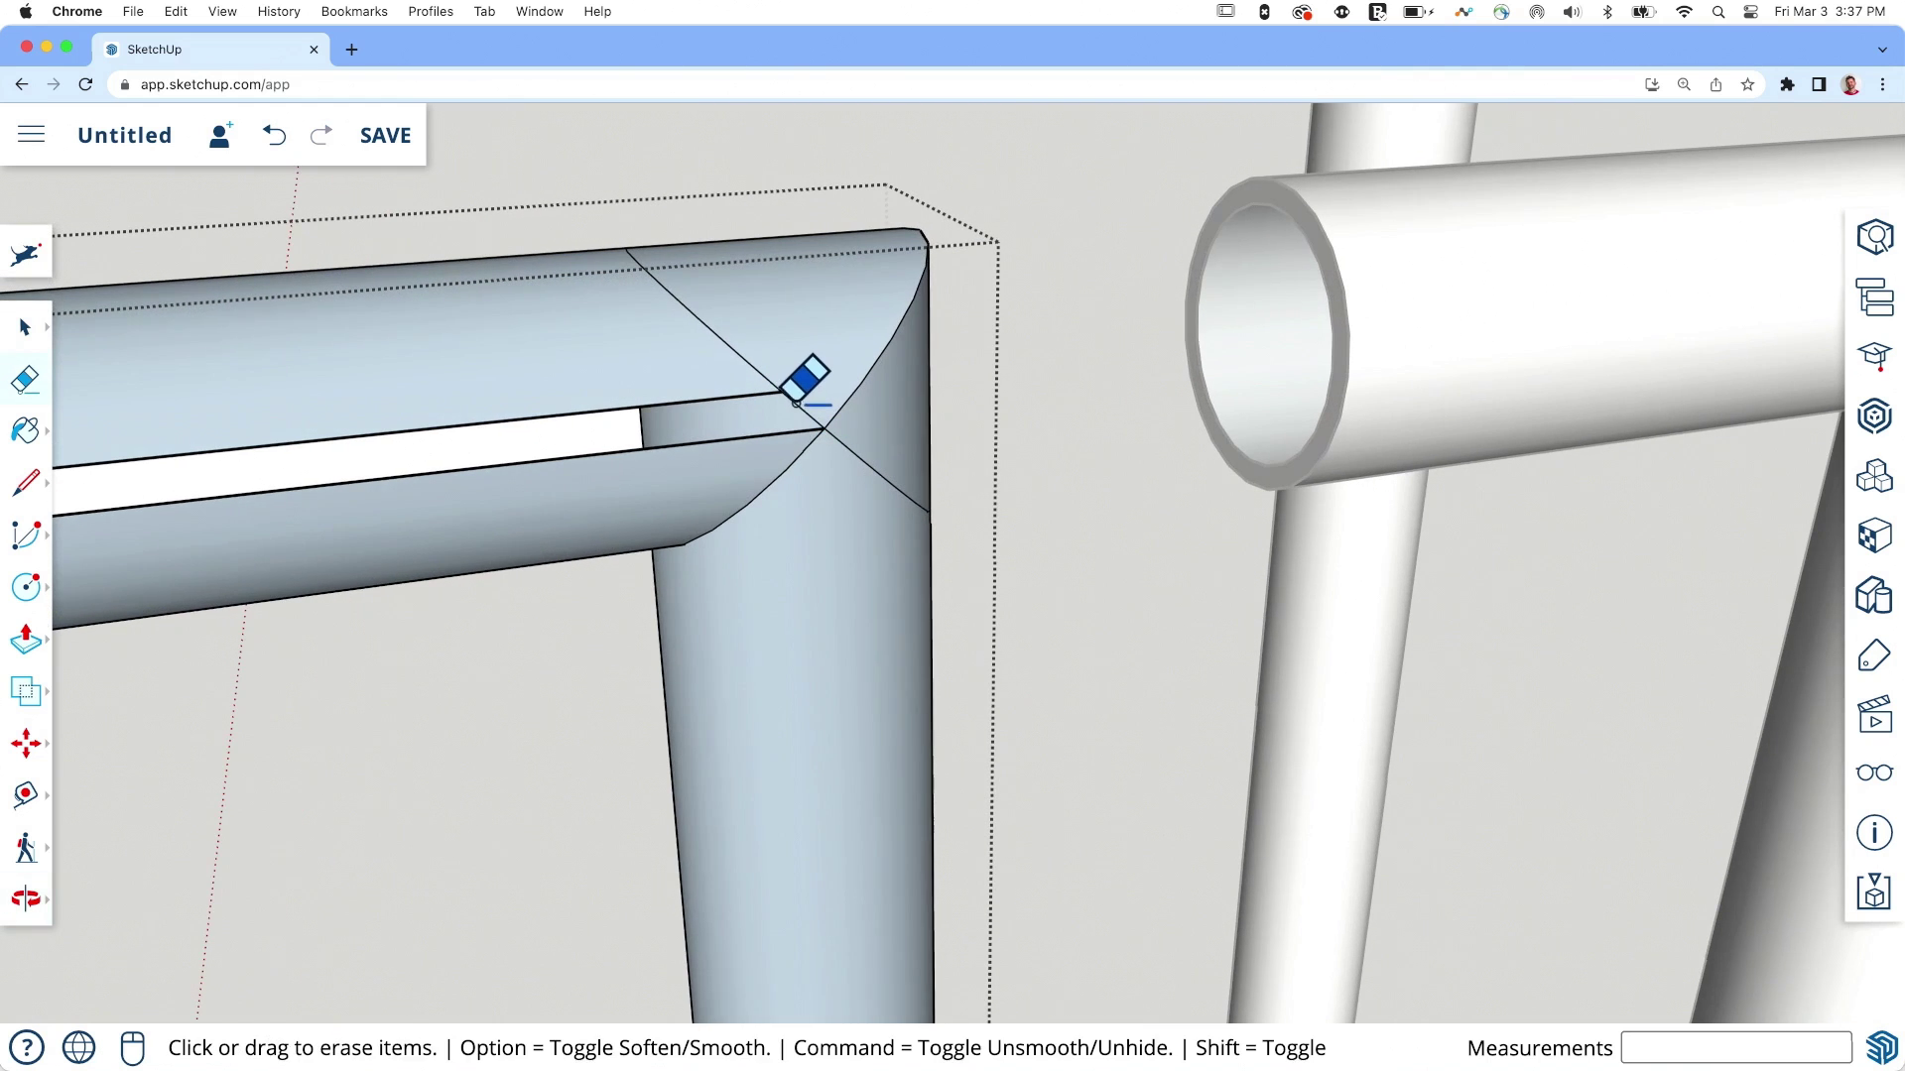
Step: Draw a line from the gap corner to the intersection to close the opened corner face
{"action": "key", "text": "l"}
{"action": "left_click", "coordinate": [784, 392]}
{"action": "left_click", "coordinate": [824, 428]}
{"action": "middle_click_drag", "start_coordinate": [824, 428], "coordinate": [711, 426]}
{"action": "middle_click_drag", "start_coordinate": [831, 334], "coordinate": [777, 421]}
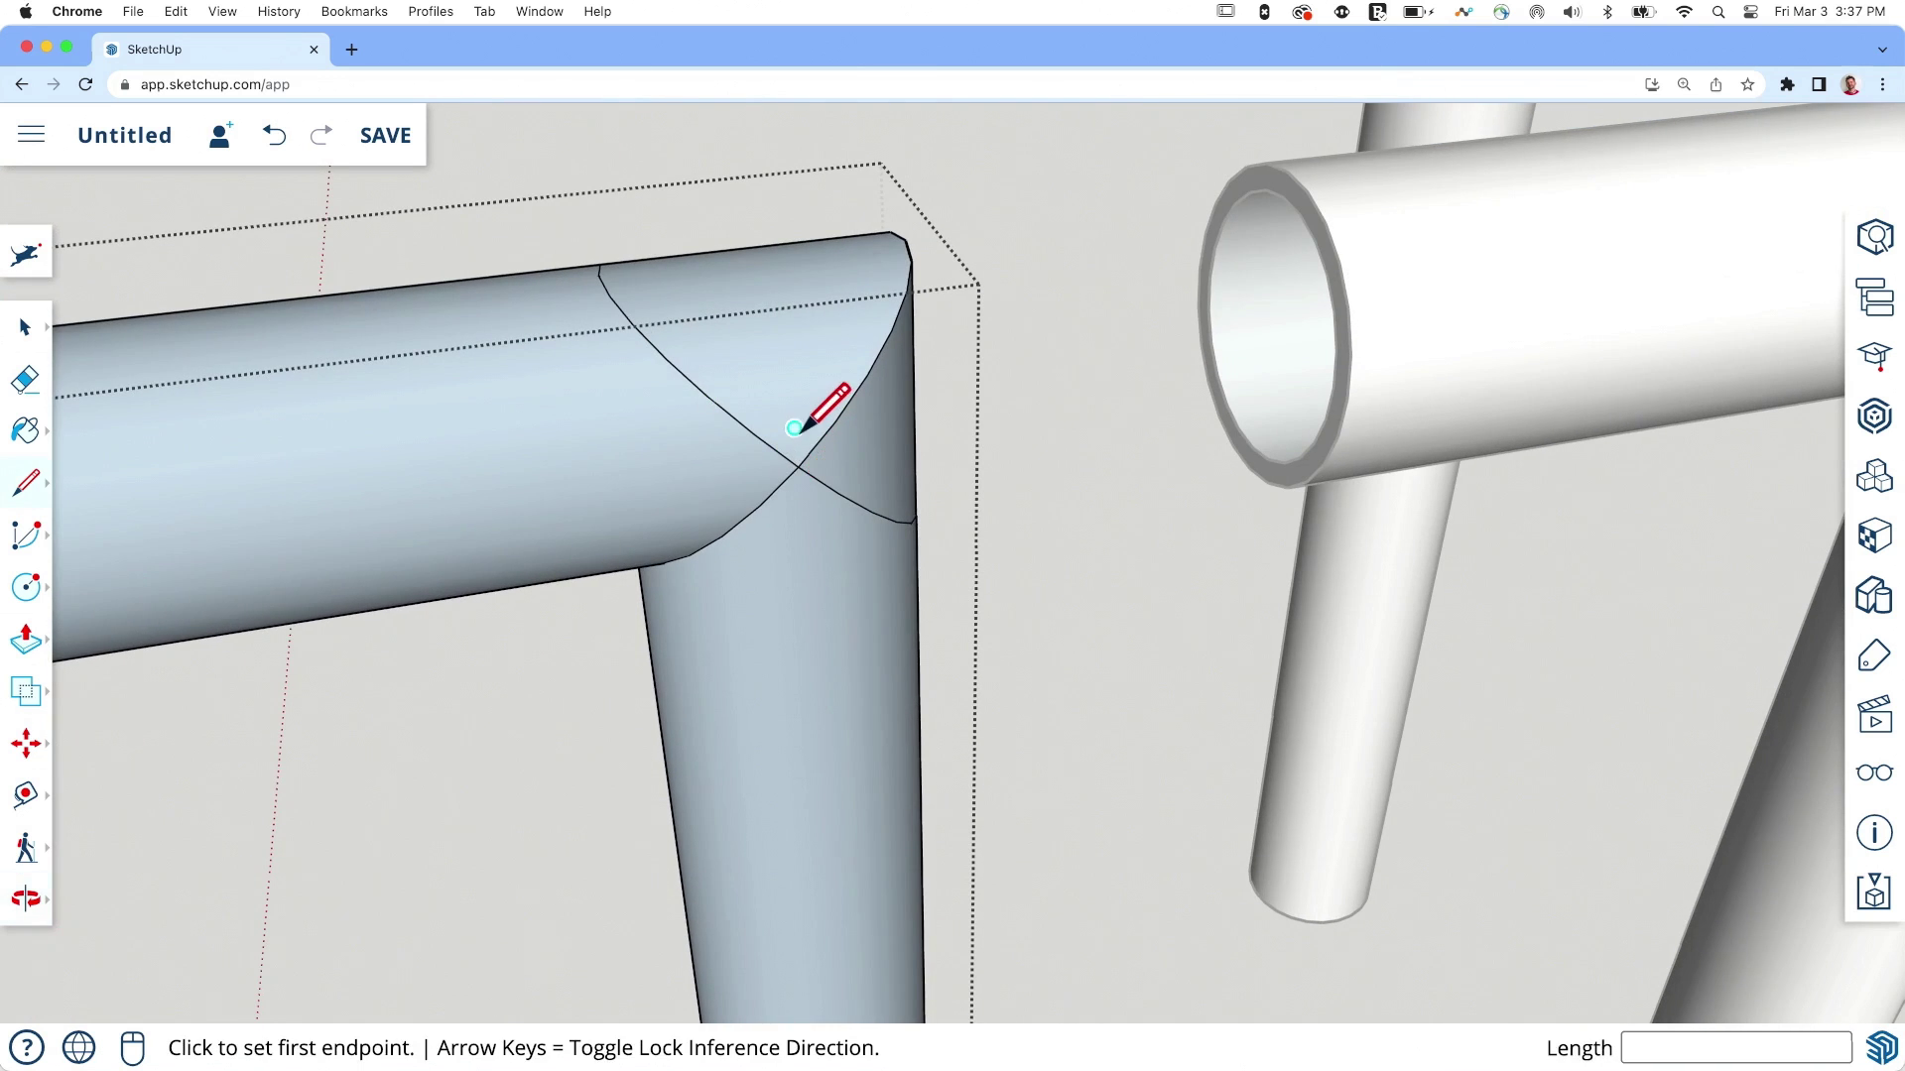
{"action": "key", "text": "e"}
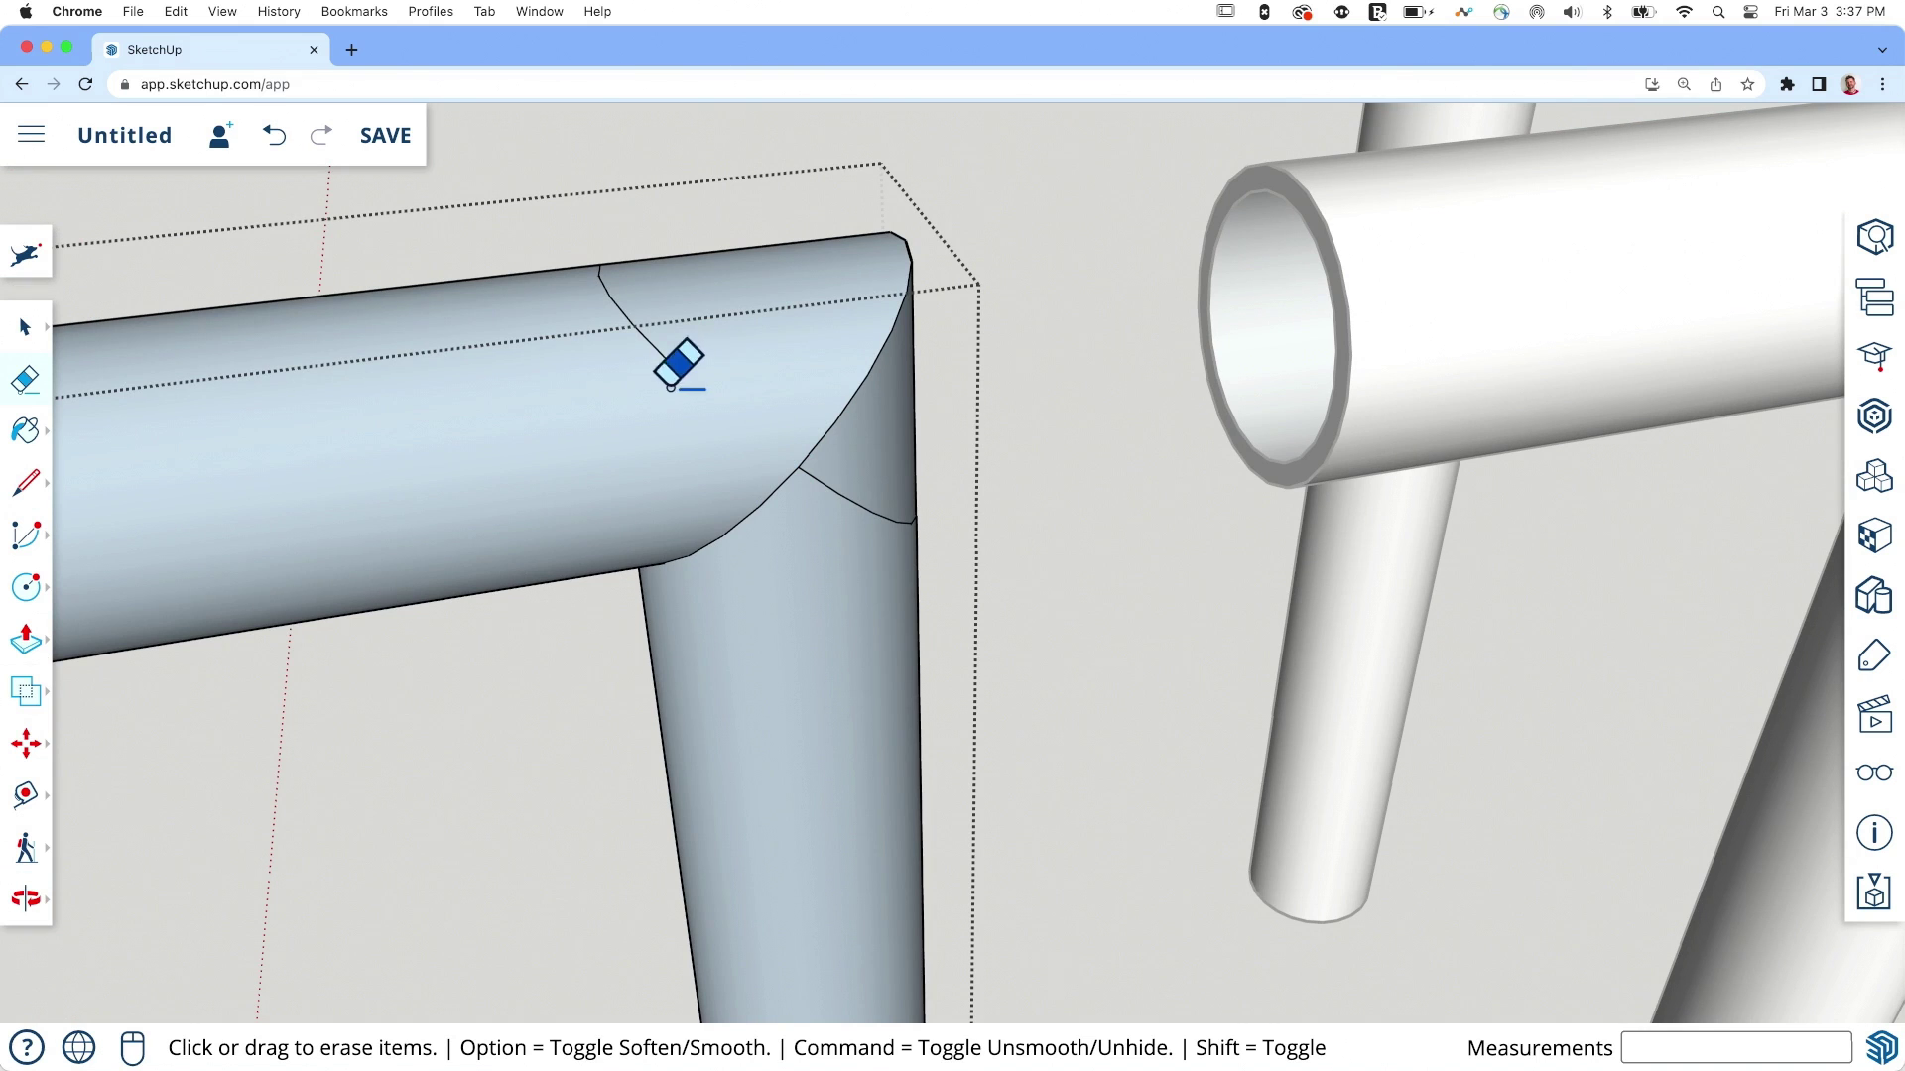
{"action": "scroll", "coordinate": [671, 387], "scroll_direction": "up", "scroll_amount": 5}
{"action": "scroll", "coordinate": [701, 255], "scroll_direction": "down", "scroll_amount": 3}
{"action": "mouse_move", "coordinate": [91, 636]}
{"action": "middle_mouse_down"}
{"action": "mouse_move", "coordinate": [416, 545]}
{"action": "mouse_move", "coordinate": [774, 387]}
{"action": "mouse_move", "coordinate": [417, 646]}
{"action": "mouse_move", "coordinate": [788, 511]}
{"action": "middle_mouse_up"}
{"action": "mouse_move", "coordinate": [525, 655]}
{"action": "middle_mouse_down"}
{"action": "mouse_move", "coordinate": [969, 429]}
{"action": "mouse_move", "coordinate": [894, 483]}
{"action": "mouse_move", "coordinate": [1038, 412]}
{"action": "mouse_move", "coordinate": [1088, 433]}
{"action": "mouse_move", "coordinate": [1138, 391]}
{"action": "mouse_move", "coordinate": [1113, 416]}
{"action": "mouse_move", "coordinate": [1063, 289]}
{"action": "mouse_move", "coordinate": [1123, 174]}
{"action": "mouse_move", "coordinate": [1114, 222]}
{"action": "mouse_move", "coordinate": [1112, 195]}
{"action": "middle_mouse_up"}
{"action": "scroll", "coordinate": [961, 430], "scroll_direction": "down", "scroll_amount": 5}
{"action": "scroll", "coordinate": [1123, 170], "scroll_direction": "up", "scroll_amount": 3}
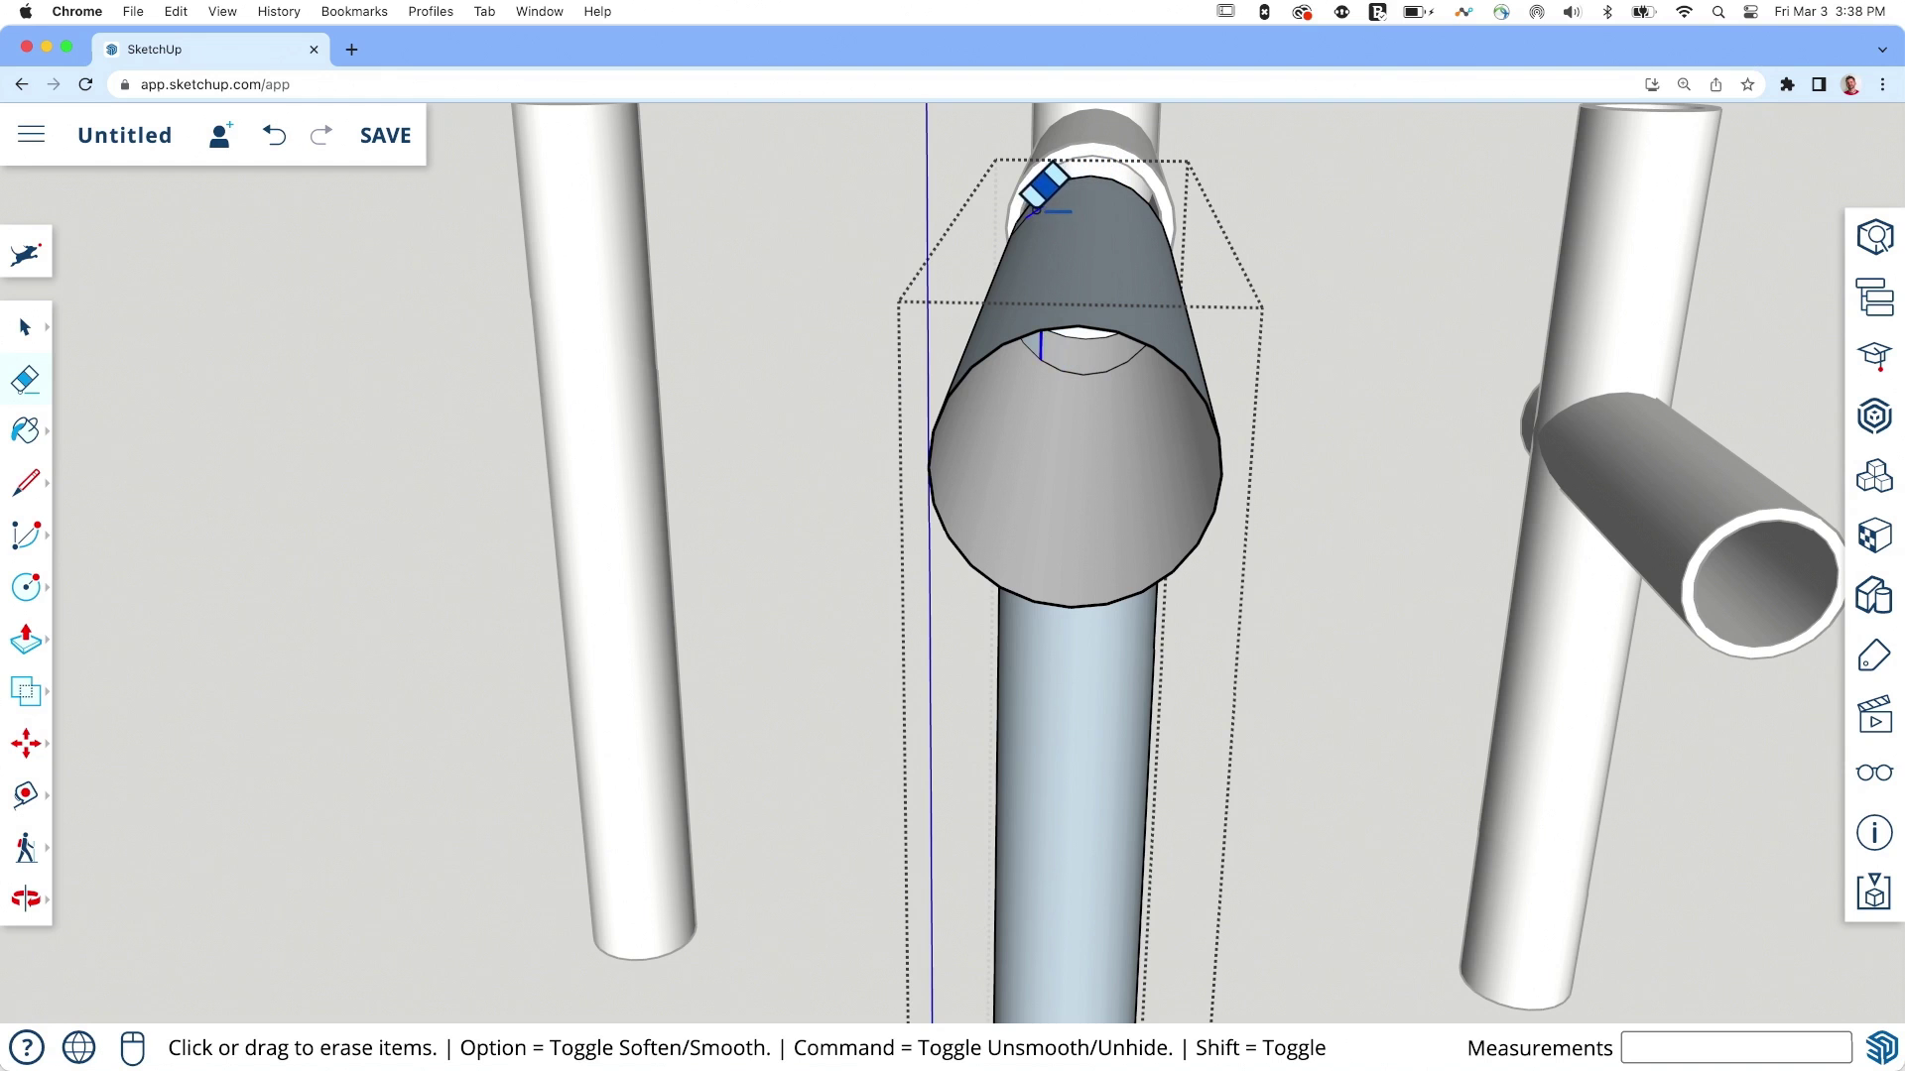
Step: Erase the curved seam arc across the elbow's bend
{"action": "middle_click_drag", "start_coordinate": [958, 280], "coordinate": [1304, 375]}
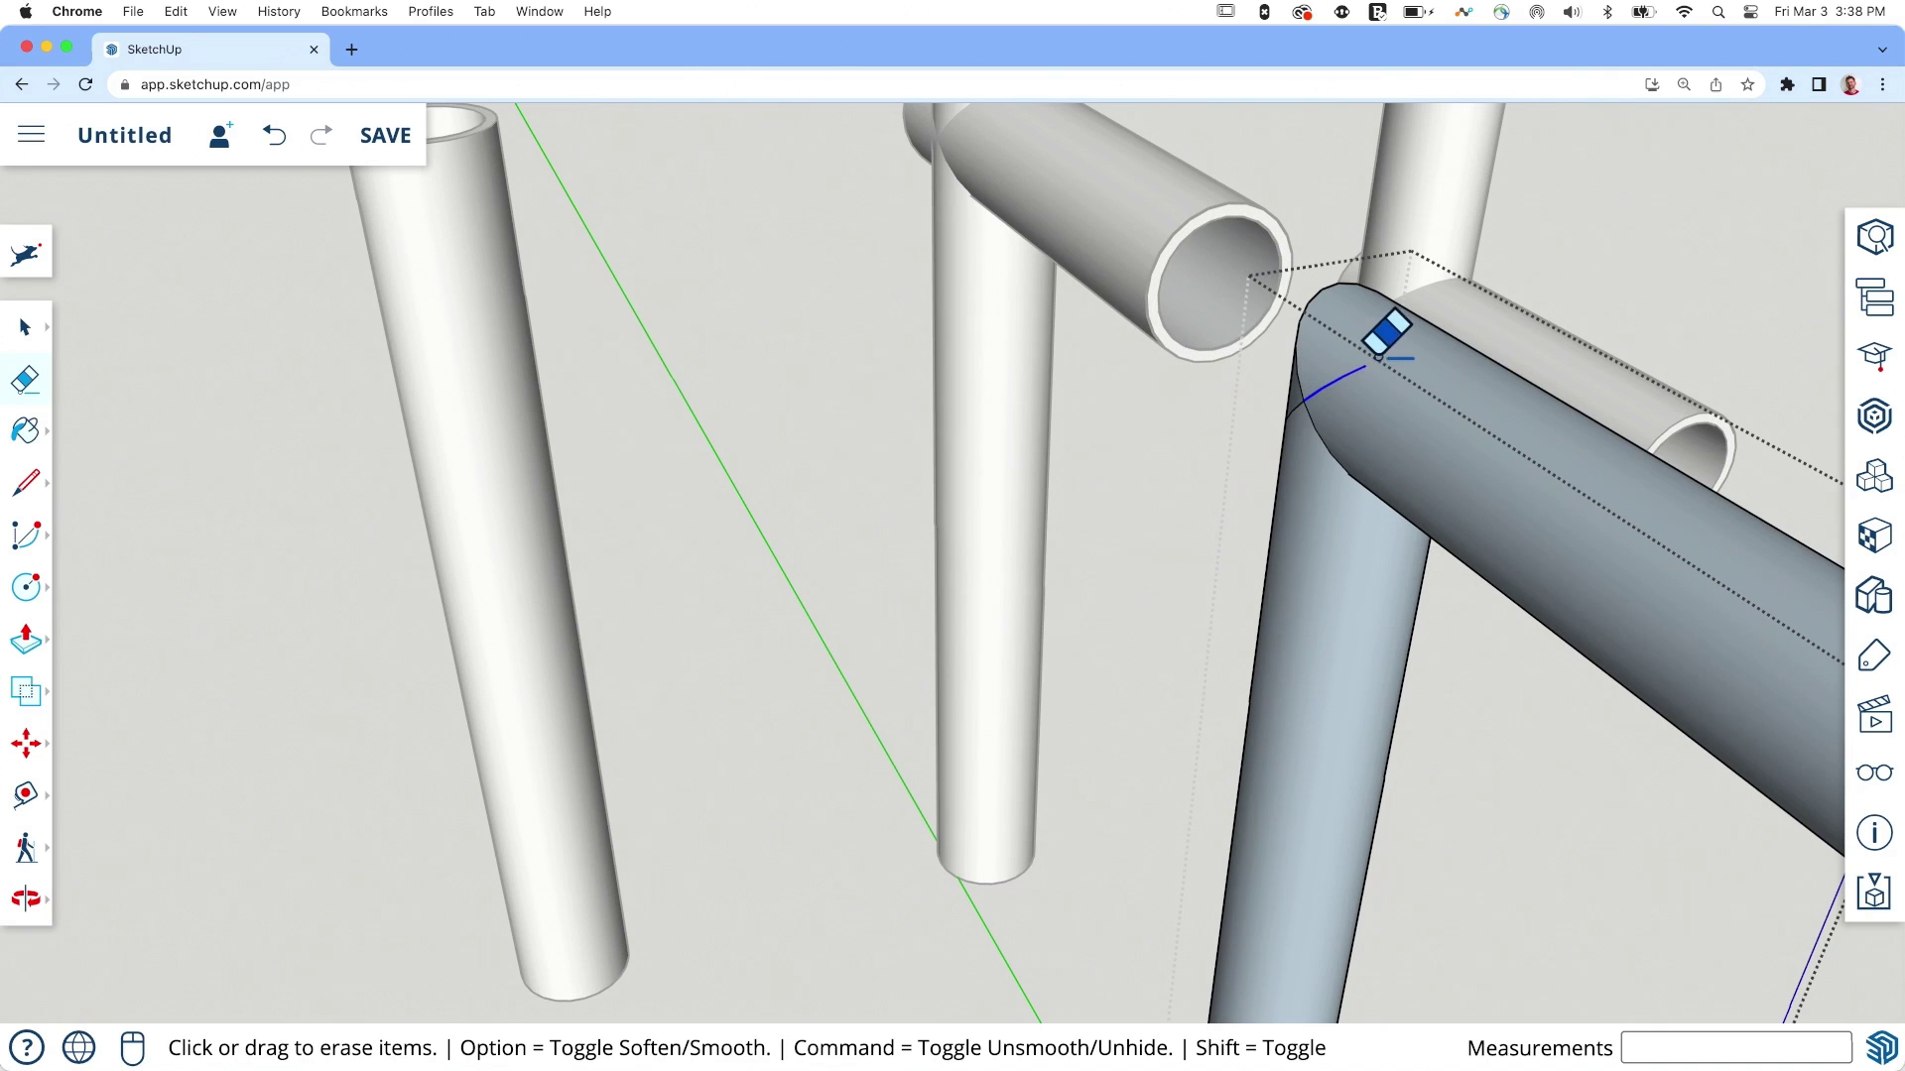
{"action": "mouse_move", "coordinate": [1462, 396]}
{"action": "middle_mouse_down"}
{"action": "mouse_move", "coordinate": [936, 378]}
{"action": "mouse_move", "coordinate": [209, 286]}
{"action": "mouse_move", "coordinate": [228, 290]}
{"action": "middle_mouse_up"}
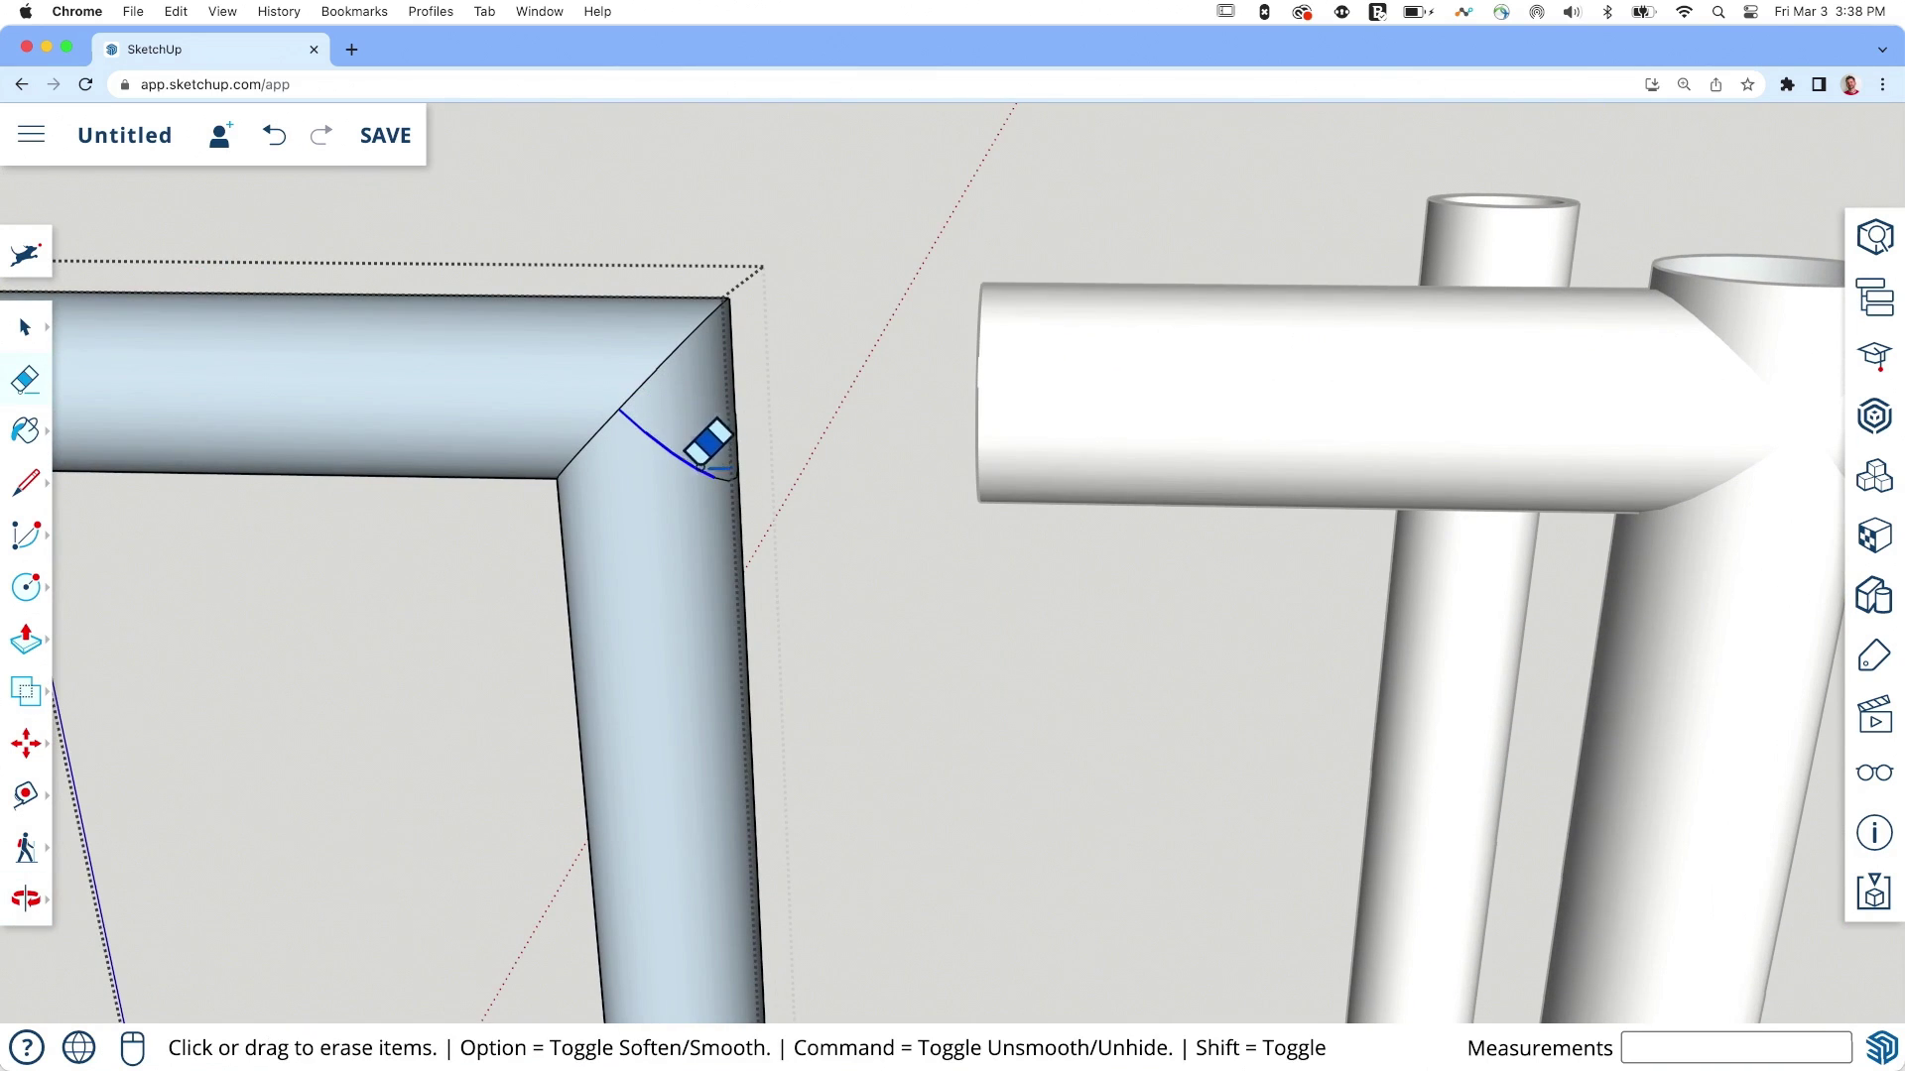
{"action": "middle_click_drag", "start_coordinate": [859, 310], "coordinate": [1303, 452]}
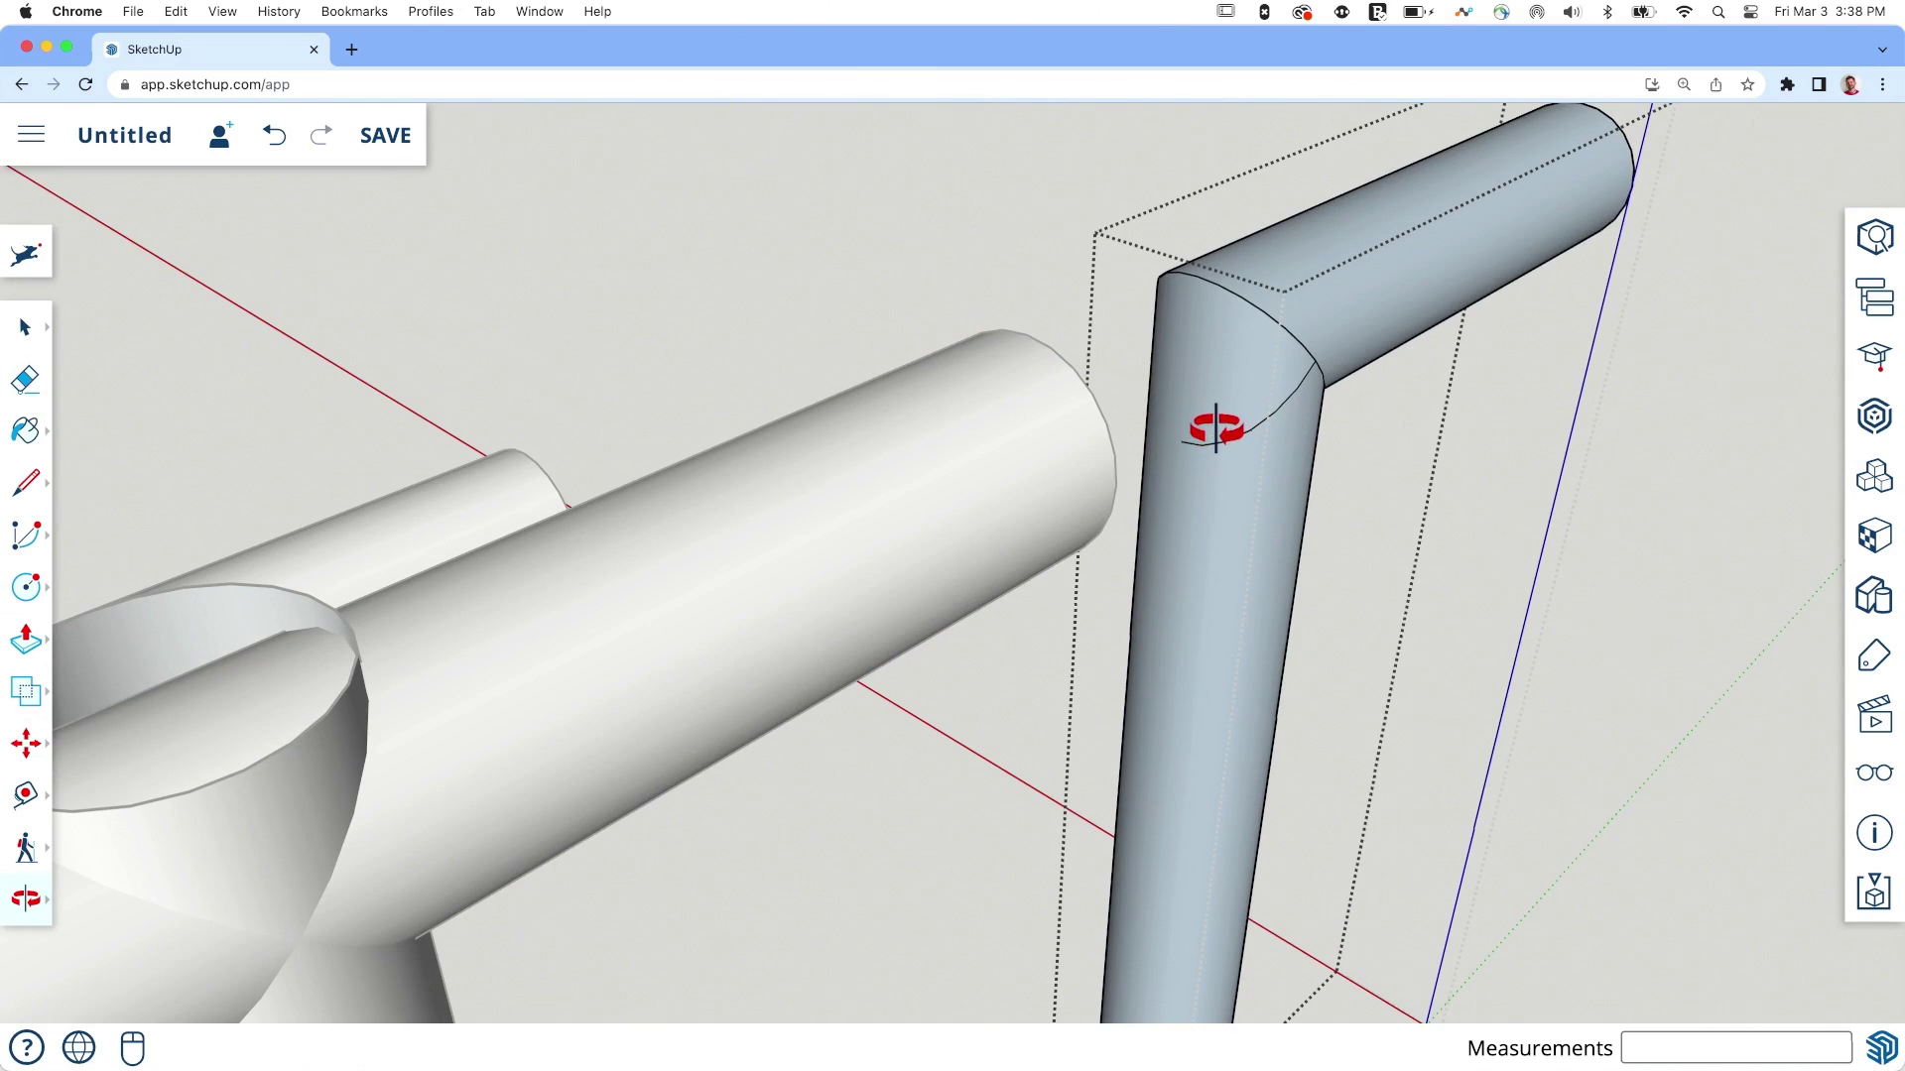
{"action": "mouse_move", "coordinate": [1191, 444]}
{"action": "left_mouse_down"}
{"action": "mouse_move", "coordinate": [1283, 409]}
{"action": "mouse_move", "coordinate": [1221, 436]}
{"action": "mouse_move", "coordinate": [1361, 346]}
{"action": "left_mouse_up"}
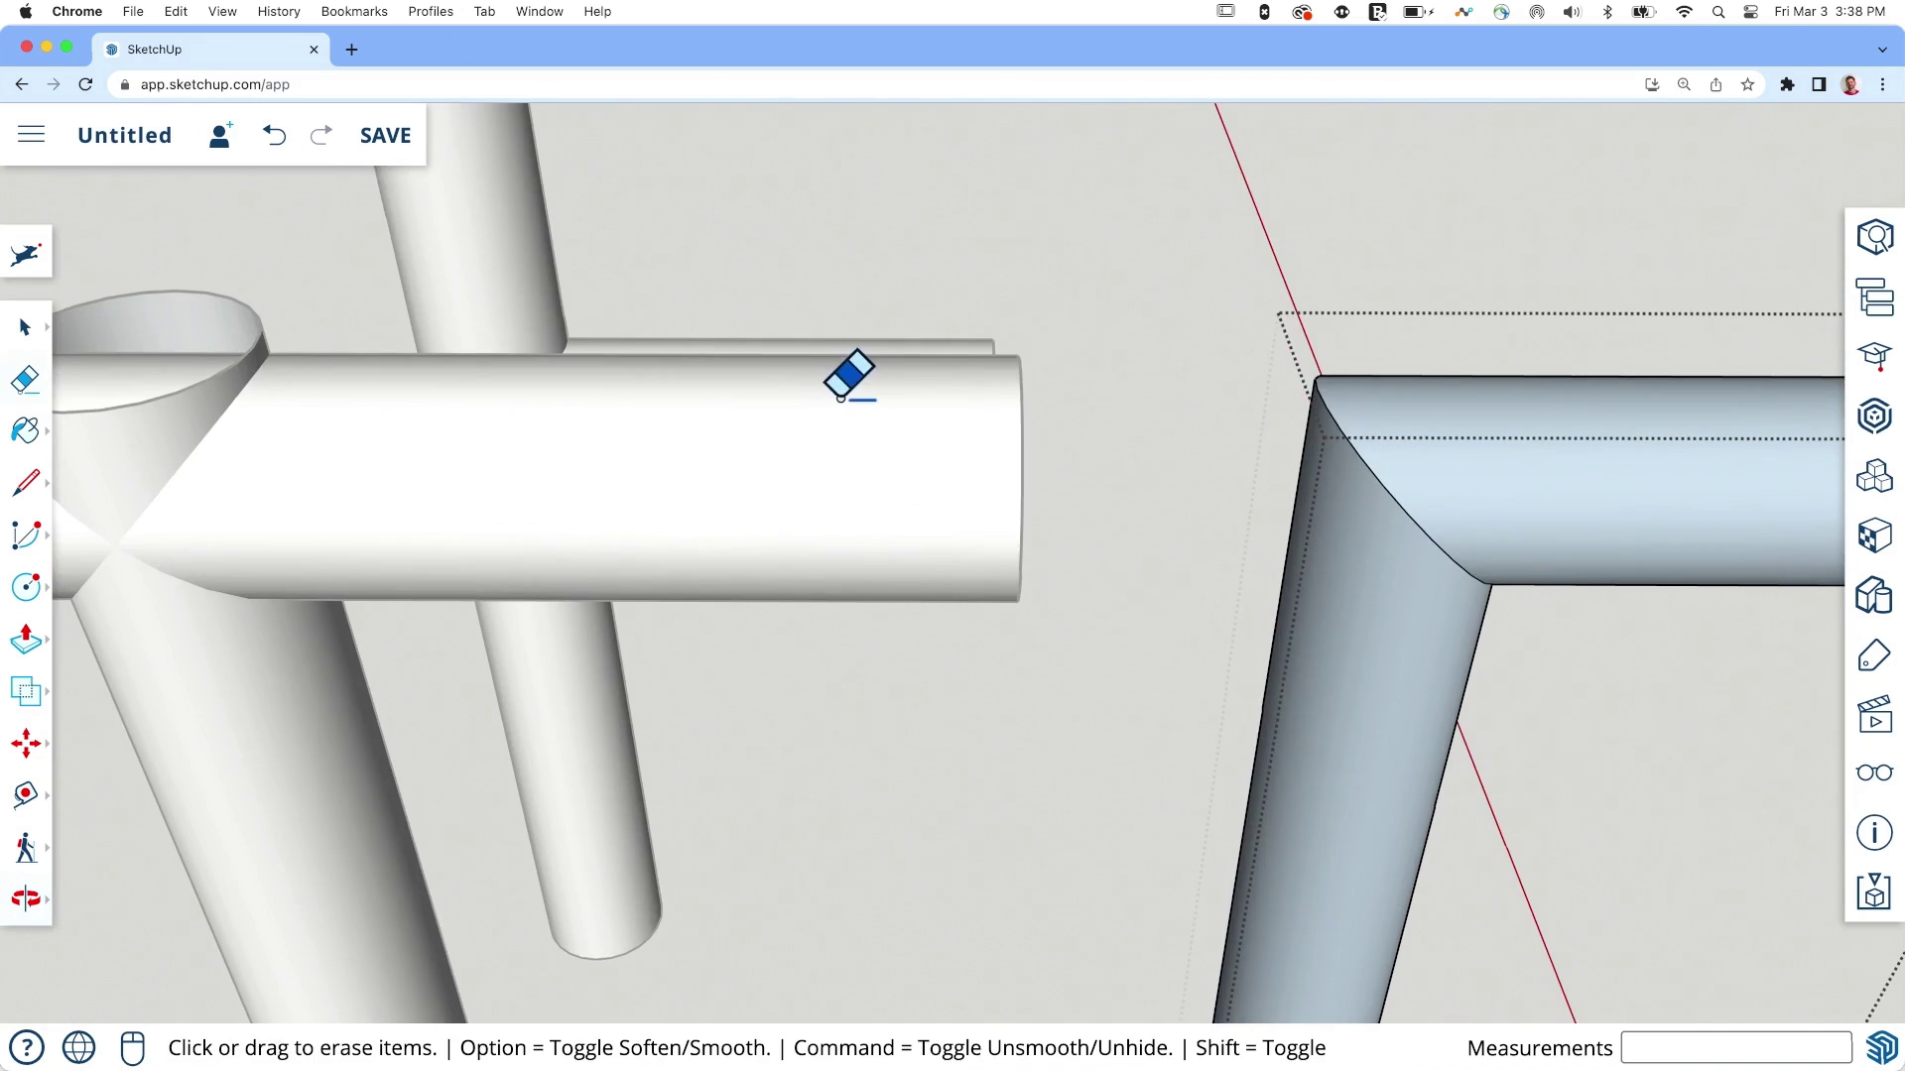
{"action": "scroll", "coordinate": [841, 395], "scroll_direction": "down", "scroll_amount": 10}
Step: Close the cleaned tube group and select the L-shaped tube group
{"action": "middle_click_drag", "start_coordinate": [1157, 476], "coordinate": [804, 397]}
{"action": "scroll", "coordinate": [811, 377], "scroll_direction": "up", "scroll_amount": 10}
{"action": "scroll", "coordinate": [893, 396], "scroll_direction": "down", "scroll_amount": 10}
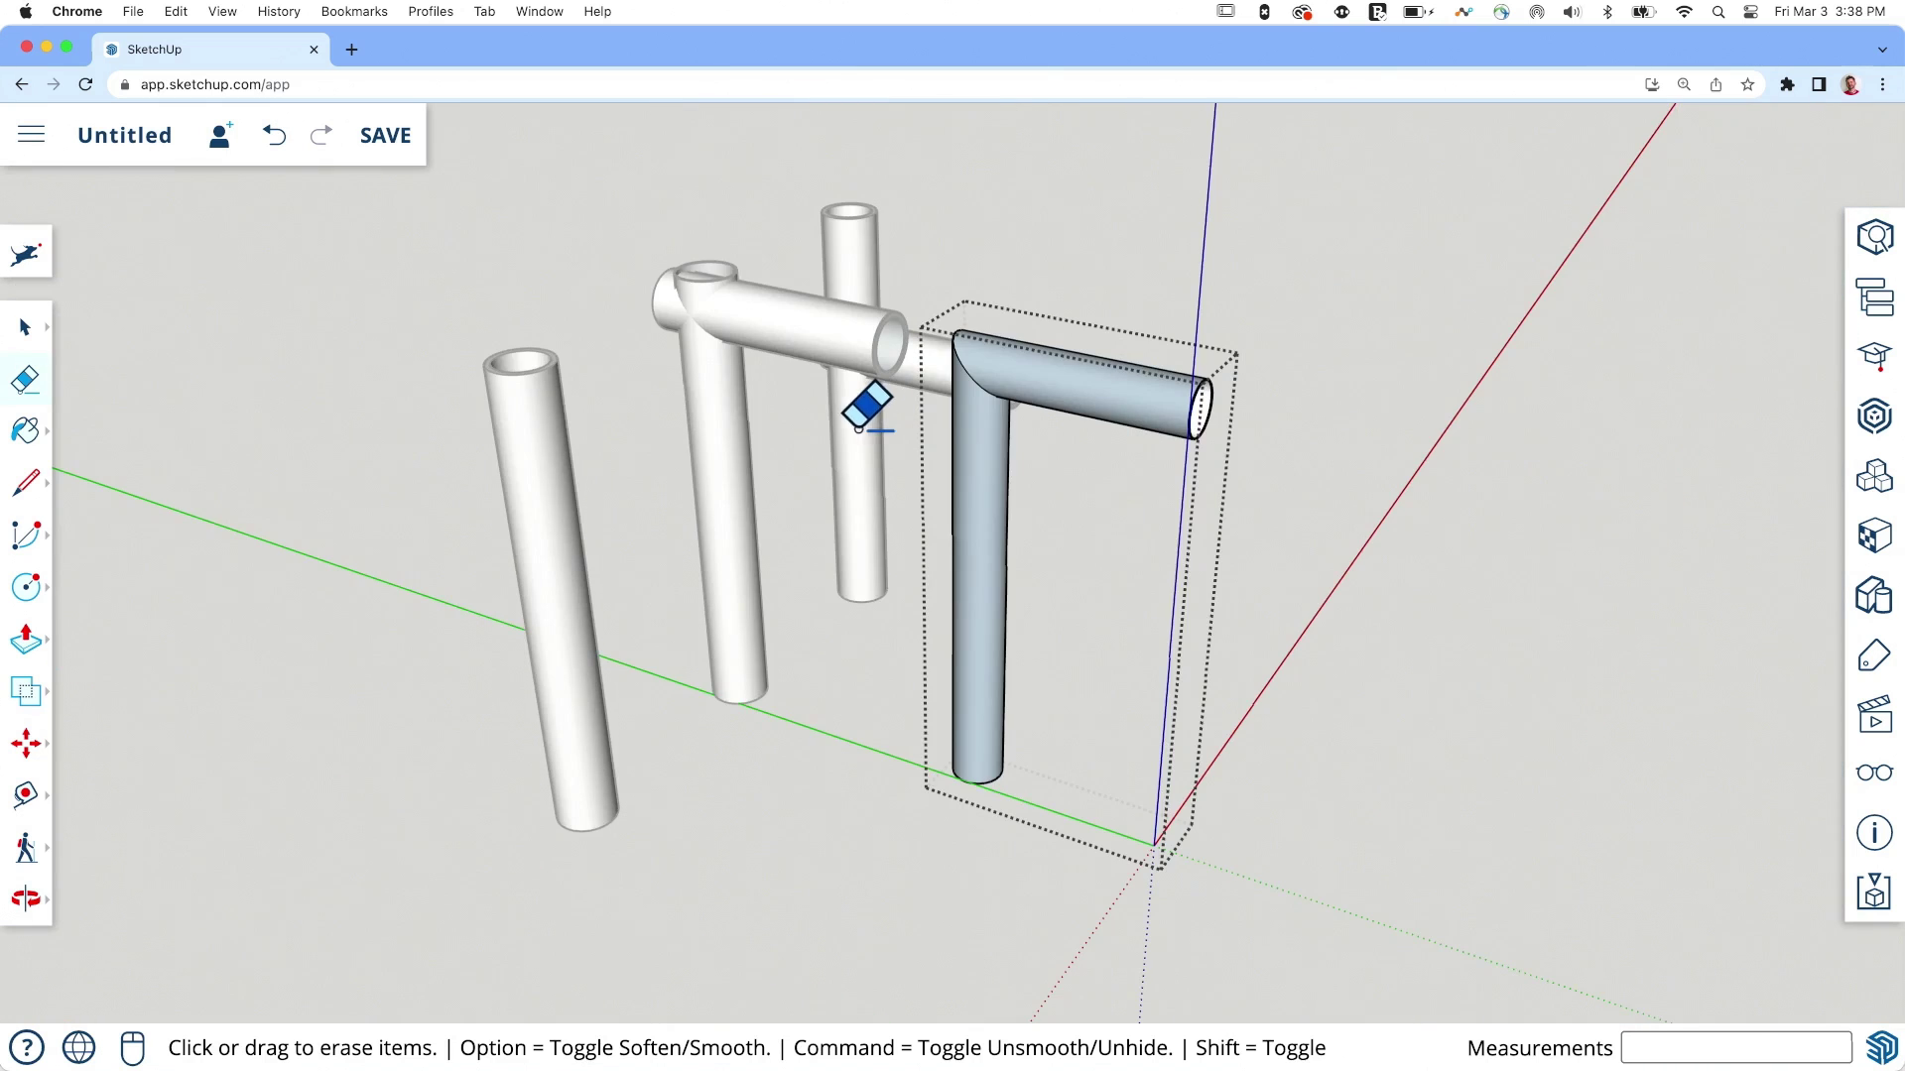
{"action": "scroll", "coordinate": [749, 404], "scroll_direction": "up", "scroll_amount": 3}
{"action": "key", "text": "space"}
{"action": "left_click", "coordinate": [1338, 492]}
{"action": "left_click", "coordinate": [1195, 392]}
Step: Move the L-shaped group by its tube-end endpoint onto the other tube's end
{"action": "scroll", "coordinate": [1197, 387], "scroll_direction": "up", "scroll_amount": 5}
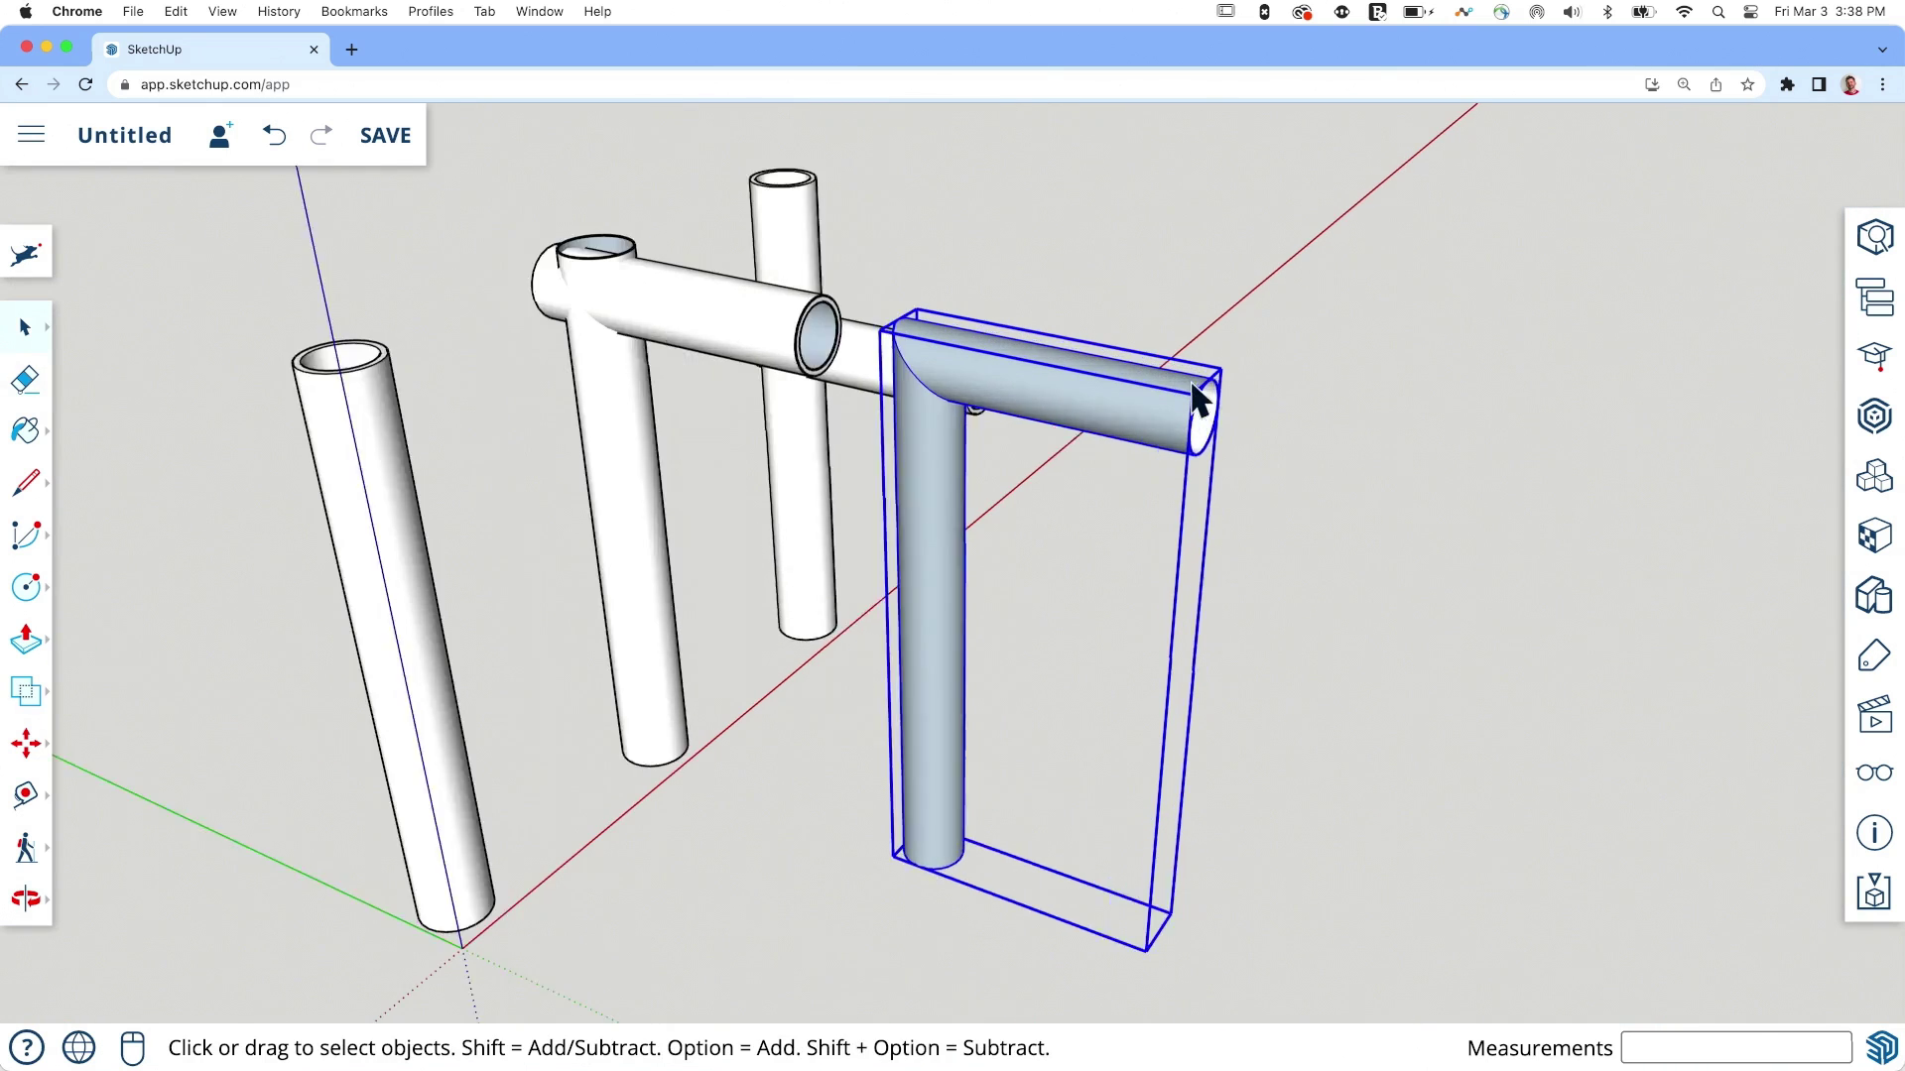
{"action": "middle_click_drag", "start_coordinate": [1198, 387], "coordinate": [1096, 402]}
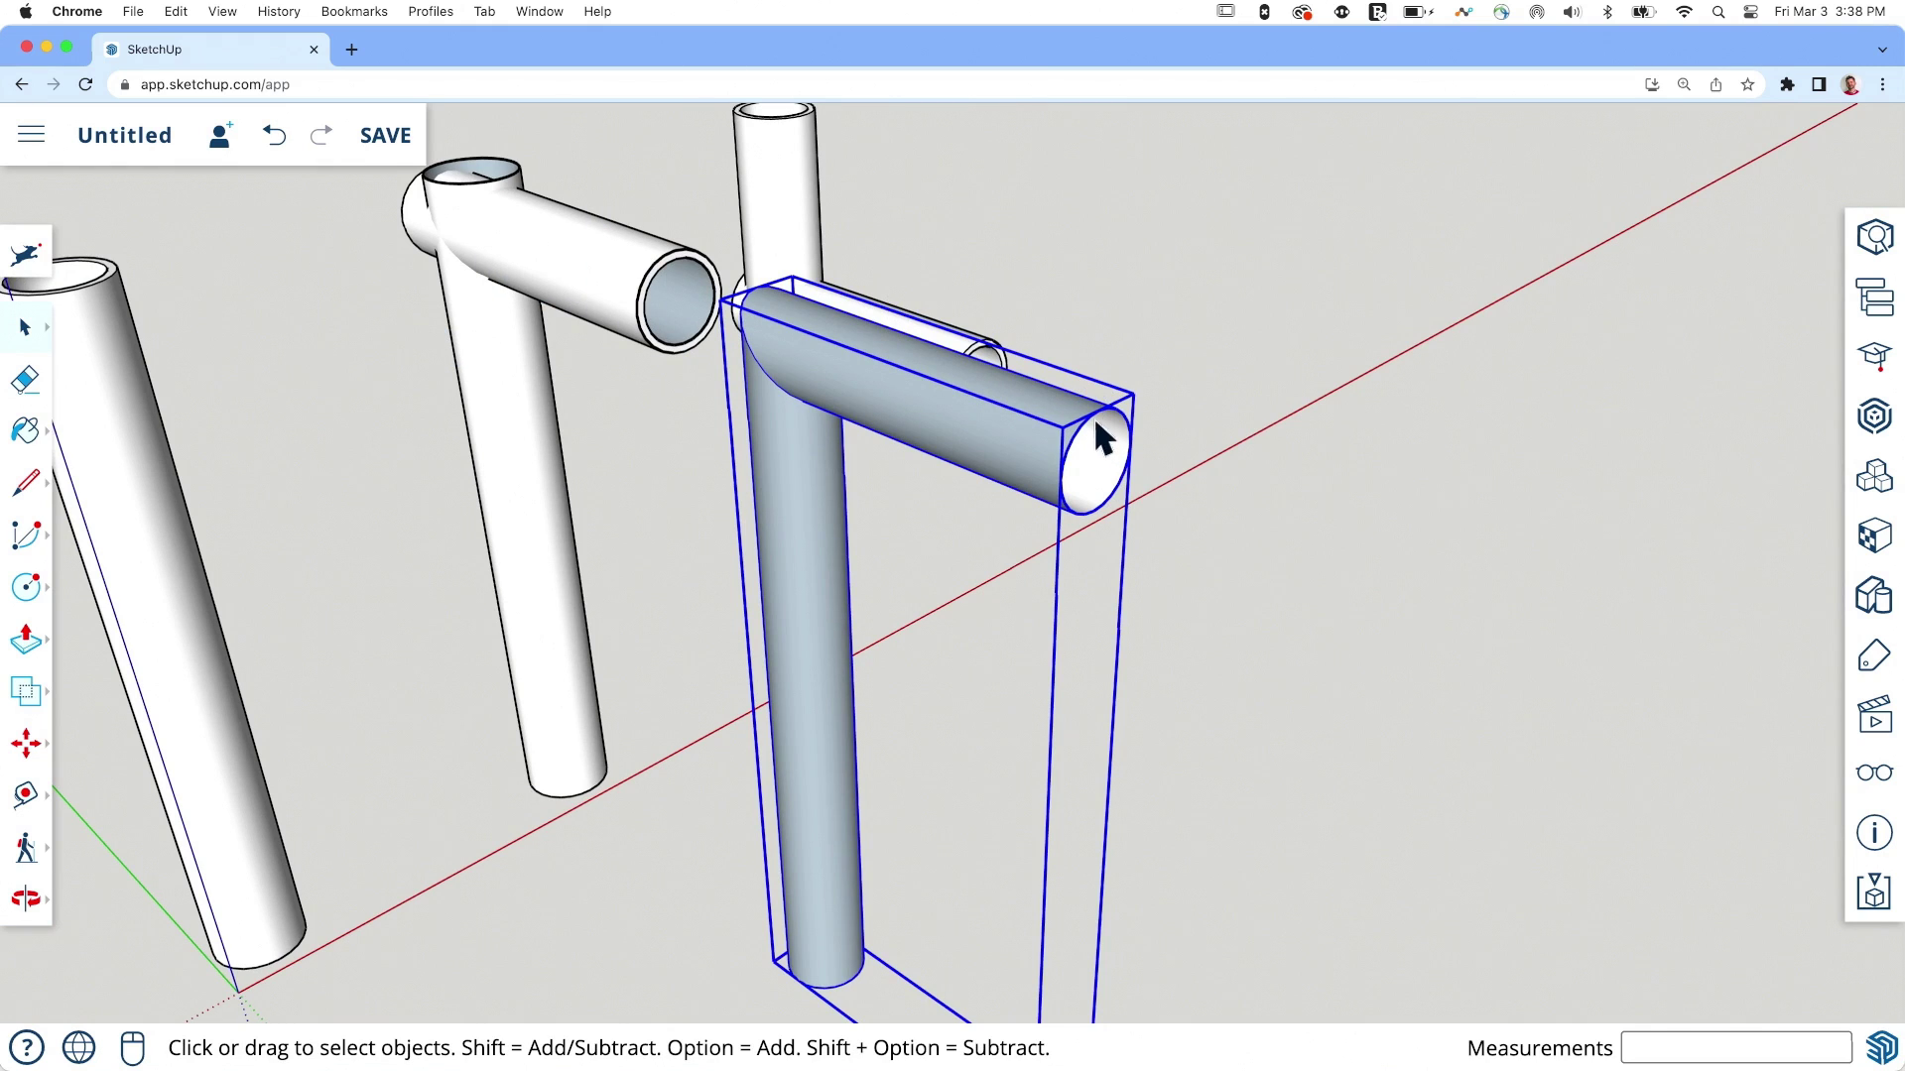
{"action": "key", "text": "m"}
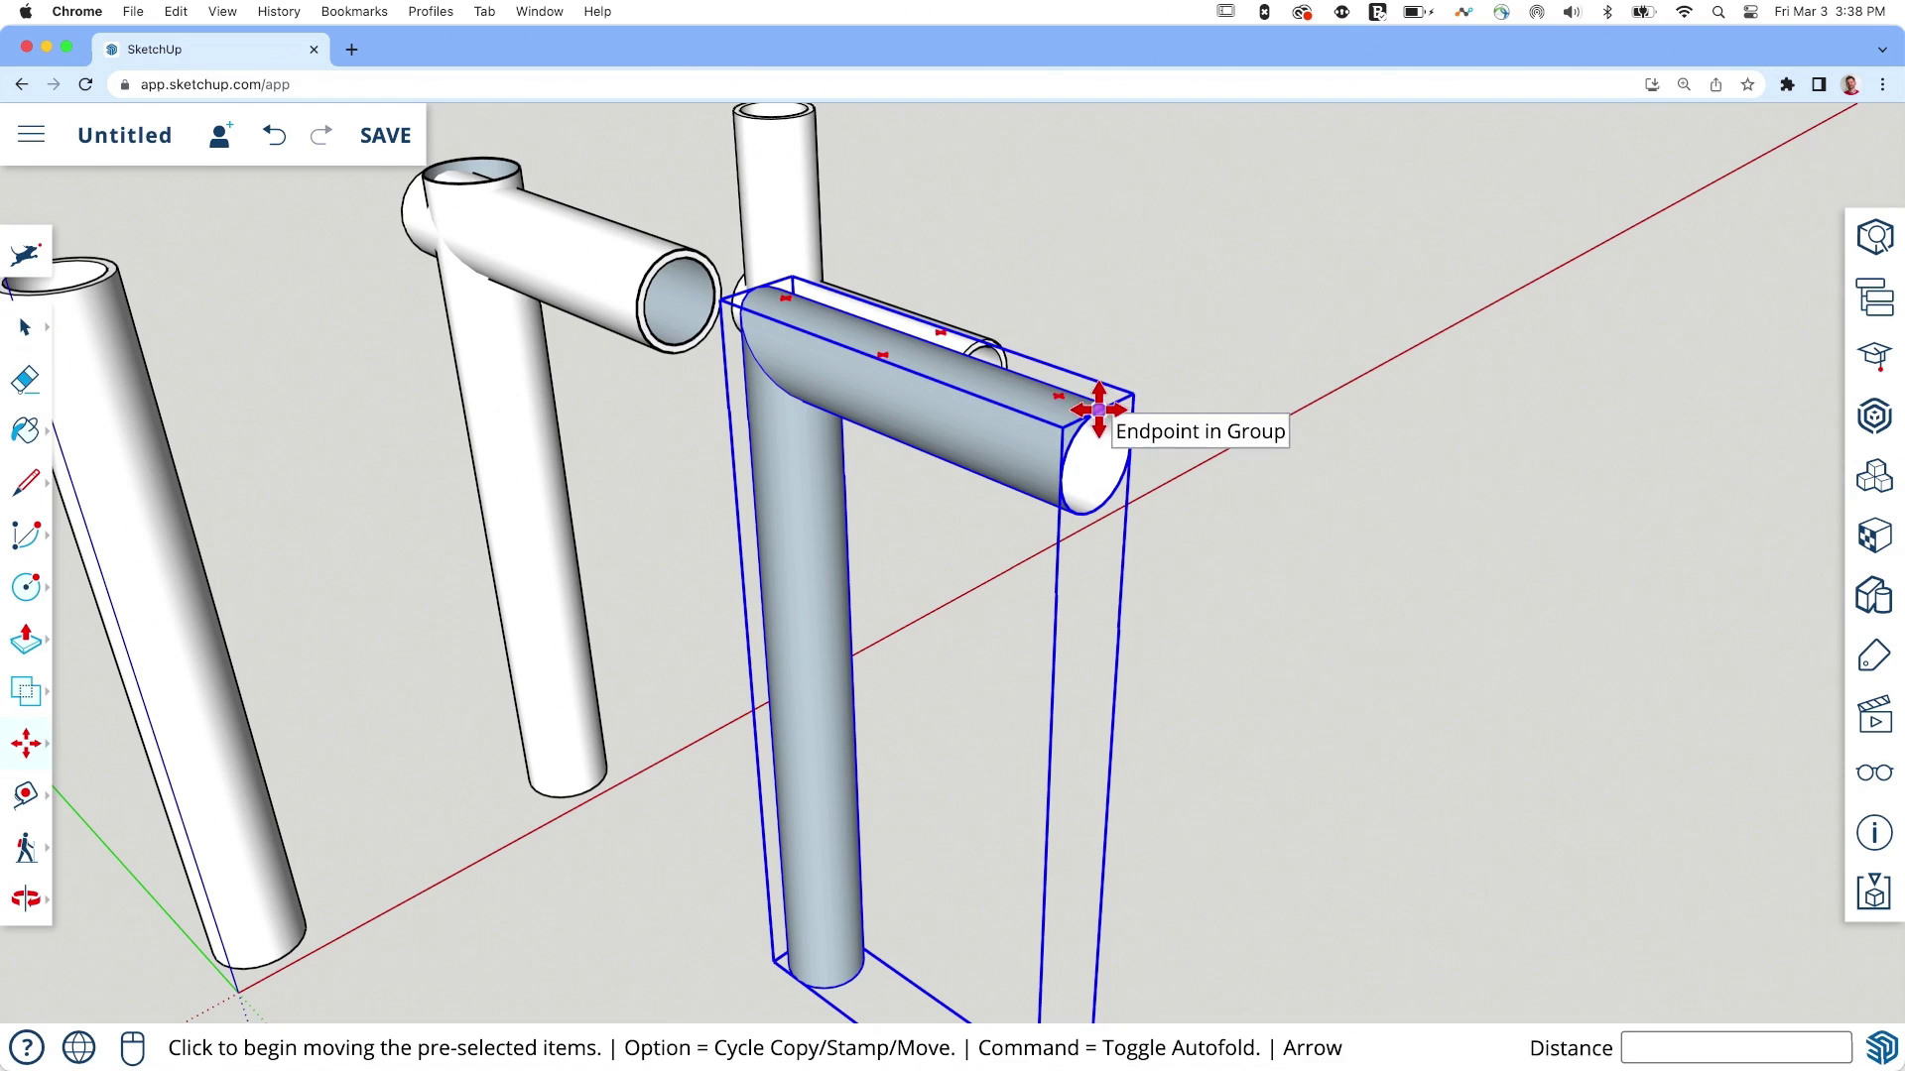
{"action": "left_click", "coordinate": [1113, 407]}
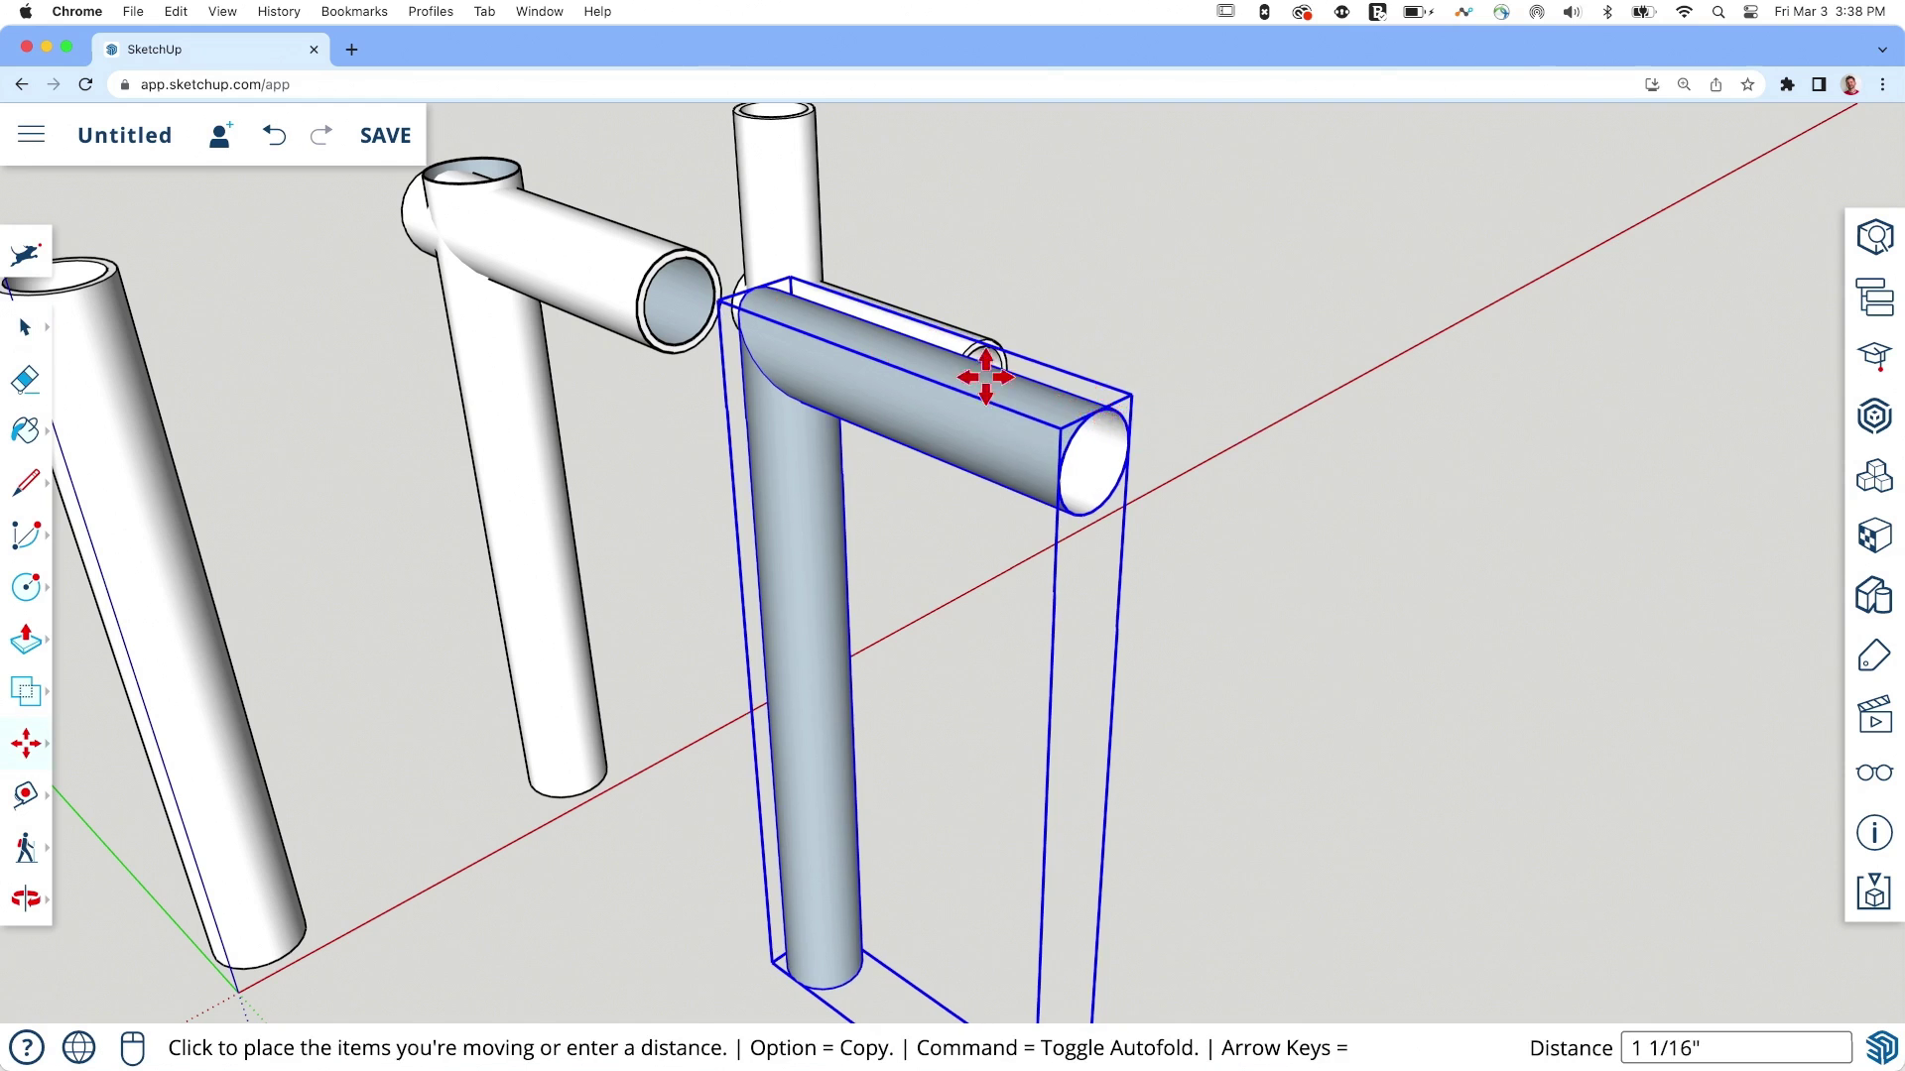
{"action": "left_click", "coordinate": [681, 268]}
{"action": "middle_click_drag", "start_coordinate": [396, 522], "coordinate": [493, 515]}
Step: Open the second joint group for editing
{"action": "key", "text": "space"}
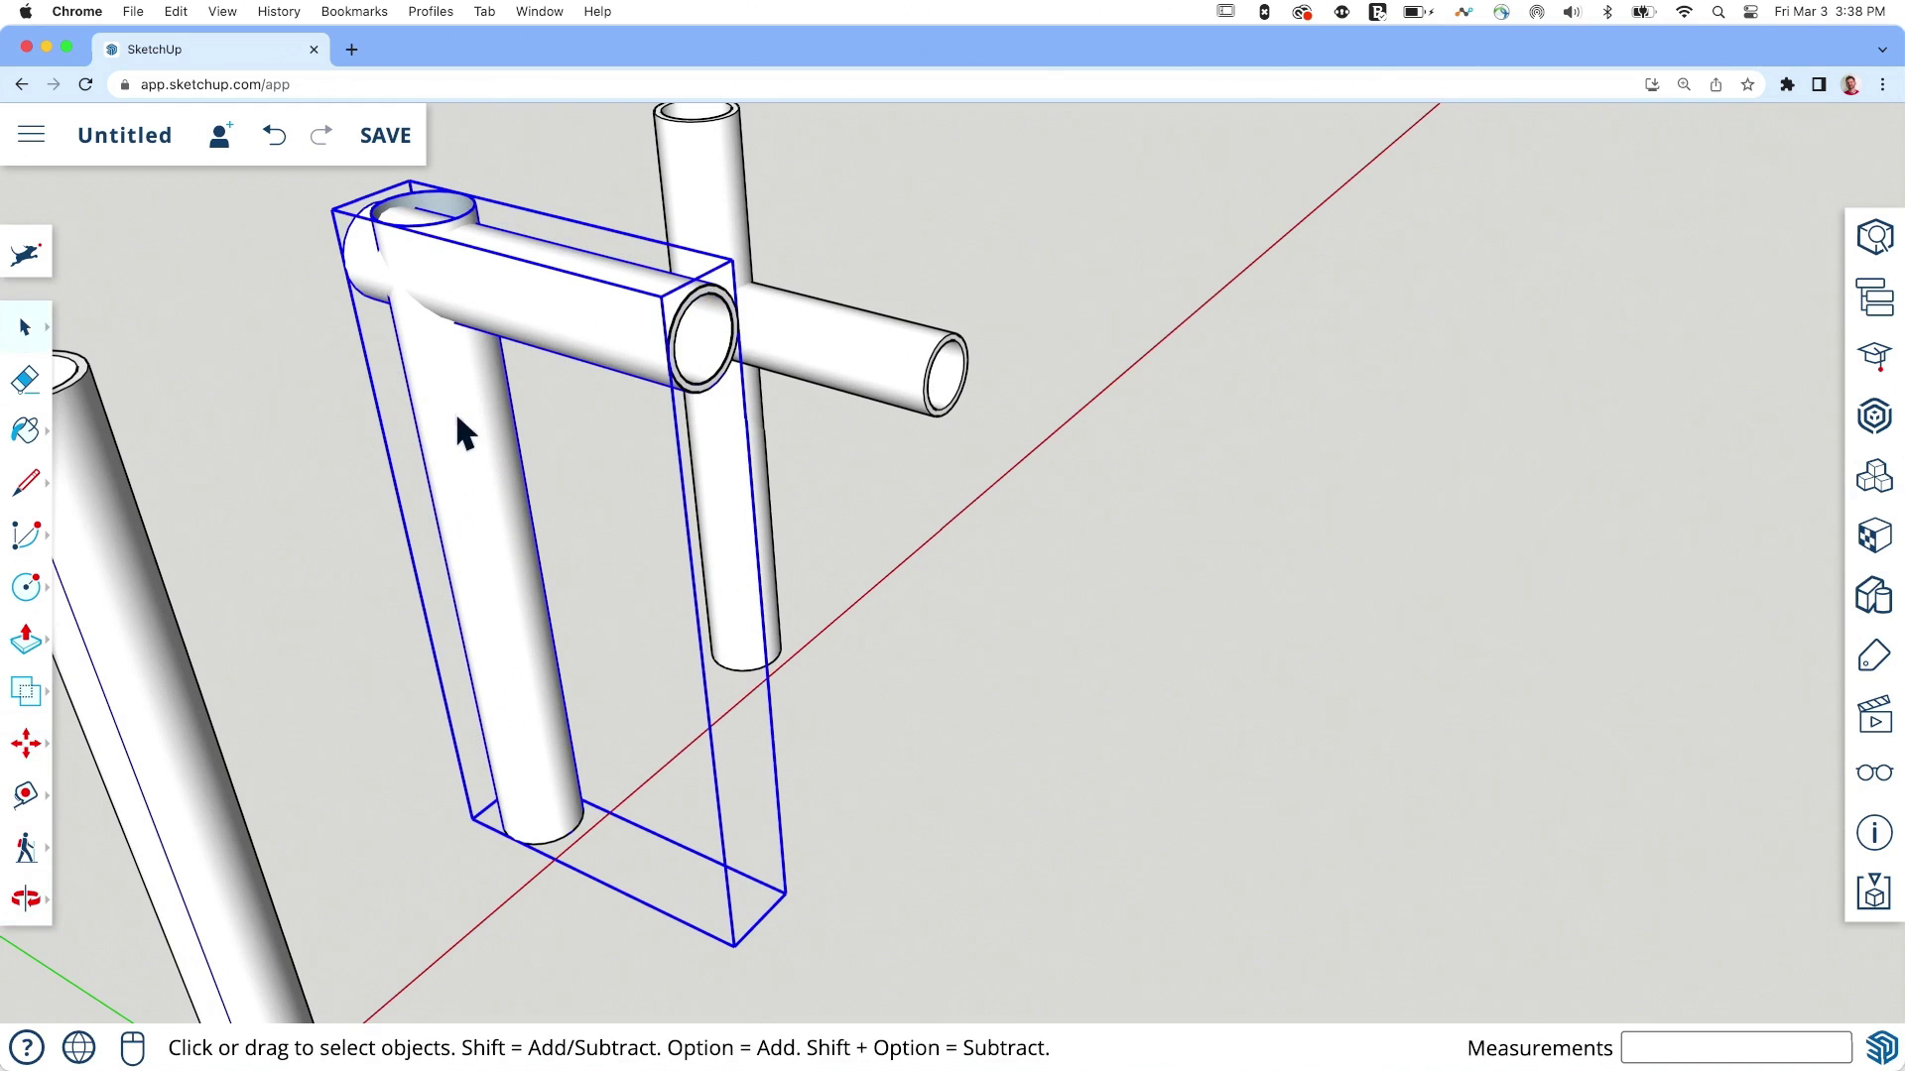
{"action": "double_click", "coordinate": [455, 411]}
{"action": "middle_click_drag", "start_coordinate": [455, 405], "coordinate": [493, 366]}
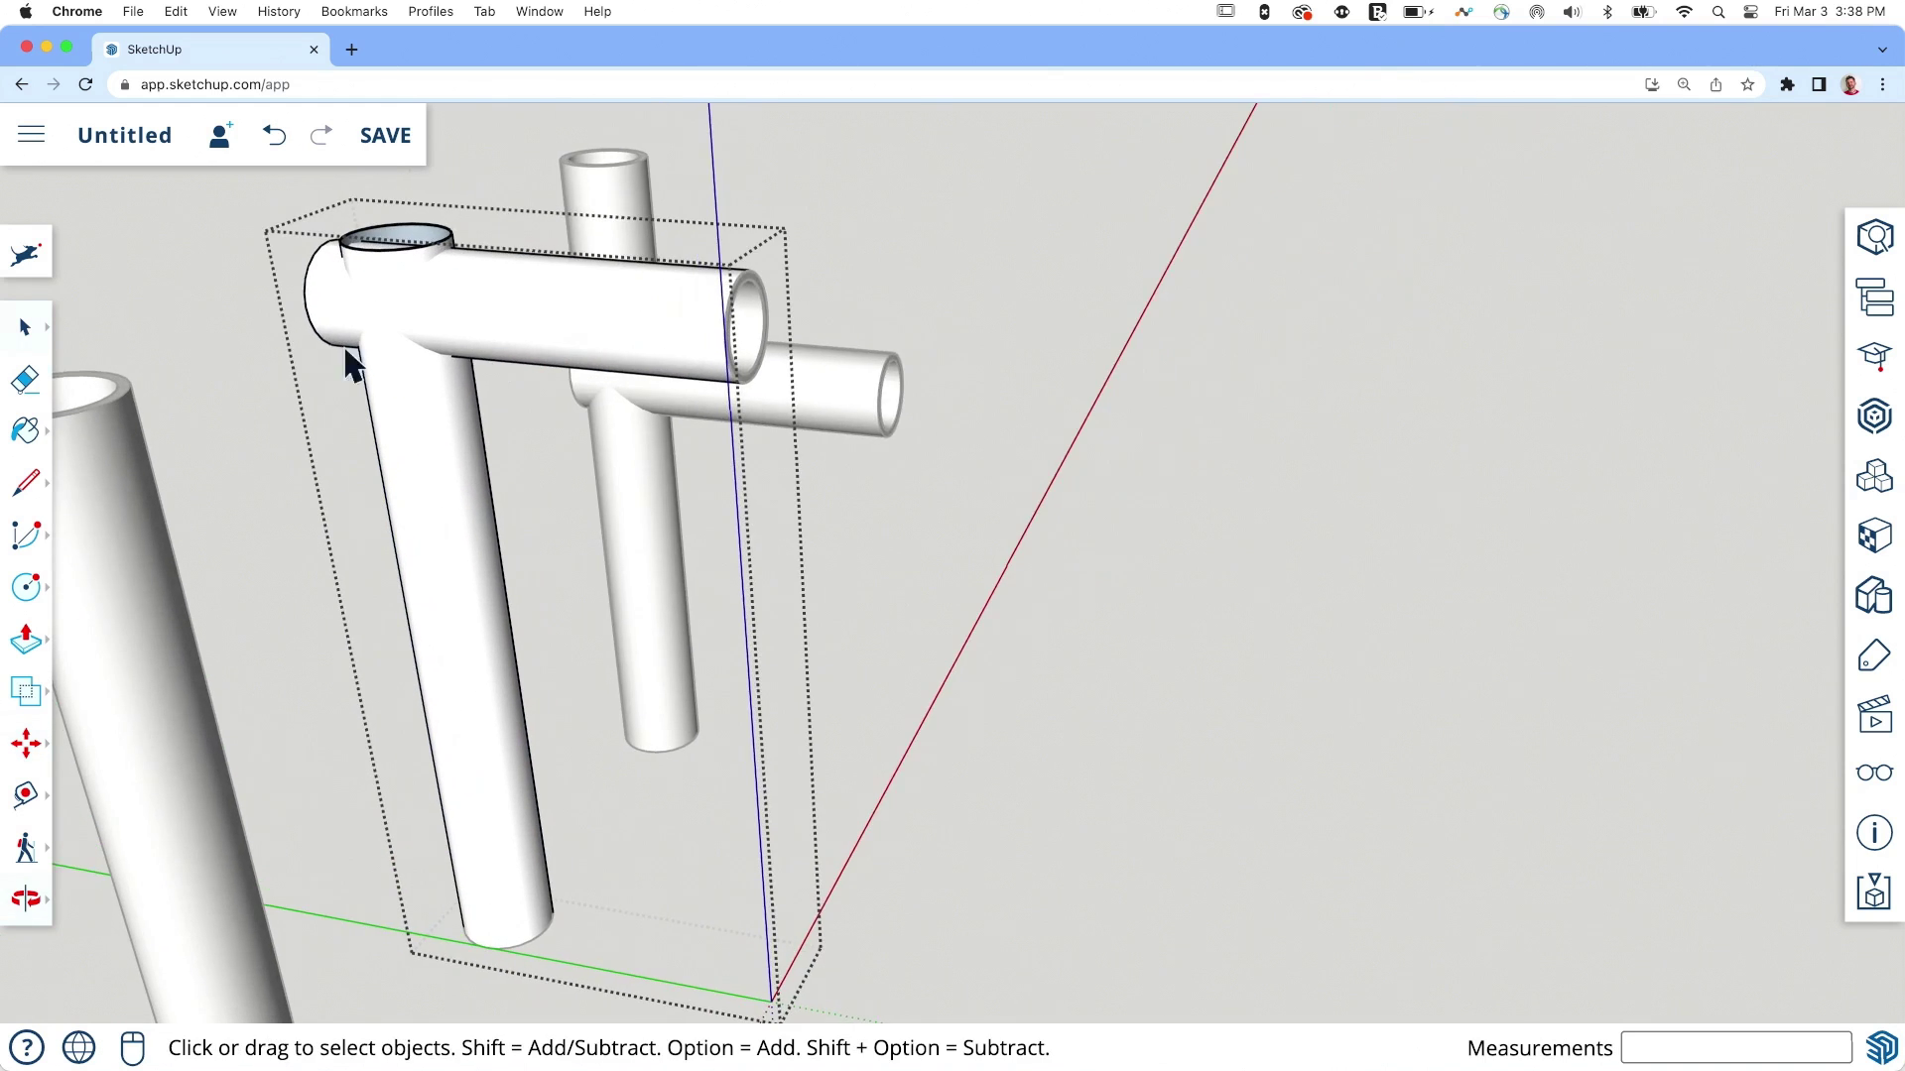
Step: Add the vertical tube to the selection and intersect the selected tubes with each other
{"action": "scroll", "coordinate": [319, 297], "scroll_direction": "up", "scroll_amount": 5}
{"action": "left_click", "coordinate": [472, 232], "text": "shift"}
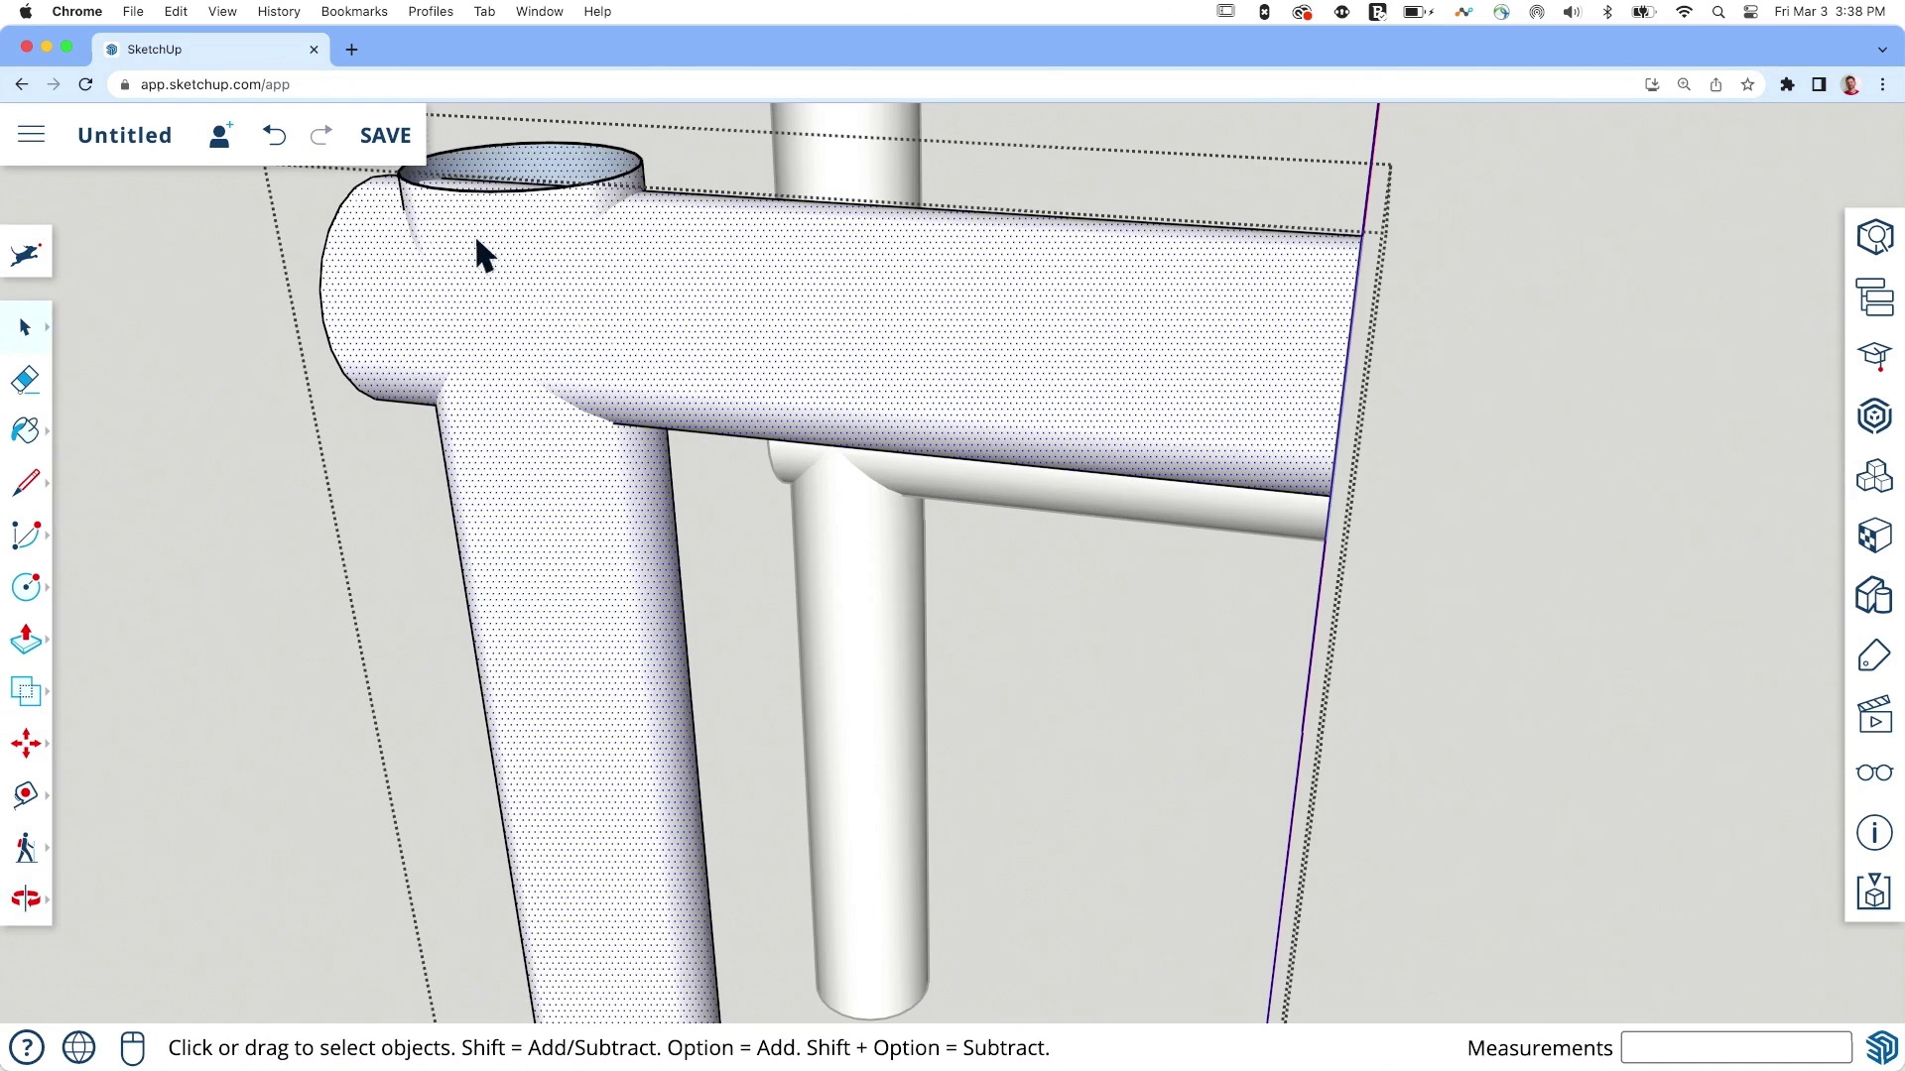
{"action": "right_click", "coordinate": [483, 256]}
{"action": "mouse_move", "coordinate": [678, 774]}
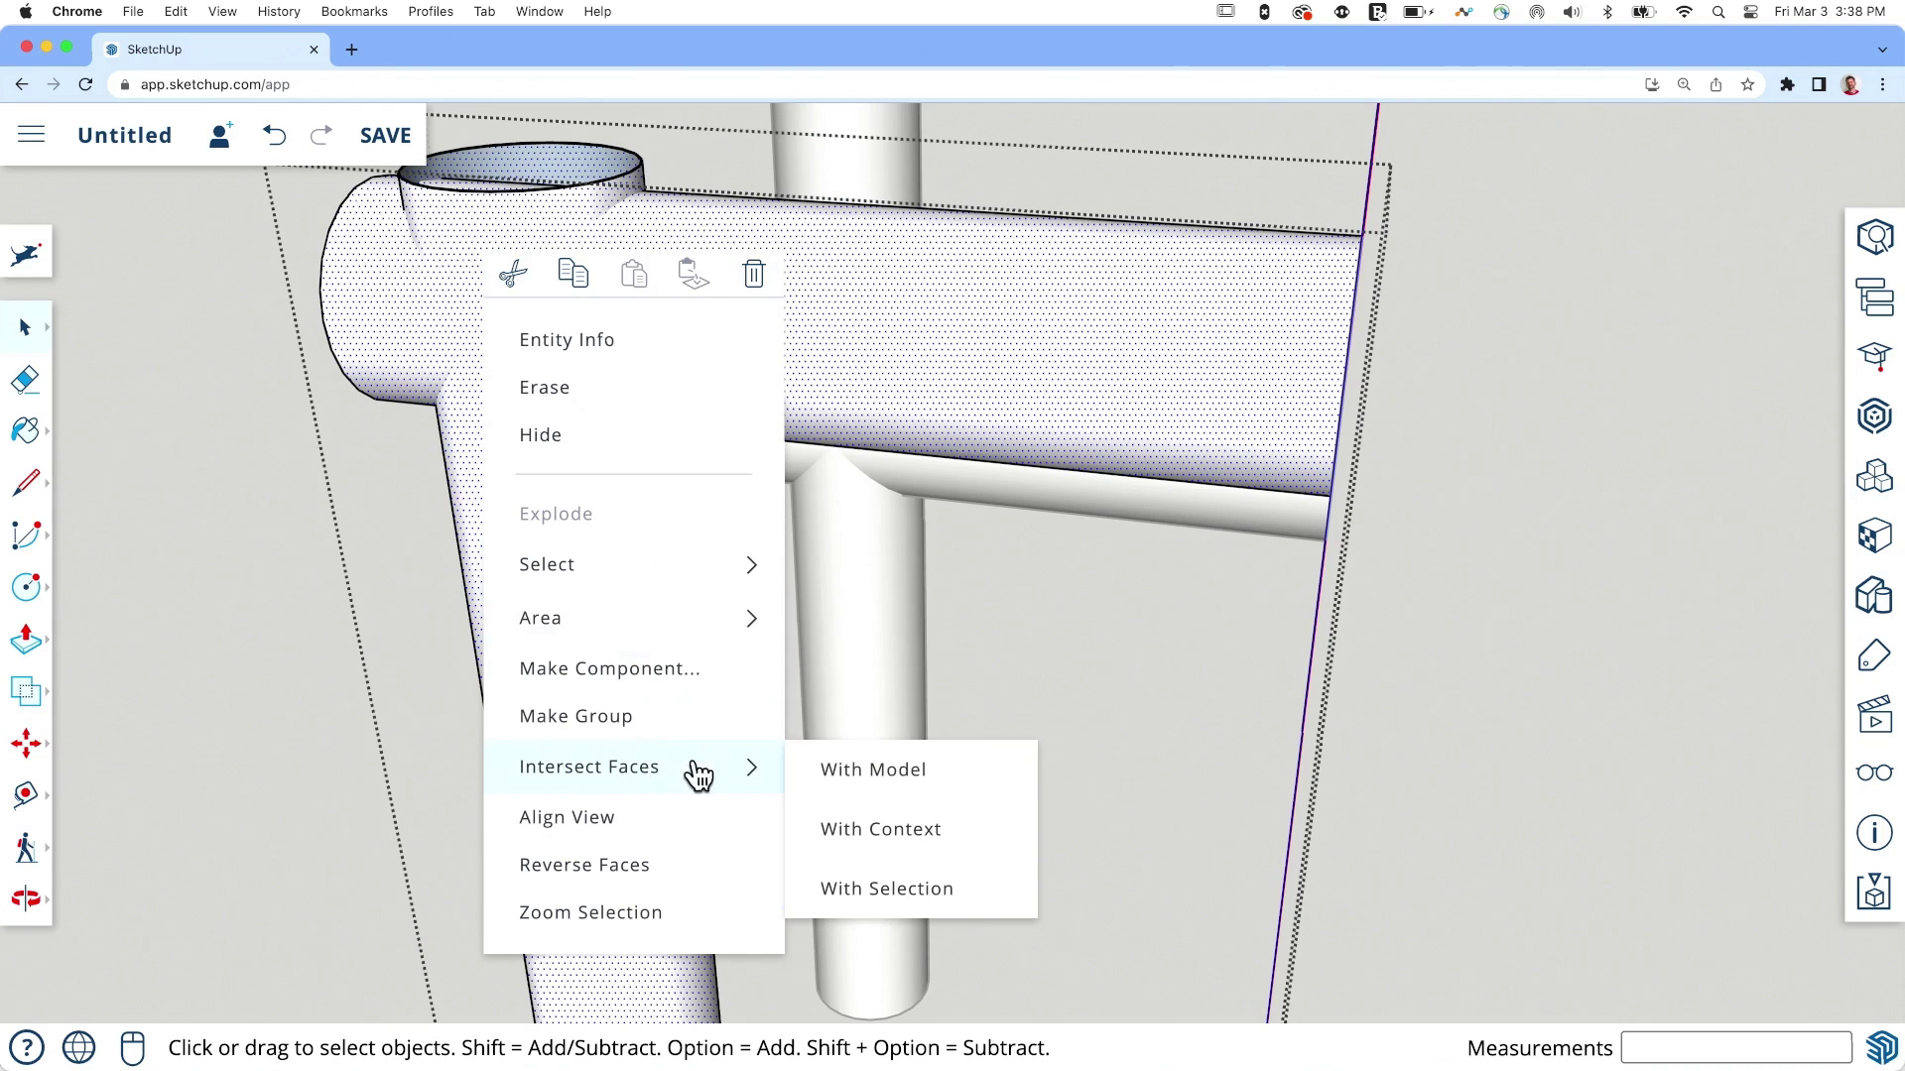
{"action": "left_click", "coordinate": [882, 893]}
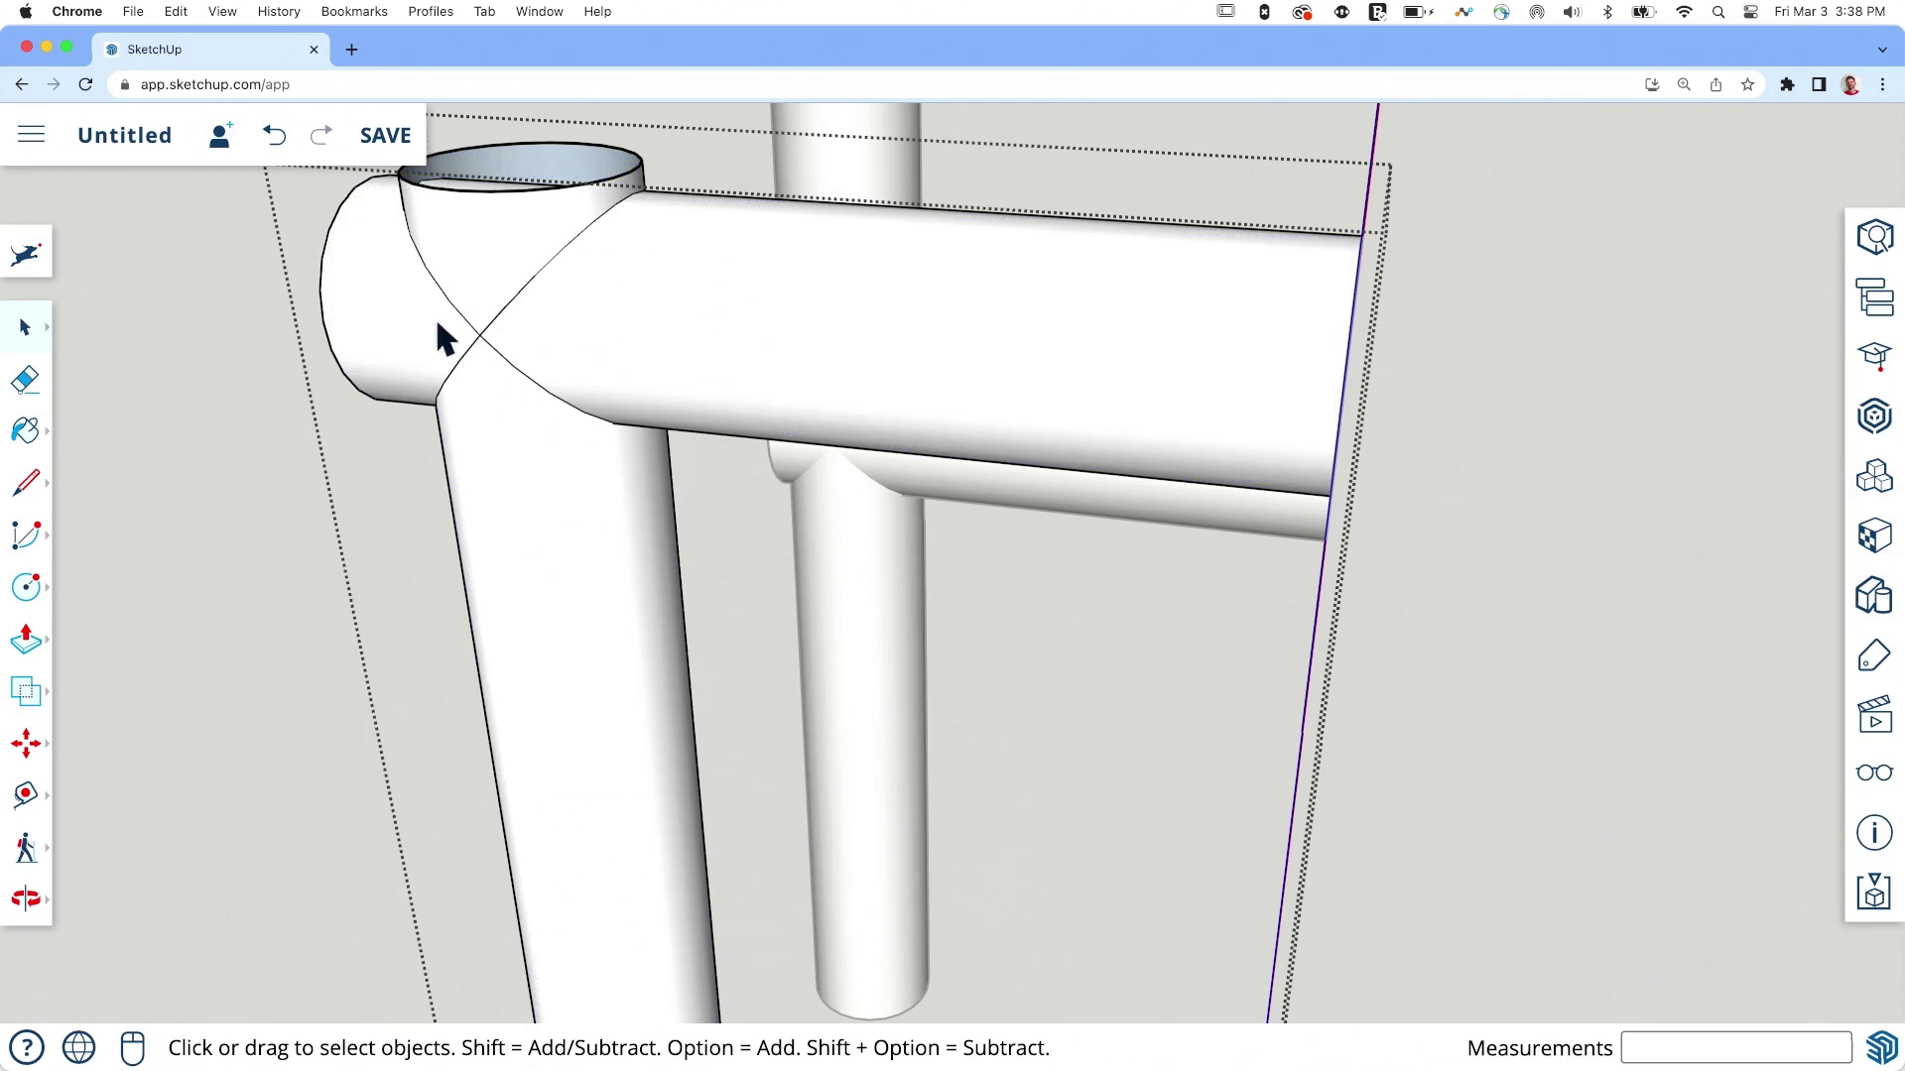
Step: Erase the bulging end cap, the top circle edge and the curved seam edges at the joint
{"action": "key", "text": "e"}
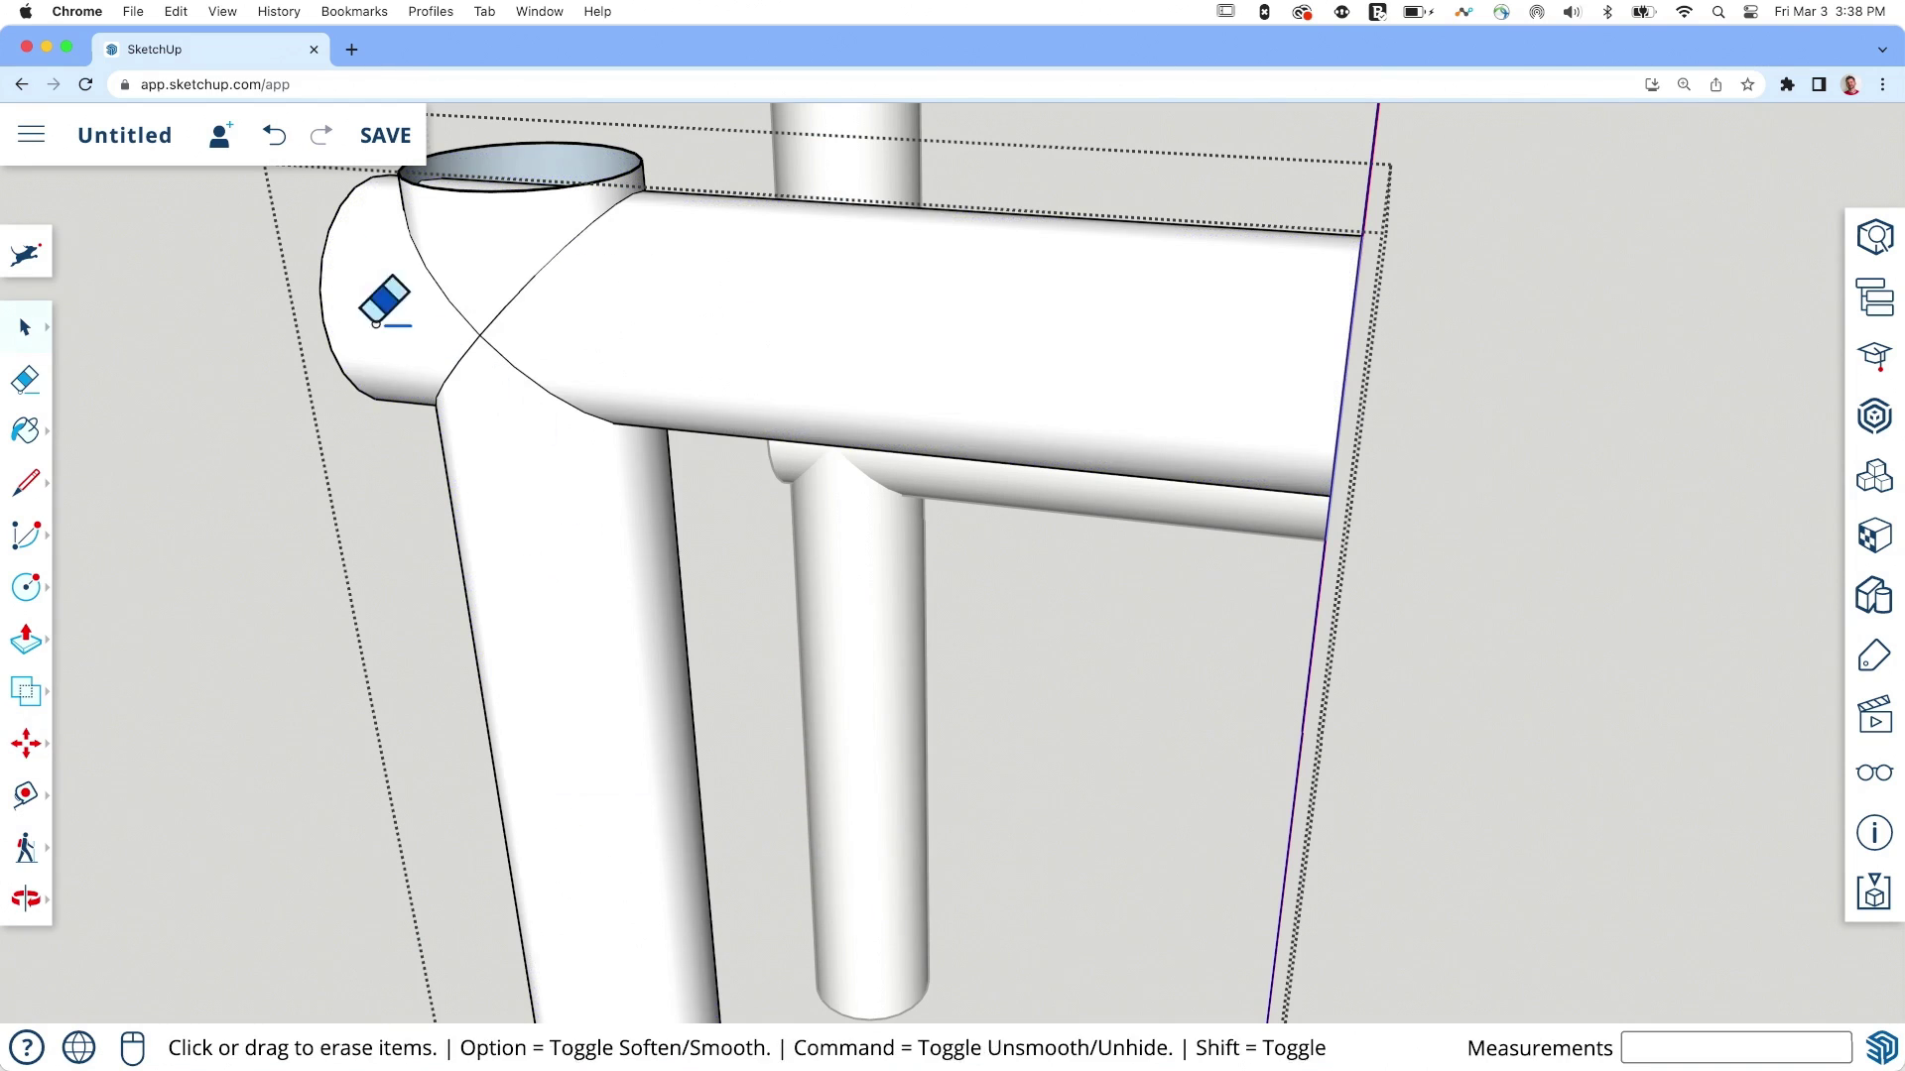
{"action": "left_click", "coordinate": [332, 243]}
{"action": "left_click", "coordinate": [602, 139]}
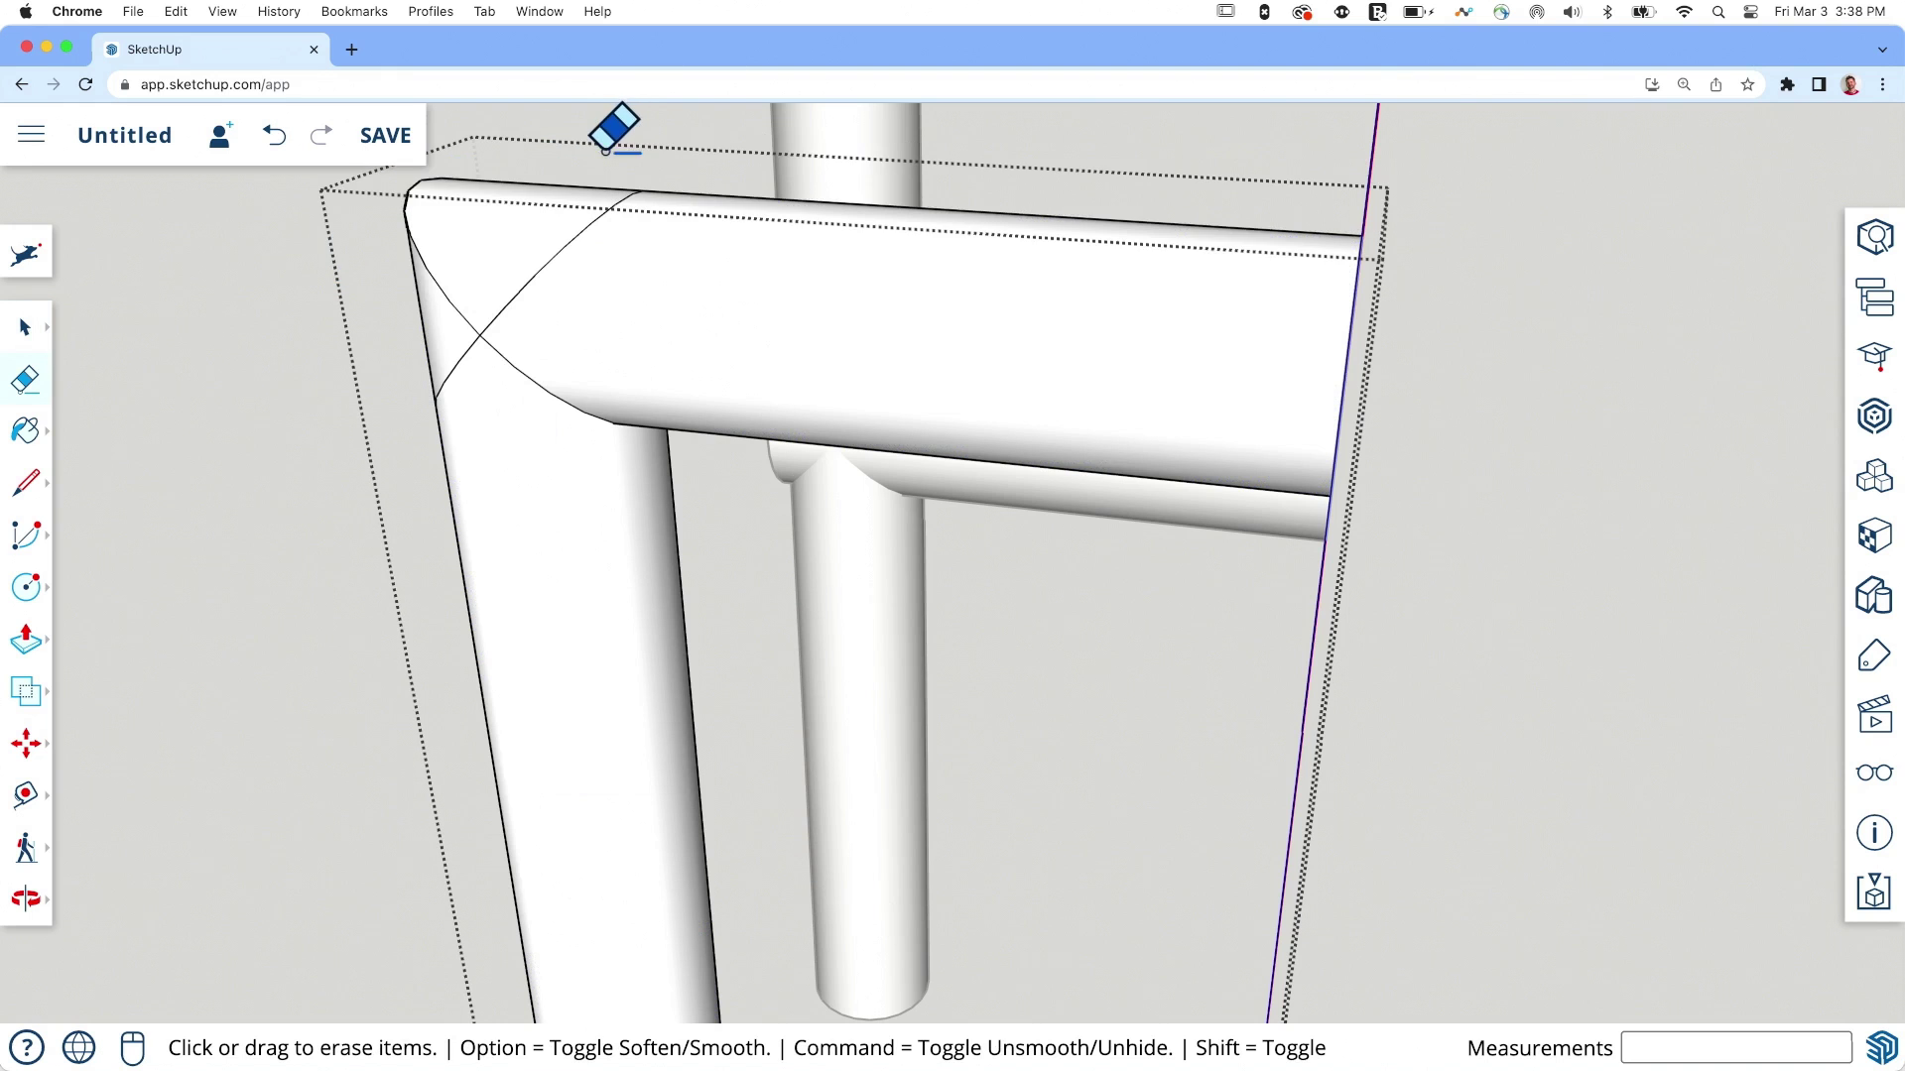
{"action": "mouse_move", "coordinate": [264, 332]}
{"action": "middle_mouse_down"}
{"action": "mouse_move", "coordinate": [1581, 307]}
{"action": "mouse_move", "coordinate": [1393, 491]}
{"action": "mouse_move", "coordinate": [1167, 491]}
{"action": "middle_mouse_up"}
{"action": "mouse_move", "coordinate": [1116, 404]}
{"action": "left_mouse_down"}
{"action": "mouse_move", "coordinate": [1094, 323]}
{"action": "mouse_move", "coordinate": [1107, 266]}
{"action": "mouse_move", "coordinate": [1169, 255]}
{"action": "left_mouse_up"}
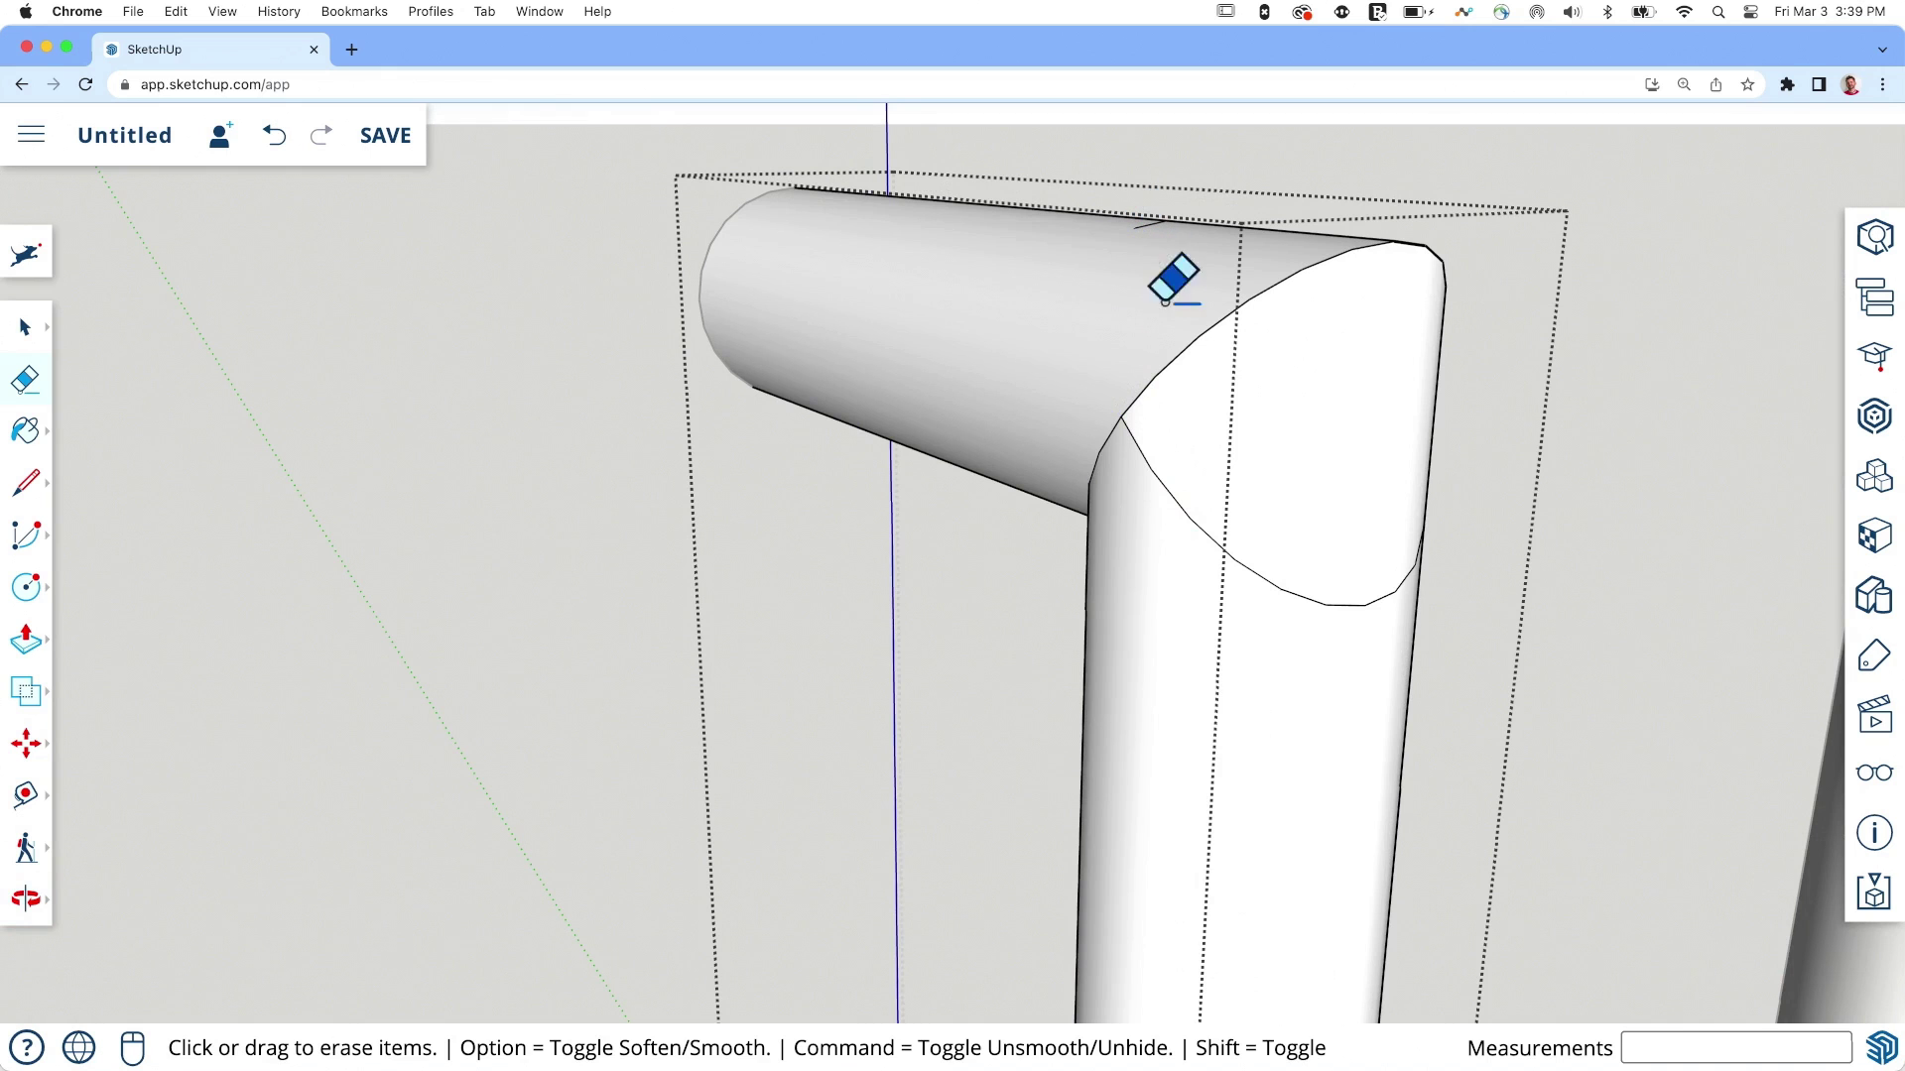
{"action": "mouse_move", "coordinate": [1140, 412]}
{"action": "left_mouse_down"}
{"action": "mouse_move", "coordinate": [1213, 552]}
{"action": "mouse_move", "coordinate": [1292, 593]}
{"action": "mouse_move", "coordinate": [1385, 600]}
{"action": "mouse_move", "coordinate": [1414, 577]}
{"action": "left_mouse_up"}
{"action": "mouse_move", "coordinate": [1479, 383]}
{"action": "middle_mouse_down"}
{"action": "mouse_move", "coordinate": [1058, 556]}
{"action": "mouse_move", "coordinate": [770, 374]}
{"action": "middle_mouse_up"}
{"action": "mouse_move", "coordinate": [584, 395]}
{"action": "left_mouse_down"}
{"action": "mouse_move", "coordinate": [680, 431]}
{"action": "mouse_move", "coordinate": [723, 517]}
{"action": "mouse_move", "coordinate": [703, 613]}
{"action": "mouse_move", "coordinate": [726, 581]}
{"action": "mouse_move", "coordinate": [701, 454]}
{"action": "left_mouse_up"}
{"action": "mouse_move", "coordinate": [730, 755]}
{"action": "left_mouse_down"}
{"action": "mouse_move", "coordinate": [700, 657]}
{"action": "mouse_move", "coordinate": [582, 826]}
{"action": "mouse_move", "coordinate": [723, 701]}
{"action": "left_mouse_up"}
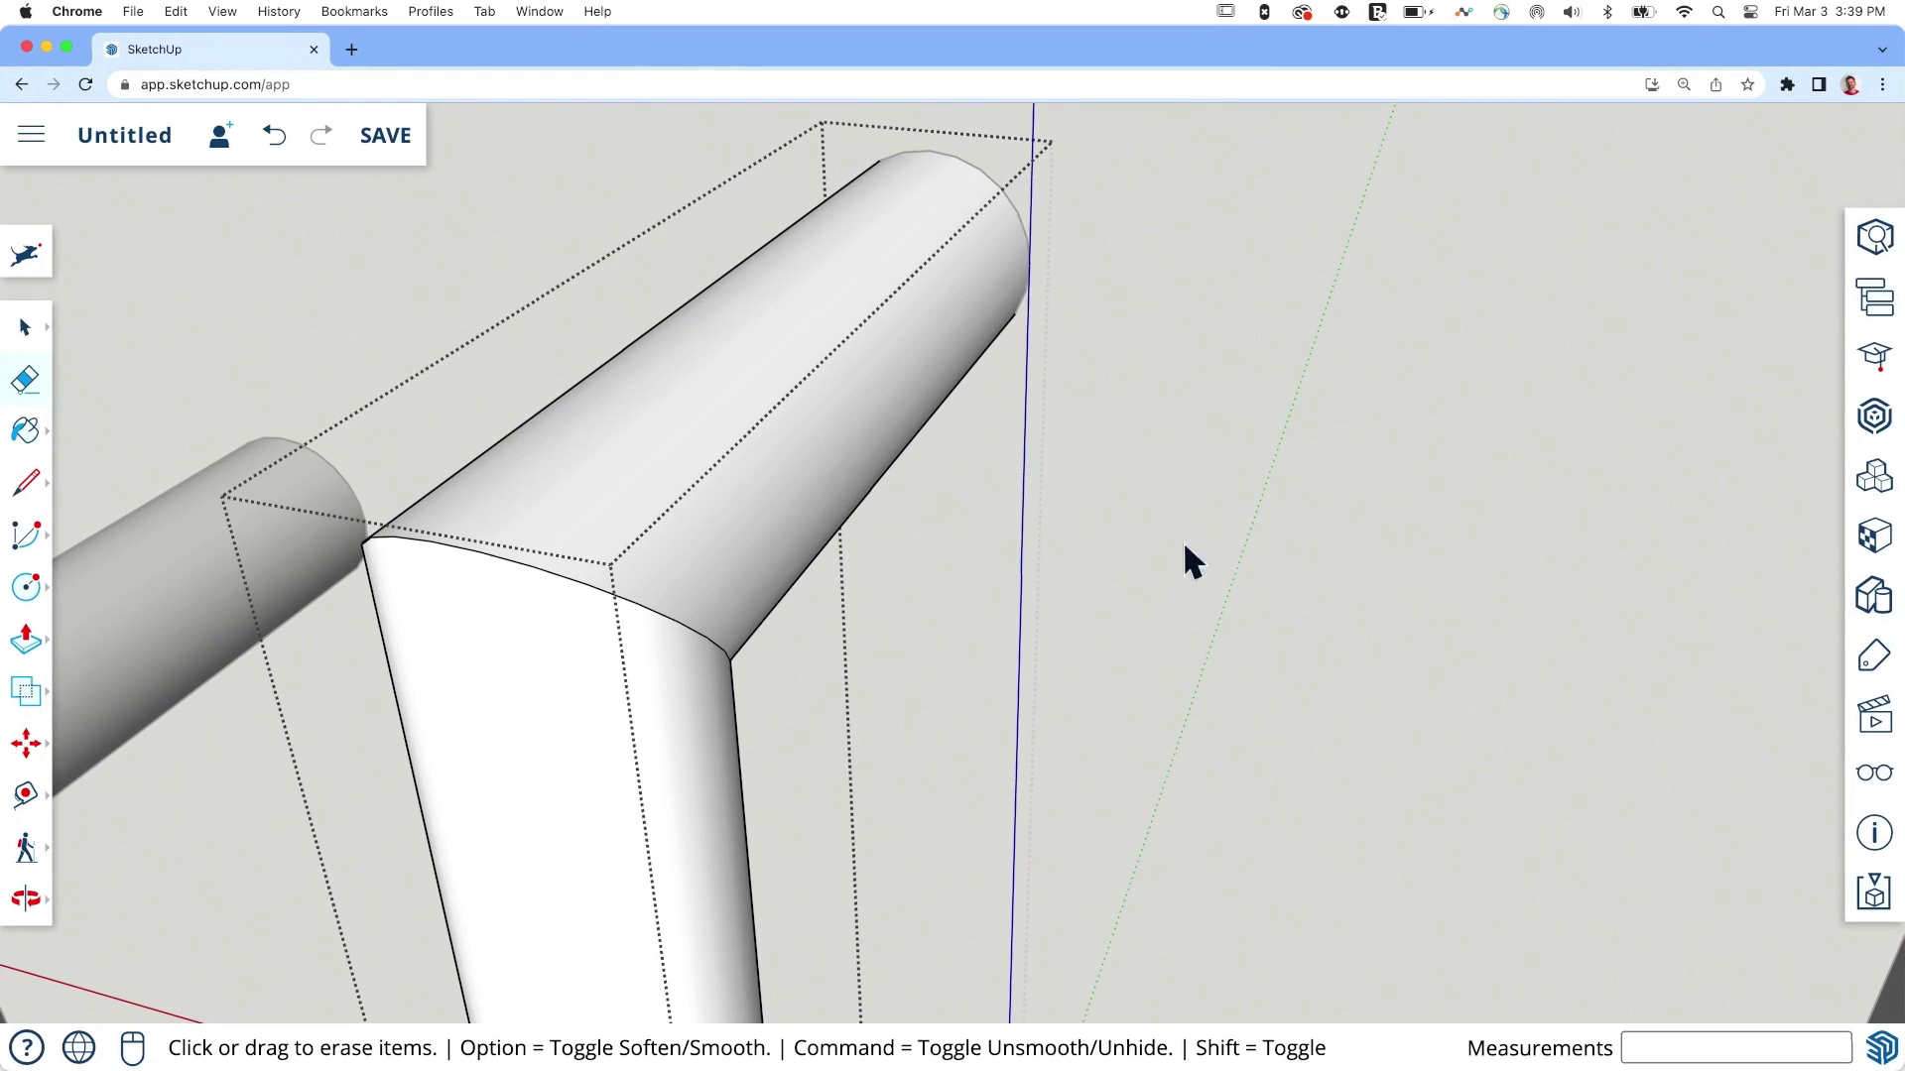
Step: Leave the group and orbit to a level view of the three tubes
{"action": "key", "text": "space"}
{"action": "mouse_move", "coordinate": [1352, 477]}
{"action": "middle_mouse_down"}
{"action": "mouse_move", "coordinate": [380, 580]}
{"action": "mouse_move", "coordinate": [1069, 623]}
{"action": "mouse_move", "coordinate": [426, 582]}
{"action": "mouse_move", "coordinate": [731, 556]}
{"action": "mouse_move", "coordinate": [421, 429]}
{"action": "middle_mouse_up"}
{"action": "middle_click_drag", "start_coordinate": [1004, 481], "coordinate": [1110, 515]}
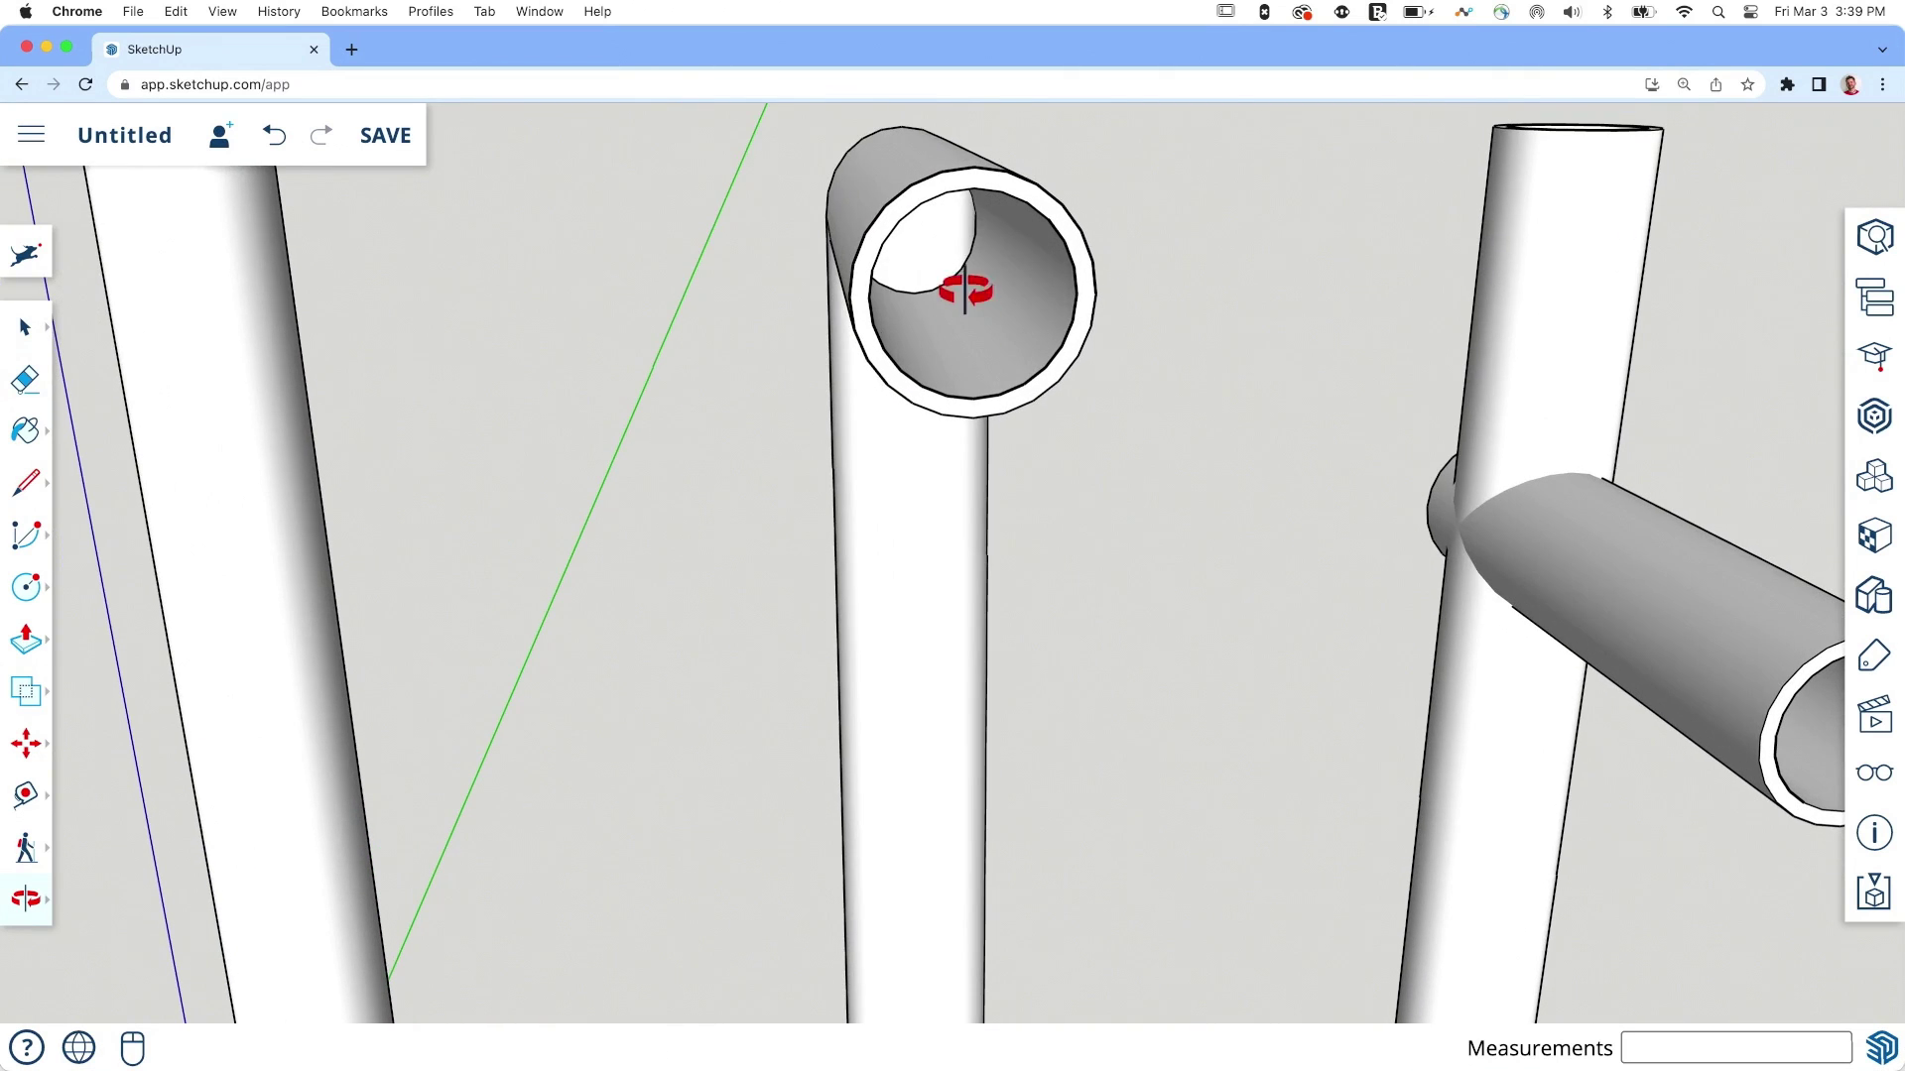
{"action": "middle_click_drag", "start_coordinate": [1254, 777], "coordinate": [957, 583]}
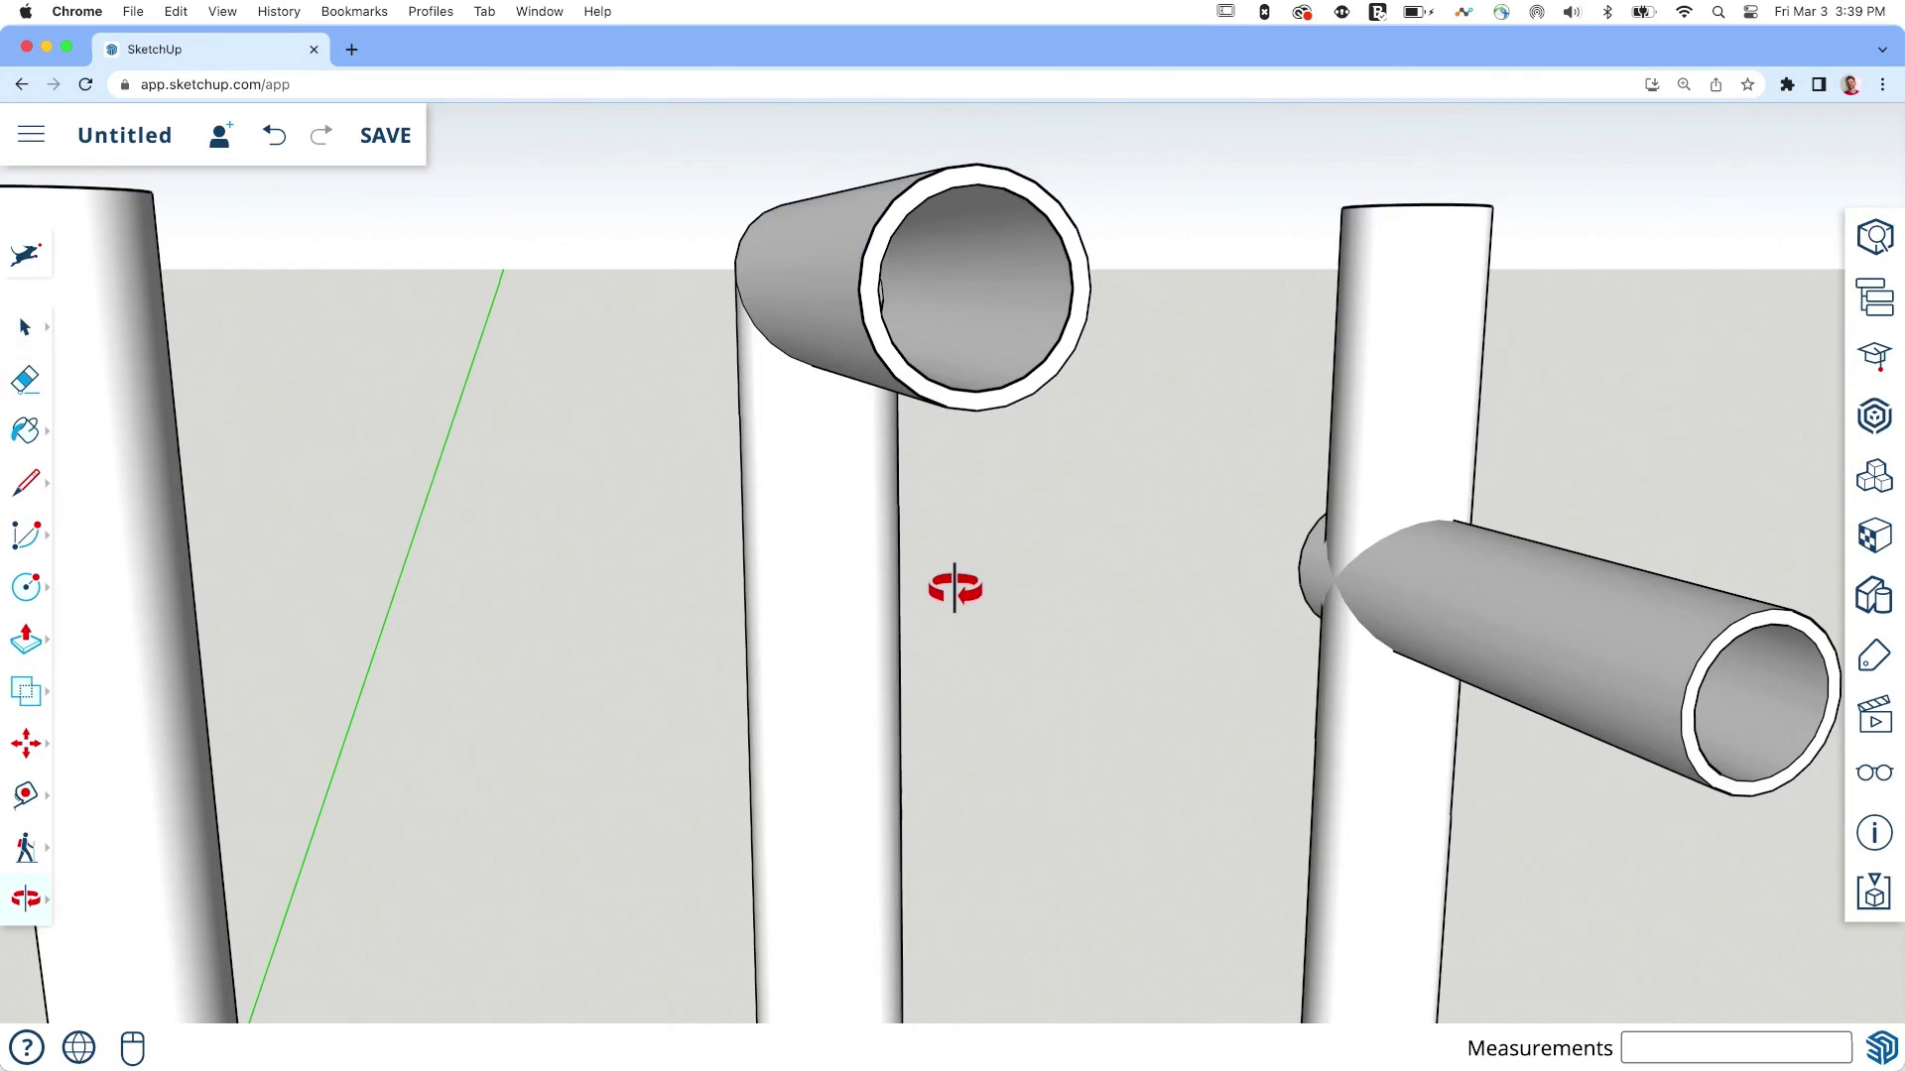
{"action": "scroll", "coordinate": [991, 680], "scroll_direction": "down", "scroll_amount": 5}
{"action": "middle_click_drag", "start_coordinate": [991, 680], "coordinate": [1072, 757]}
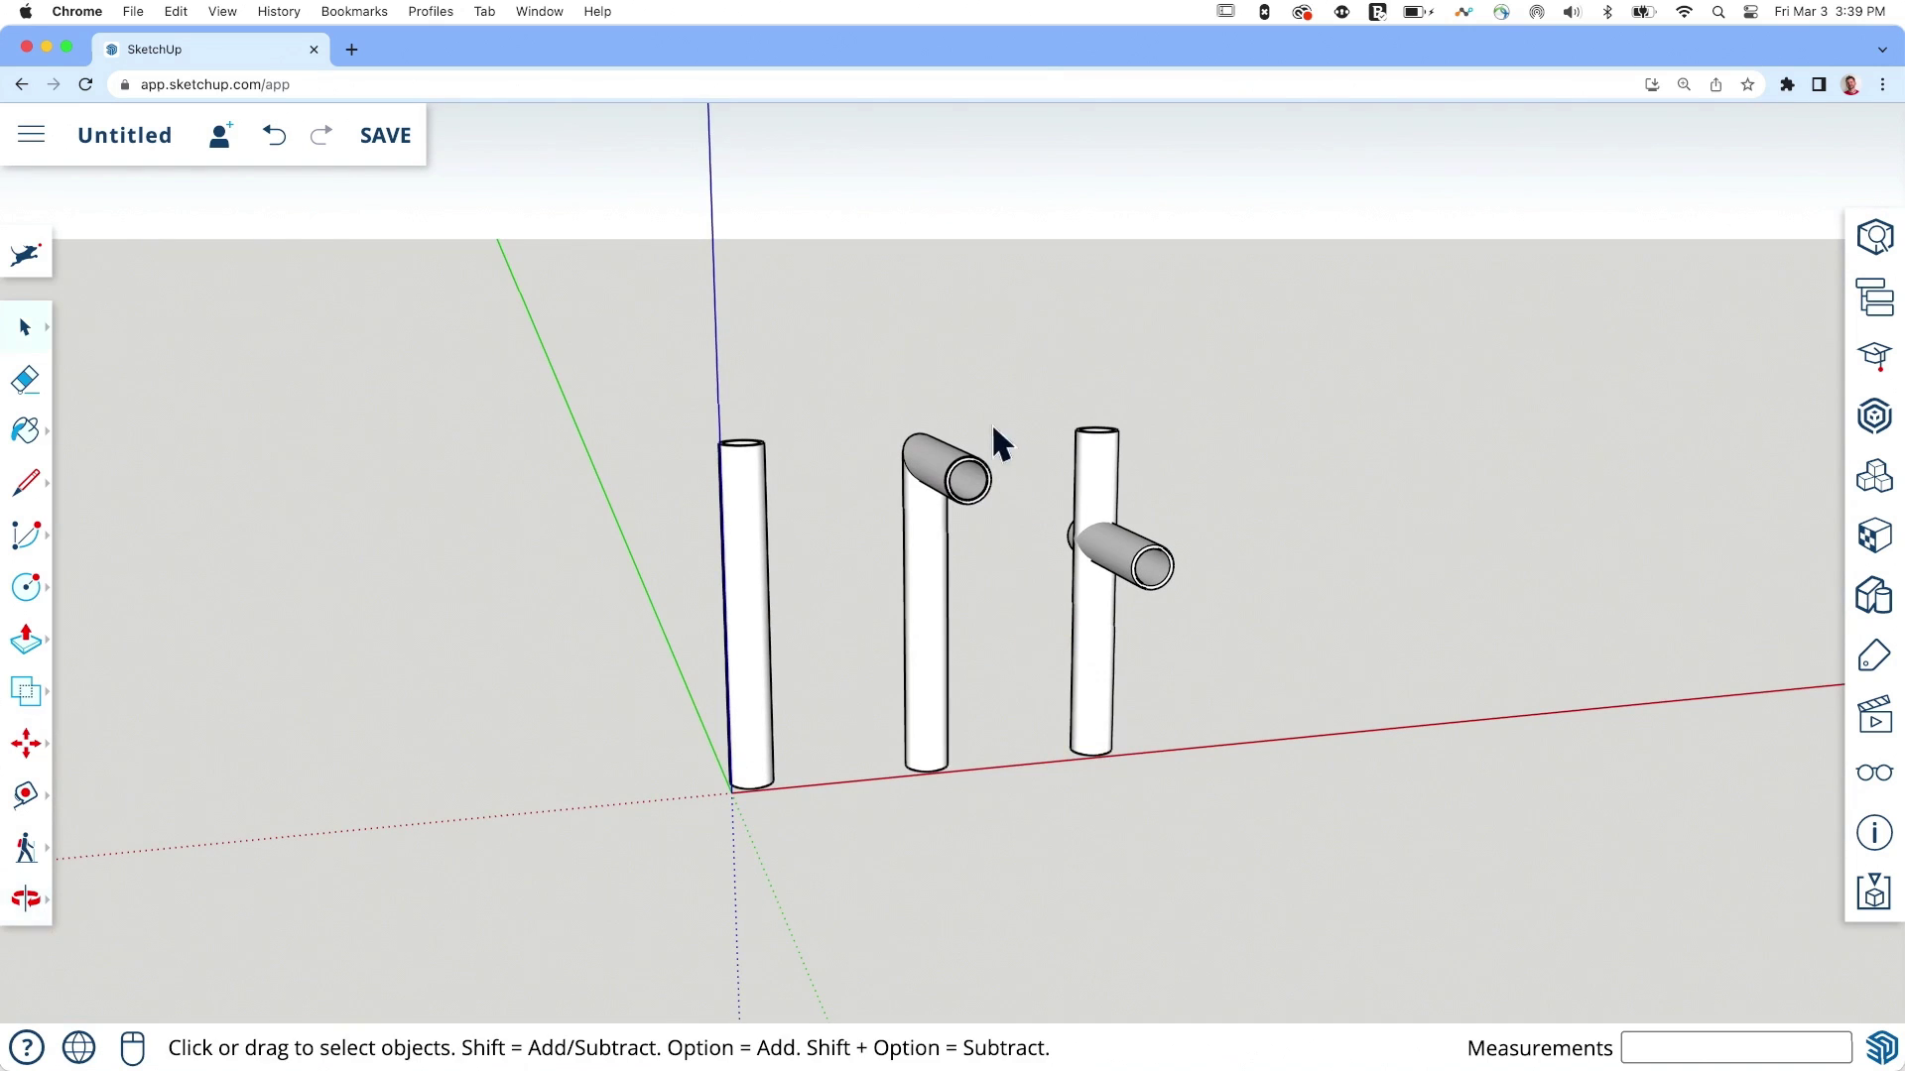
Step: Explode the middle tube's group
{"action": "left_click", "coordinate": [933, 677]}
{"action": "right_click", "coordinate": [938, 651]}
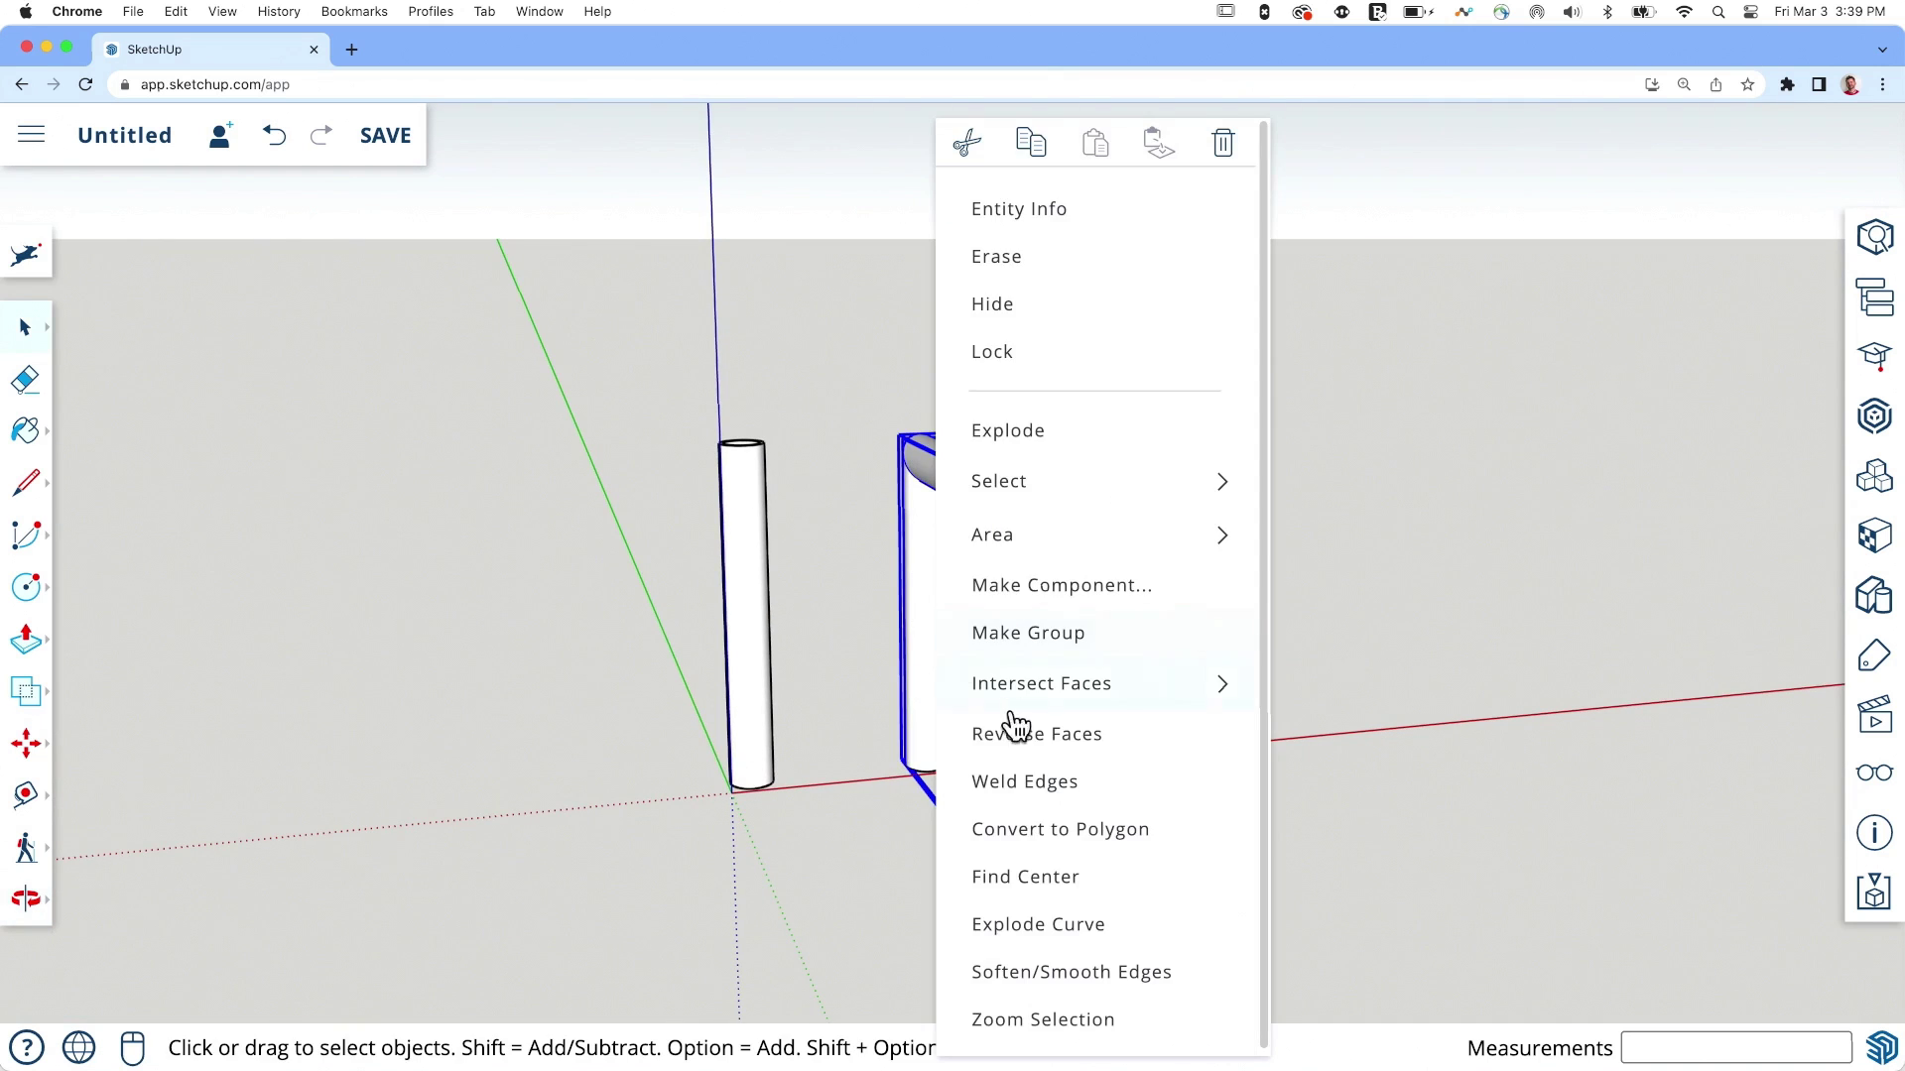
{"action": "left_click", "coordinate": [1042, 449]}
{"action": "left_click", "coordinate": [1010, 427]}
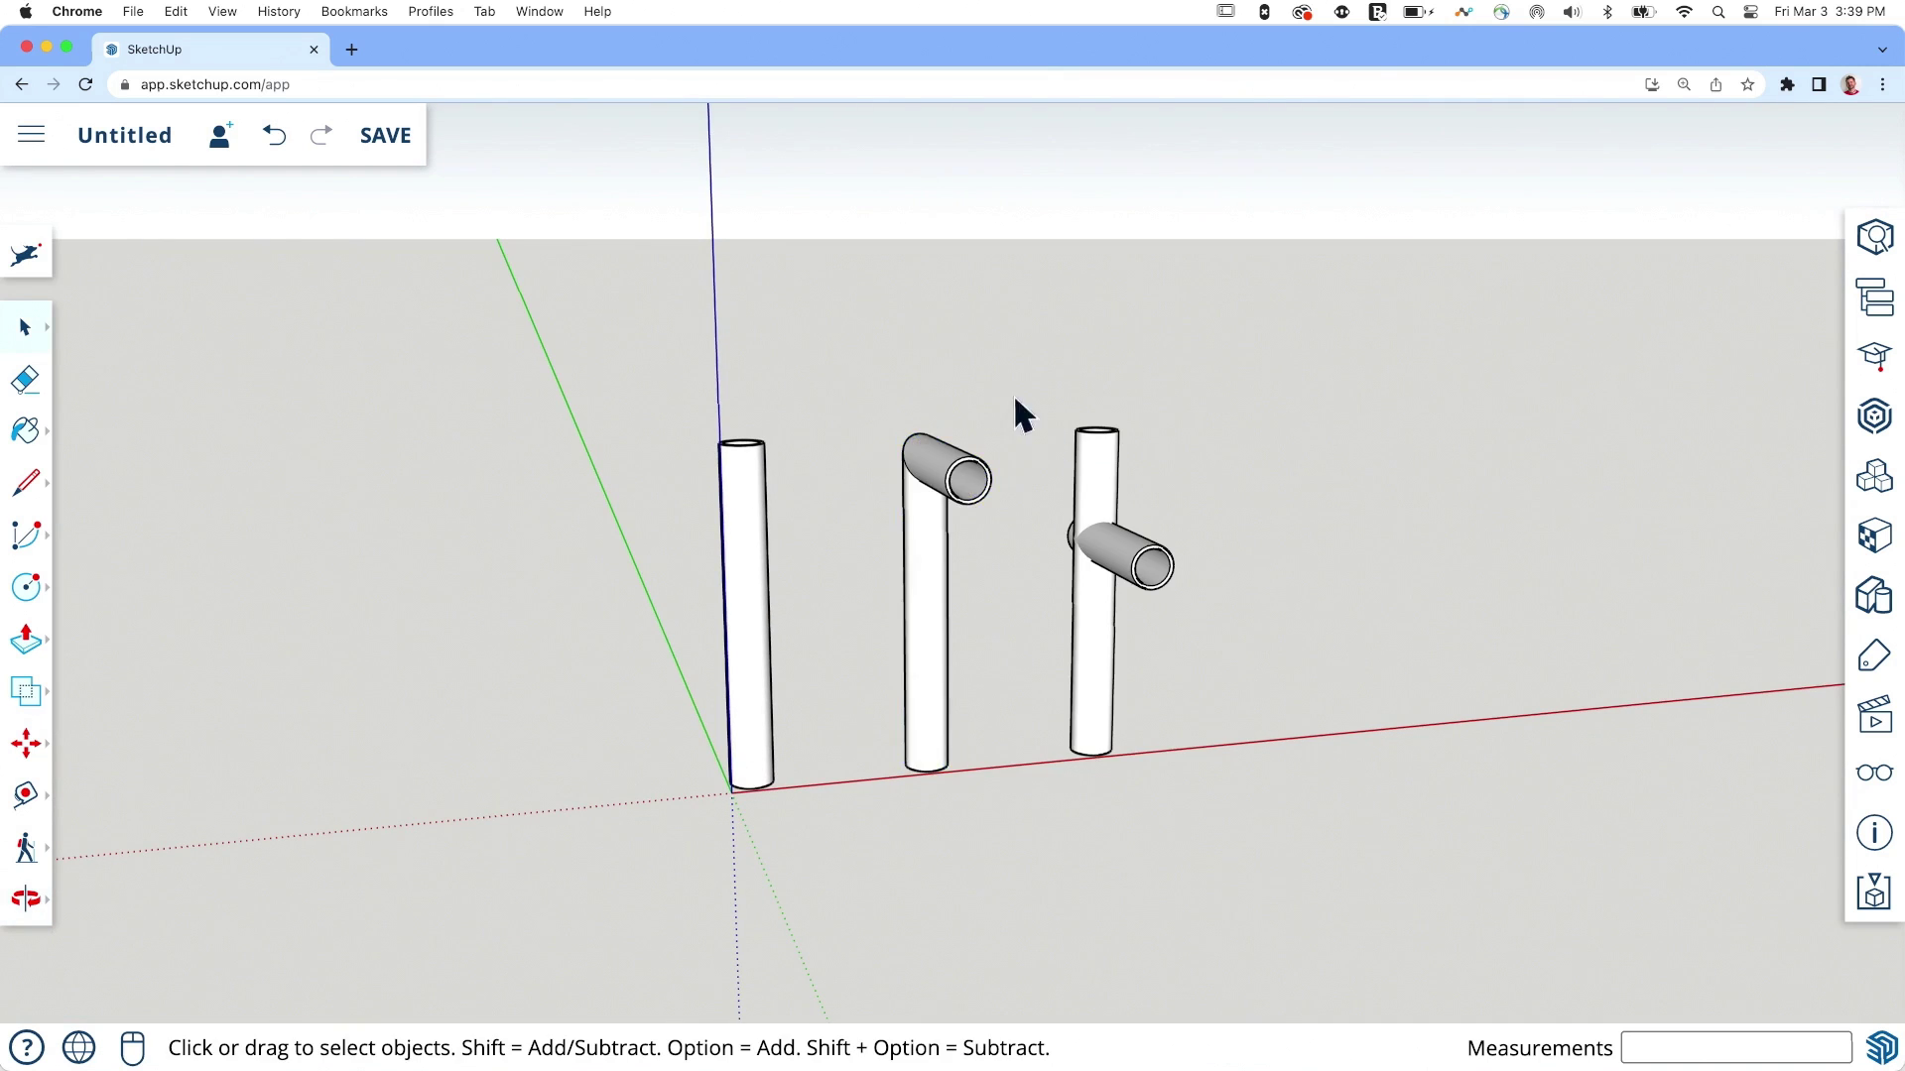
Step: Make the exploded middle-tube geometry one group and orbit in to the pipe joint
{"action": "right_click", "coordinate": [933, 536]}
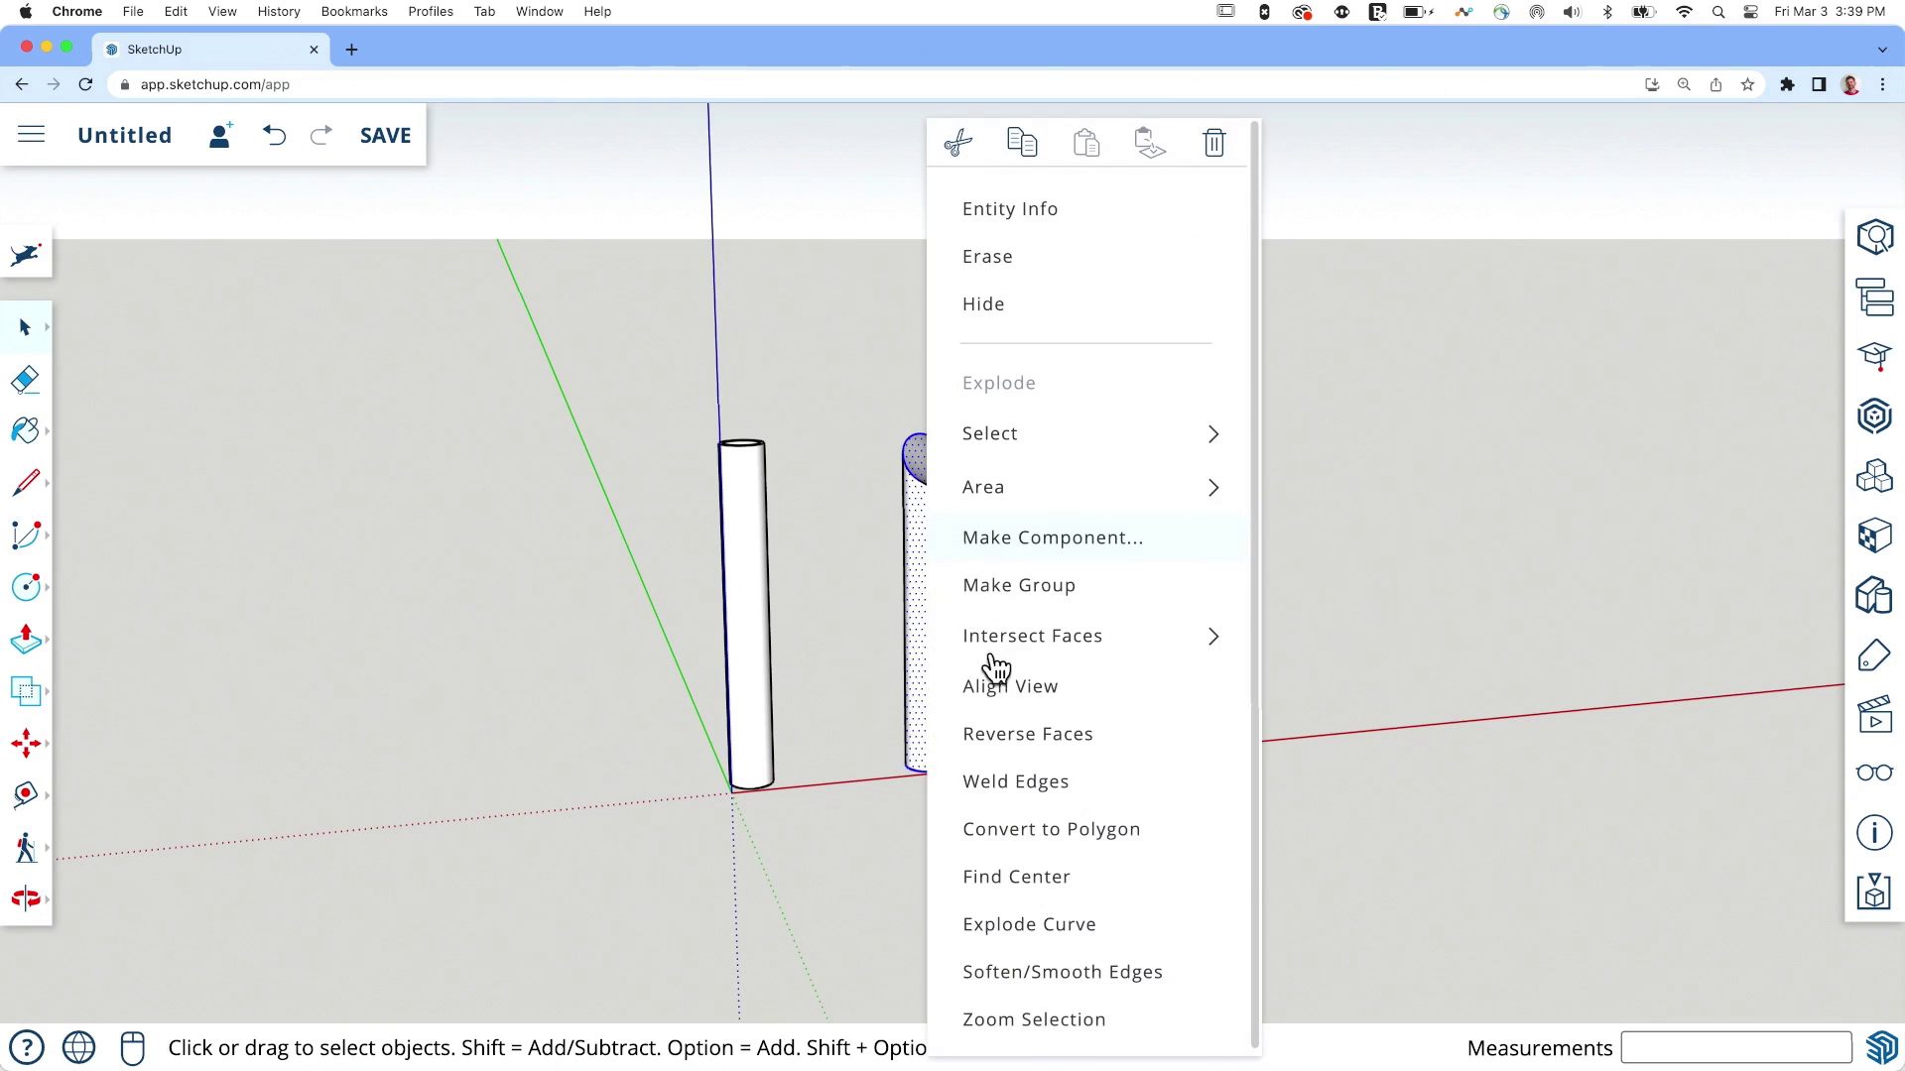
{"action": "left_click", "coordinate": [1045, 585]}
{"action": "middle_click_drag", "start_coordinate": [893, 535], "coordinate": [1357, 518]}
{"action": "middle_click_drag", "start_coordinate": [1330, 465], "coordinate": [1076, 480]}
{"action": "middle_click_drag", "start_coordinate": [1397, 513], "coordinate": [859, 663]}
{"action": "scroll", "coordinate": [763, 643], "scroll_direction": "up", "scroll_amount": 5}
{"action": "middle_click_drag", "start_coordinate": [736, 595], "coordinate": [978, 587]}
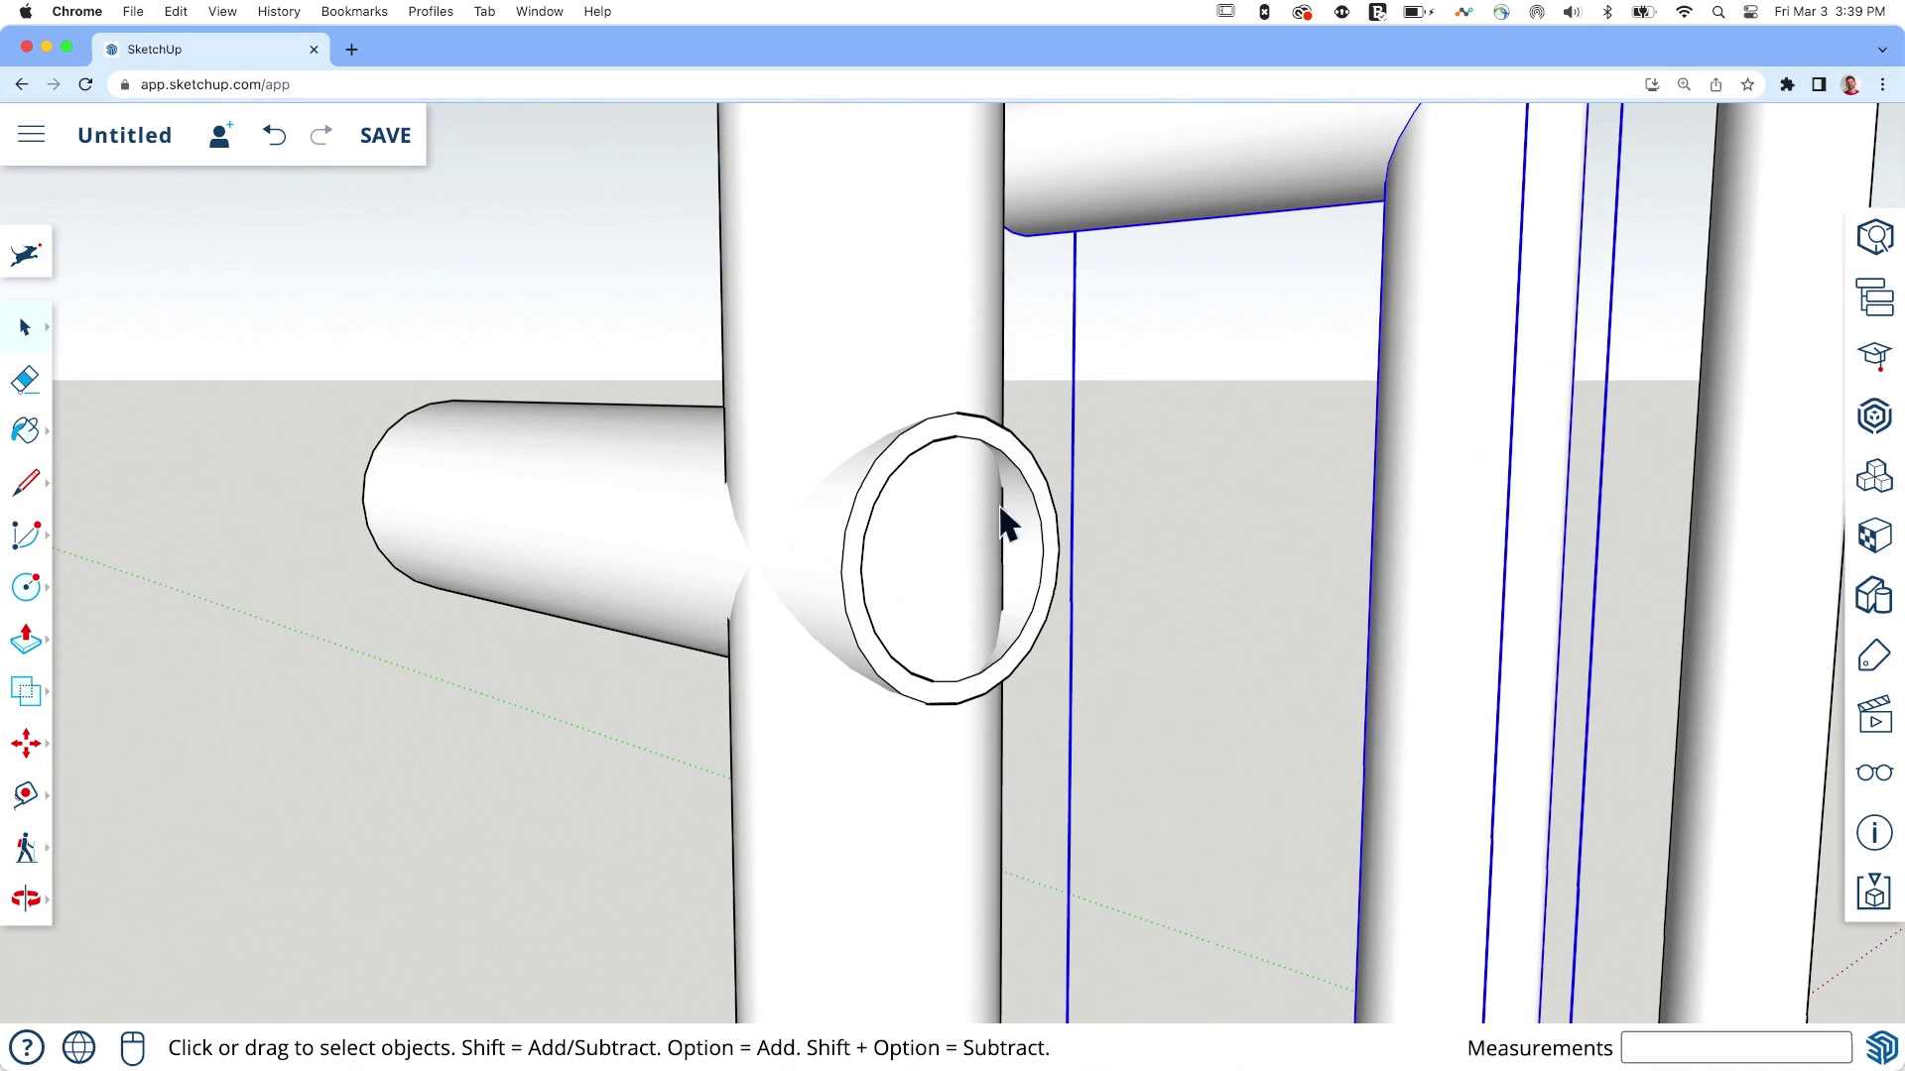
Step: Open the horizontal pipe group for editing
{"action": "middle_click_drag", "start_coordinate": [887, 550], "coordinate": [889, 645]}
{"action": "left_click", "coordinate": [1058, 613]}
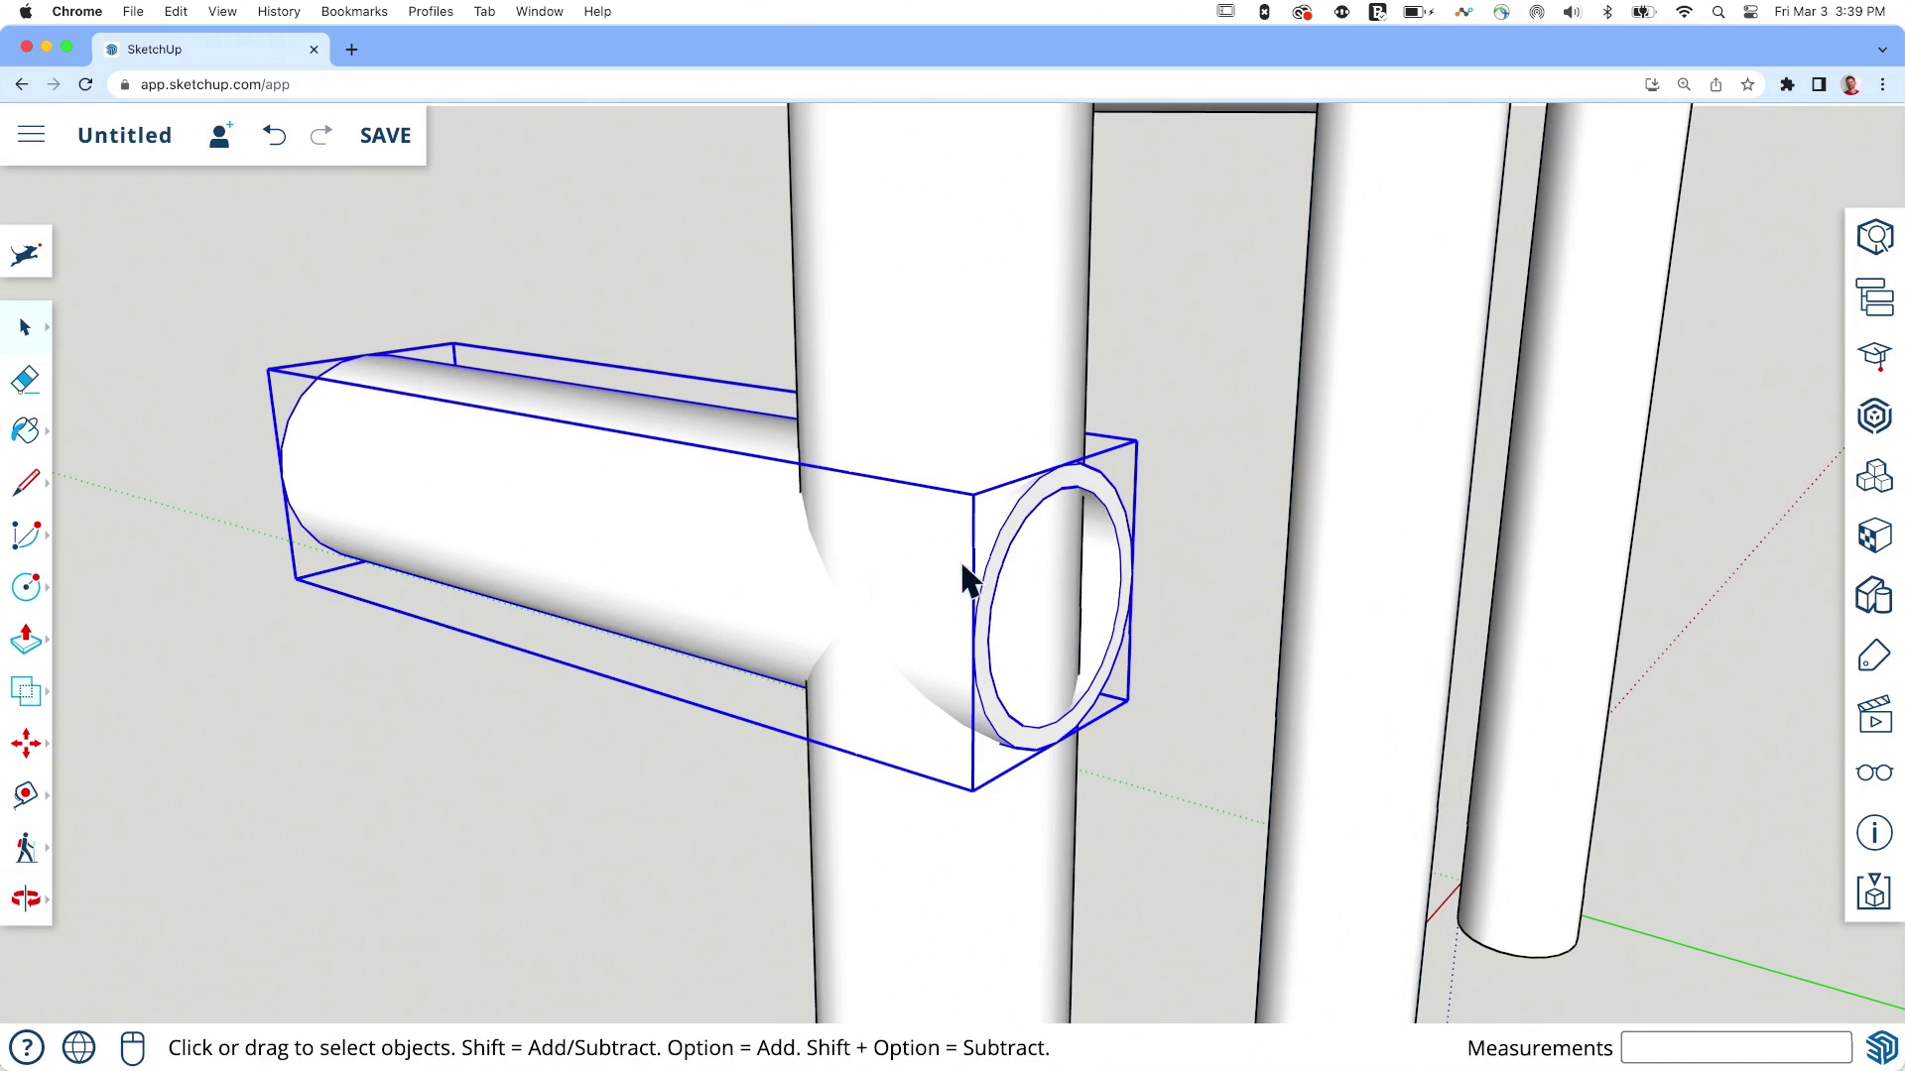
{"action": "key", "text": "p"}
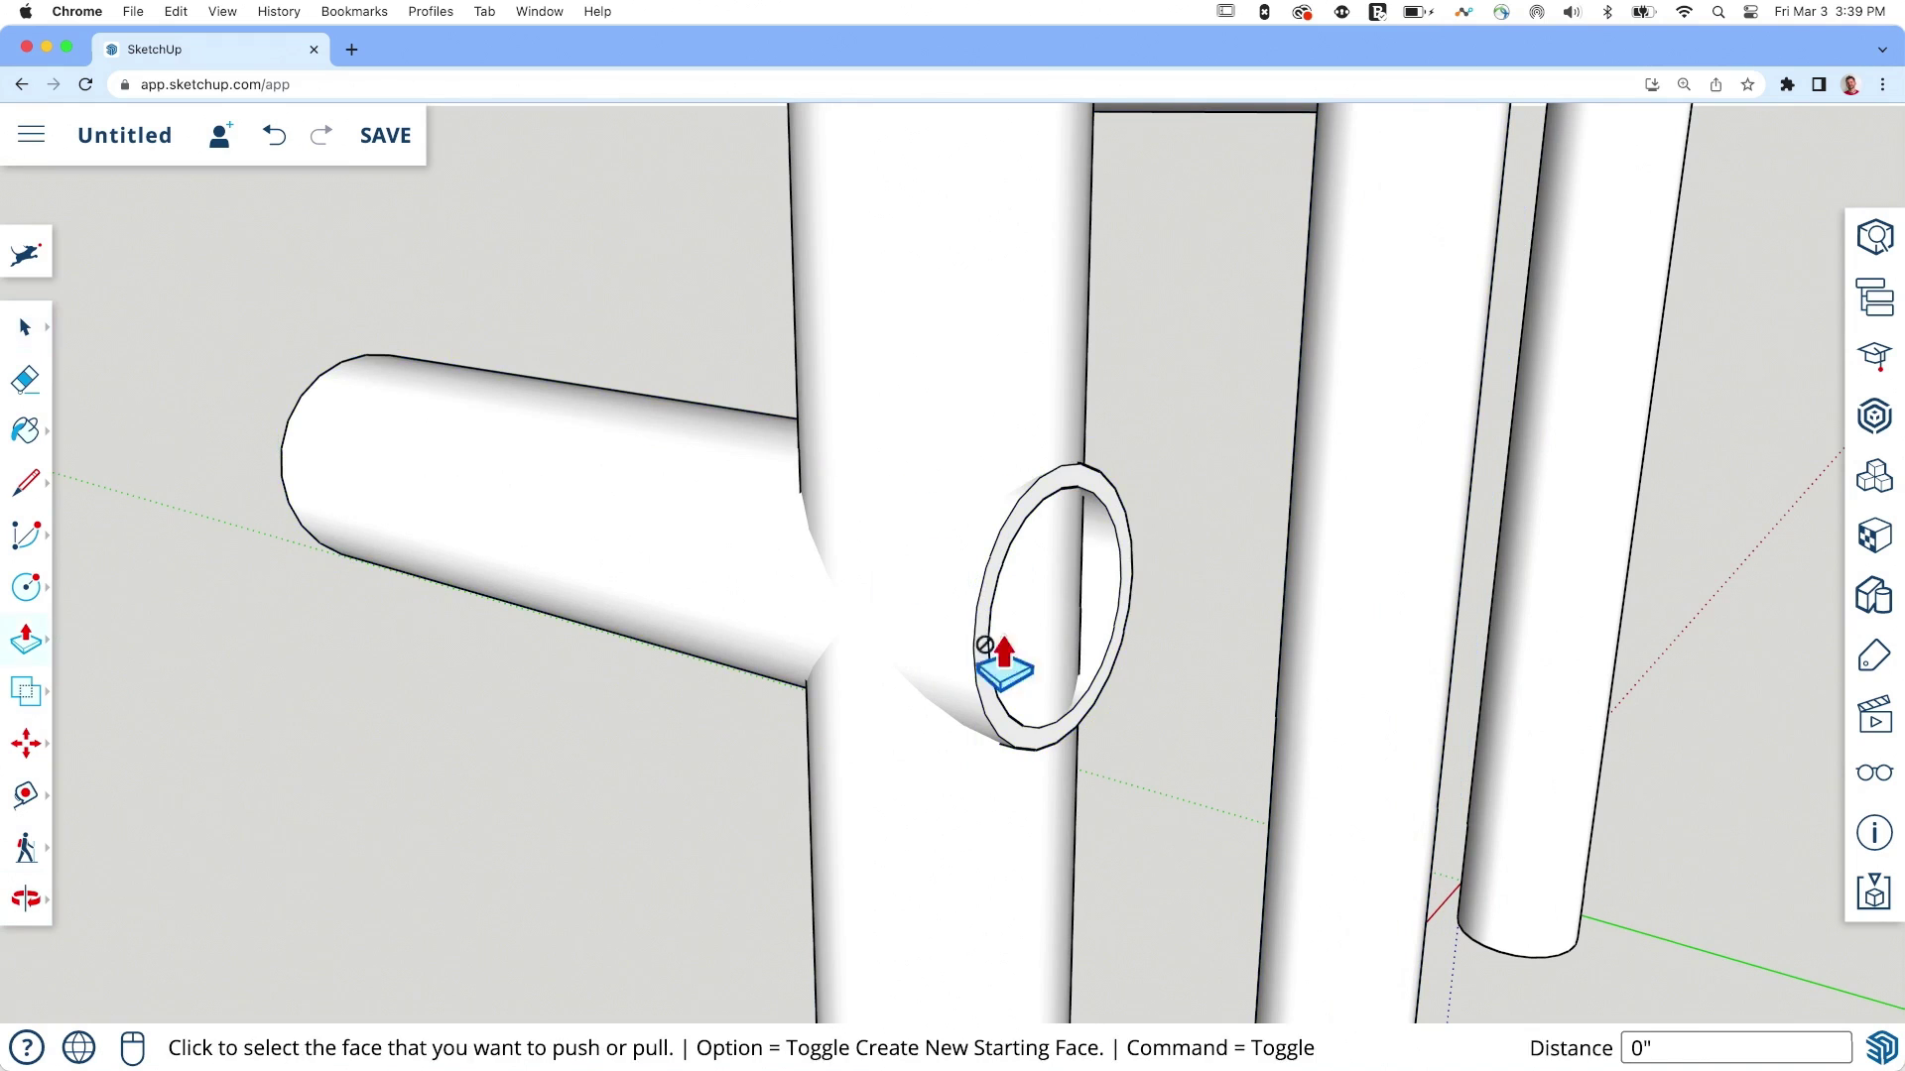
{"action": "key", "text": "space"}
{"action": "double_click", "coordinate": [741, 545]}
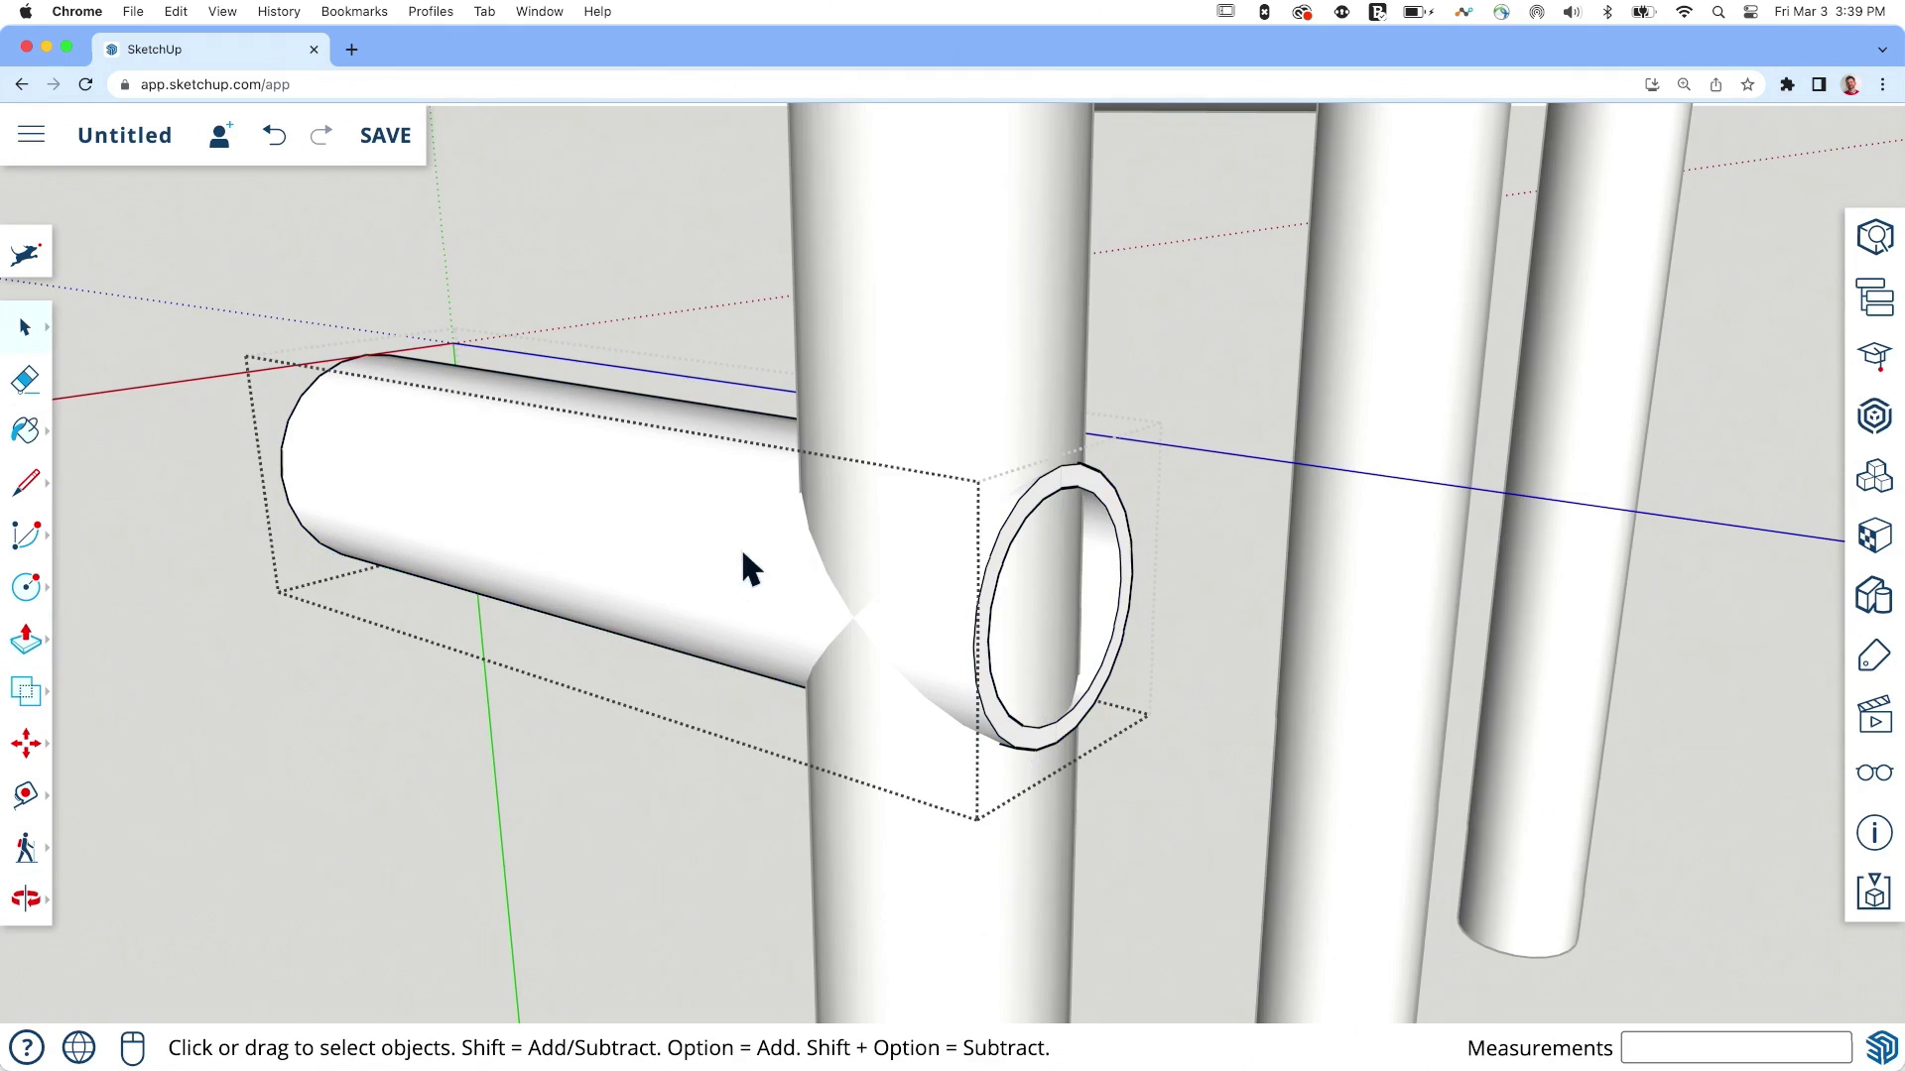
Step: Push the side tube's end ring back to the vertical tube's rim, then inspect the tube end
{"action": "key", "text": "p"}
{"action": "left_click", "coordinate": [983, 679]}
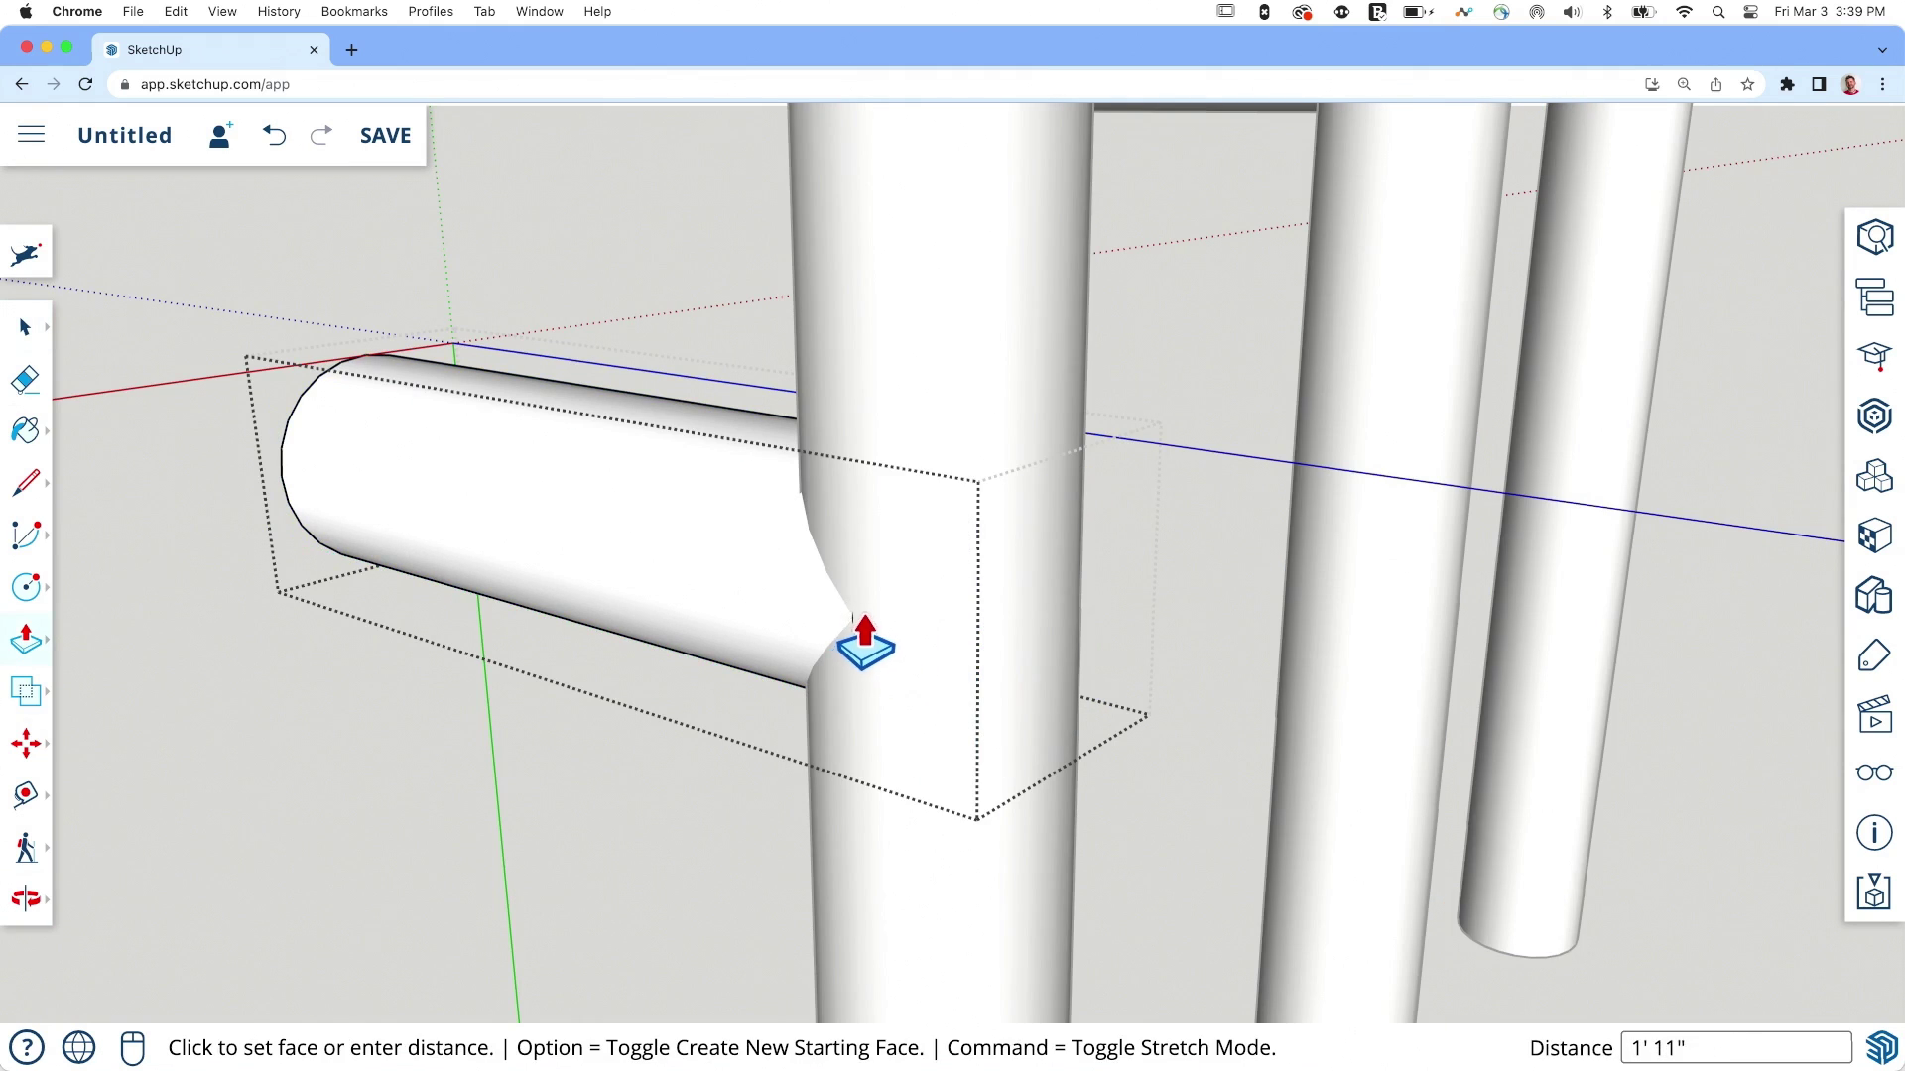
{"action": "scroll", "coordinate": [853, 650], "scroll_direction": "down", "scroll_amount": 5}
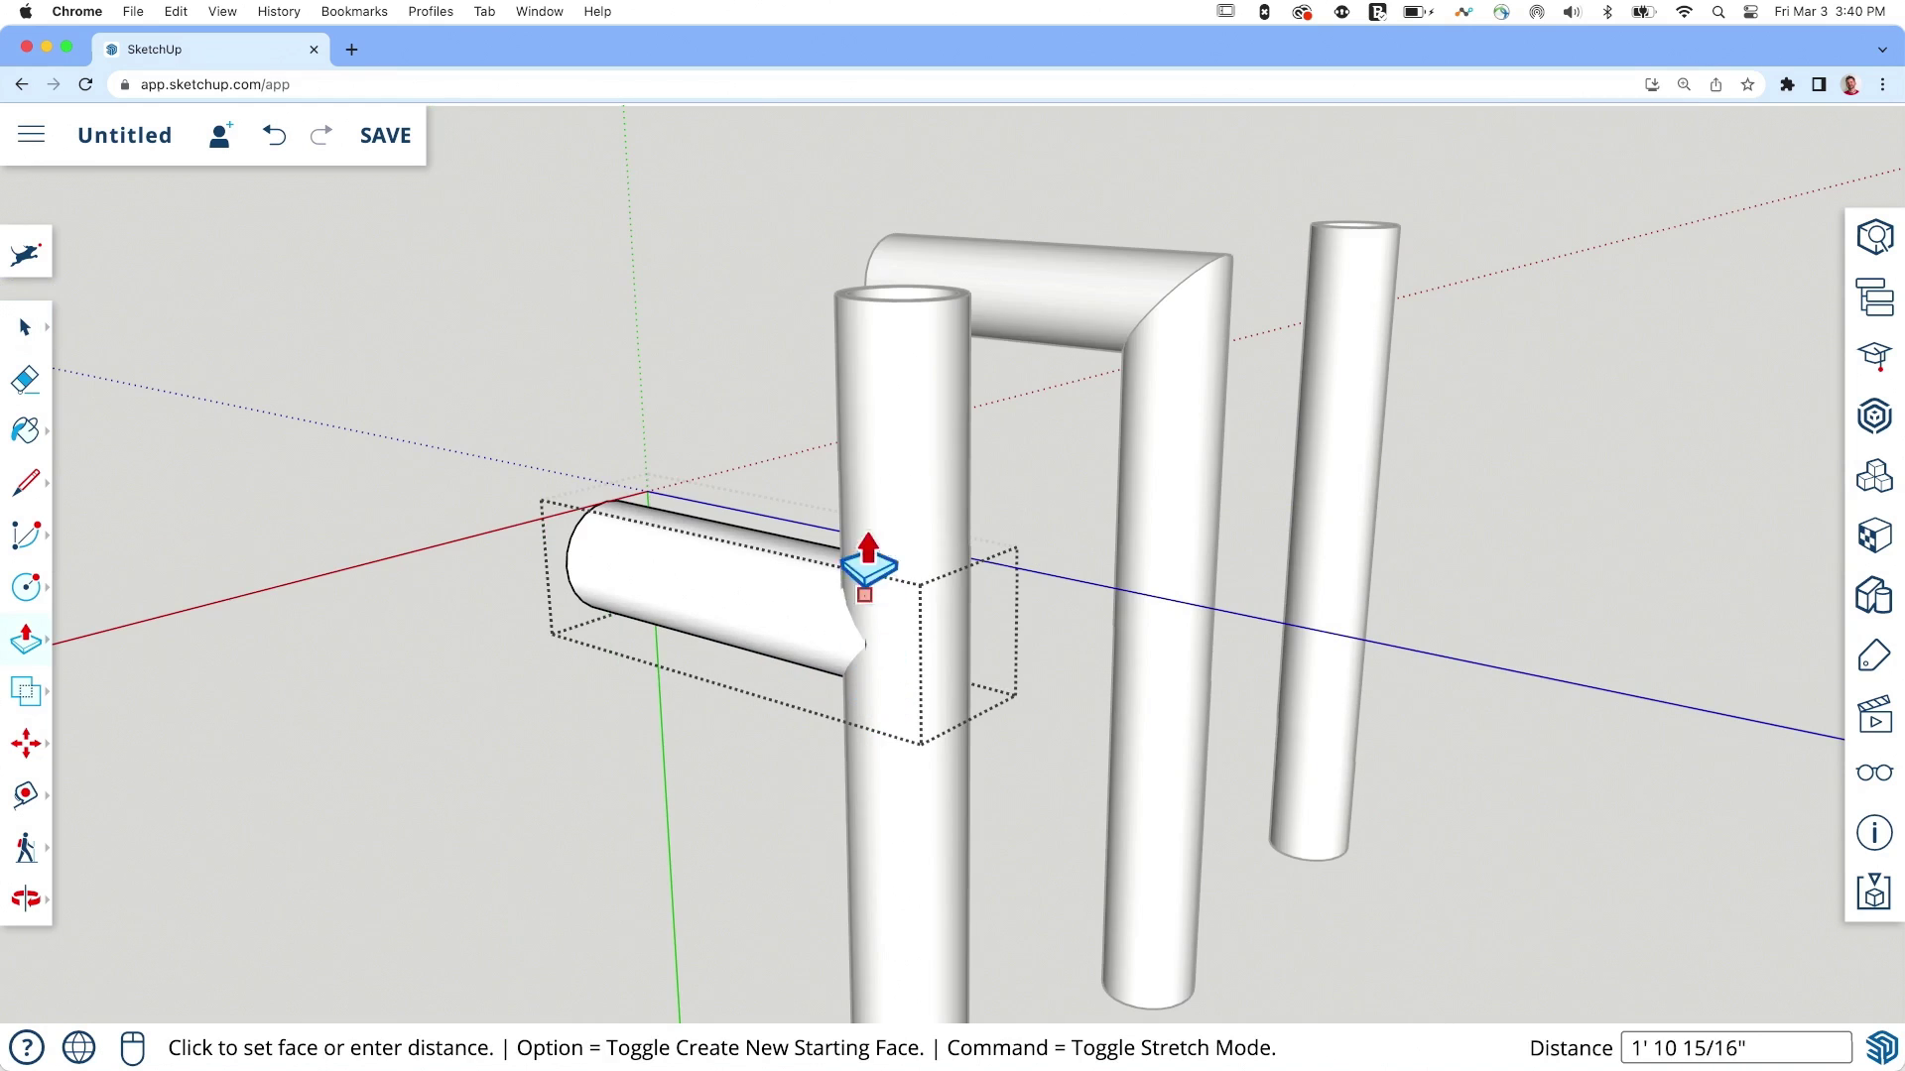
{"action": "left_click", "coordinate": [873, 302]}
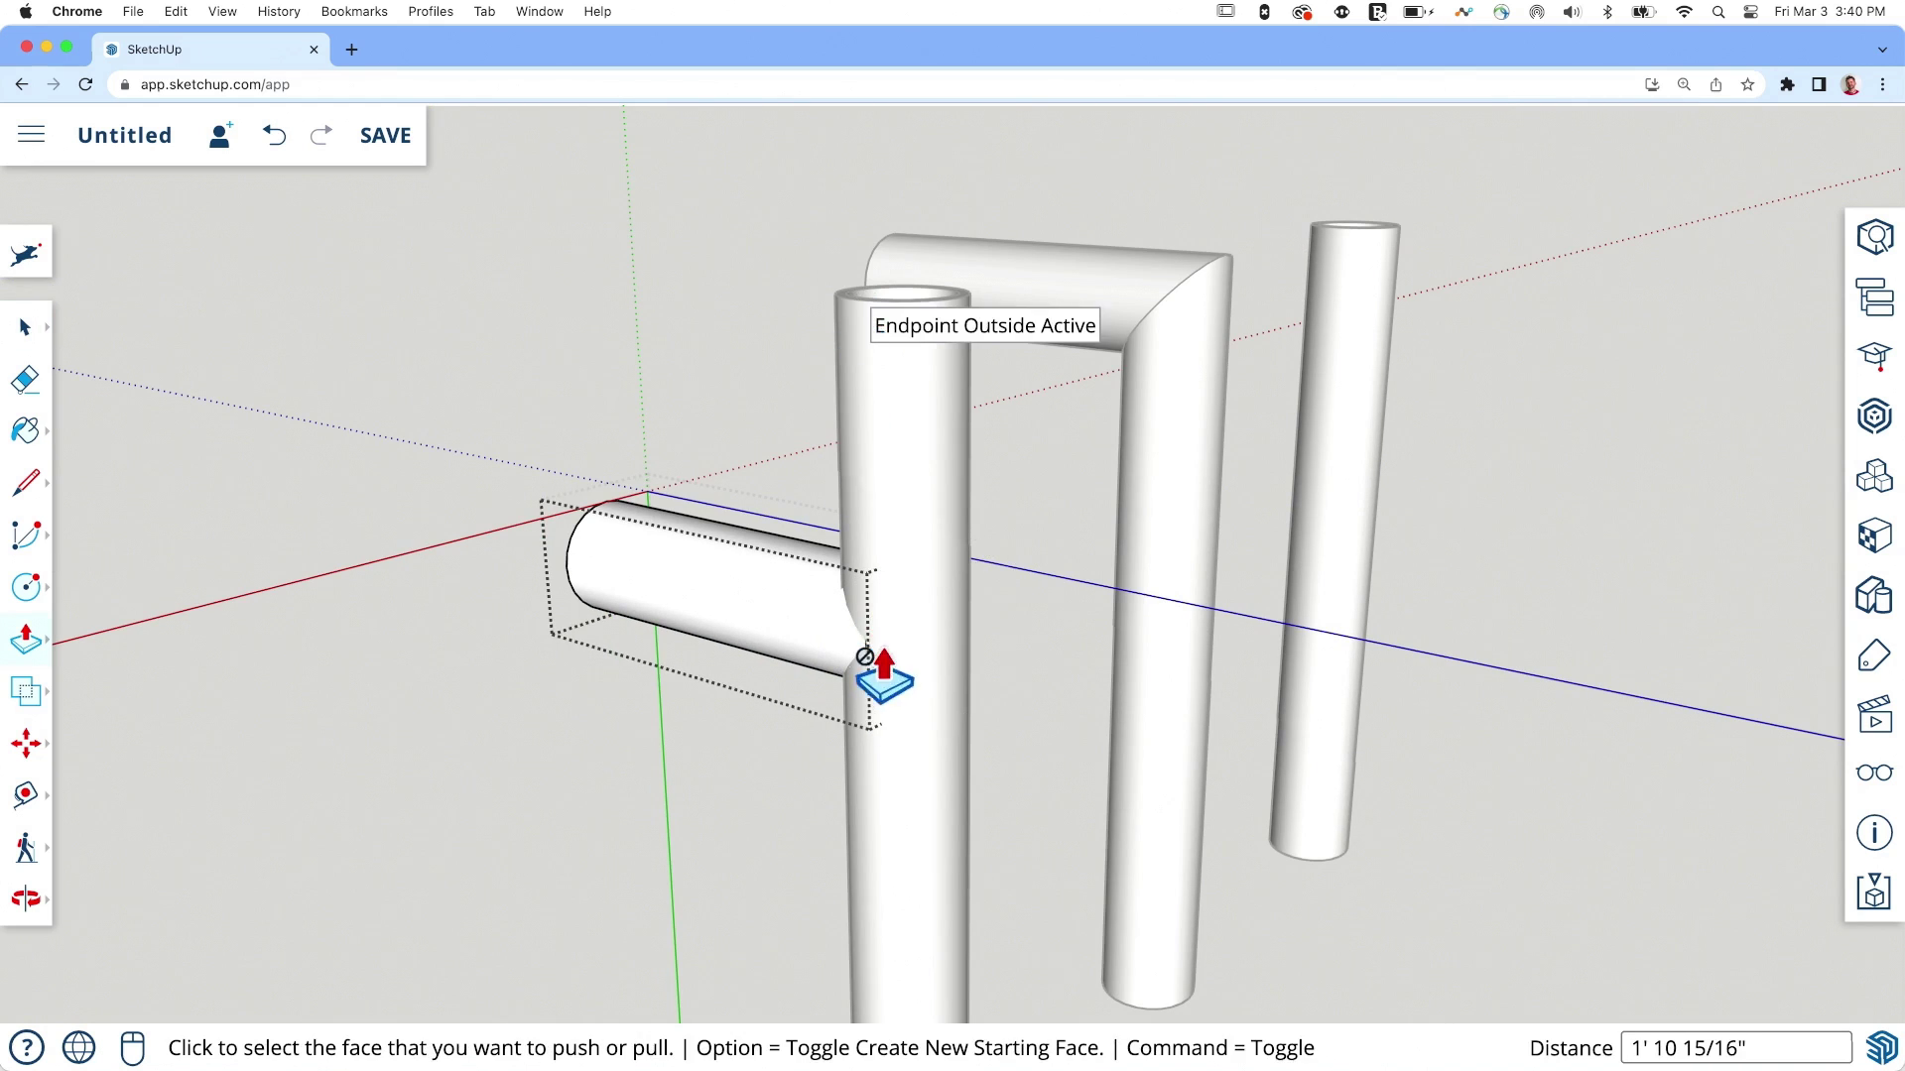
{"action": "middle_click_drag", "start_coordinate": [831, 732], "coordinate": [787, 710]}
{"action": "scroll", "coordinate": [765, 519], "scroll_direction": "up", "scroll_amount": 3}
{"action": "scroll", "coordinate": [826, 553], "scroll_direction": "up", "scroll_amount": 5}
{"action": "scroll", "coordinate": [919, 531], "scroll_direction": "down", "scroll_amount": 6}
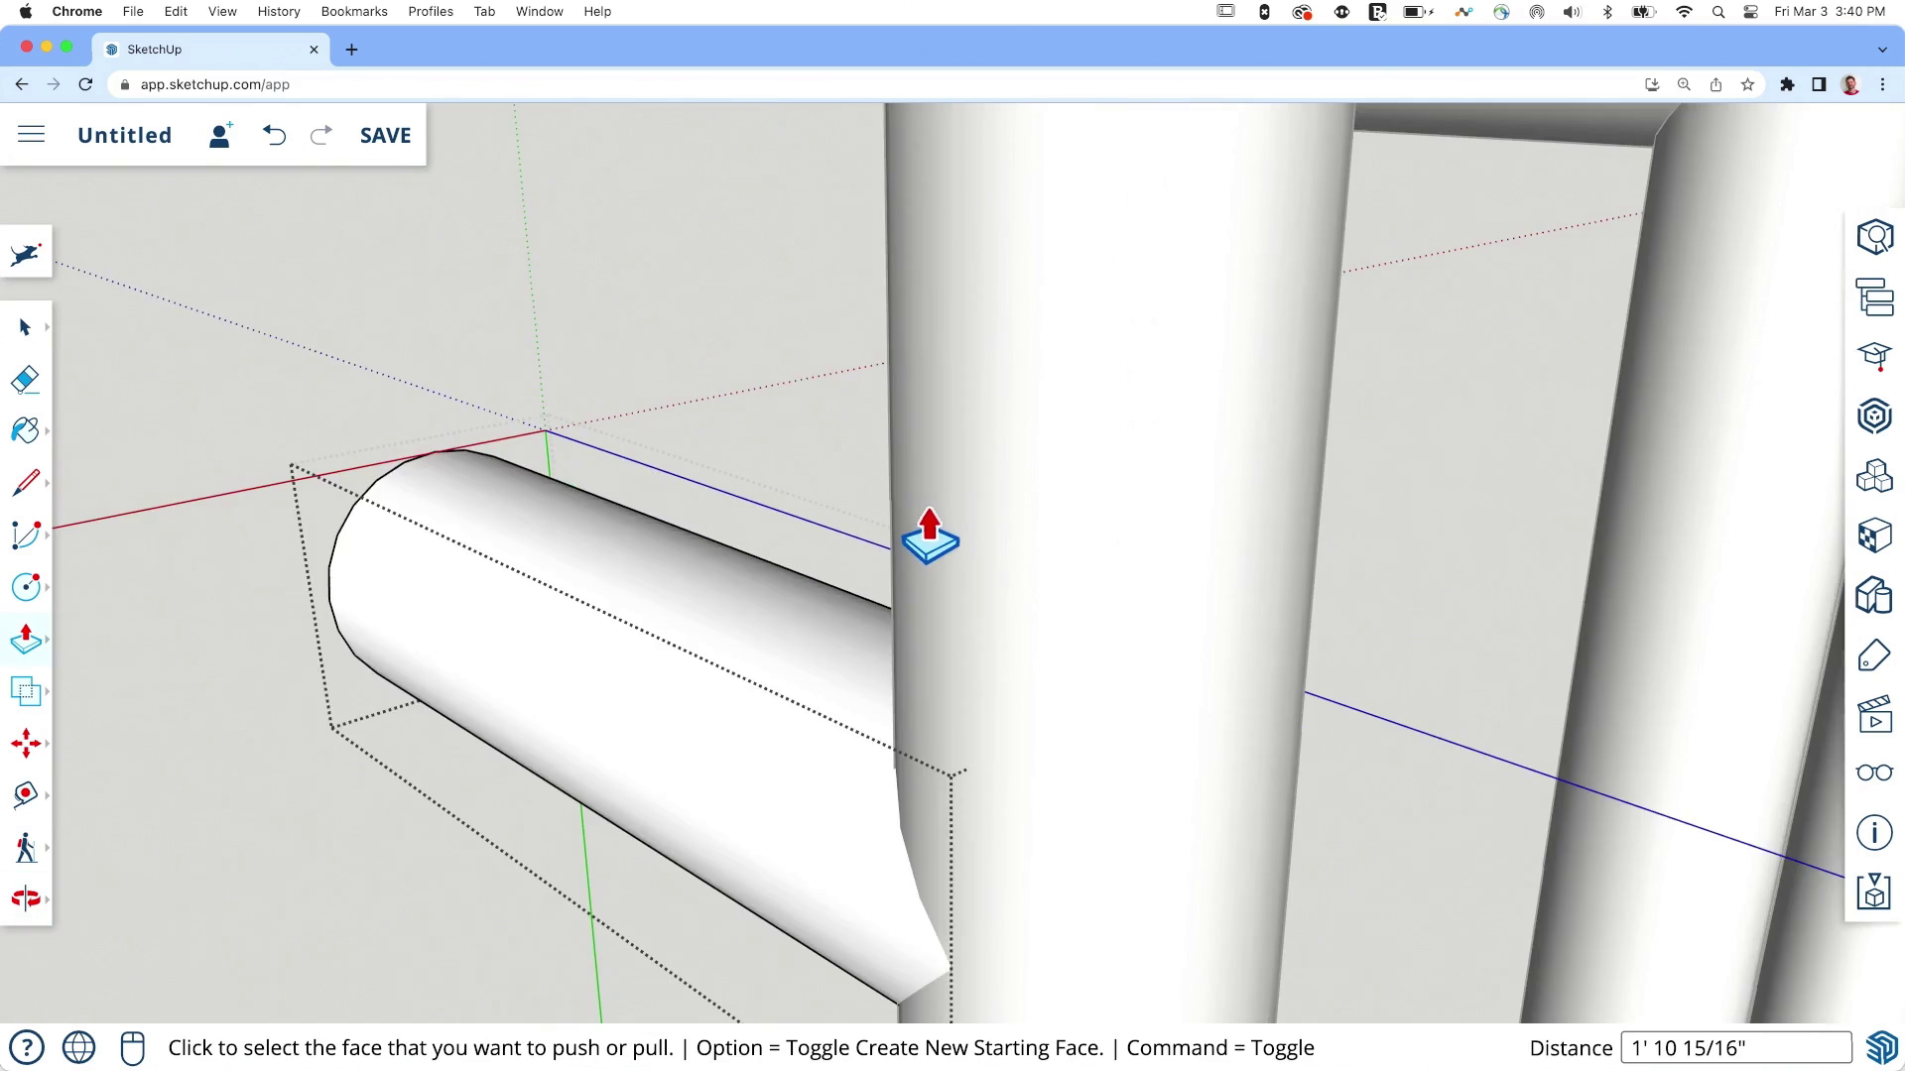
{"action": "middle_click_drag", "start_coordinate": [930, 536], "coordinate": [807, 913]}
{"action": "scroll", "coordinate": [830, 893], "scroll_direction": "up", "scroll_amount": 8}
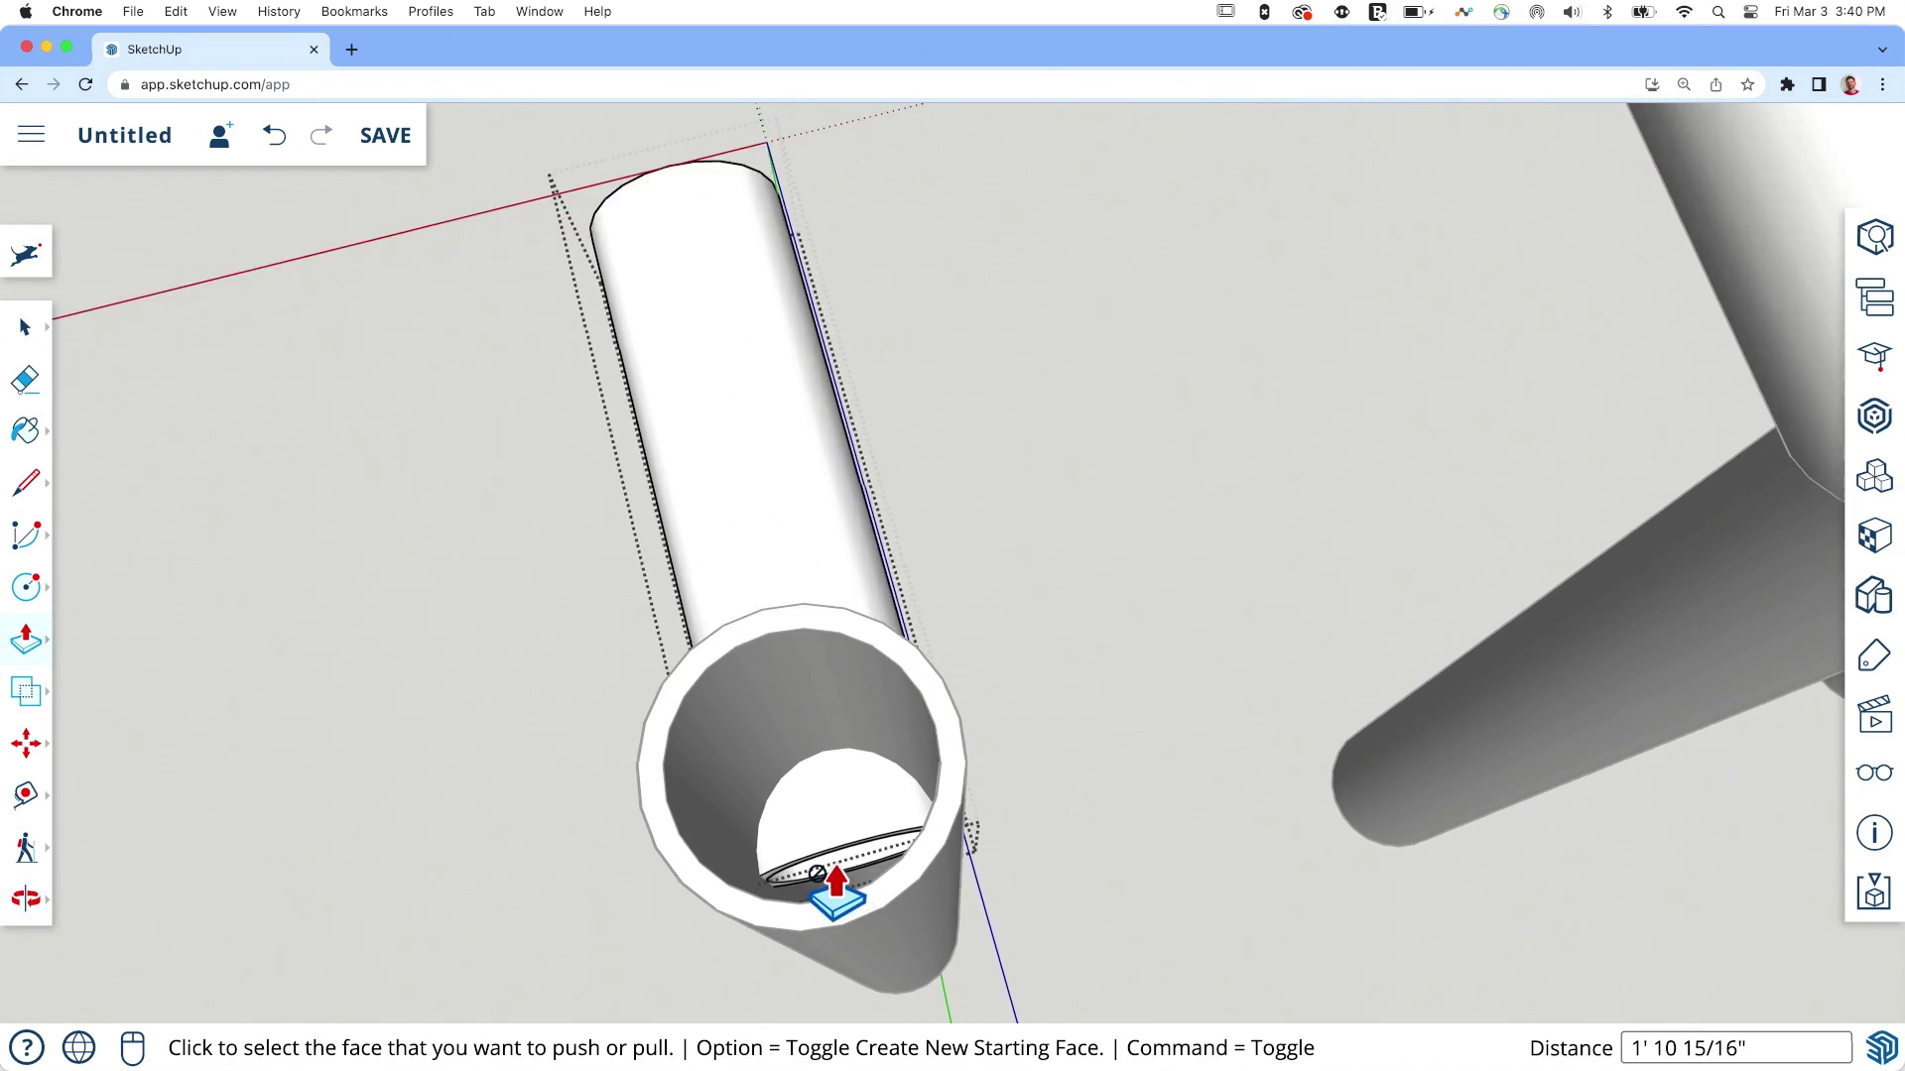
{"action": "key", "text": "space"}
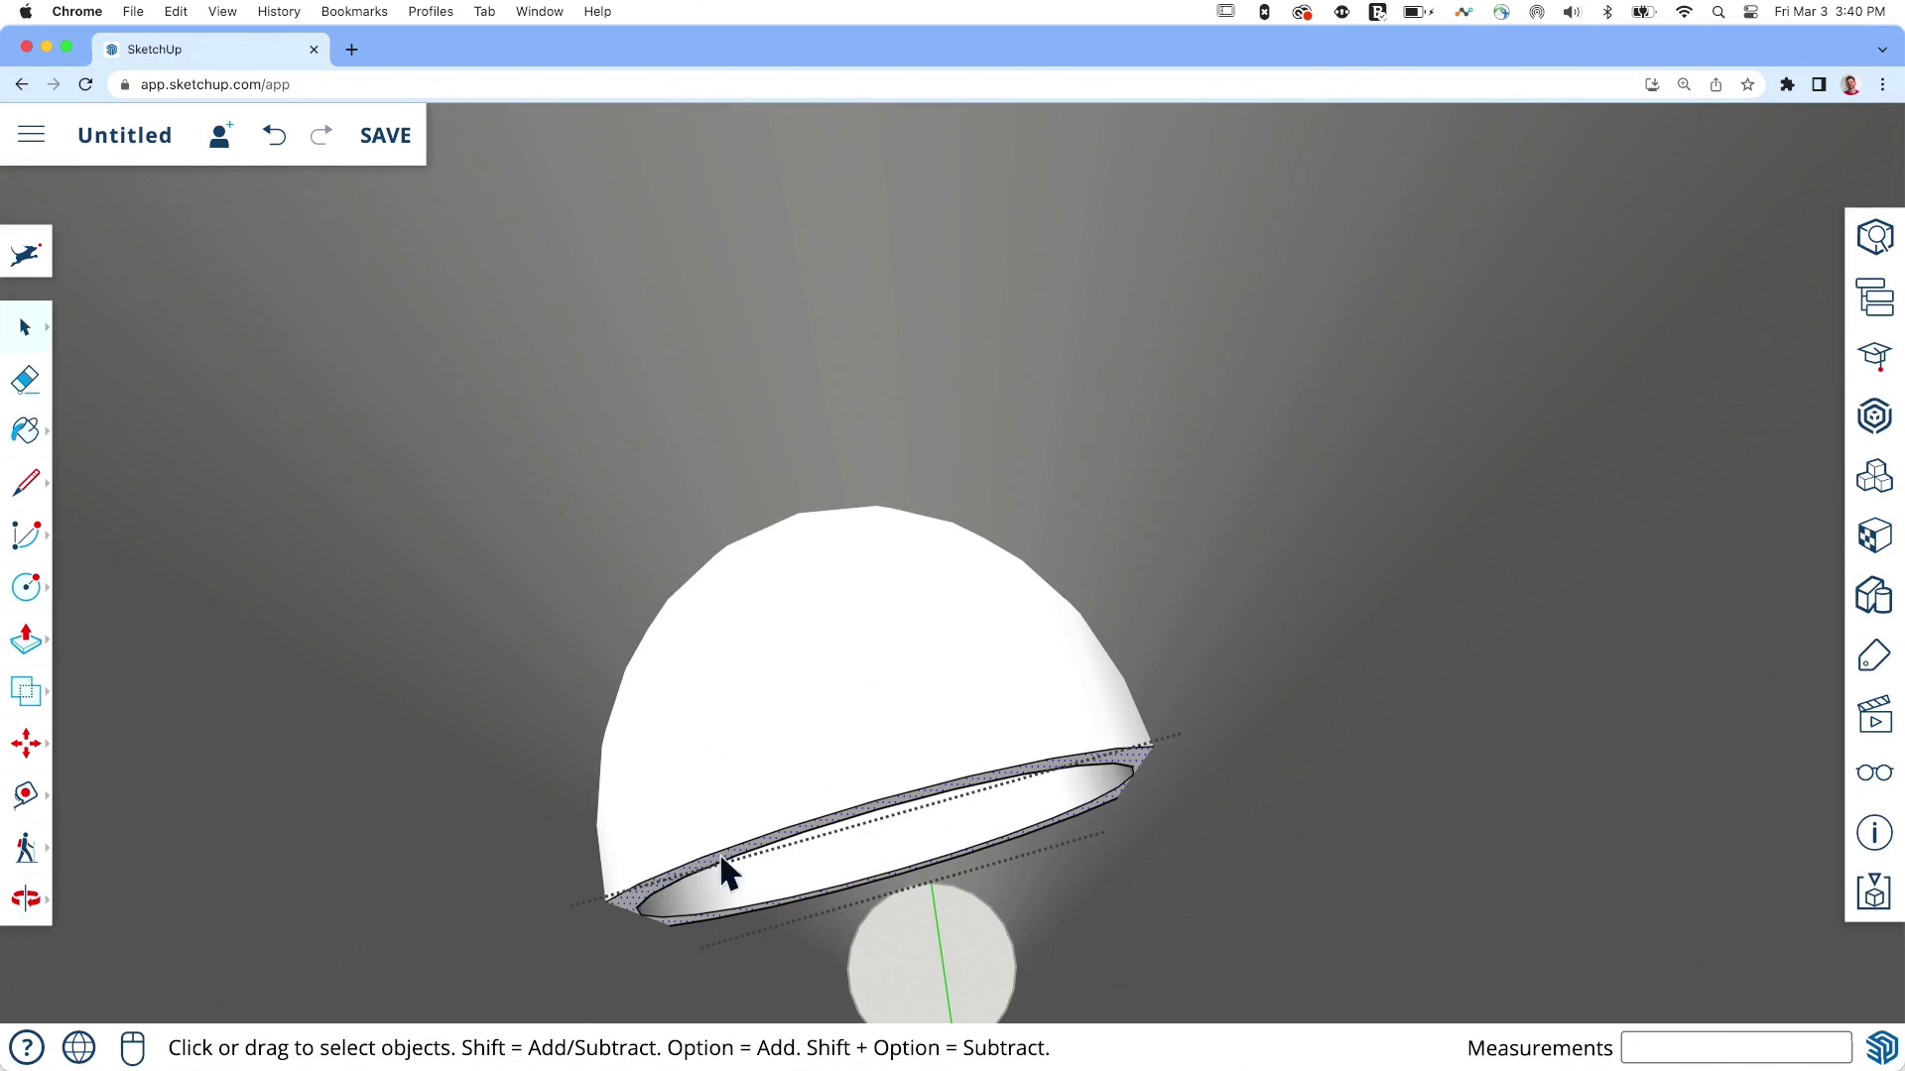
{"action": "left_click", "coordinate": [1148, 760]}
{"action": "scroll", "coordinate": [1148, 769], "scroll_direction": "down", "scroll_amount": 2}
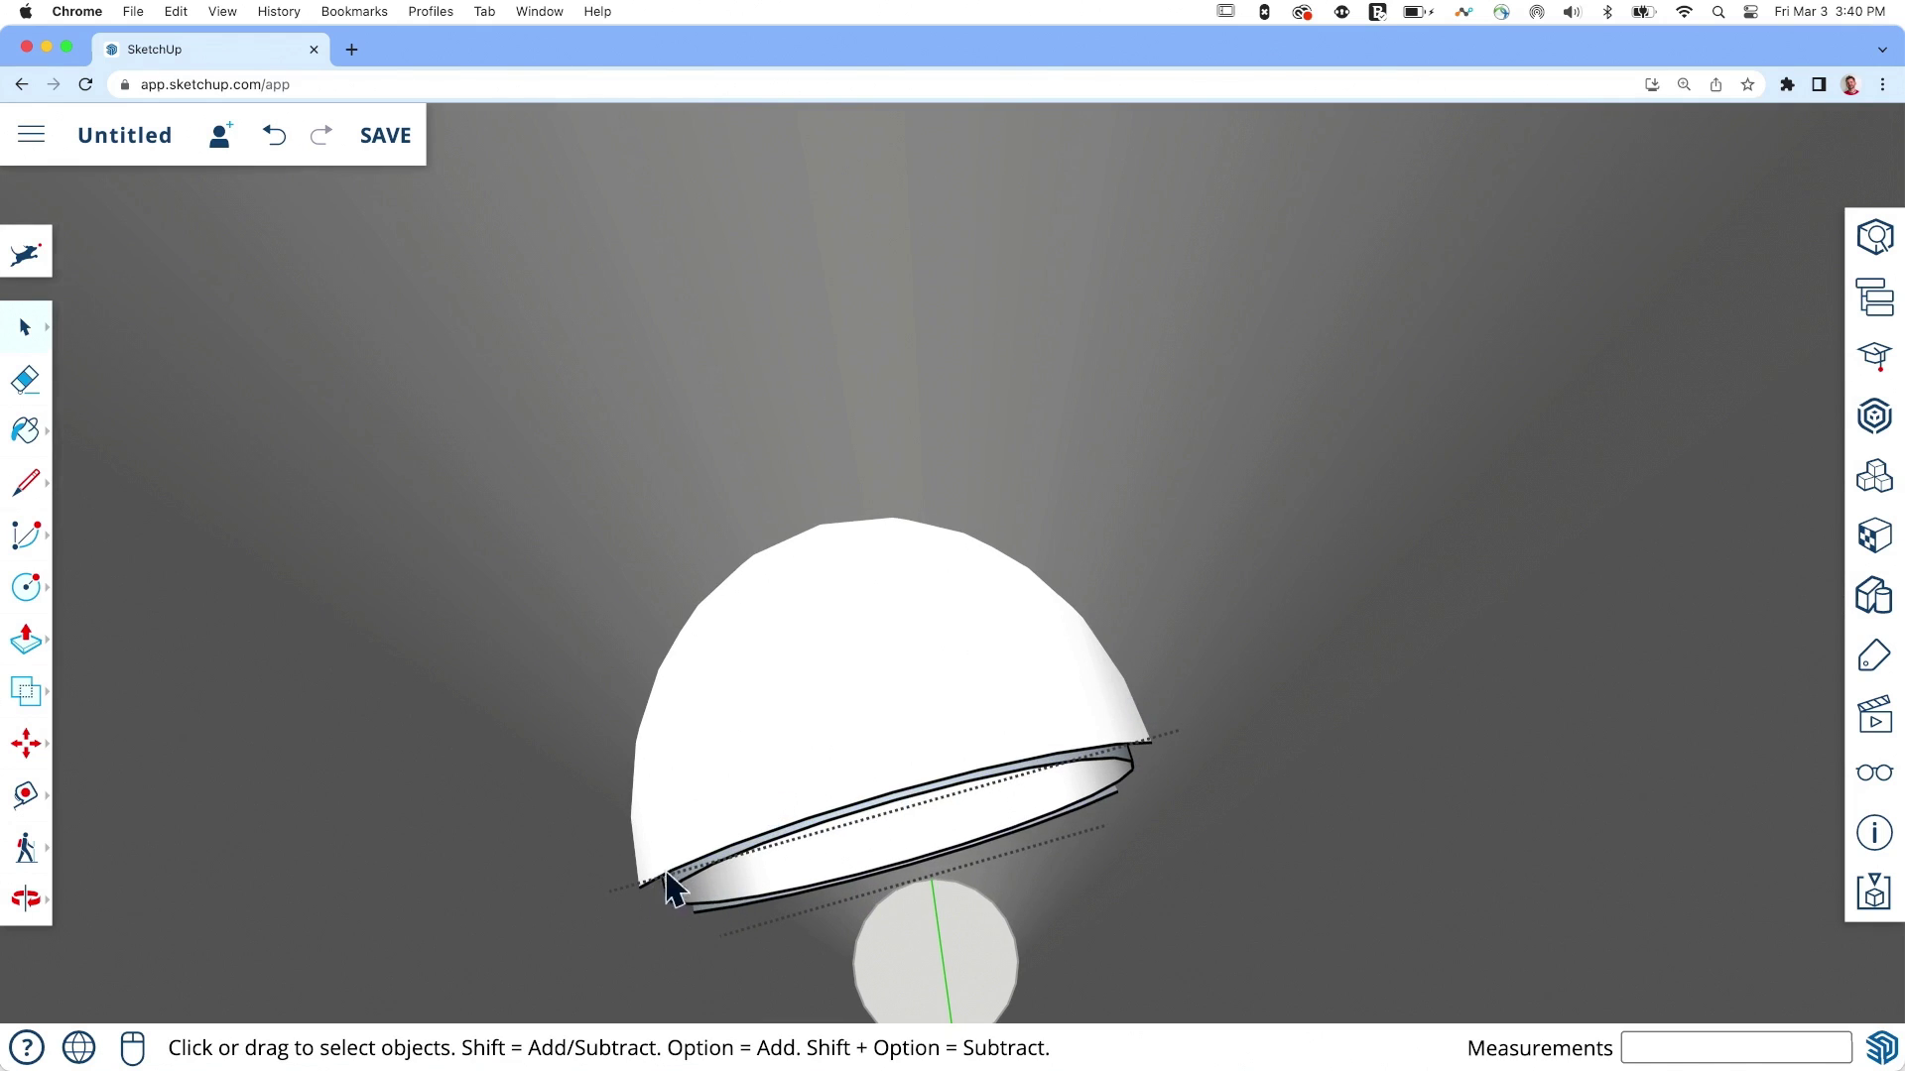
{"action": "middle_click_drag", "start_coordinate": [897, 795], "coordinate": [1334, 665]}
{"action": "scroll", "coordinate": [1054, 770], "scroll_direction": "up", "scroll_amount": 5}
{"action": "scroll", "coordinate": [1330, 833], "scroll_direction": "down", "scroll_amount": 3}
{"action": "scroll", "coordinate": [1255, 806], "scroll_direction": "down", "scroll_amount": 5}
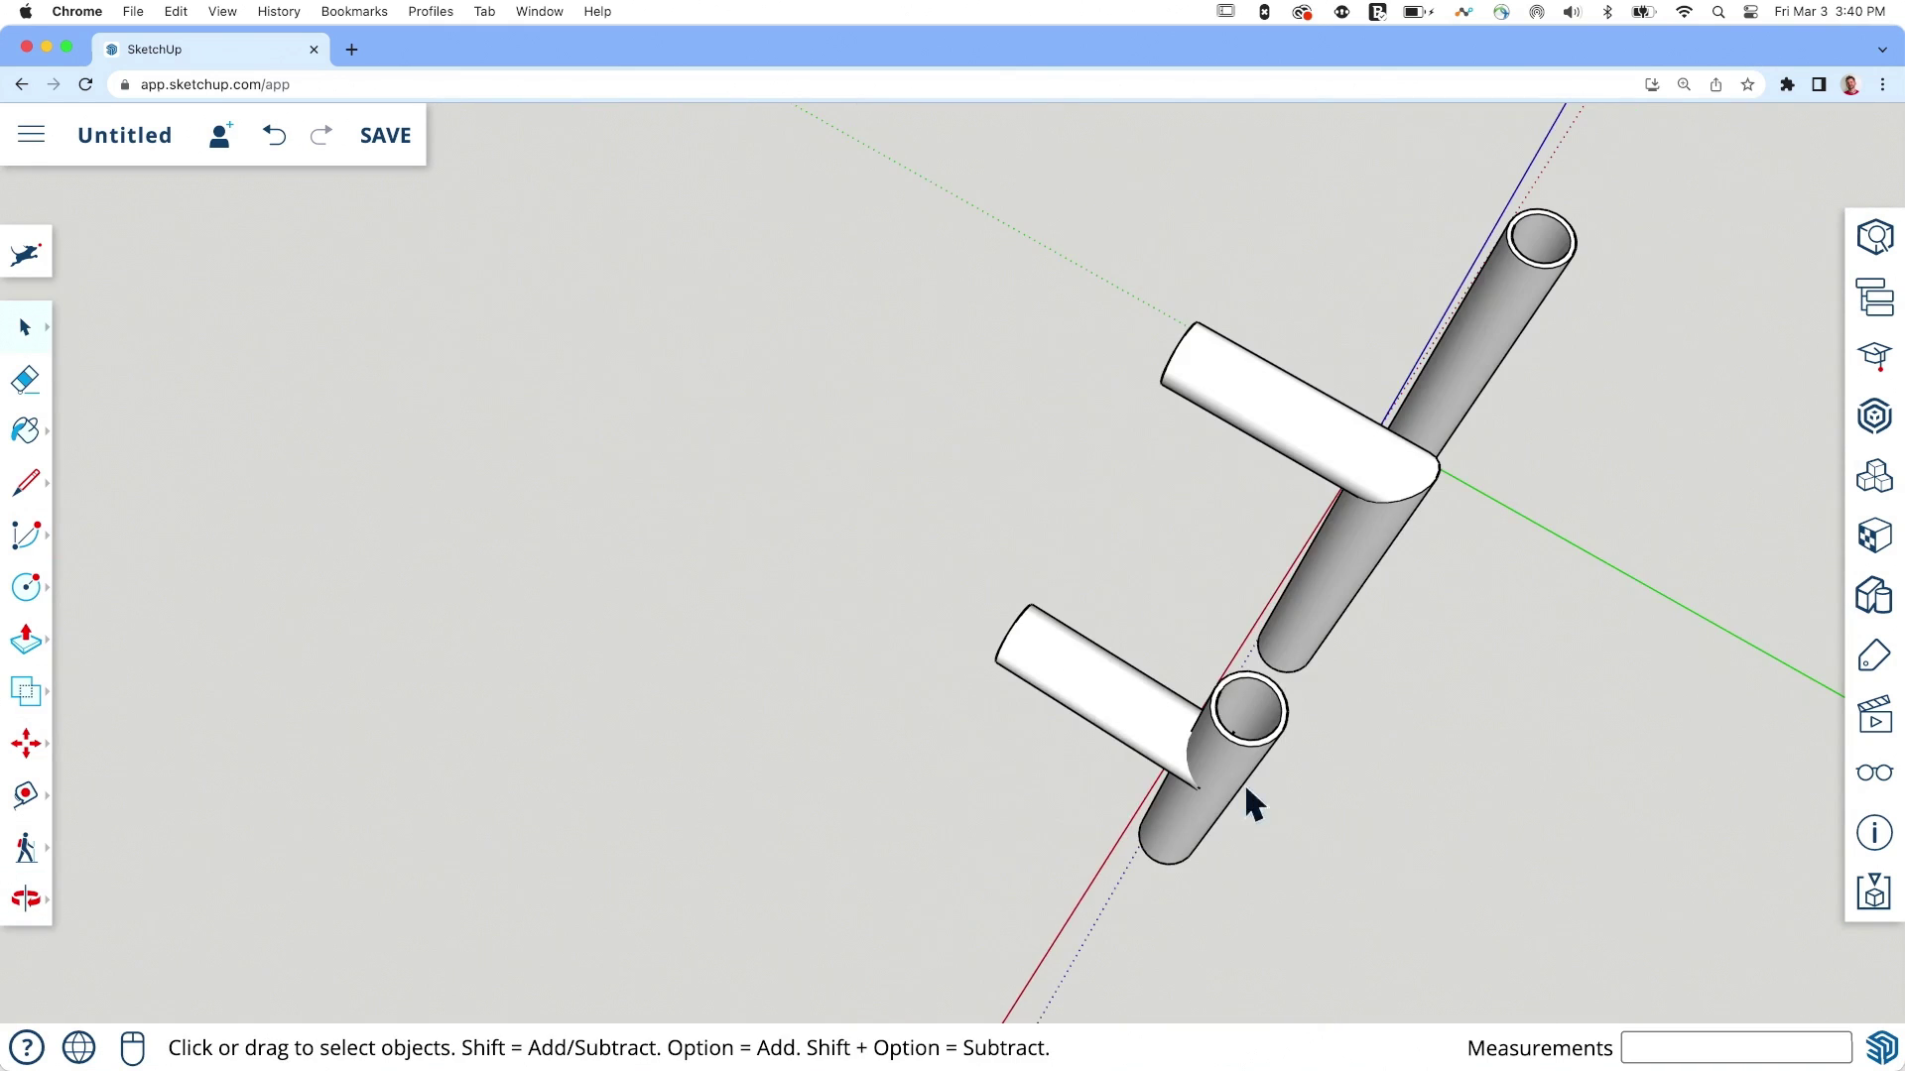
Step: Explode the lower T-joint's group
{"action": "left_click", "coordinate": [1248, 772]}
{"action": "right_click", "coordinate": [1144, 732]}
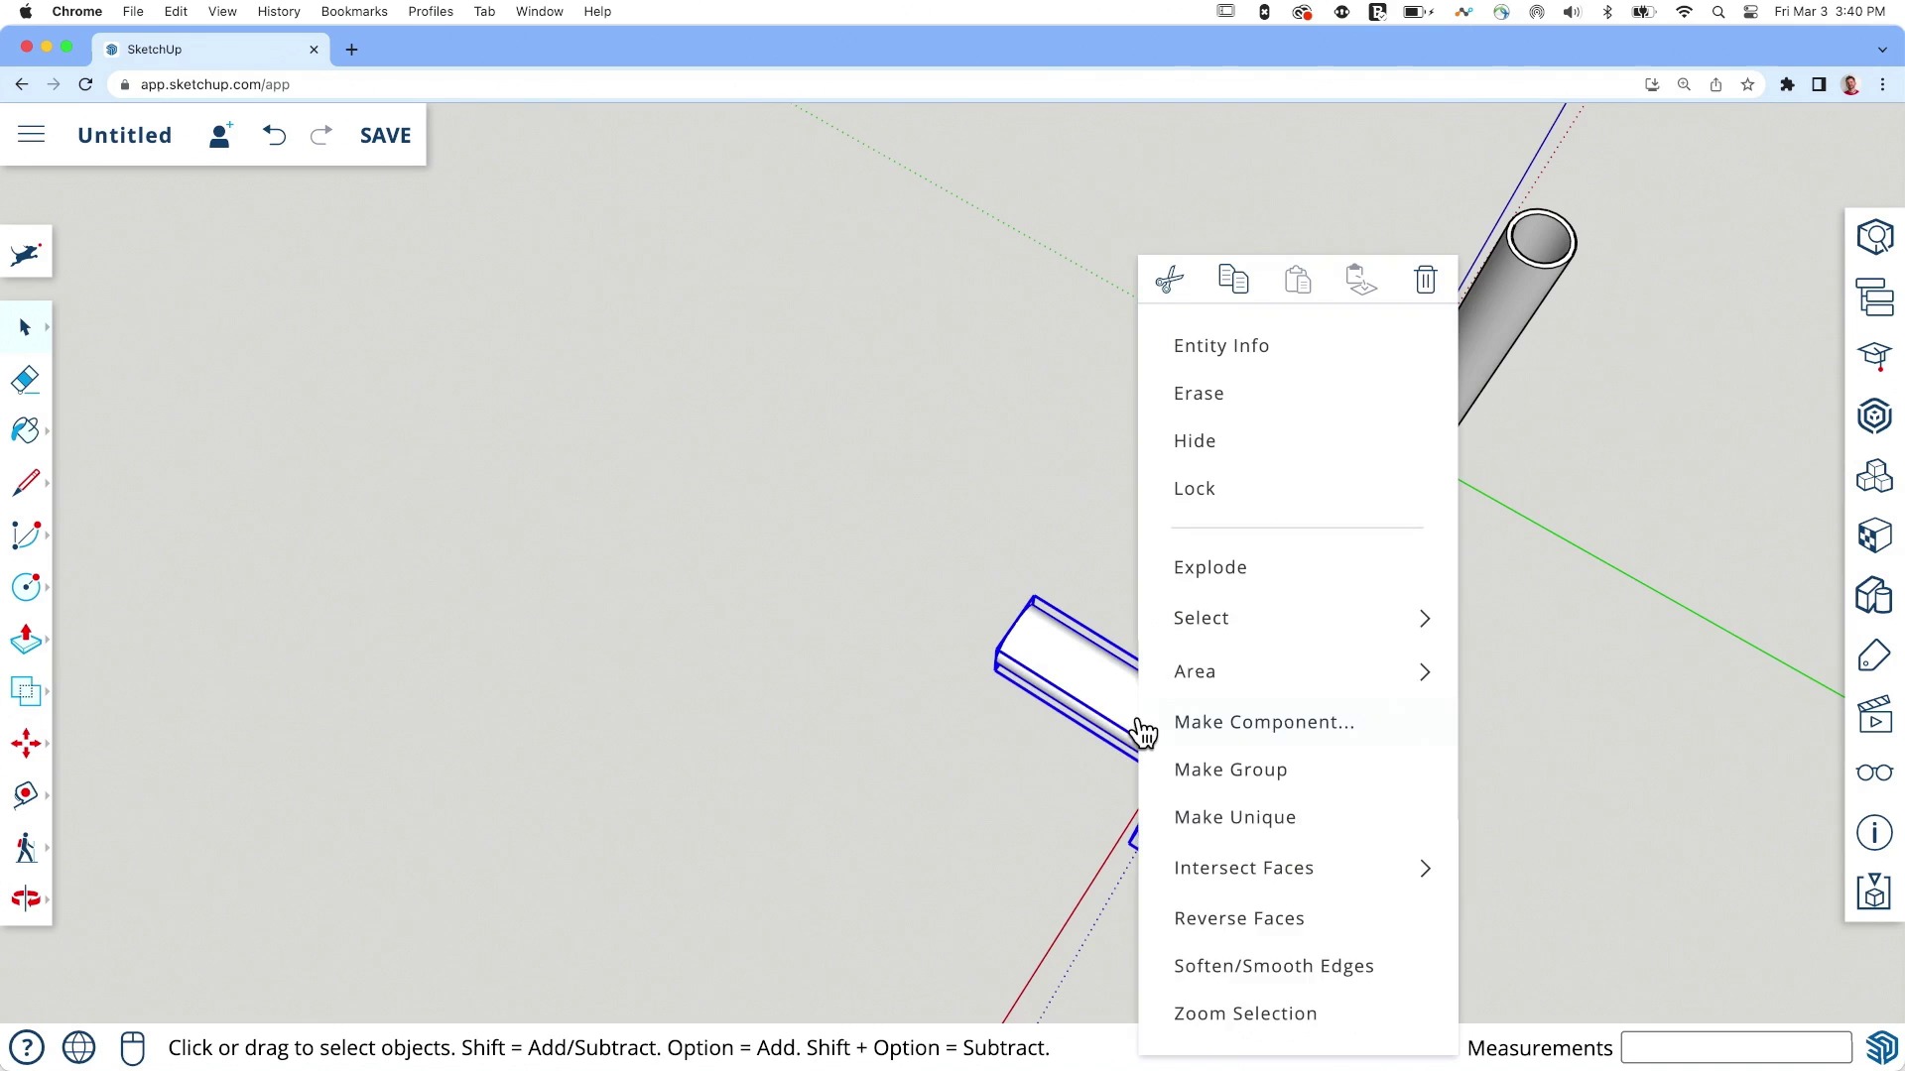
{"action": "left_click", "coordinate": [1222, 572]}
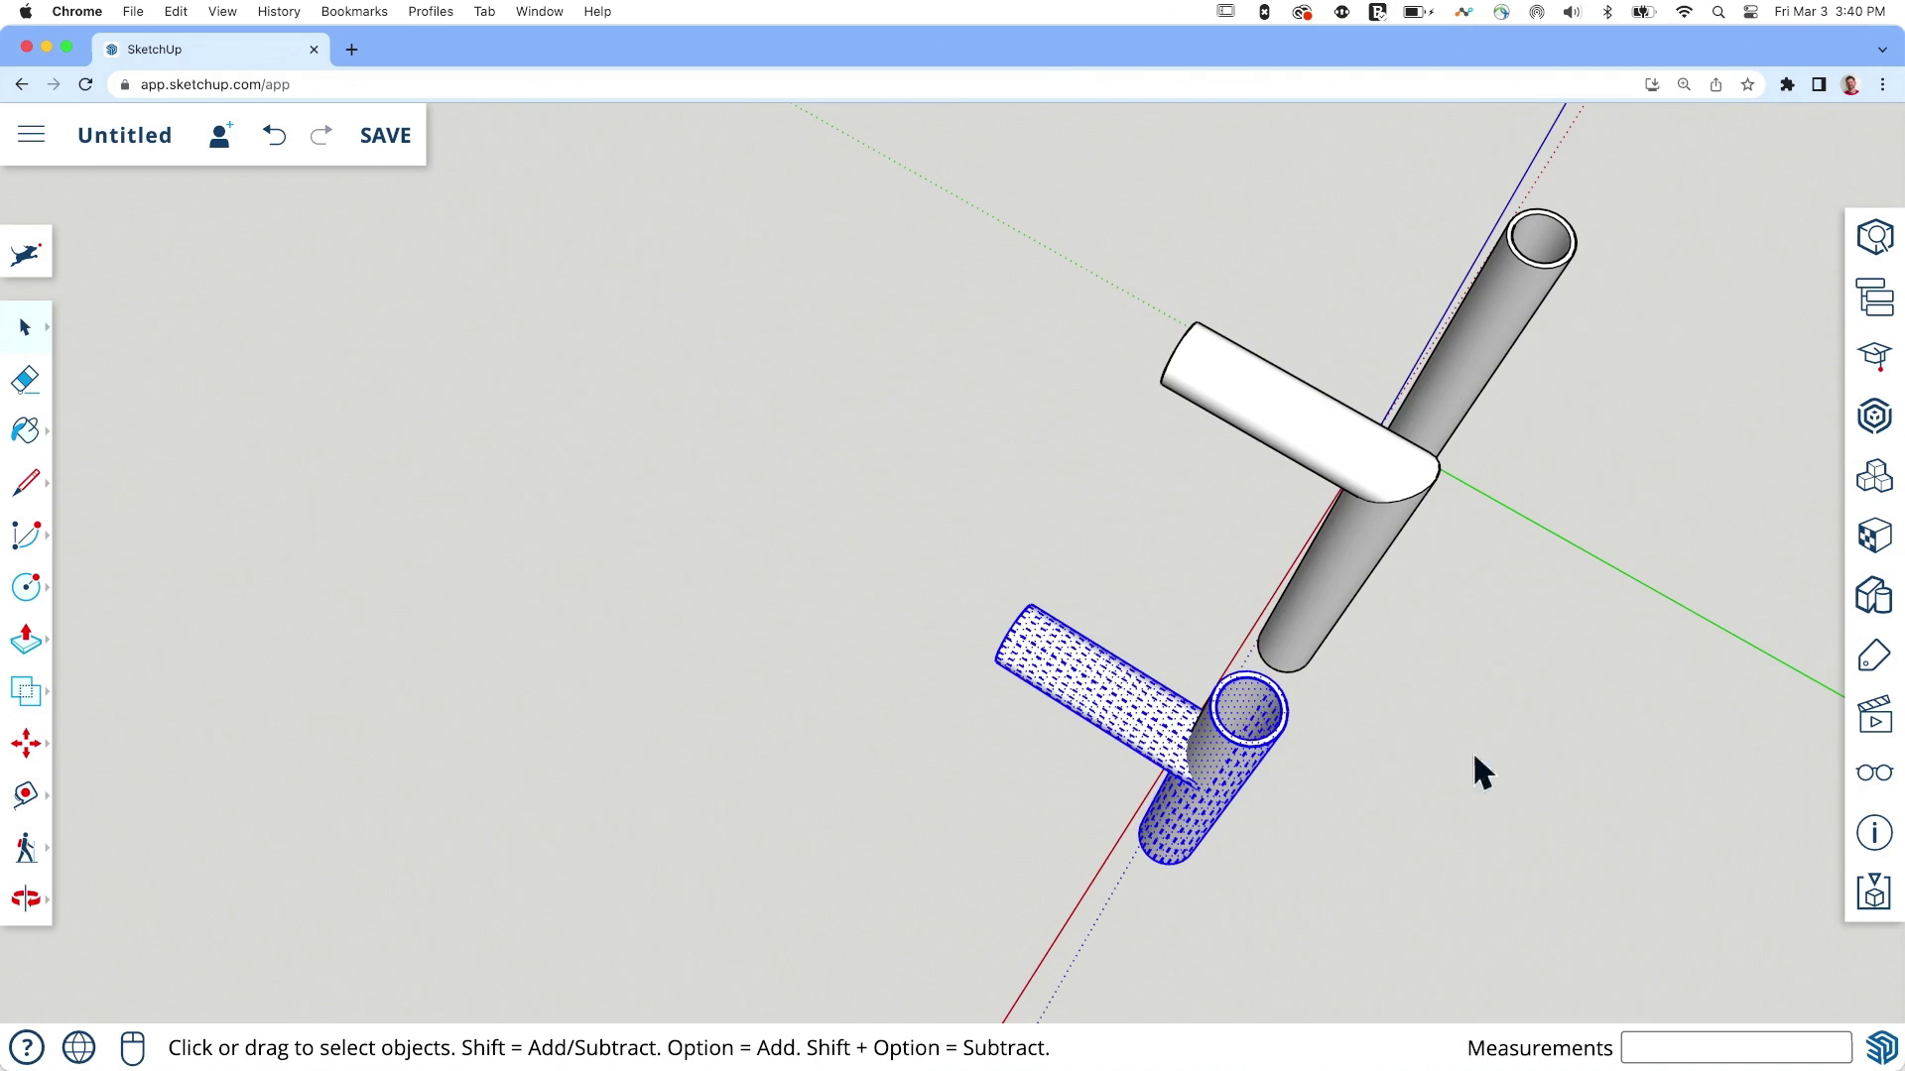
{"action": "left_click", "coordinate": [1311, 732]}
{"action": "middle_click_drag", "start_coordinate": [1099, 760], "coordinate": [901, 600]}
{"action": "scroll", "coordinate": [1022, 575], "scroll_direction": "up", "scroll_amount": 2}
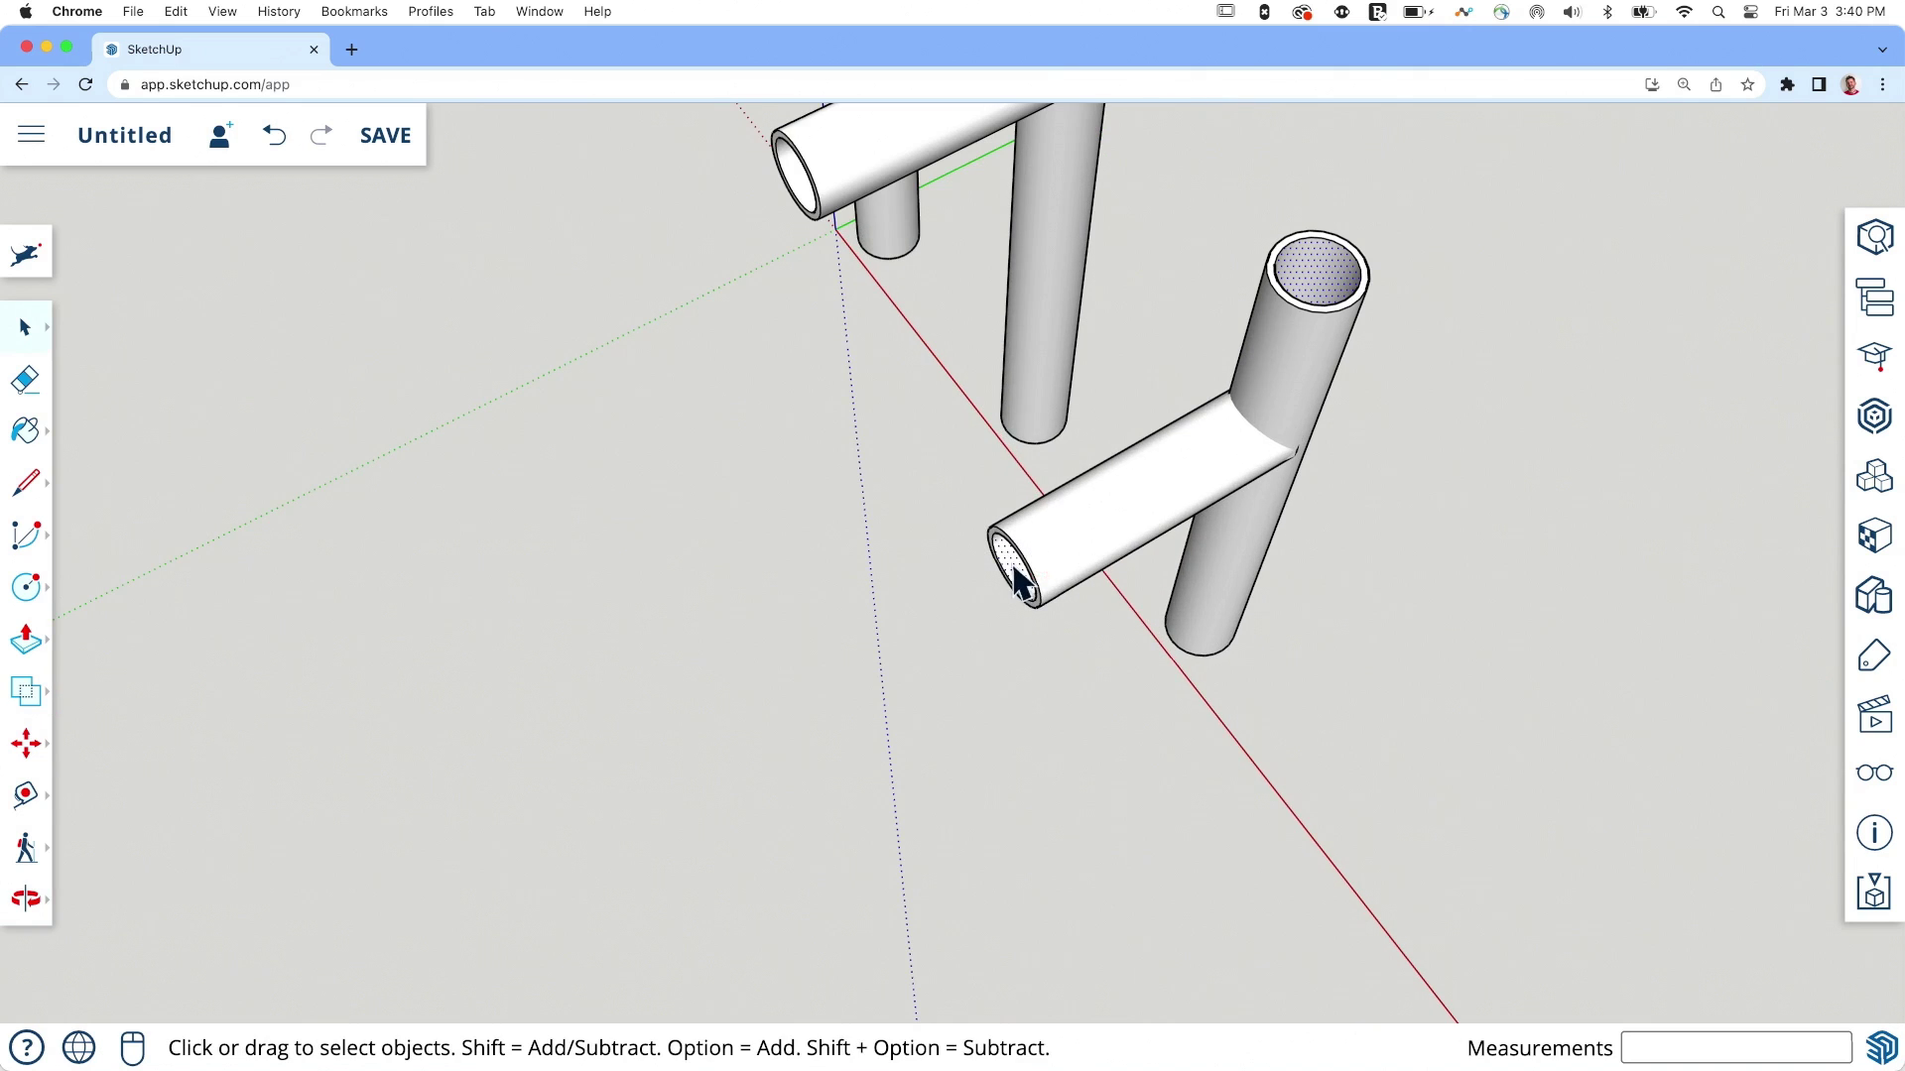
Step: Select all the connected tube geometry and make it one group
{"action": "right_click", "coordinate": [1014, 574]}
{"action": "left_click", "coordinate": [1092, 815]}
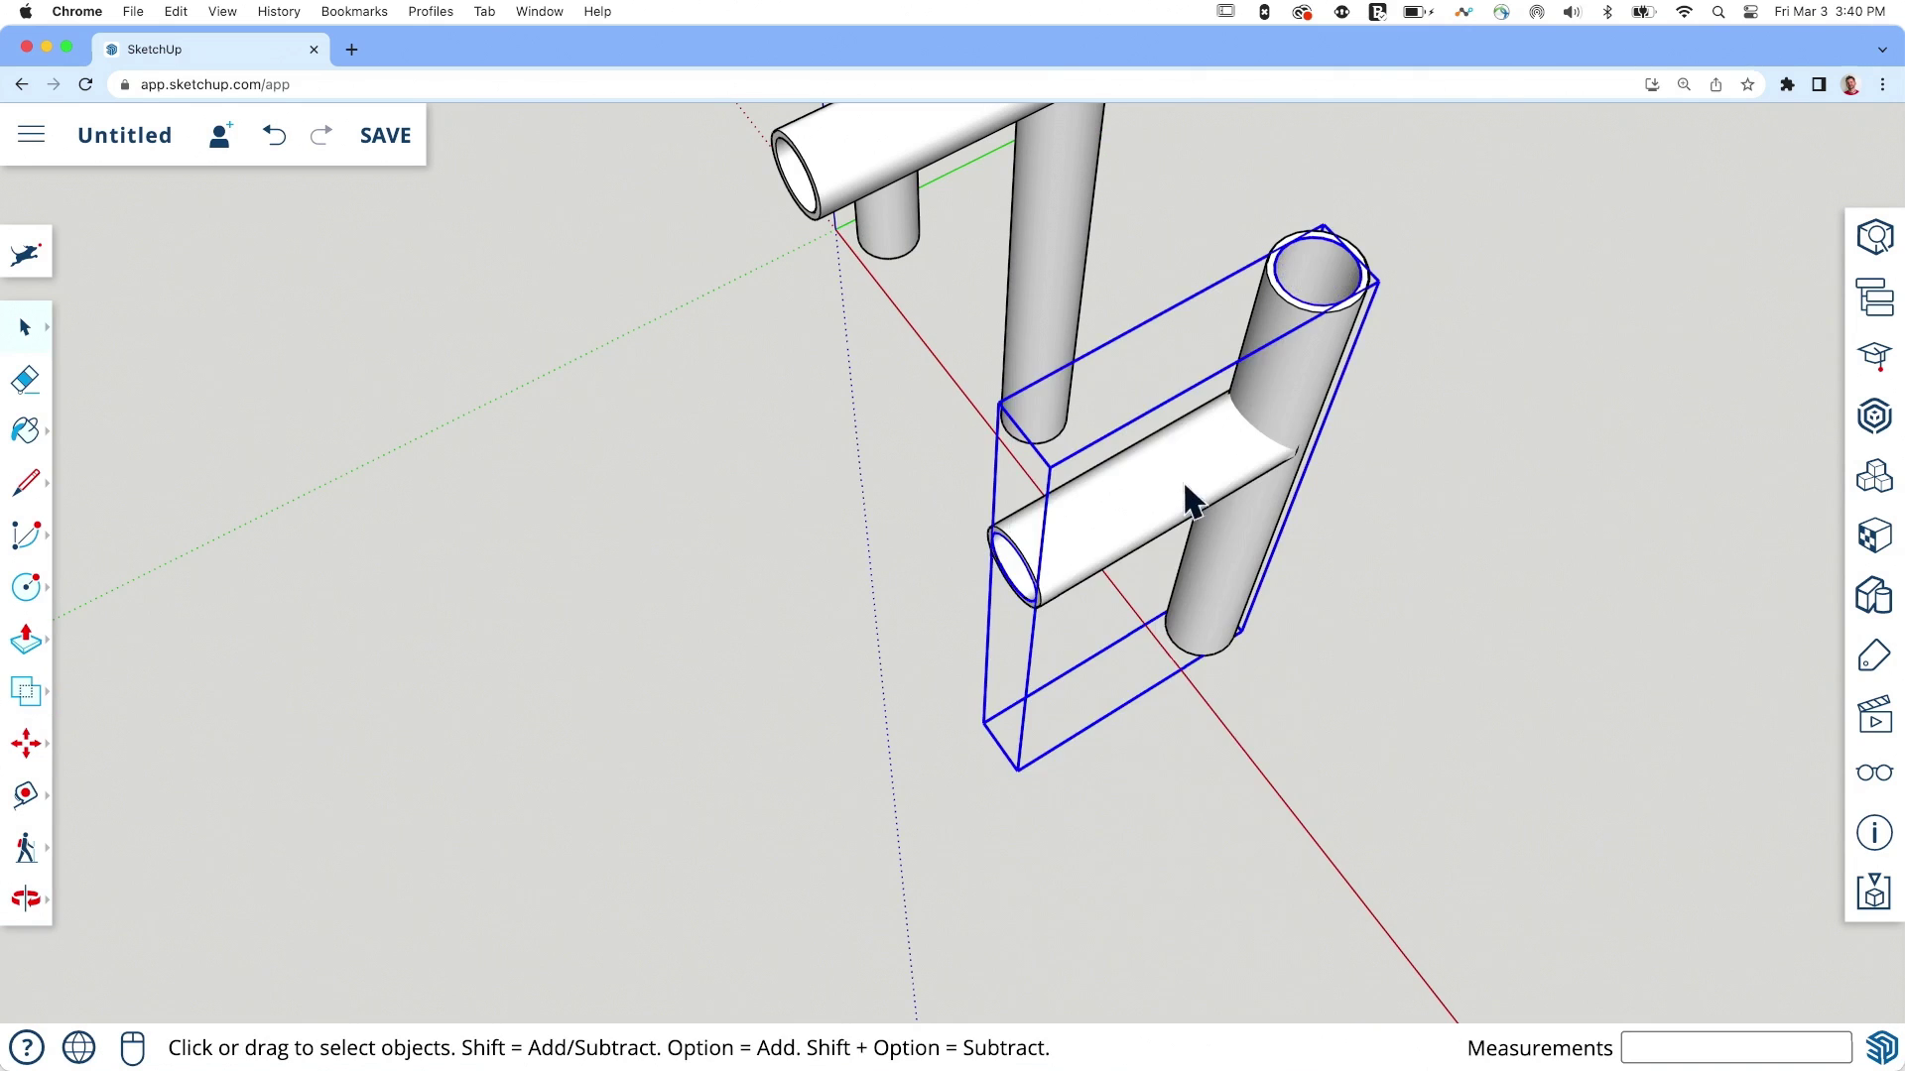
{"action": "triple_click", "coordinate": [1185, 496]}
{"action": "right_click", "coordinate": [1296, 389]}
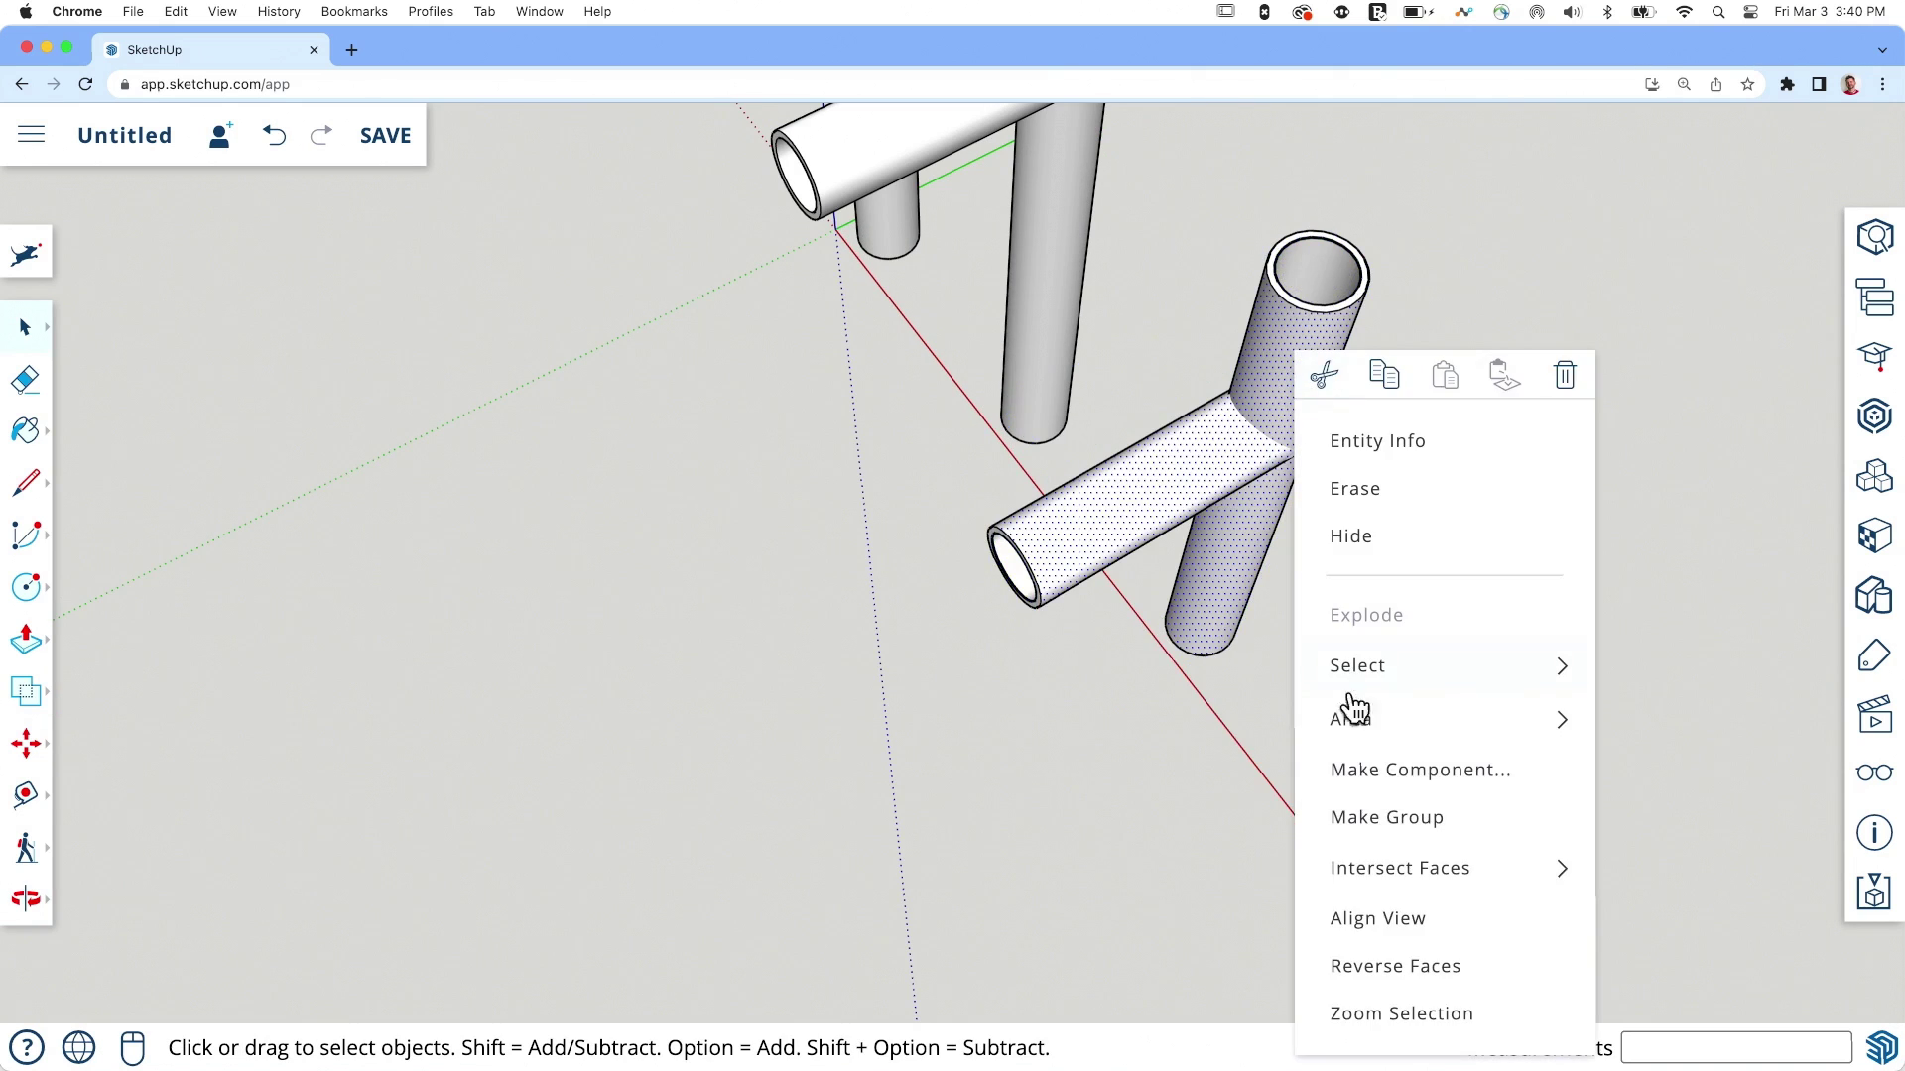
{"action": "left_click", "coordinate": [1381, 820]}
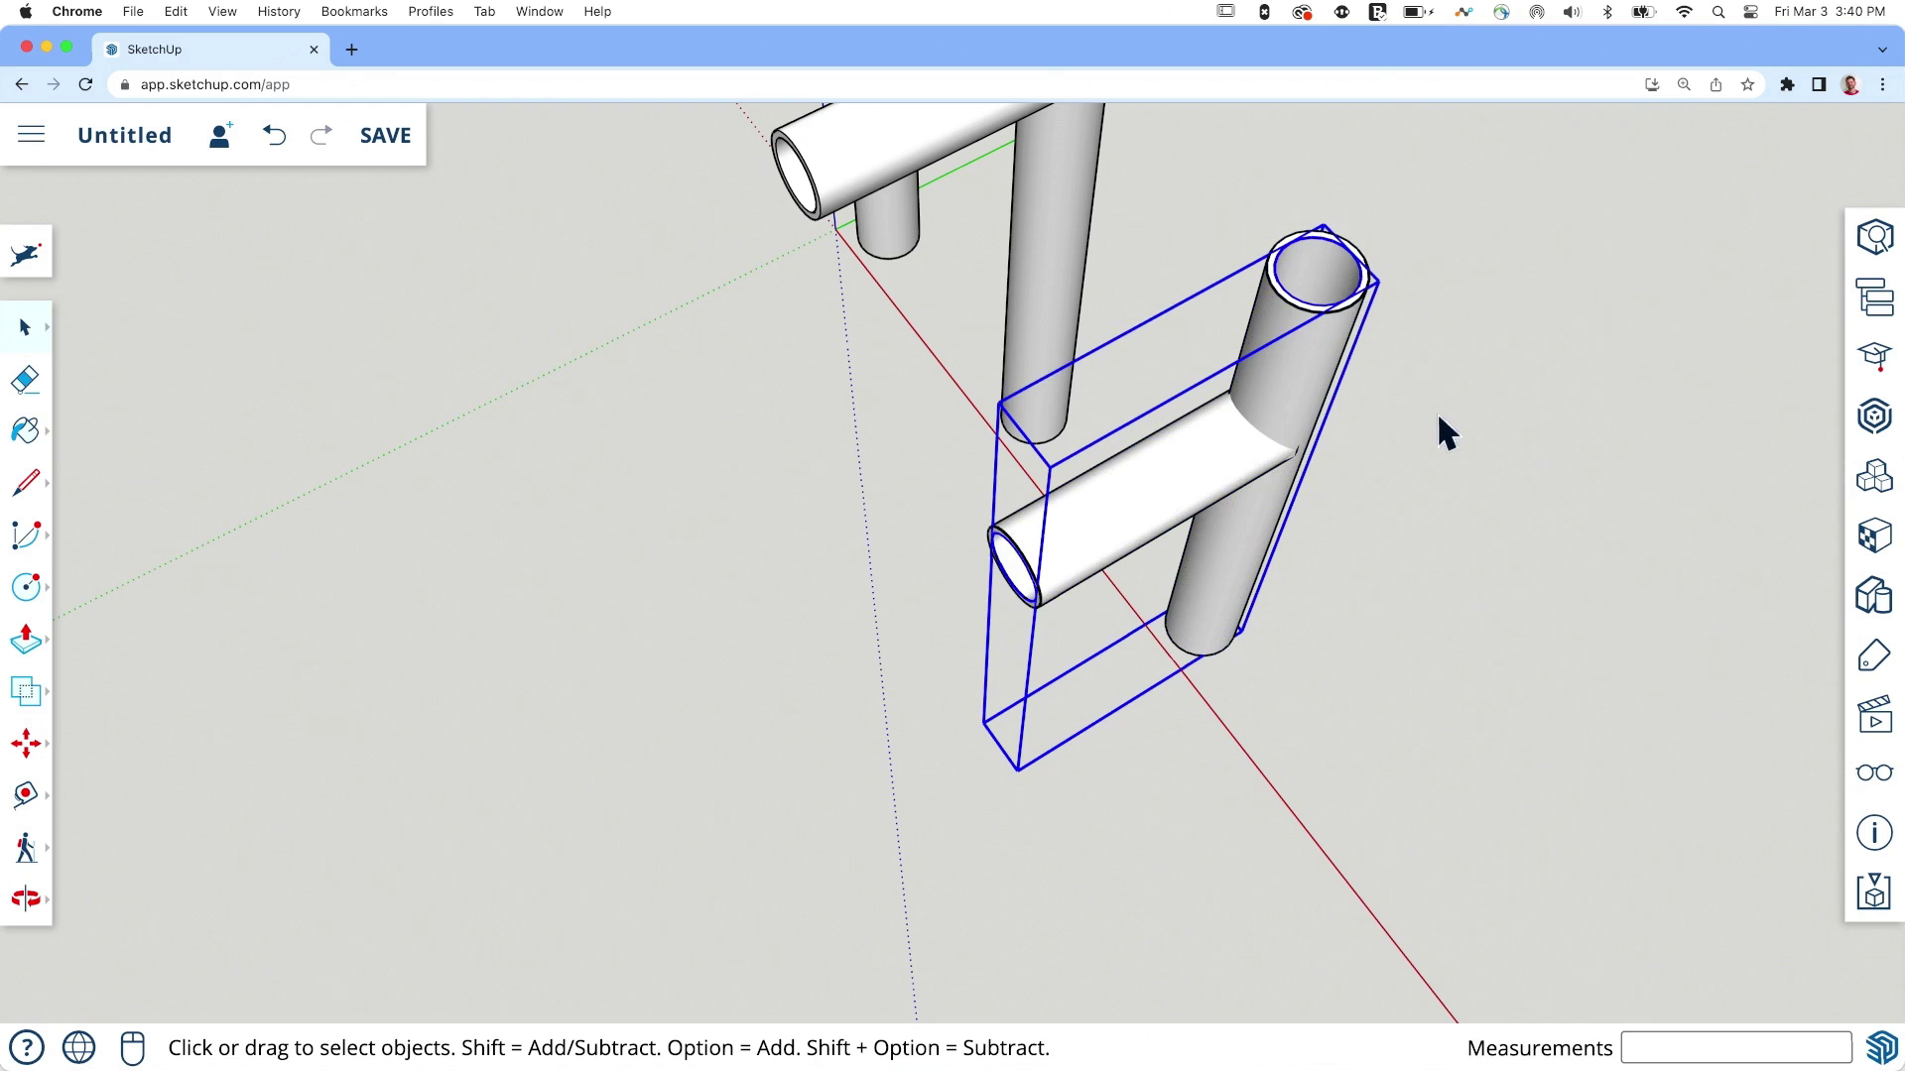
Step: Move the grouped joint beside the other tubes
{"action": "key", "text": "m"}
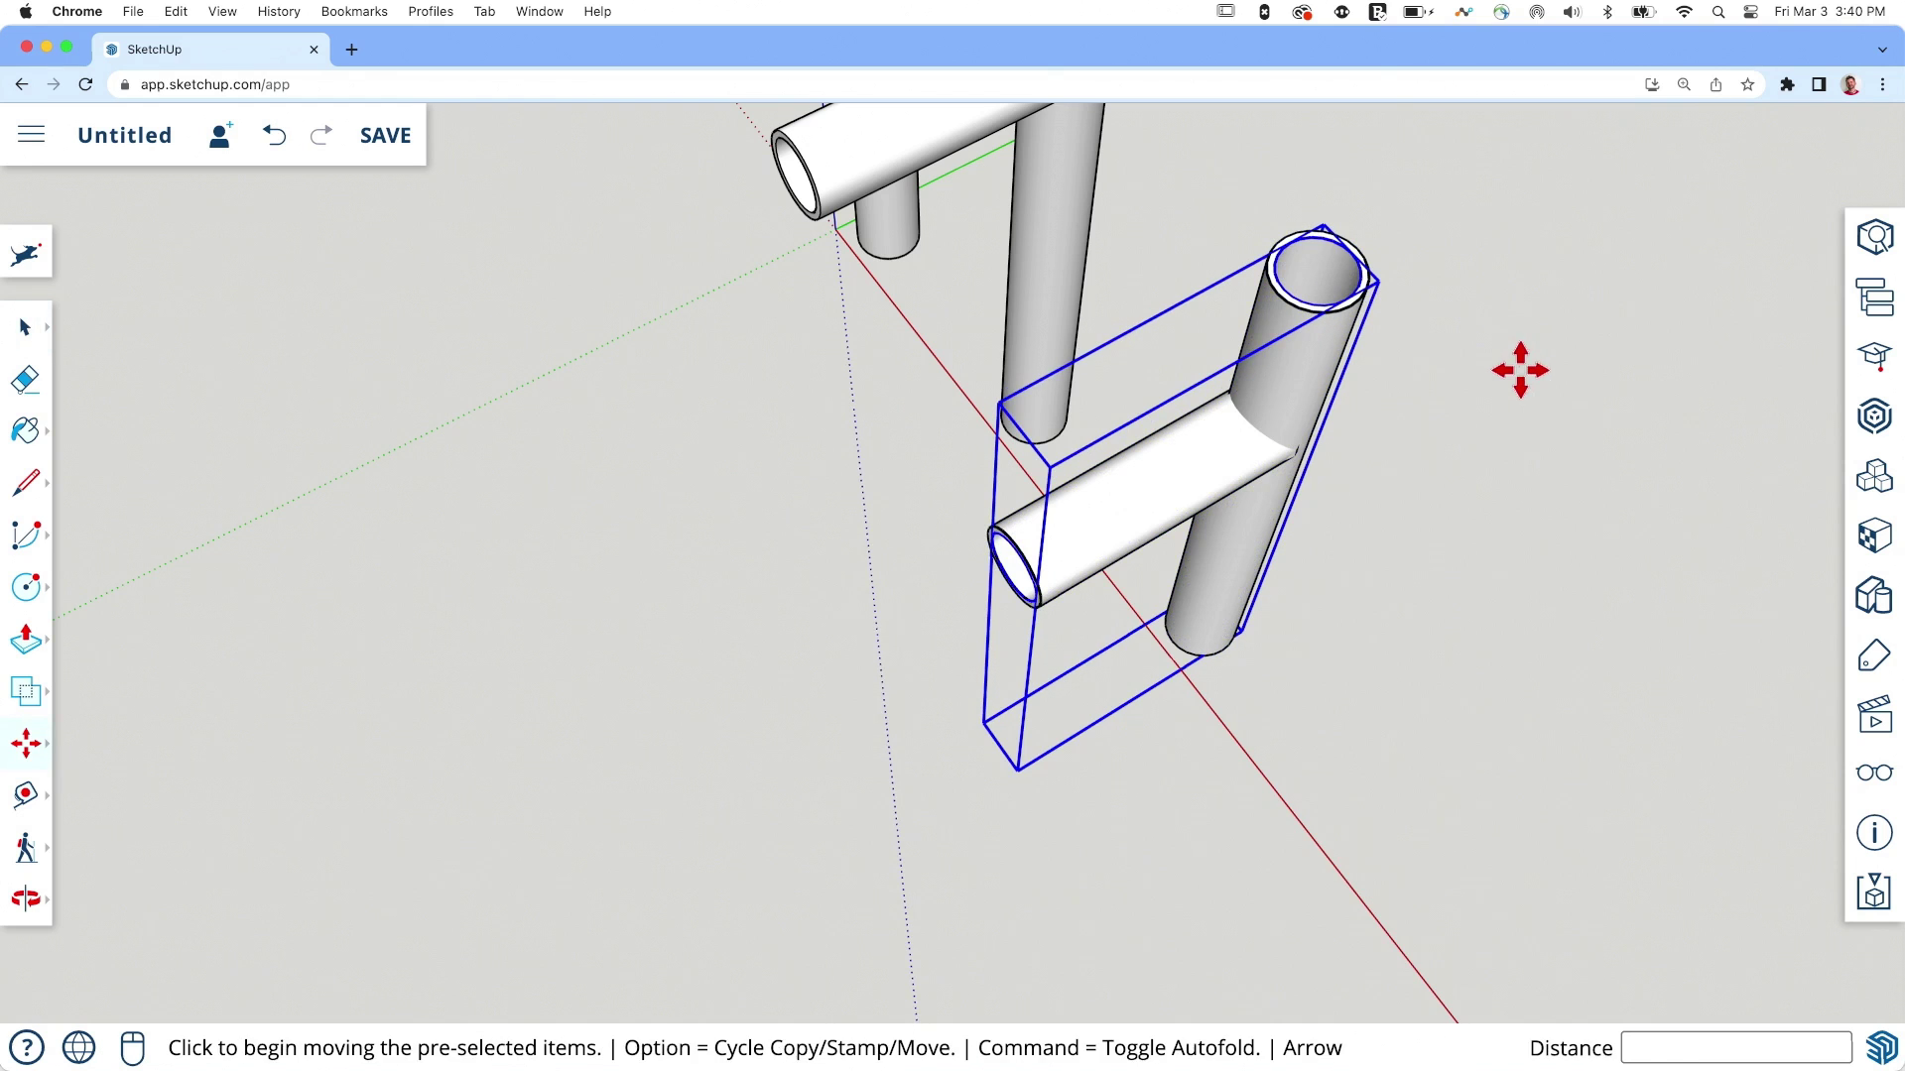
{"action": "left_click", "coordinate": [1518, 370]}
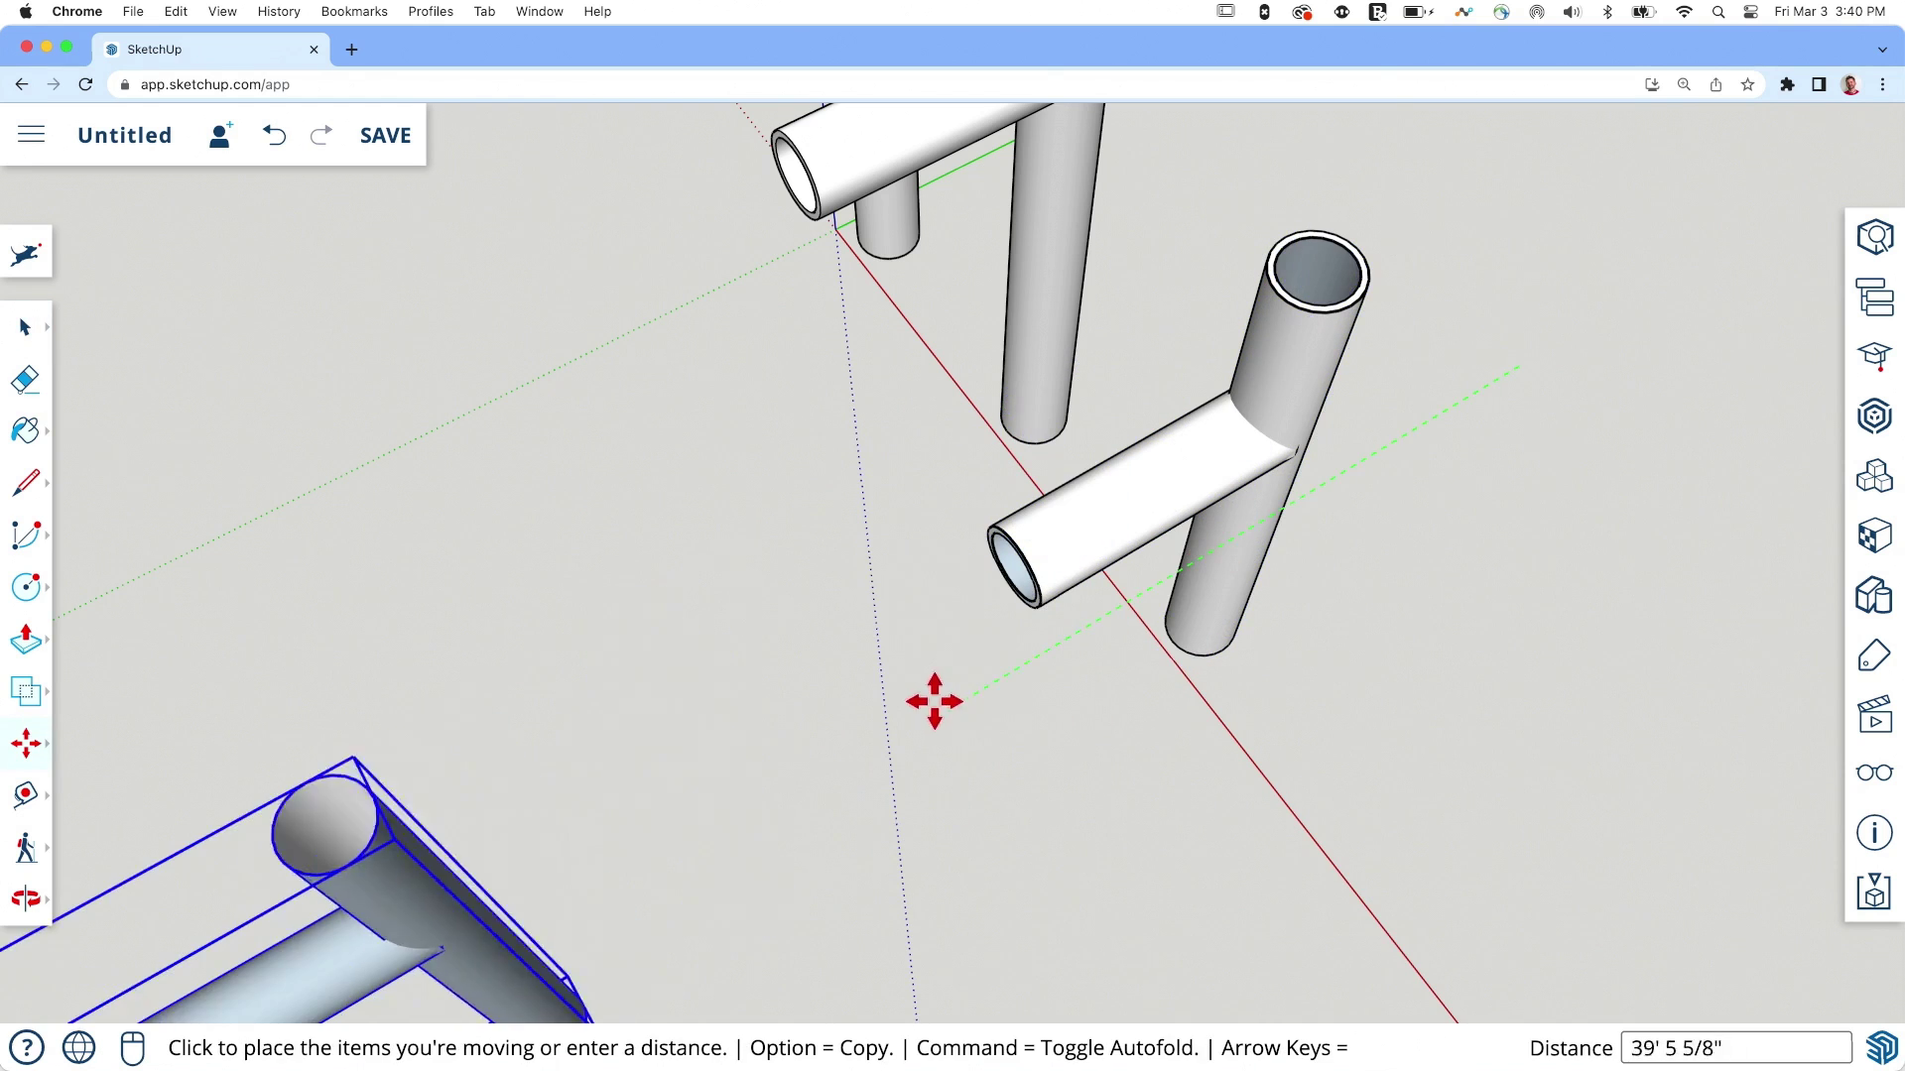
{"action": "left_click", "coordinate": [1130, 582]}
{"action": "middle_click_drag", "start_coordinate": [879, 765], "coordinate": [713, 847]}
{"action": "scroll", "coordinate": [532, 770], "scroll_direction": "up", "scroll_amount": 5}
{"action": "middle_click_drag", "start_coordinate": [532, 770], "coordinate": [736, 455]}
Step: Inside the group, intersect the side tube with the main tube using Intersect Faces
{"action": "key", "text": "space"}
{"action": "double_click", "coordinate": [902, 774]}
{"action": "left_click", "coordinate": [668, 837], "text": "alt"}
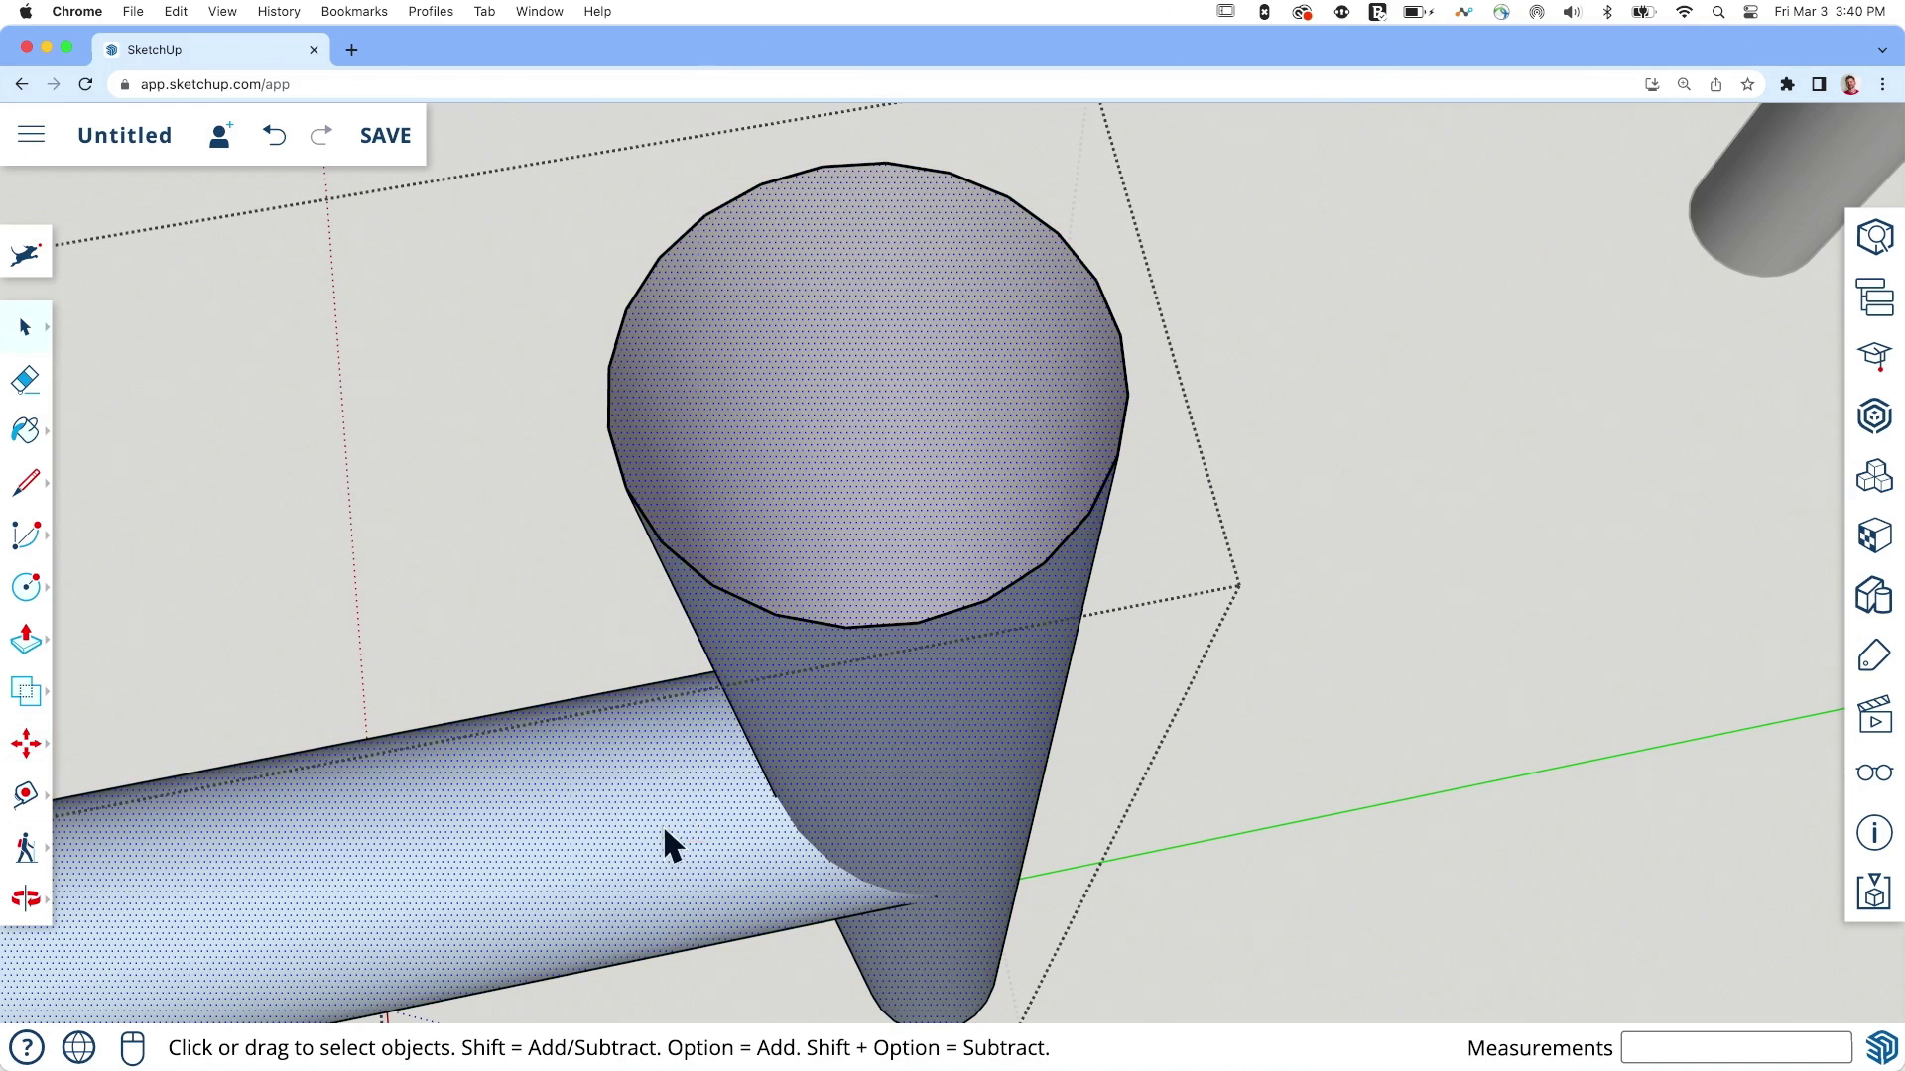
{"action": "right_click", "coordinate": [663, 832]}
{"action": "mouse_move", "coordinate": [794, 878]}
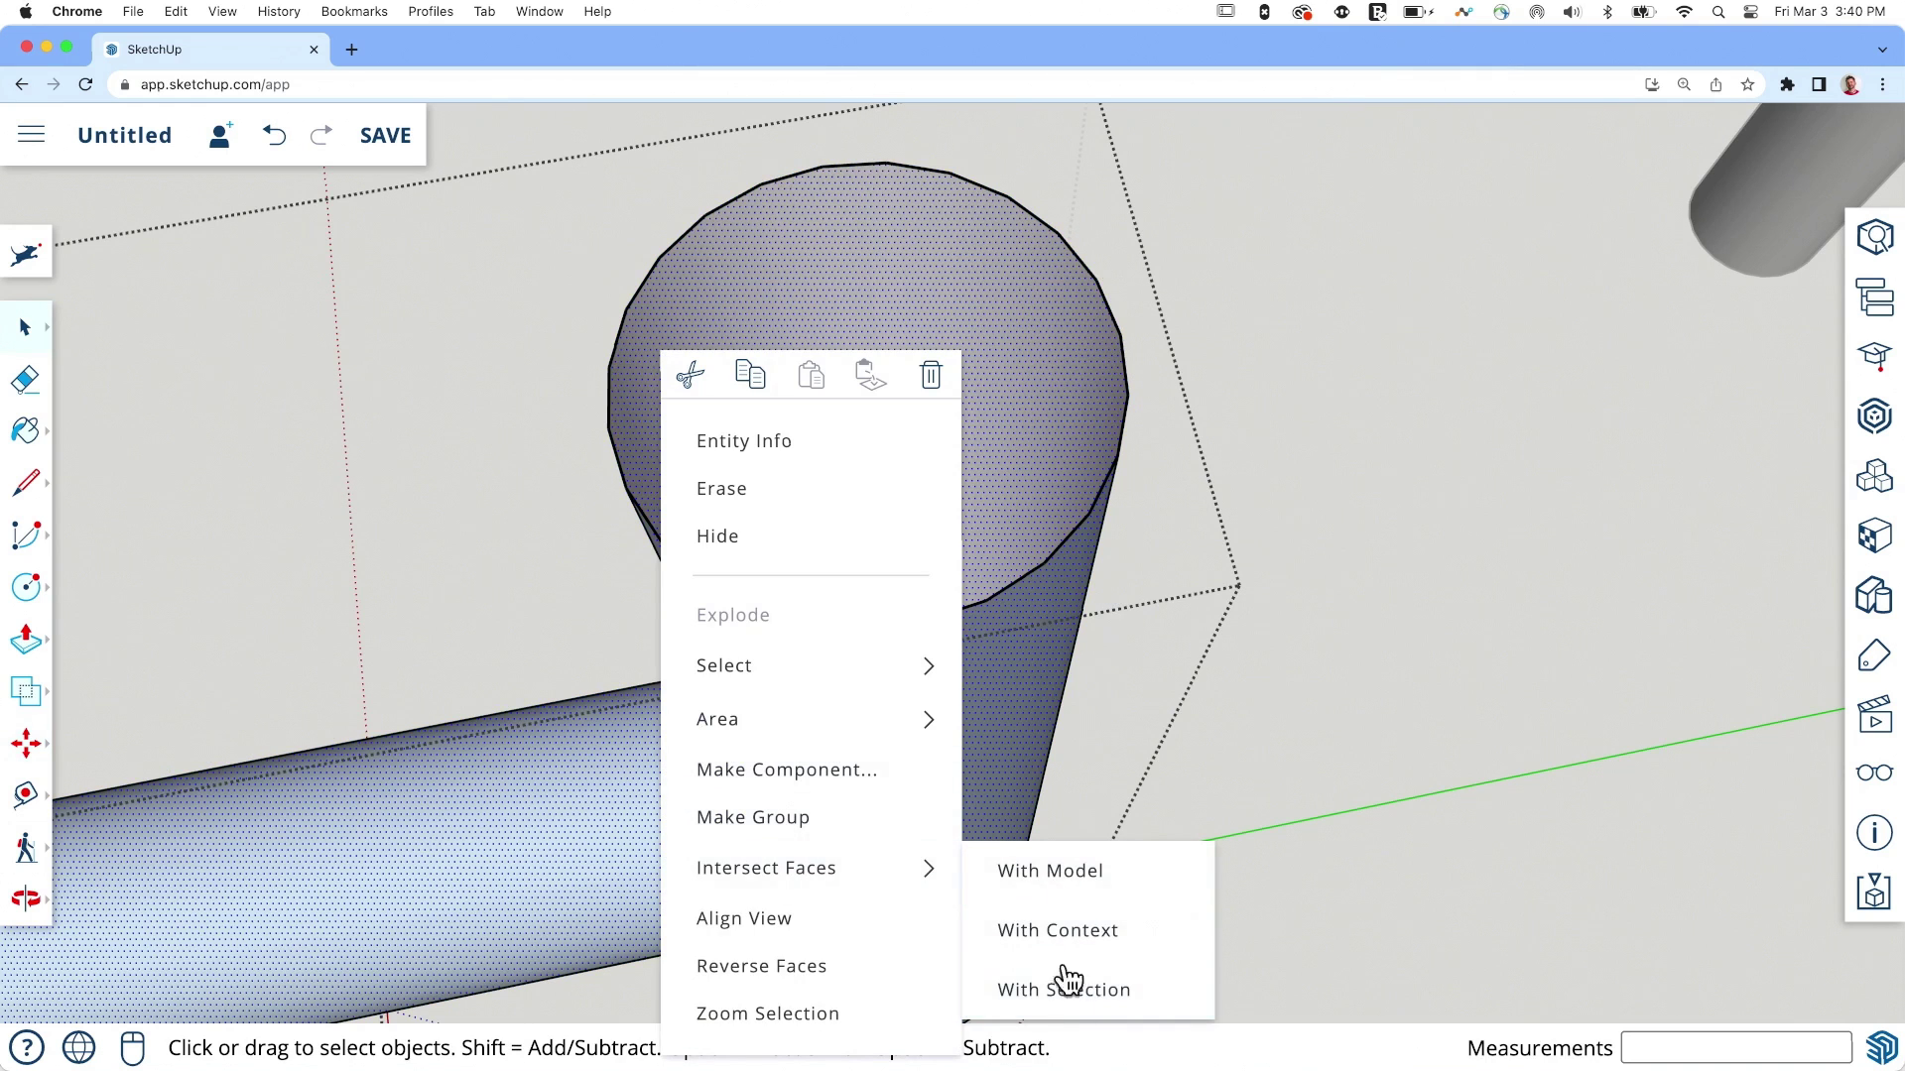
{"action": "left_click", "coordinate": [1076, 1022]}
Step: Erase the stray half-disc face inside the main tube's mouth
{"action": "middle_click_drag", "start_coordinate": [1099, 538], "coordinate": [928, 516]}
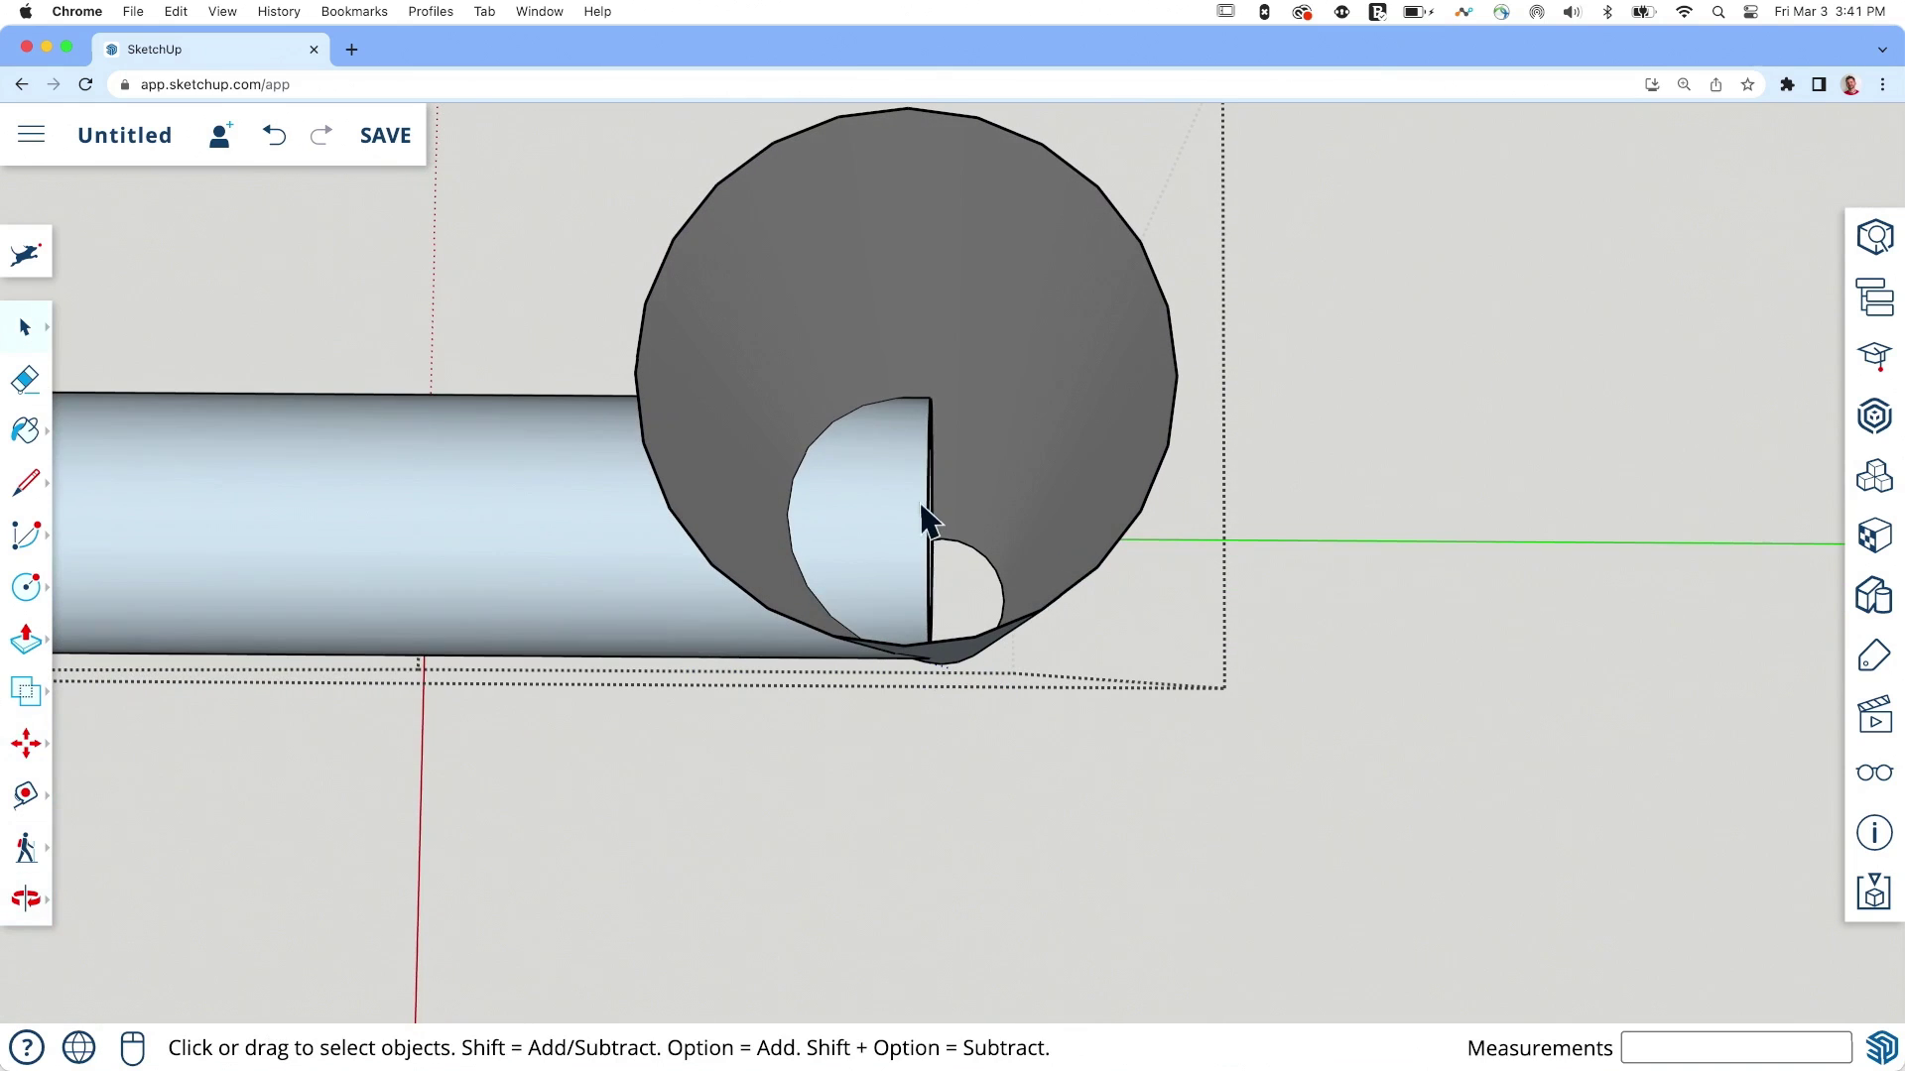
{"action": "key", "text": "e"}
{"action": "mouse_move", "coordinate": [931, 521]}
{"action": "left_mouse_down"}
{"action": "mouse_move", "coordinate": [944, 486]}
{"action": "mouse_move", "coordinate": [952, 503]}
{"action": "left_mouse_up"}
{"action": "key", "text": "space"}
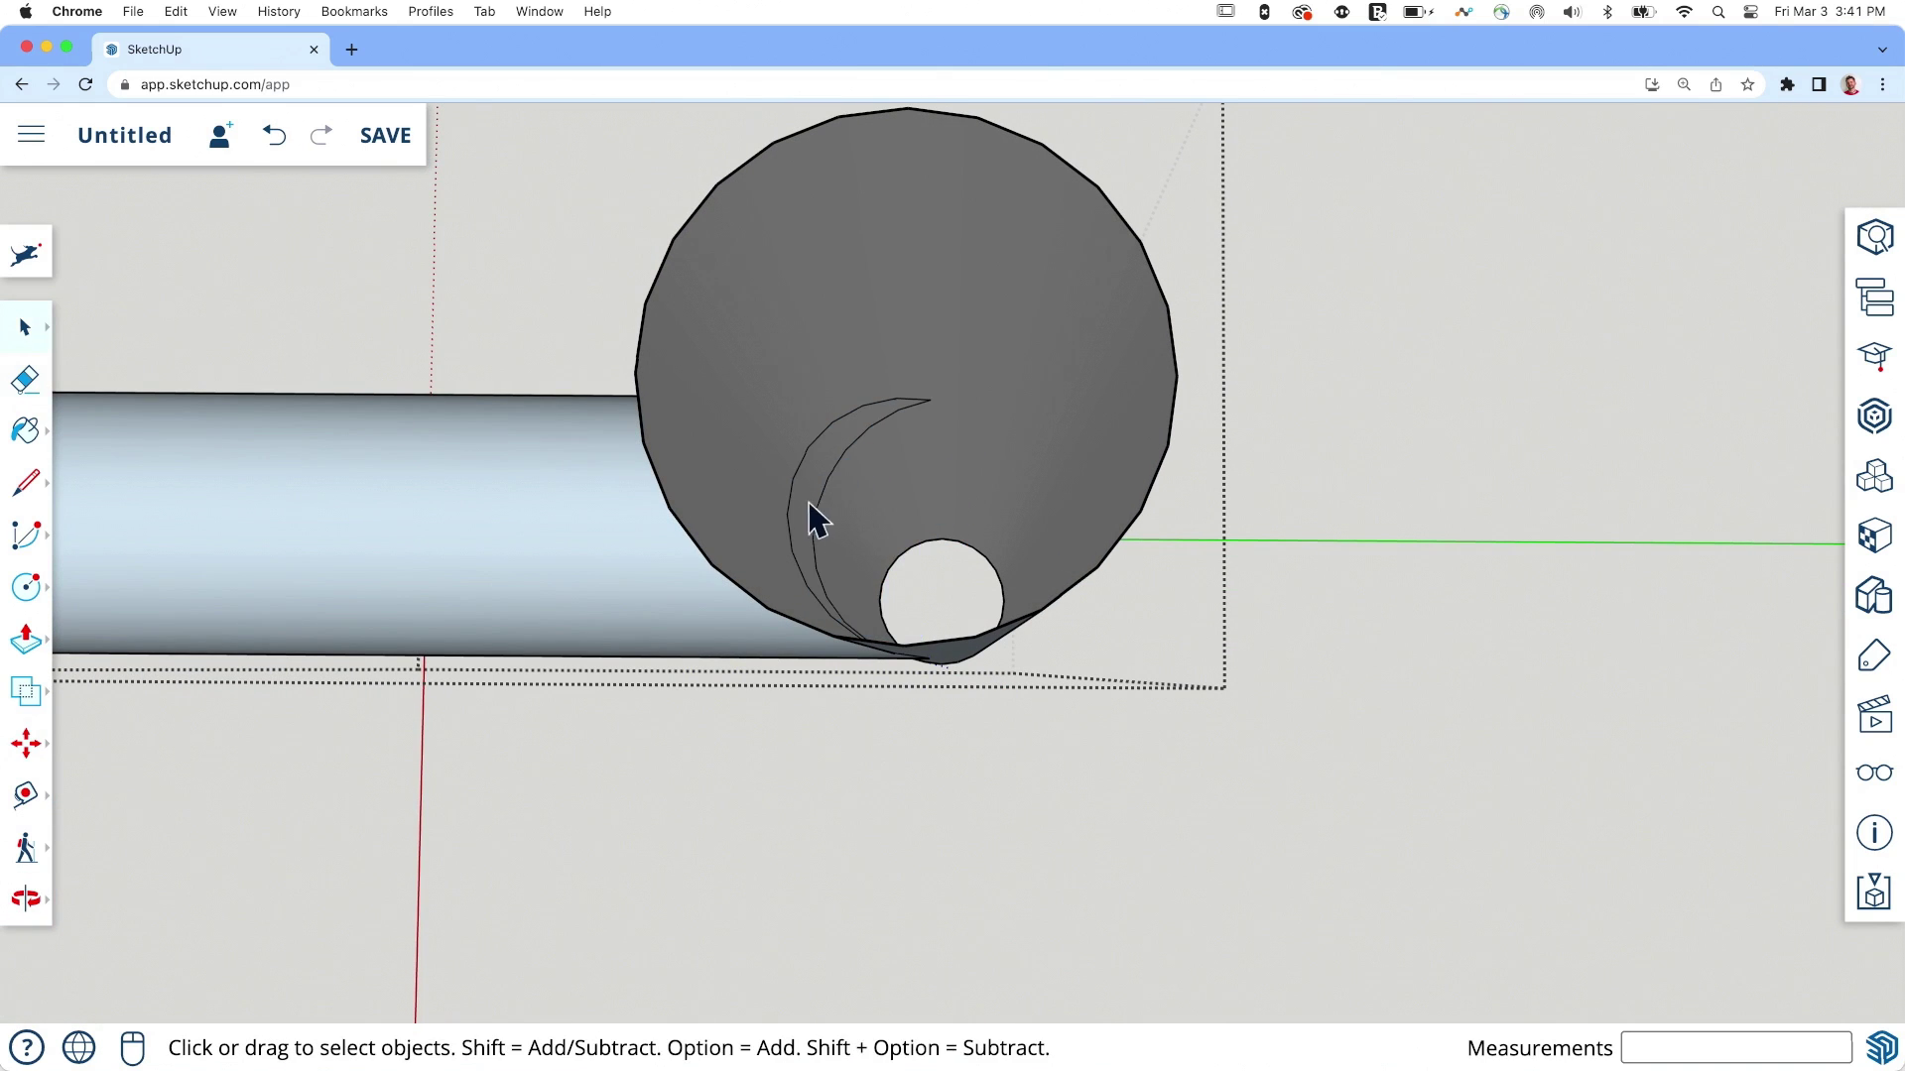
{"action": "middle_click_drag", "start_coordinate": [1105, 638], "coordinate": [790, 662]}
{"action": "middle_click_drag", "start_coordinate": [604, 689], "coordinate": [777, 699]}
Step: Exit the group and move the T-joint so its endpoint snaps to the other pipes' endpoint
{"action": "left_click", "coordinate": [953, 788]}
{"action": "left_click", "coordinate": [621, 642]}
{"action": "key", "text": "m"}
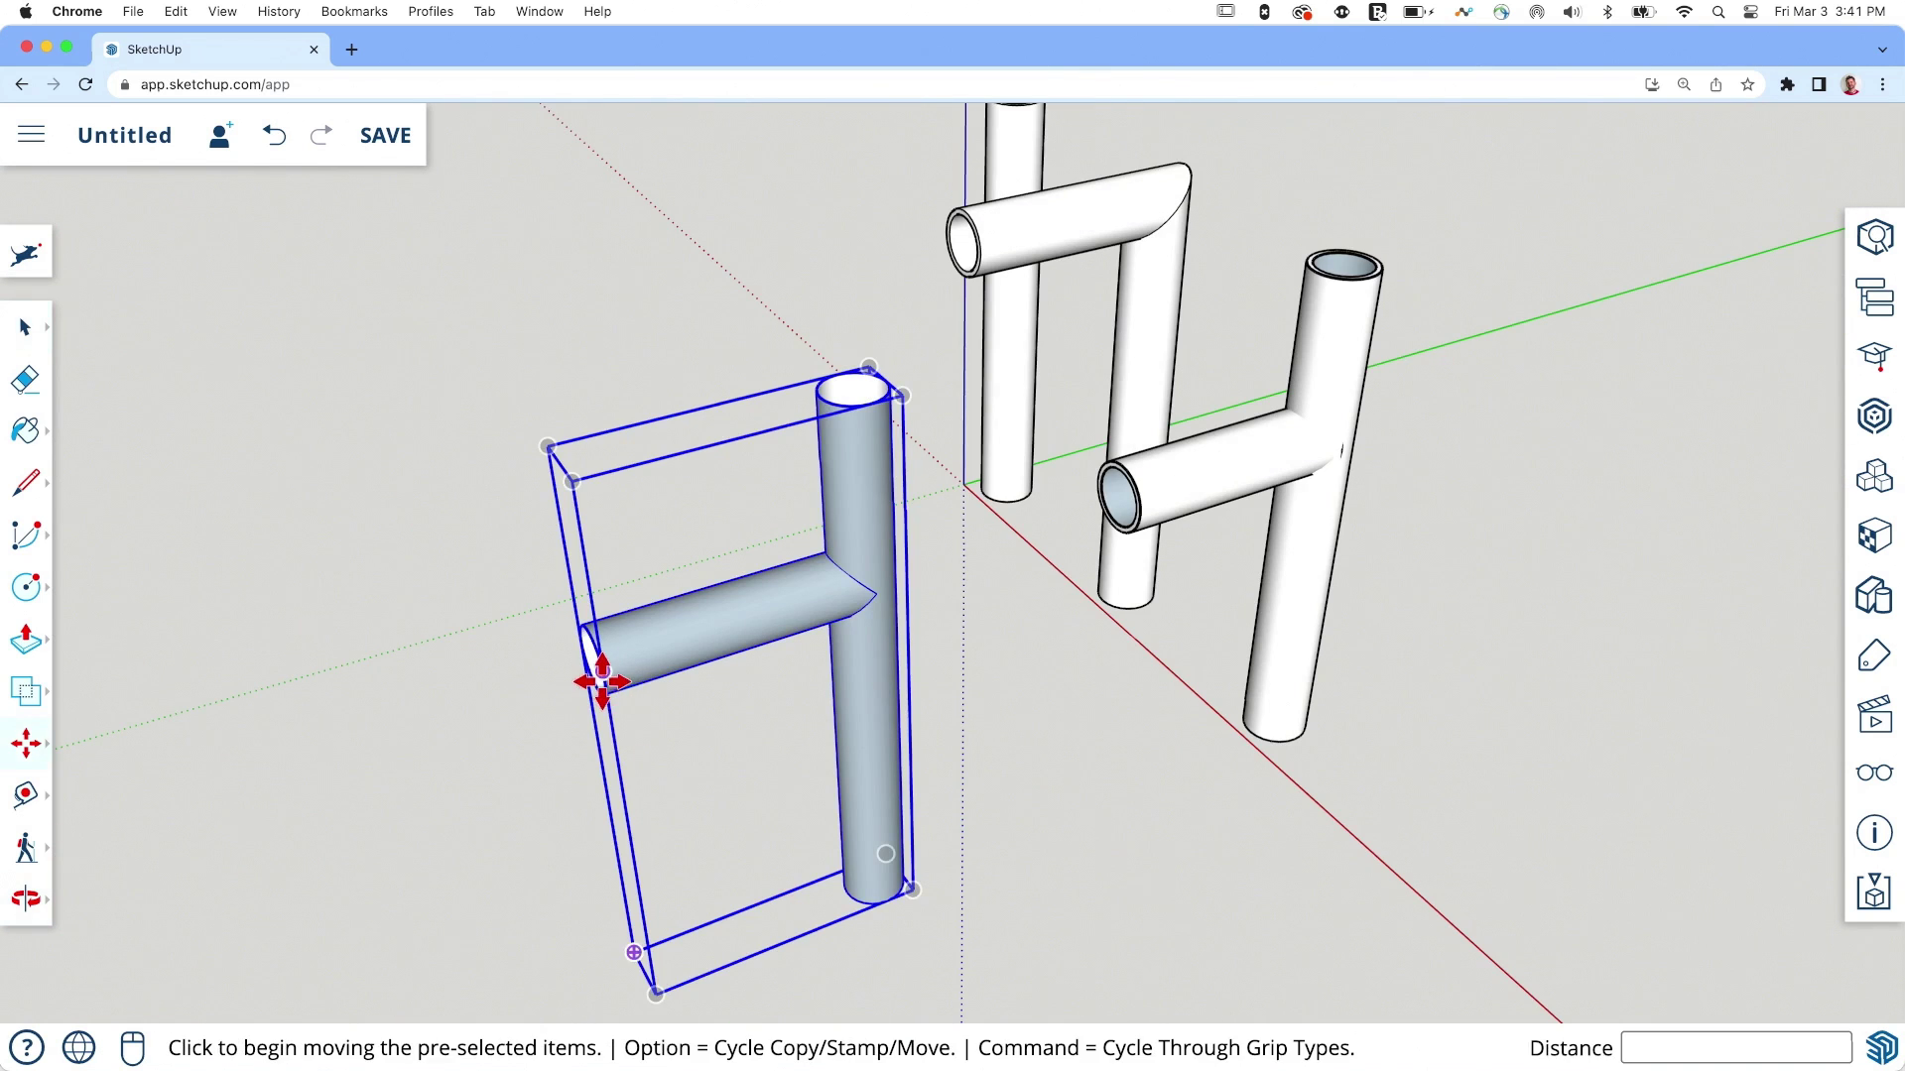
{"action": "left_click", "coordinate": [595, 672]}
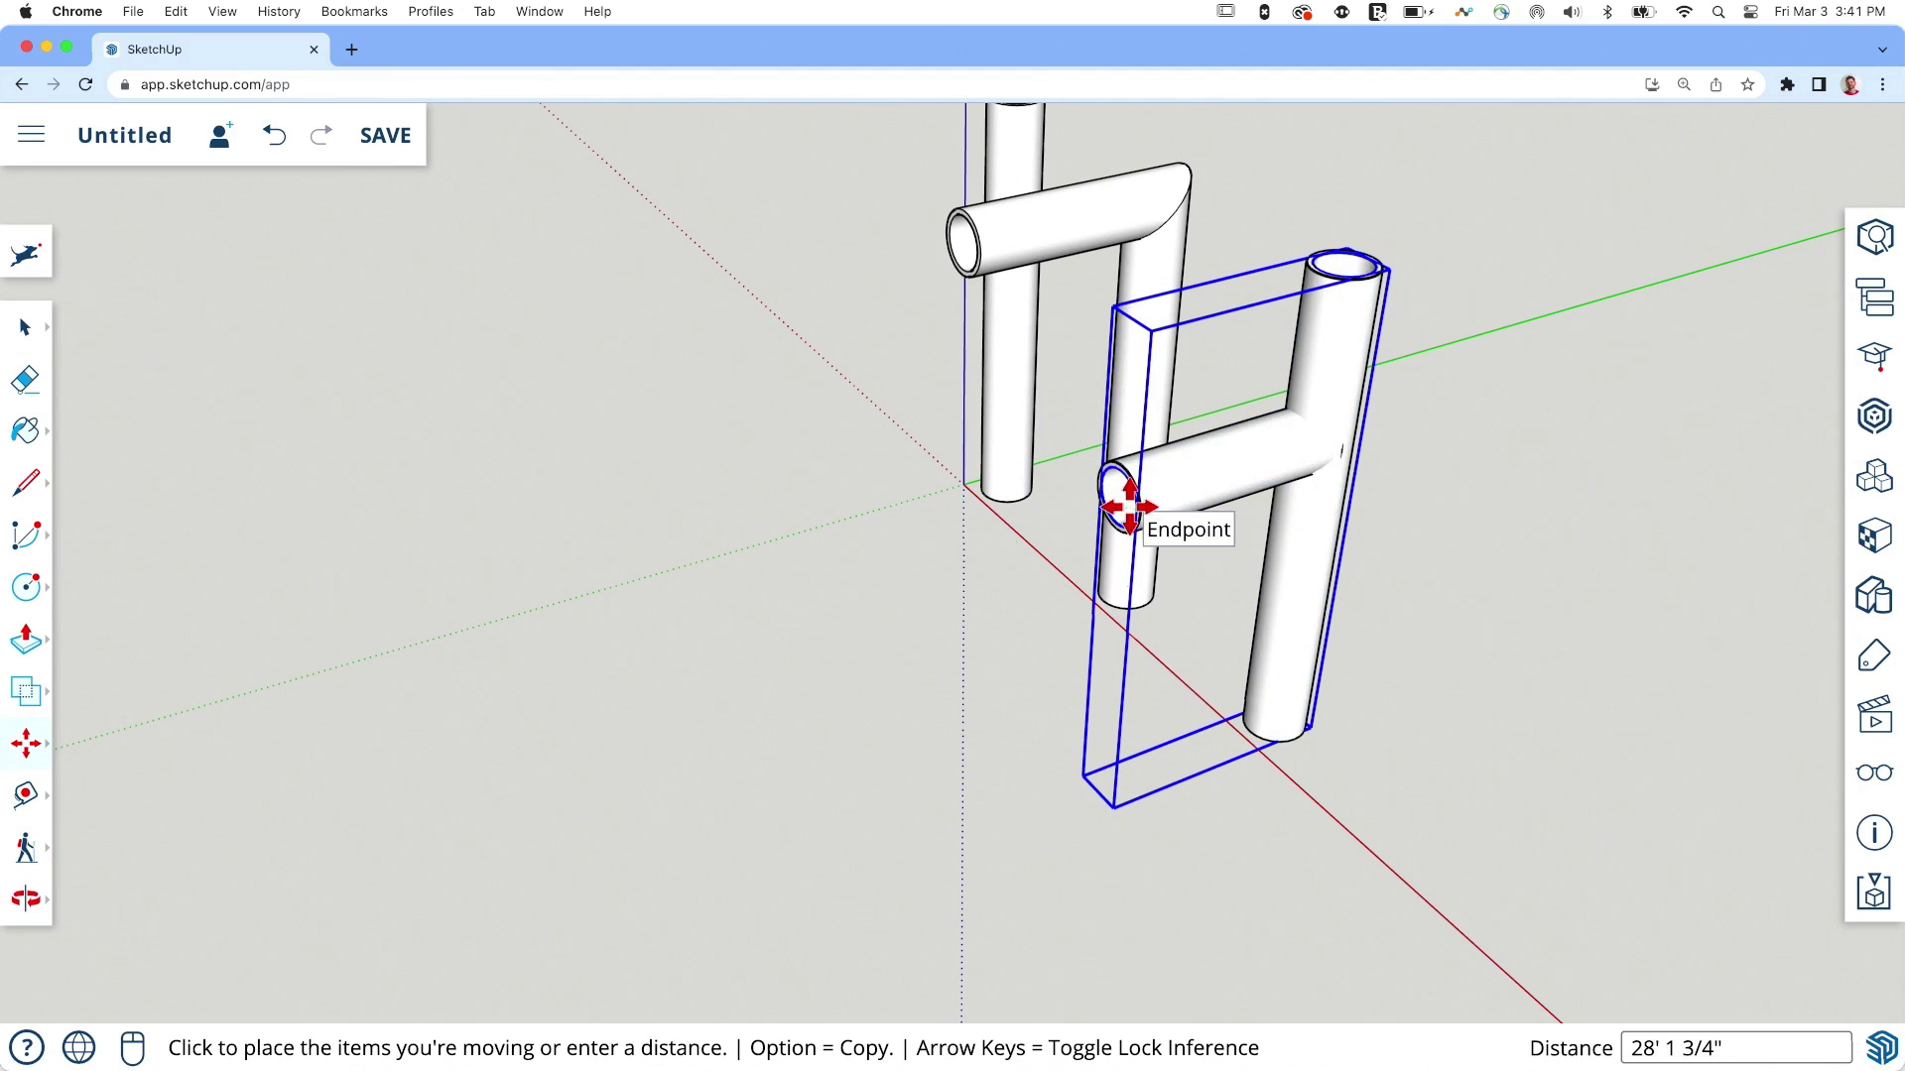
{"action": "left_click", "coordinate": [1127, 503]}
{"action": "scroll", "coordinate": [1041, 646], "scroll_direction": "up", "scroll_amount": 5}
{"action": "scroll", "coordinate": [1034, 652], "scroll_direction": "down", "scroll_amount": 2}
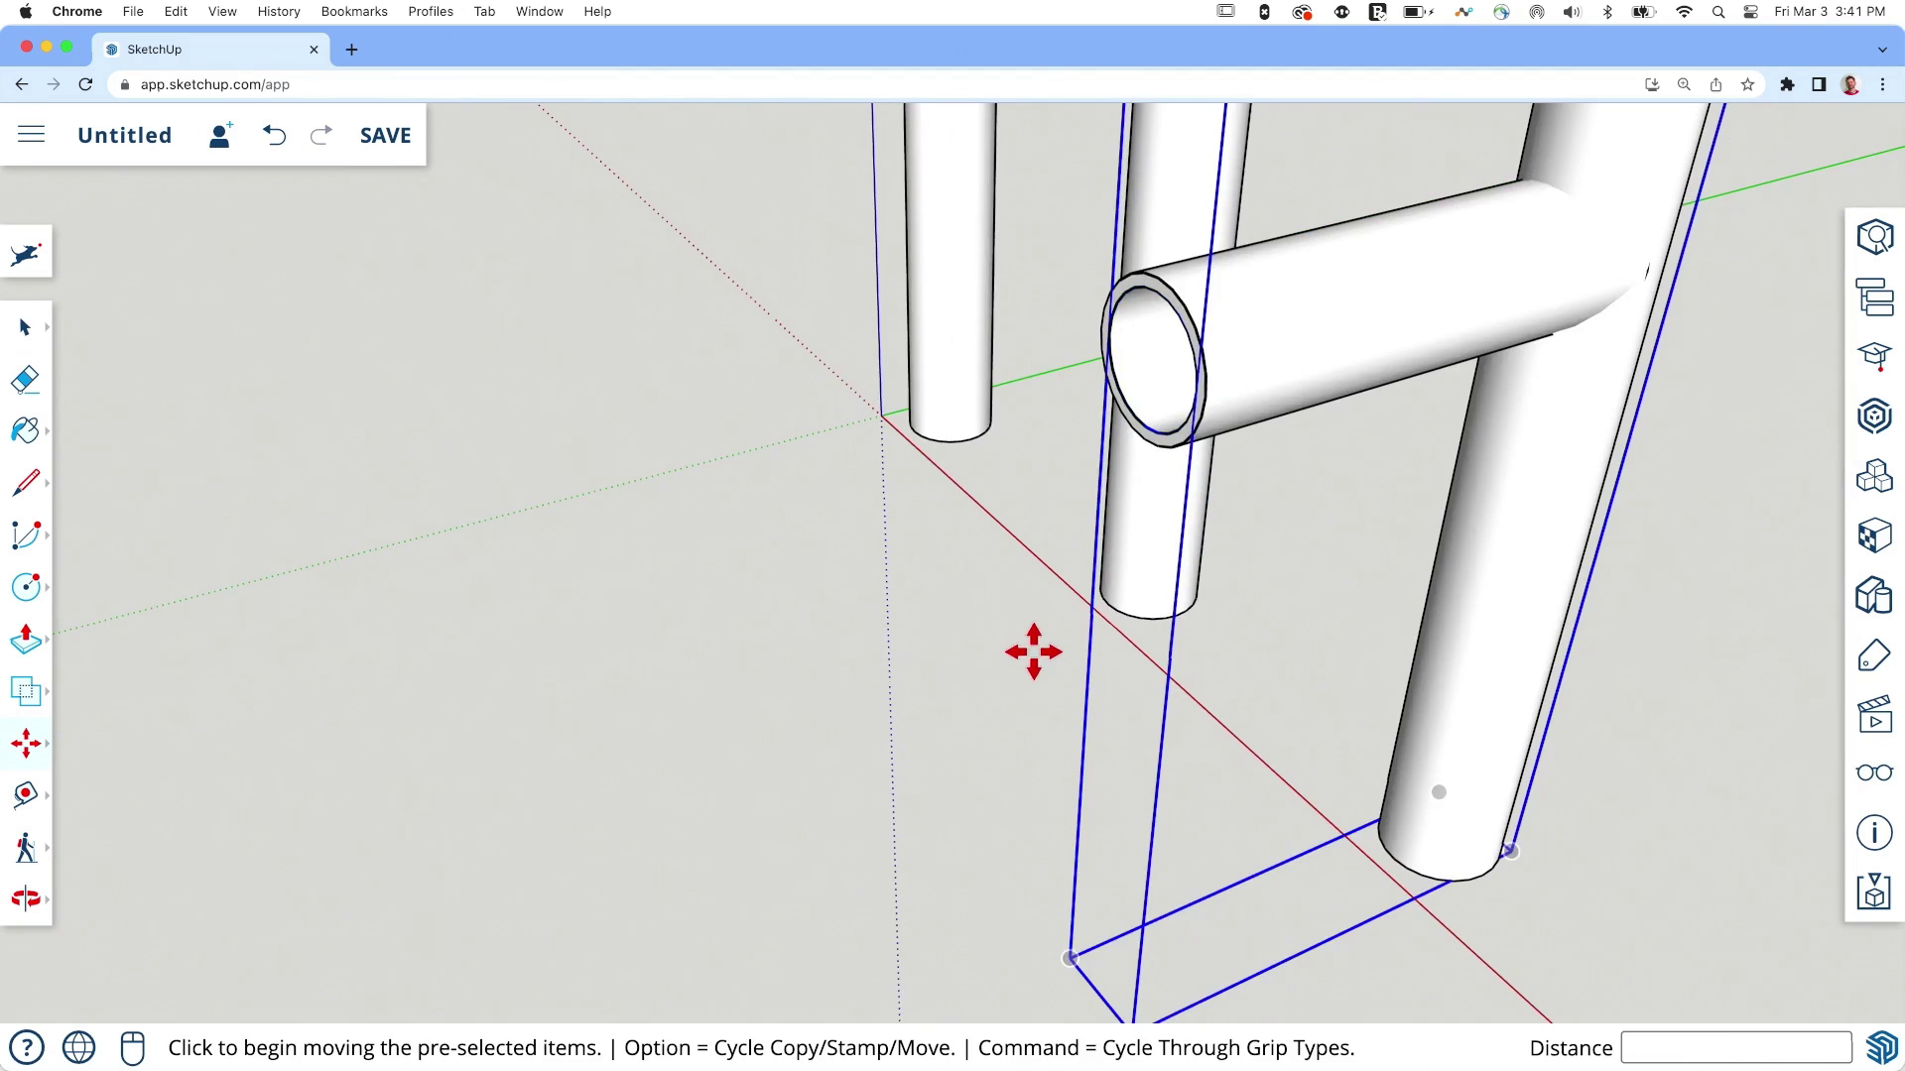
{"action": "middle_click_drag", "start_coordinate": [1121, 602], "coordinate": [1478, 607]}
{"action": "key", "text": "space"}
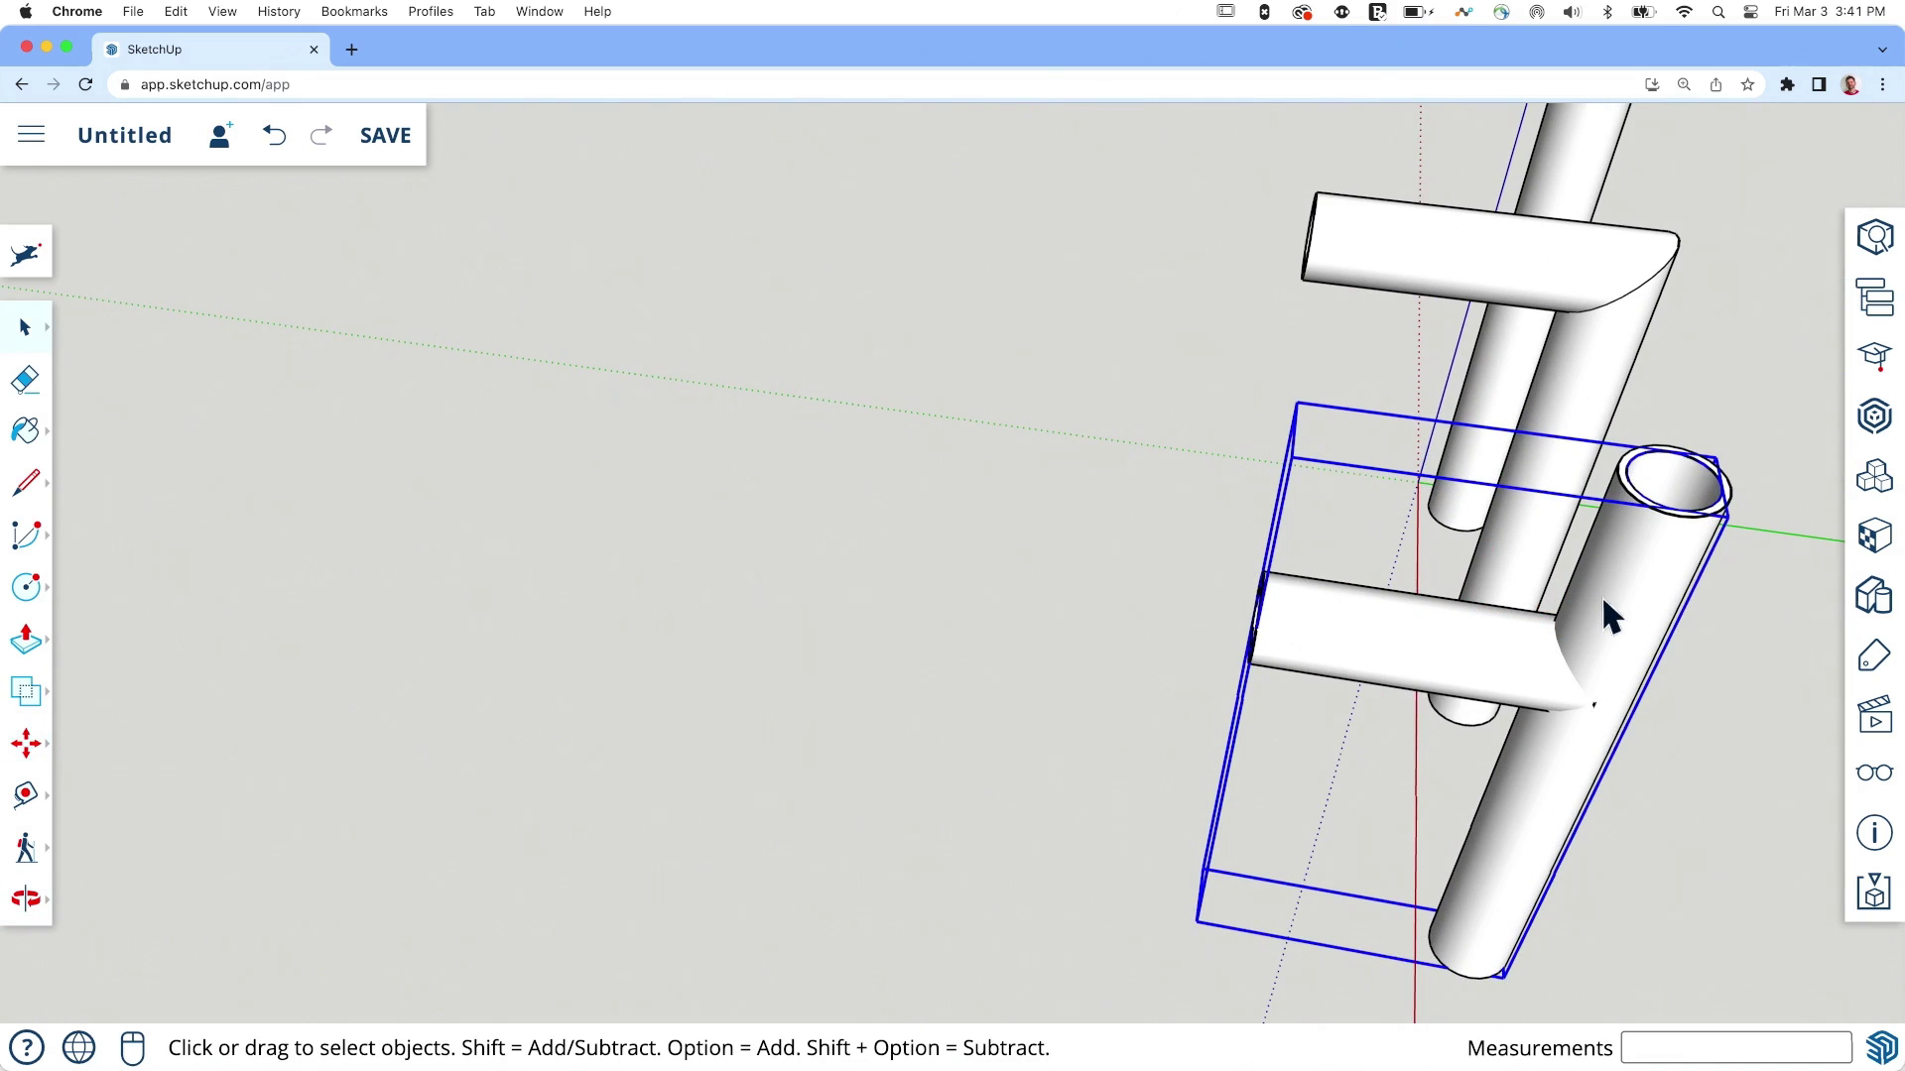
Step: Open the second pipe group for editing and select its tube faces
{"action": "double_click", "coordinate": [1601, 595]}
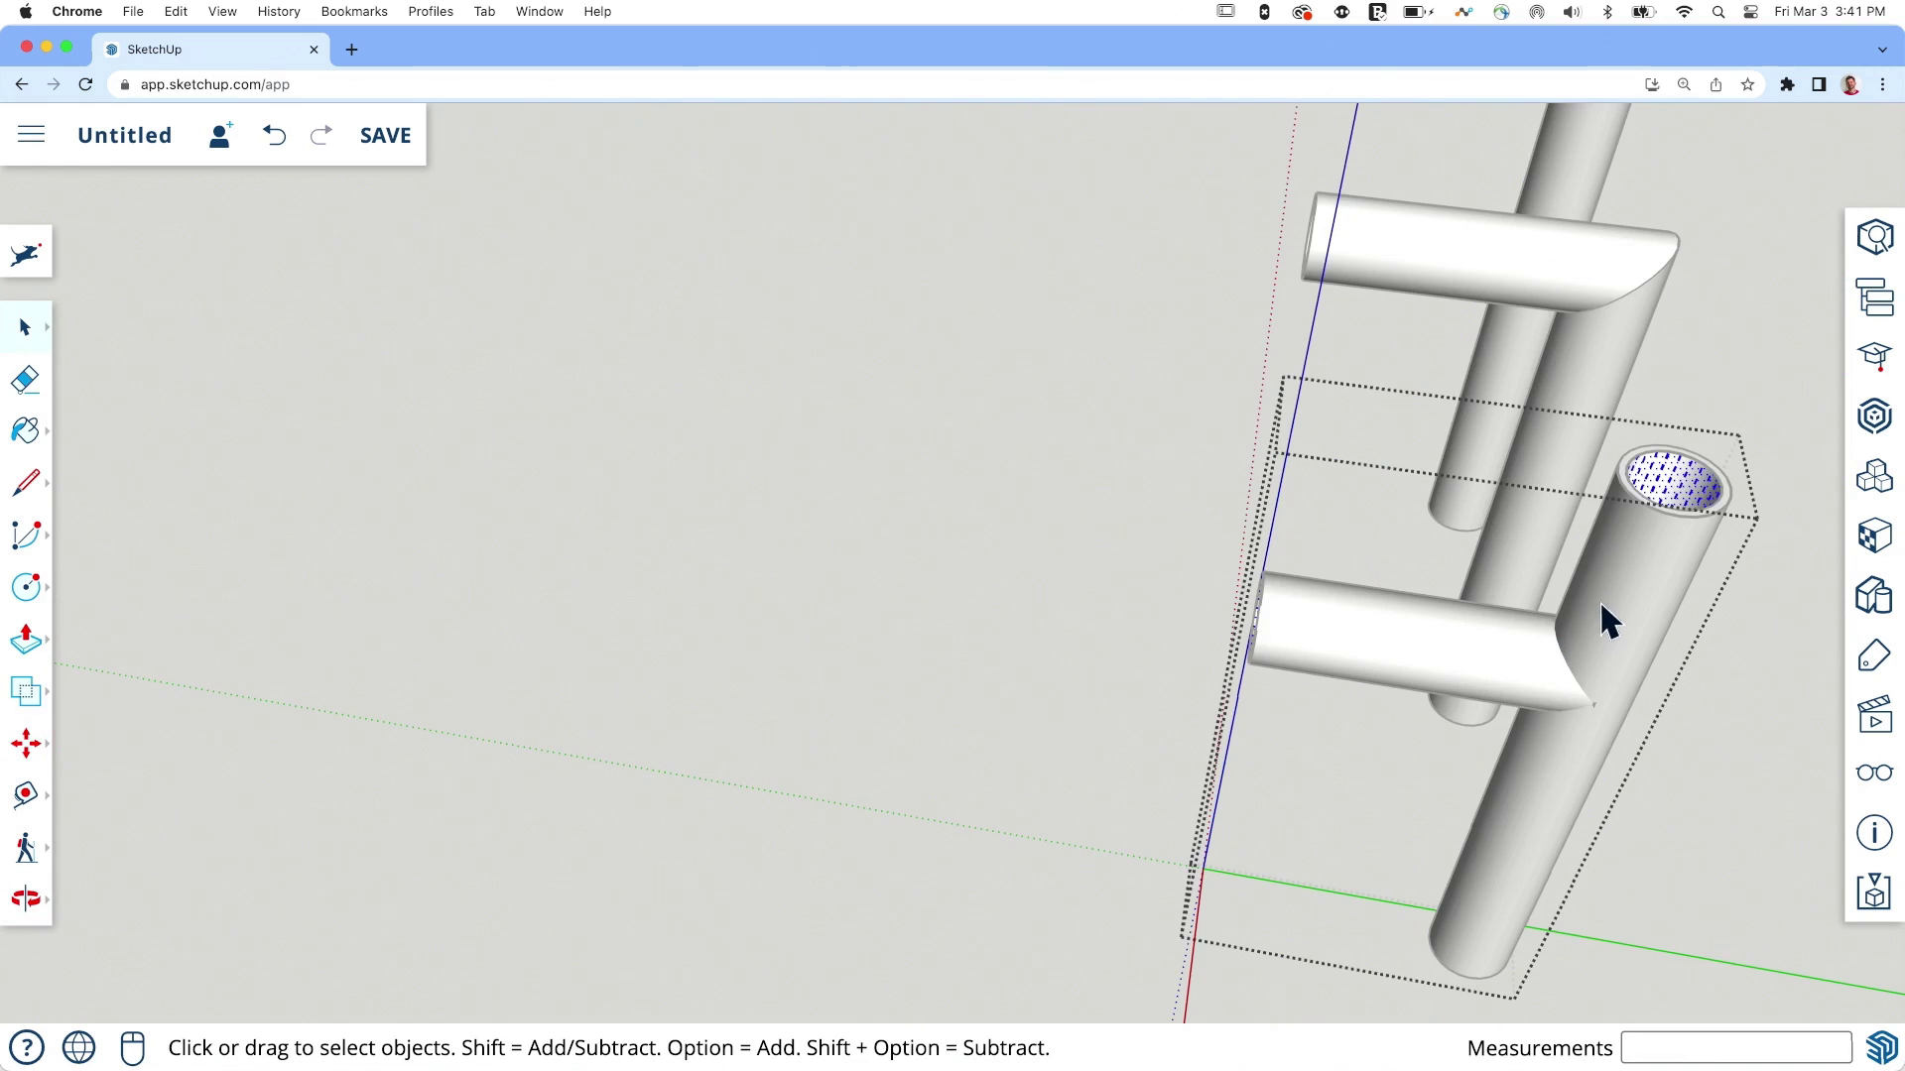
{"action": "left_click", "coordinate": [1719, 767]}
{"action": "left_click", "coordinate": [1496, 681]}
{"action": "double_click", "coordinate": [1500, 695]}
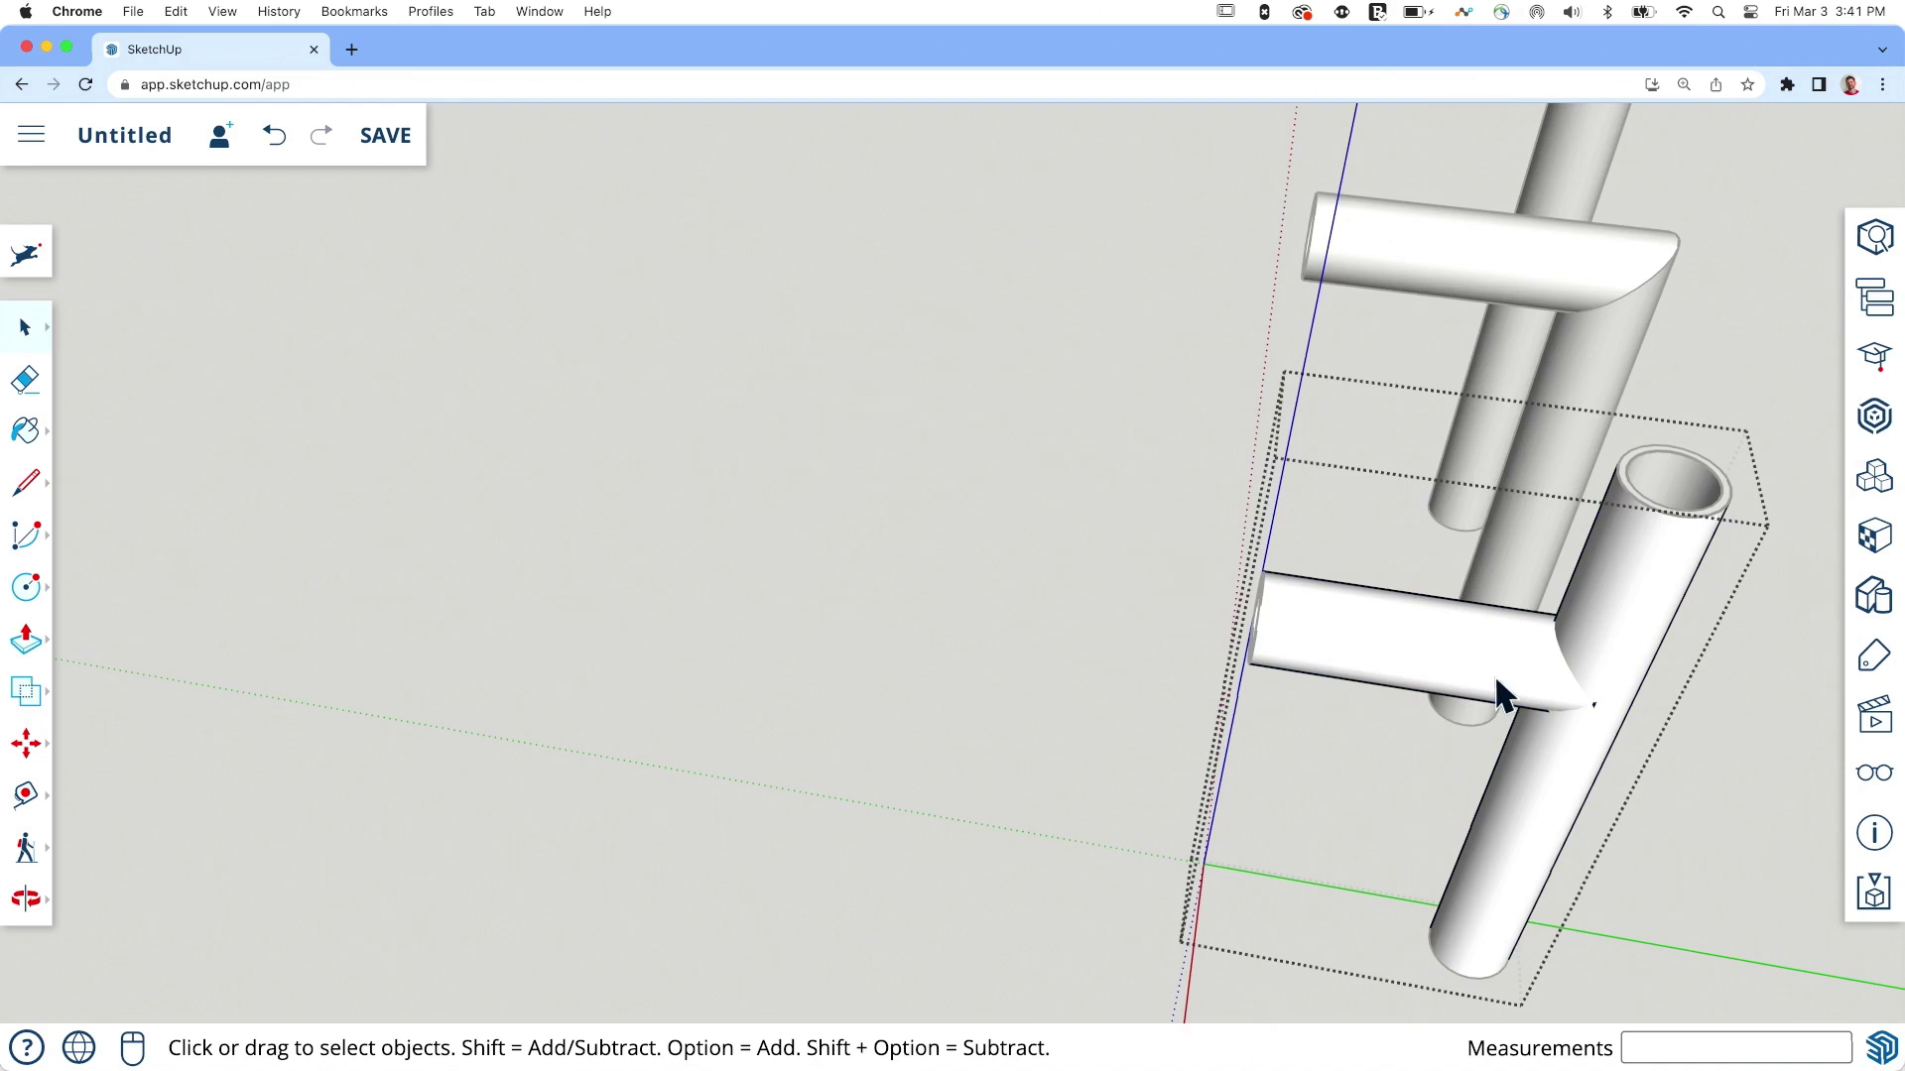
{"action": "left_click", "coordinate": [1572, 680]}
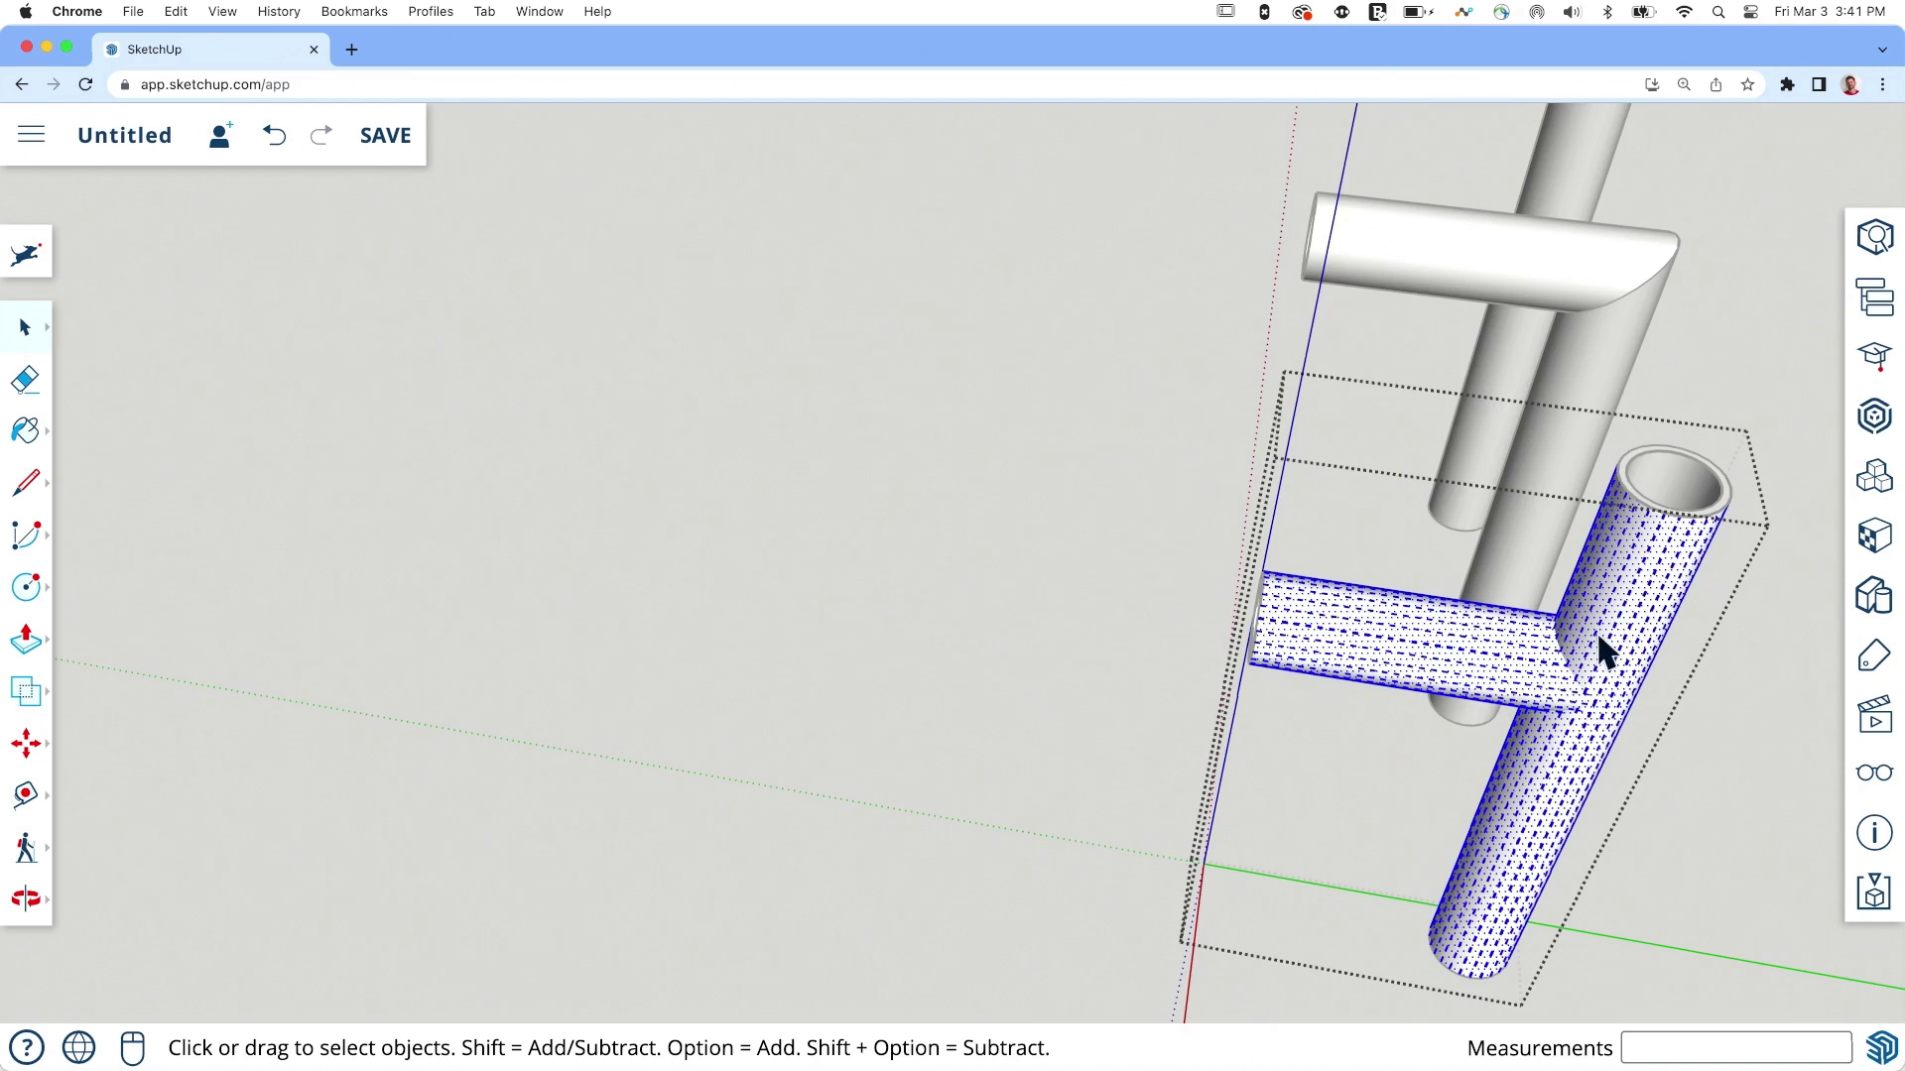
{"action": "left_click", "coordinate": [1506, 682], "text": "shift"}
Step: Select the branch's connected faces and intersect them With Selection
{"action": "right_click", "coordinate": [1591, 655]}
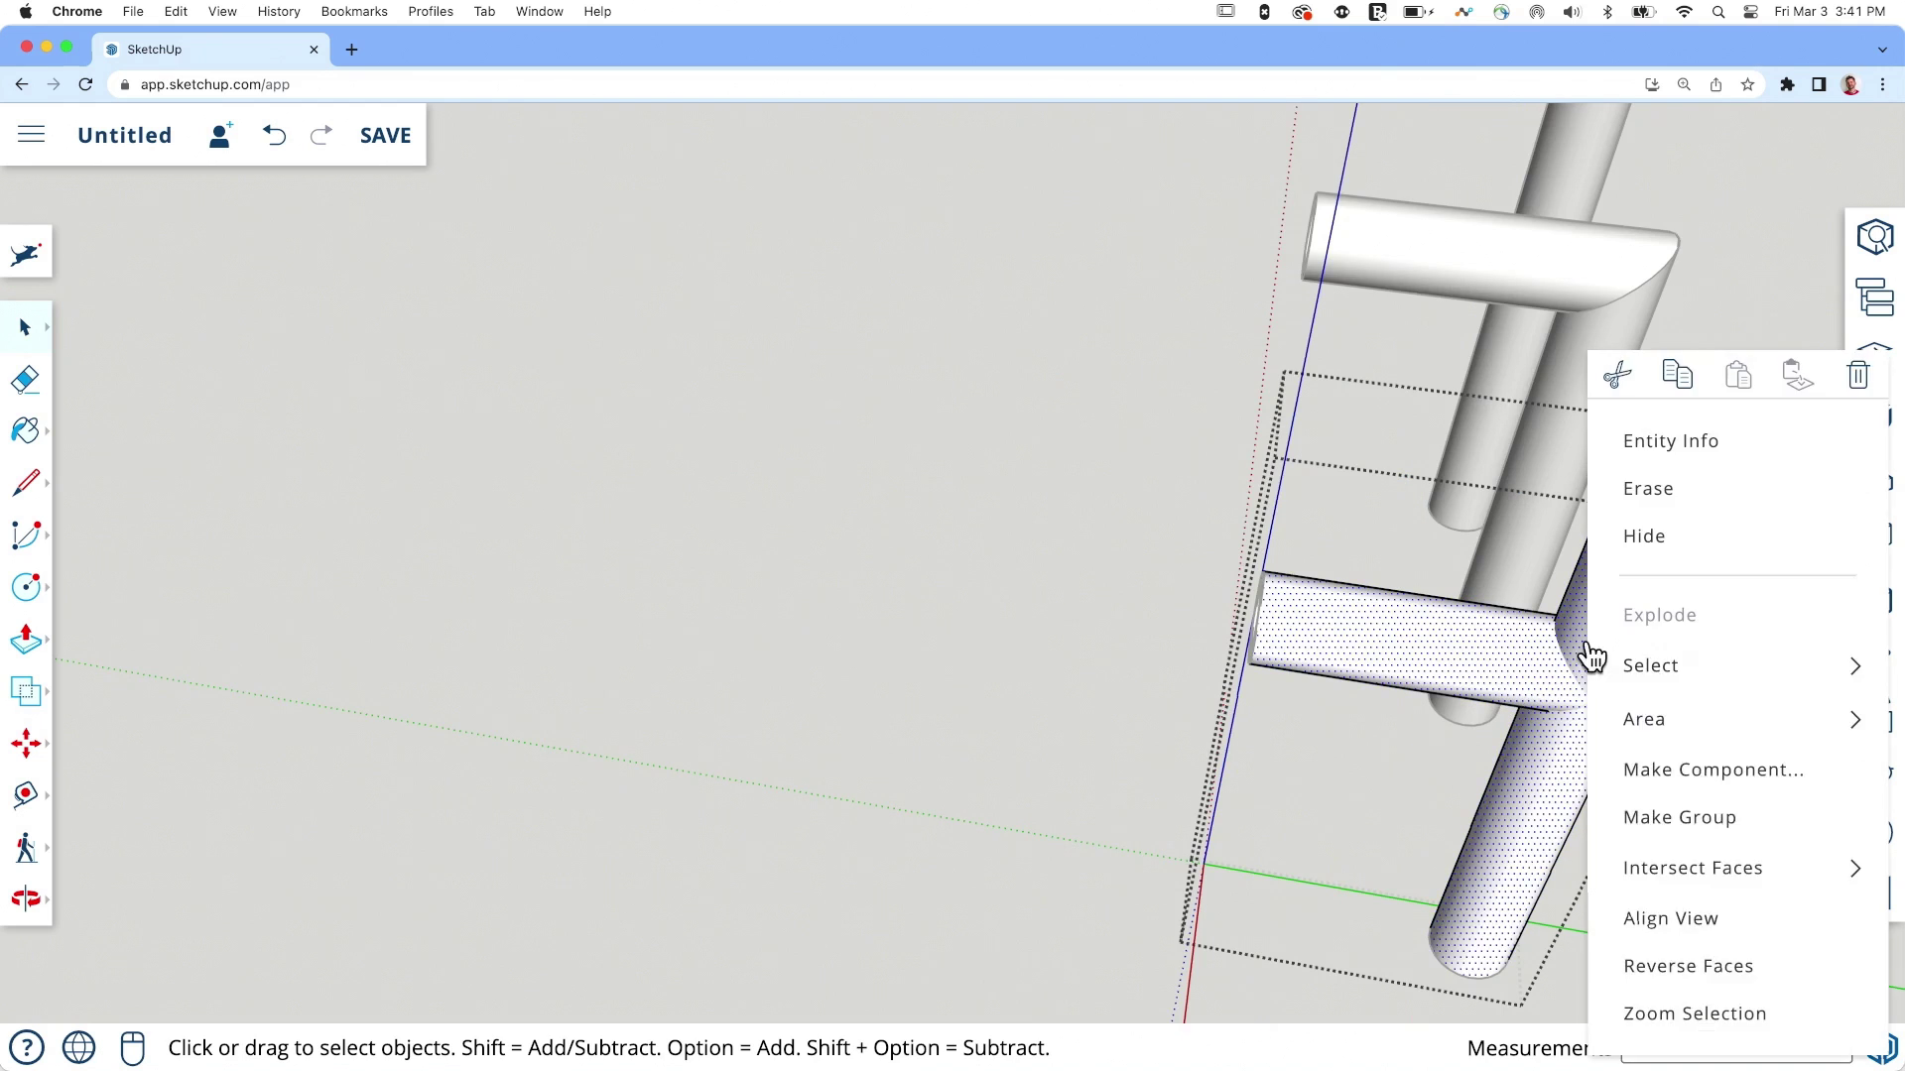
{"action": "mouse_move", "coordinate": [1598, 661]}
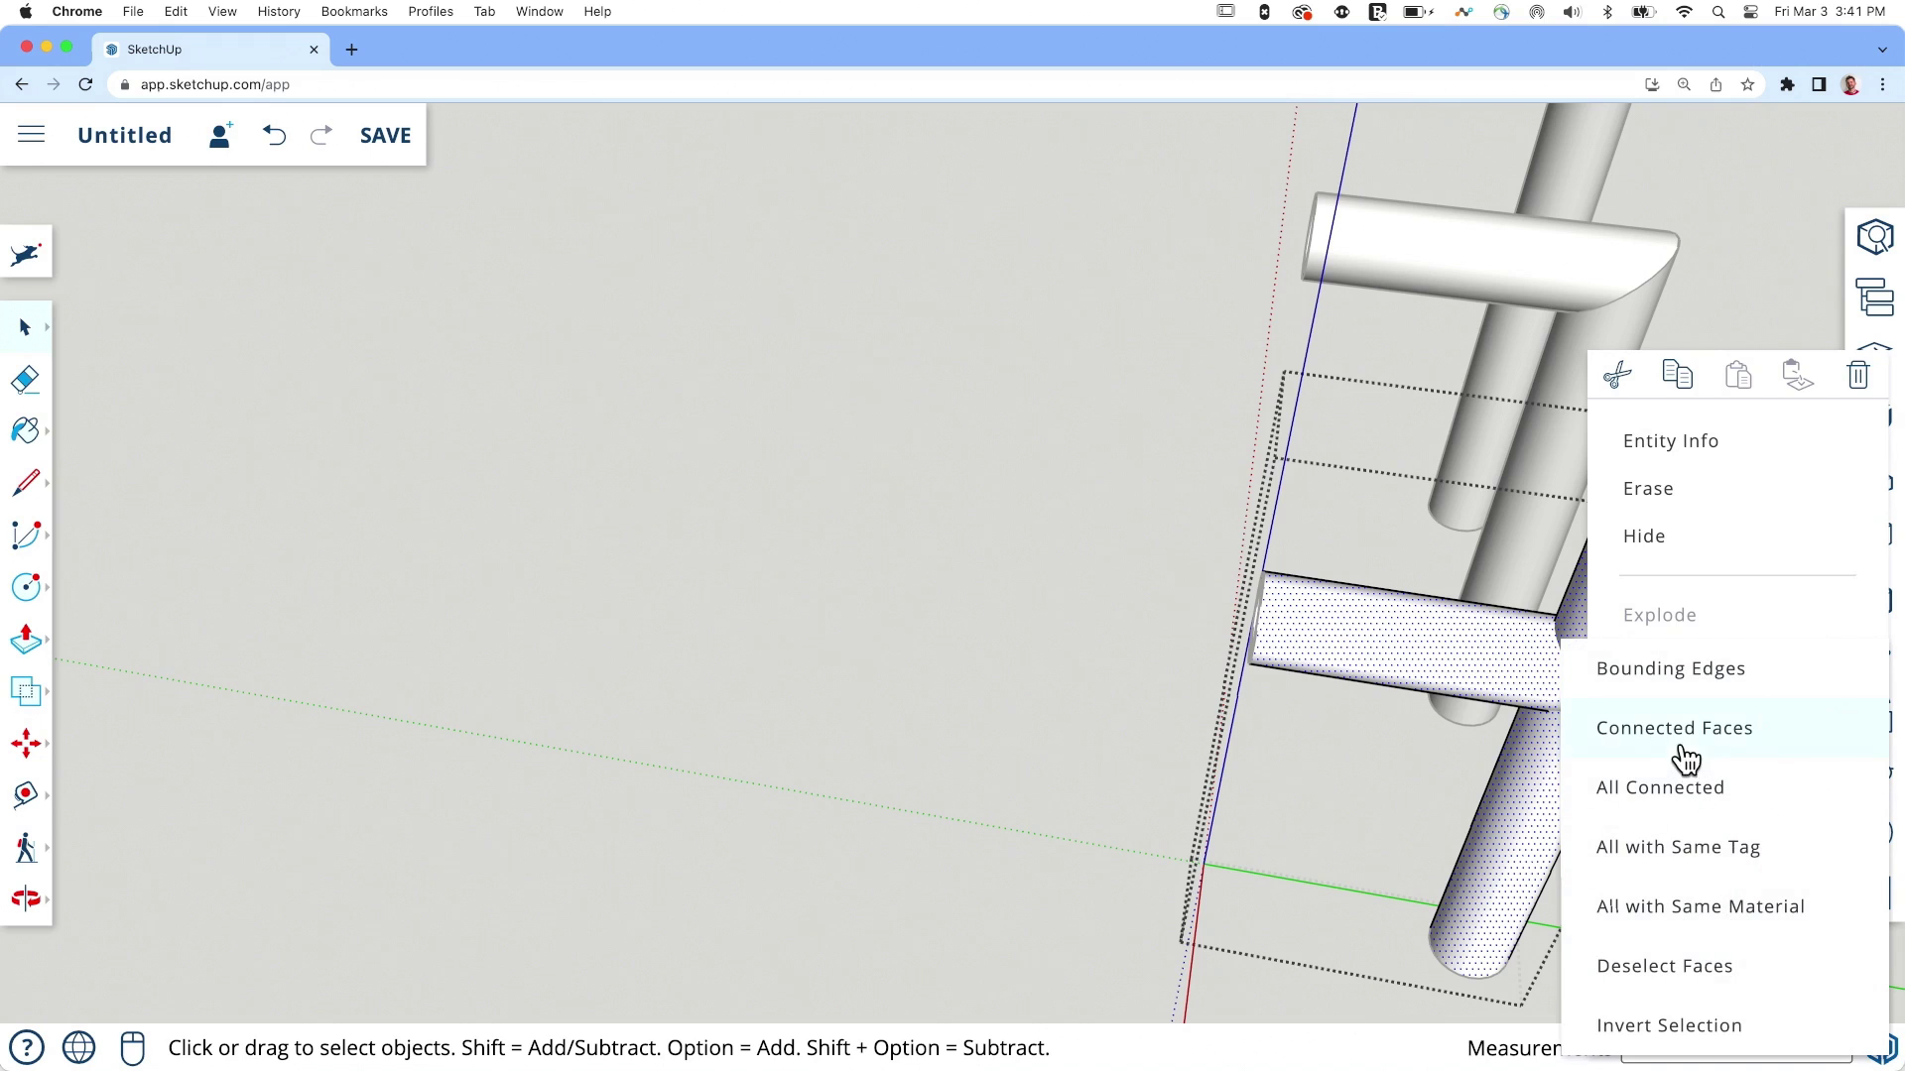
{"action": "left_click", "coordinate": [1419, 633]}
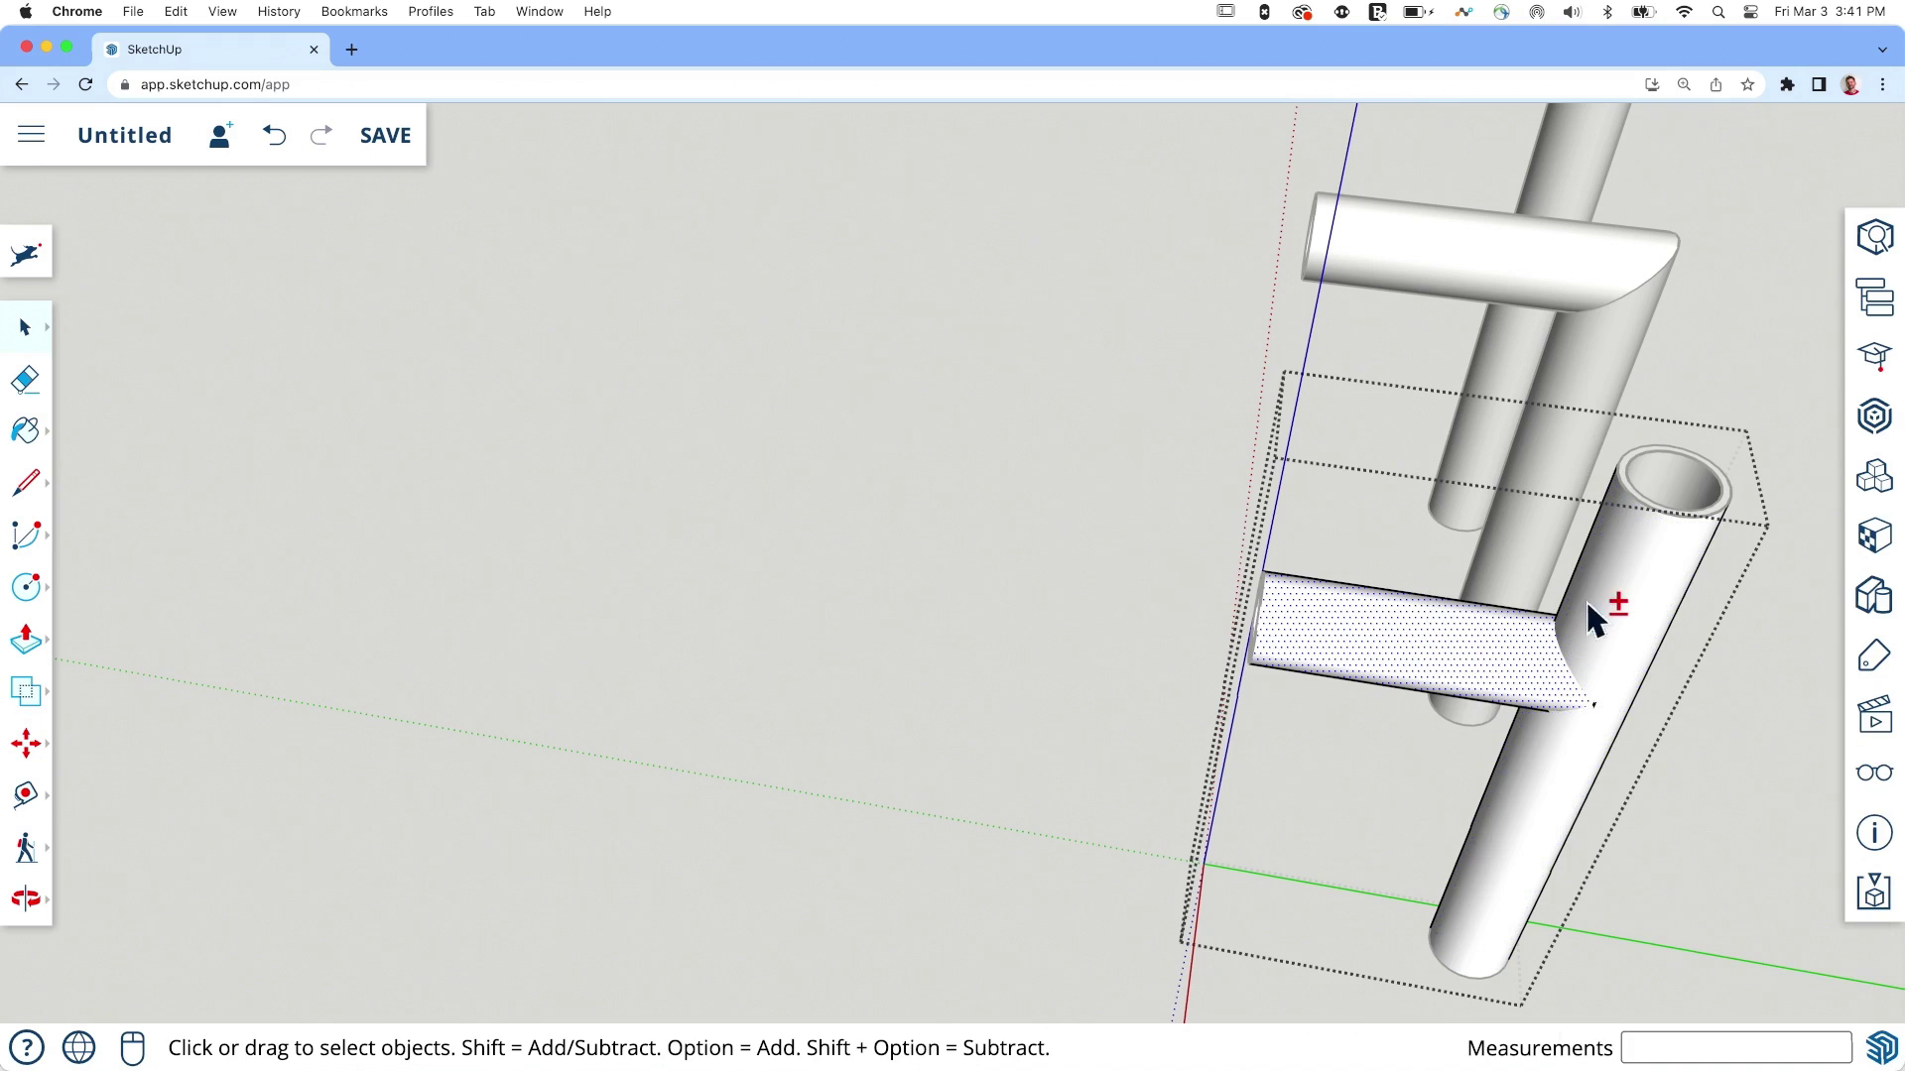
{"action": "right_click", "coordinate": [1434, 679]}
{"action": "mouse_move", "coordinate": [1432, 678]}
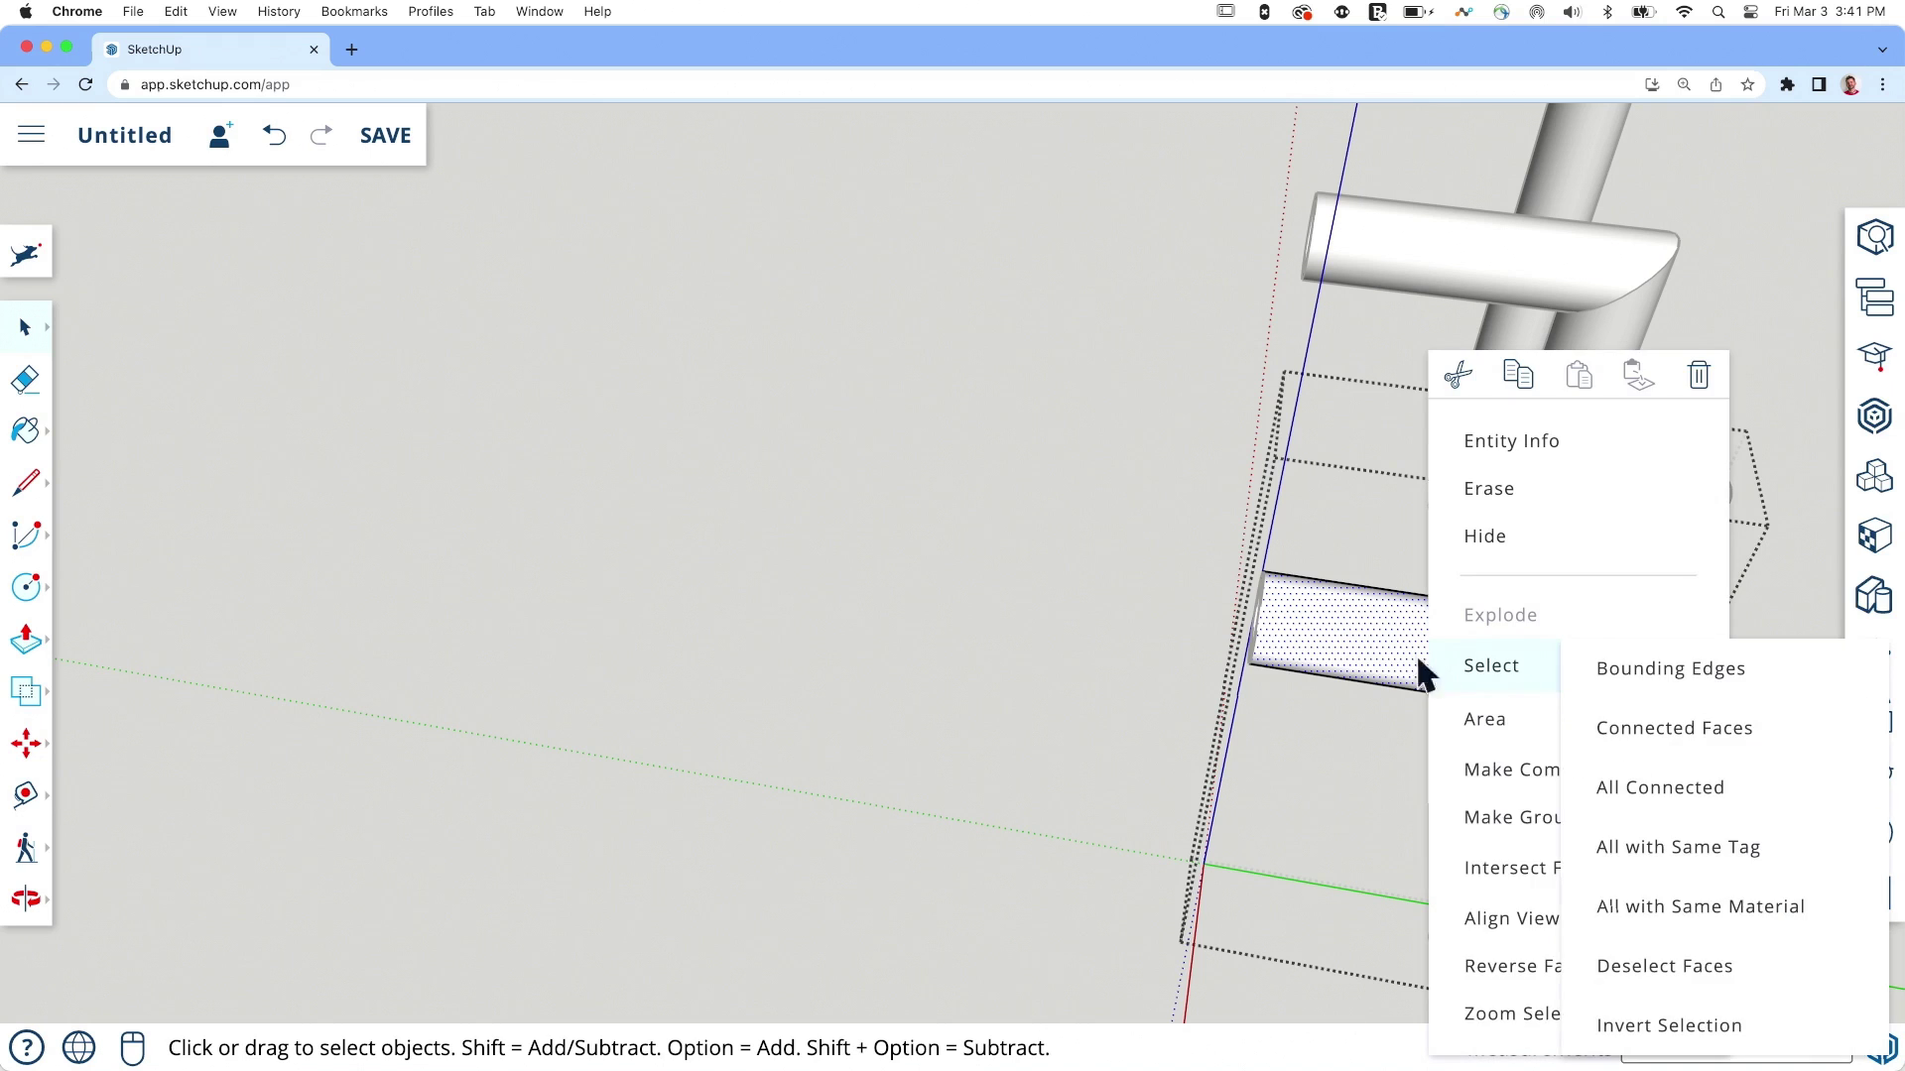
{"action": "mouse_move", "coordinate": [1537, 879]}
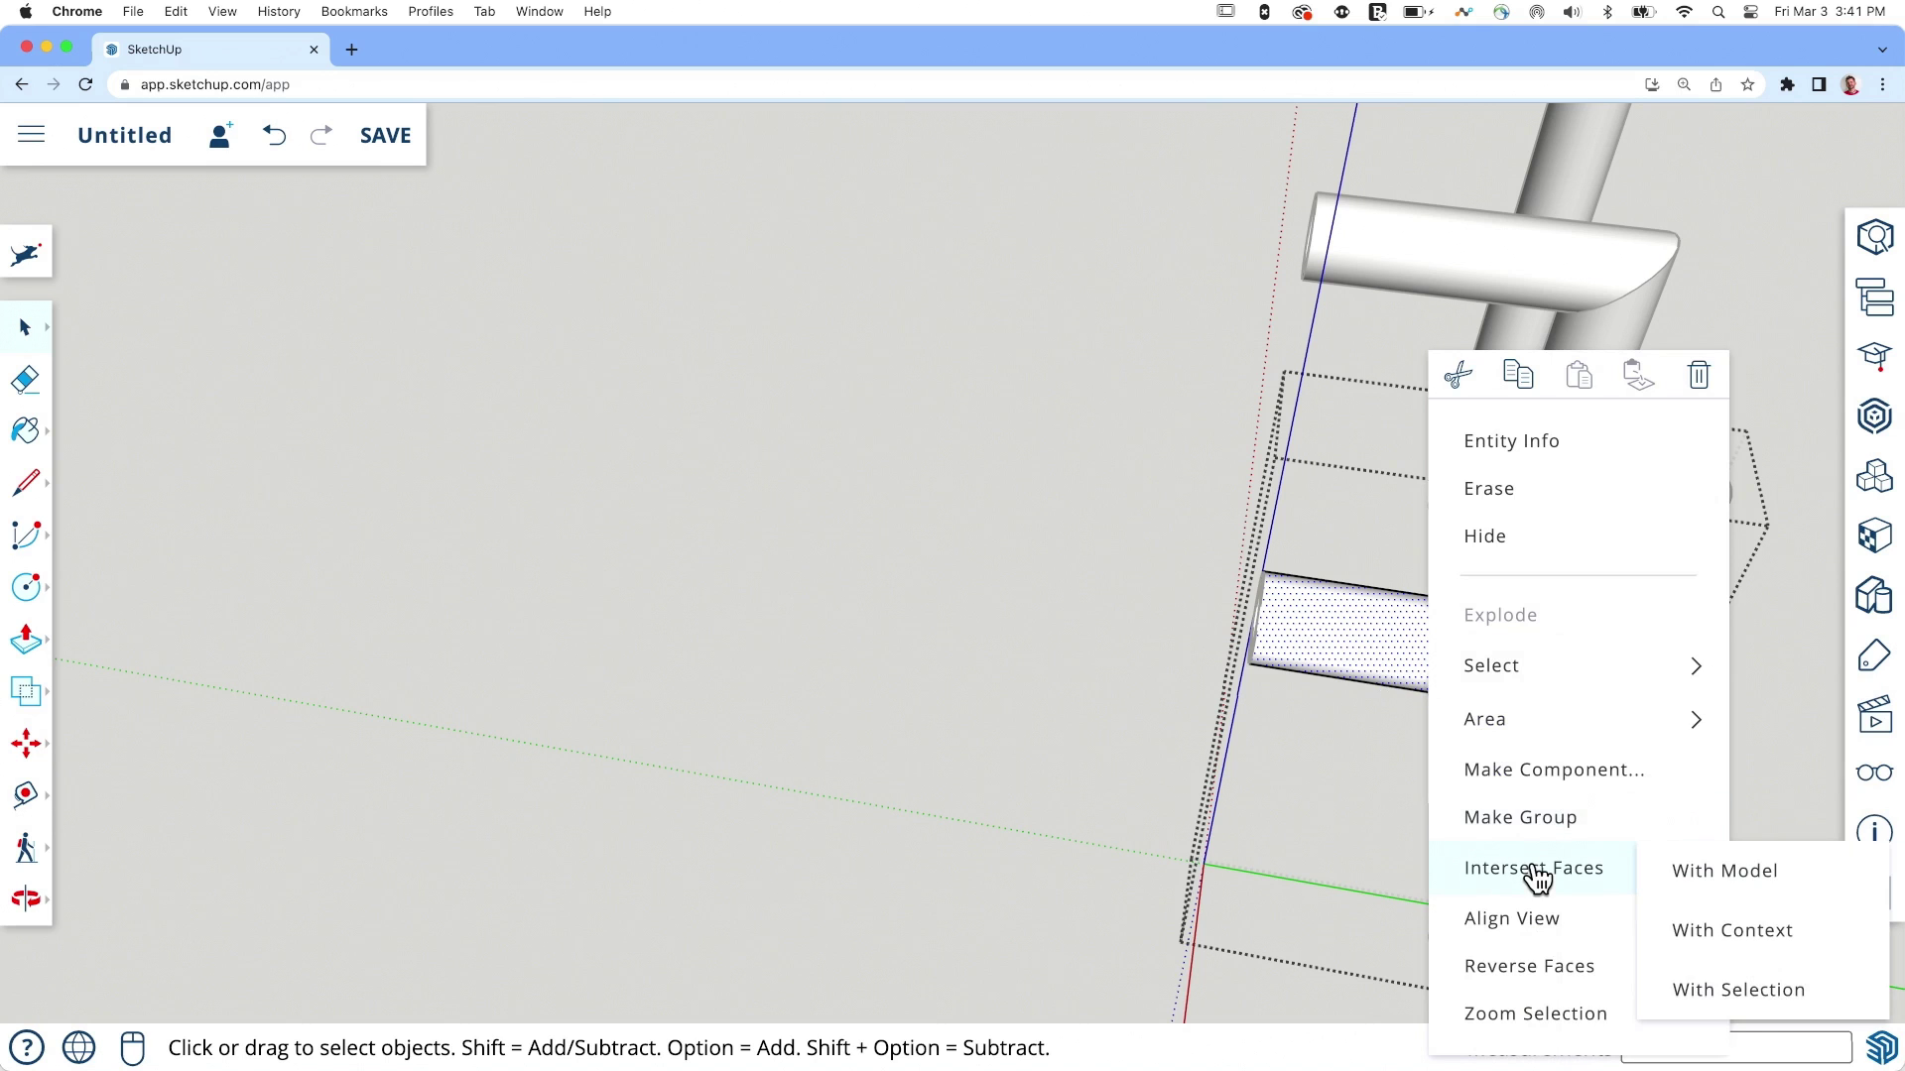
{"action": "left_click", "coordinate": [1726, 995]}
{"action": "middle_click_drag", "start_coordinate": [1676, 897], "coordinate": [1165, 799]}
Step: Erase the cut edge and half-disc face inside the pipe opening, then exit the group
{"action": "scroll", "coordinate": [1063, 716], "scroll_direction": "down", "scroll_amount": 5}
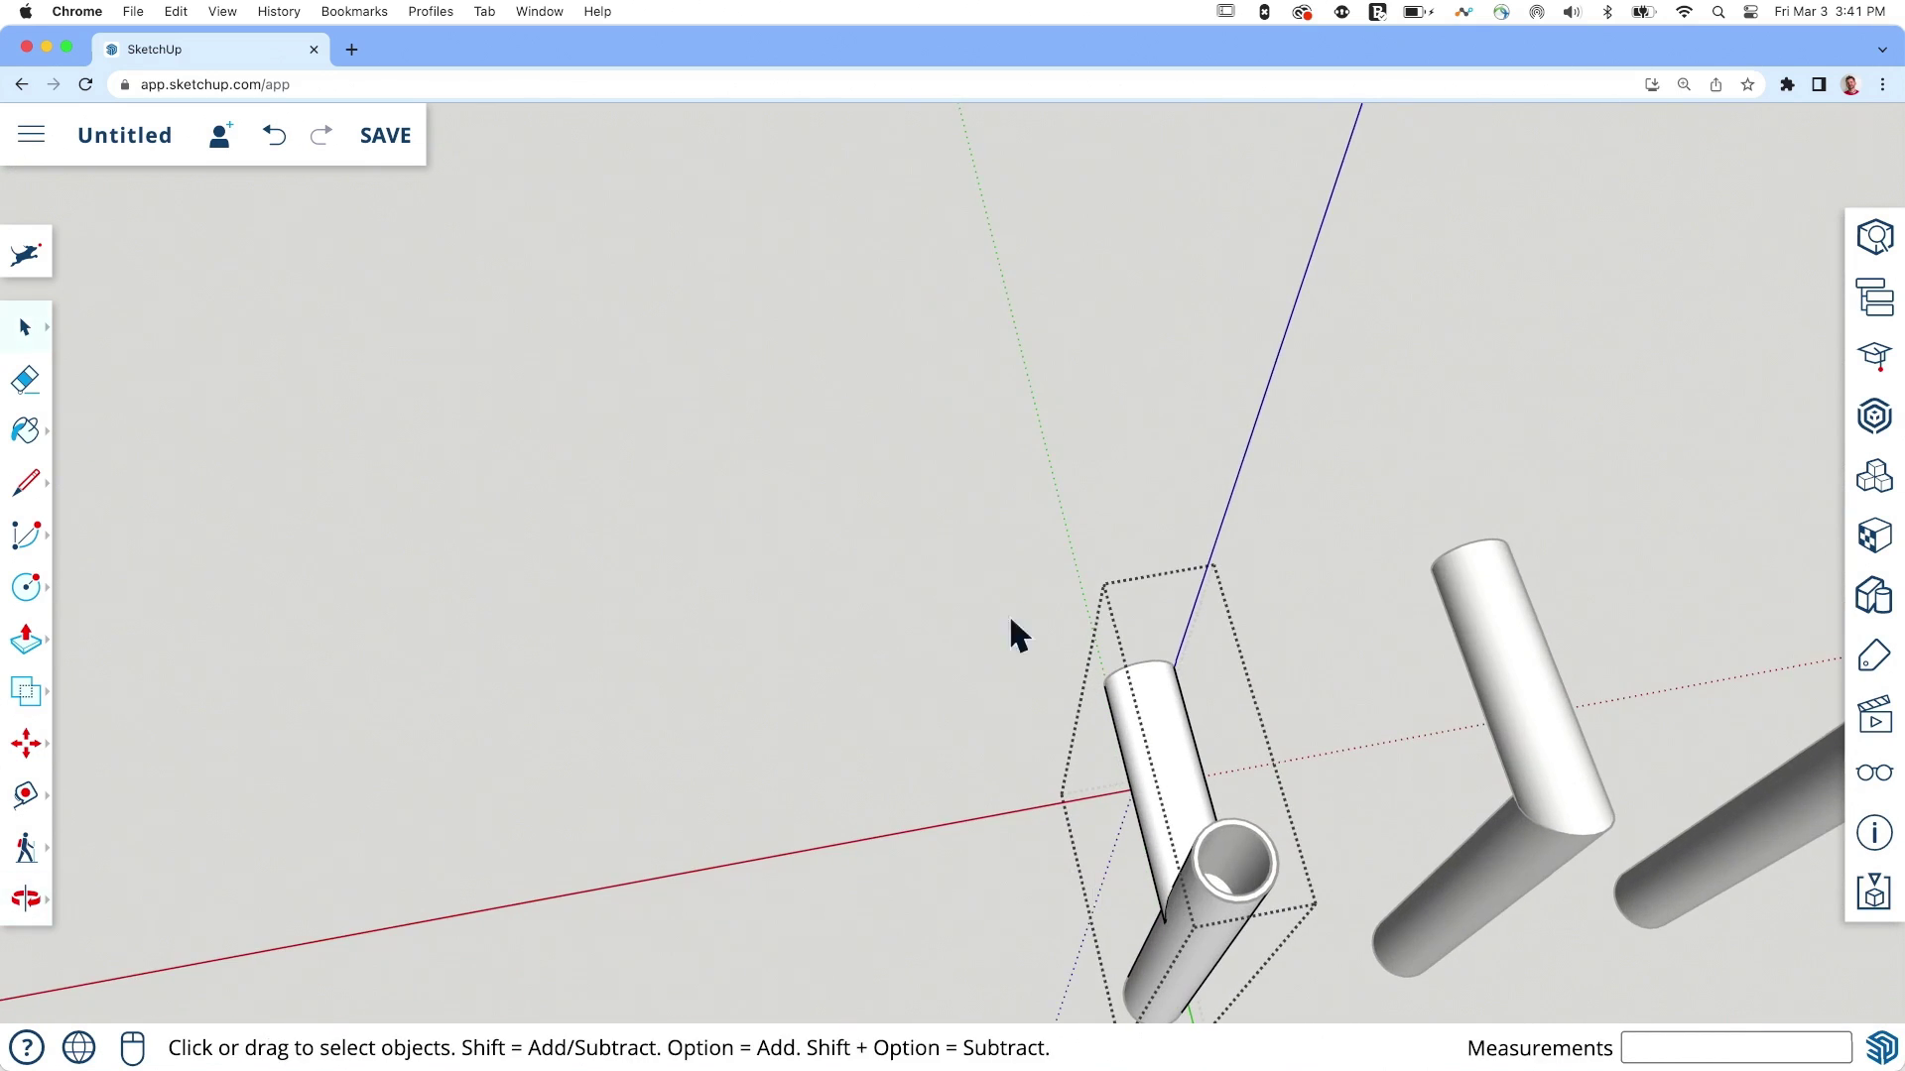
{"action": "scroll", "coordinate": [1148, 794], "scroll_direction": "up", "scroll_amount": 10}
{"action": "middle_click_drag", "start_coordinate": [1046, 387], "coordinate": [714, 531]}
{"action": "scroll", "coordinate": [1234, 369], "scroll_direction": "up", "scroll_amount": 2}
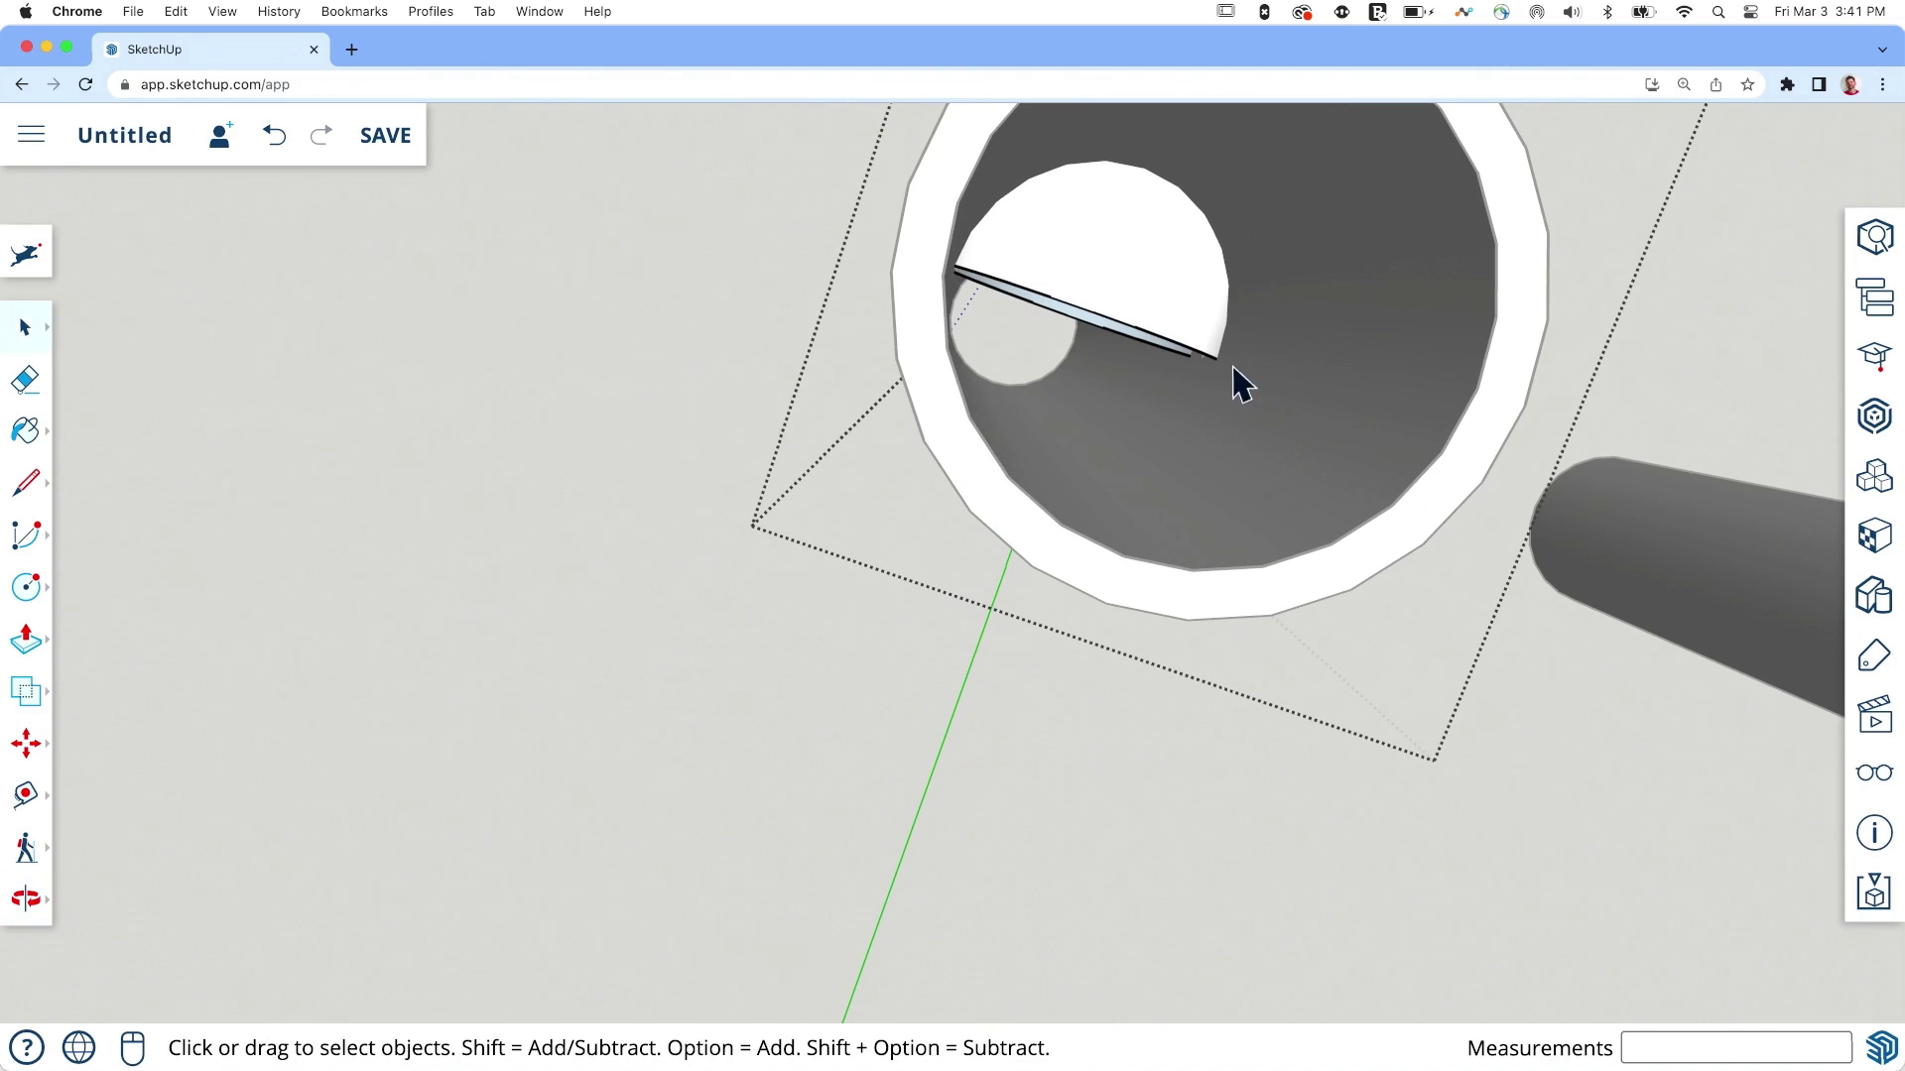
{"action": "key", "text": "e"}
{"action": "left_click_drag", "start_coordinate": [1122, 321], "coordinate": [1110, 335]}
{"action": "mouse_move", "coordinate": [1110, 334]}
{"action": "middle_mouse_down"}
{"action": "mouse_move", "coordinate": [1084, 301]}
{"action": "mouse_move", "coordinate": [1170, 110]}
{"action": "middle_mouse_up"}
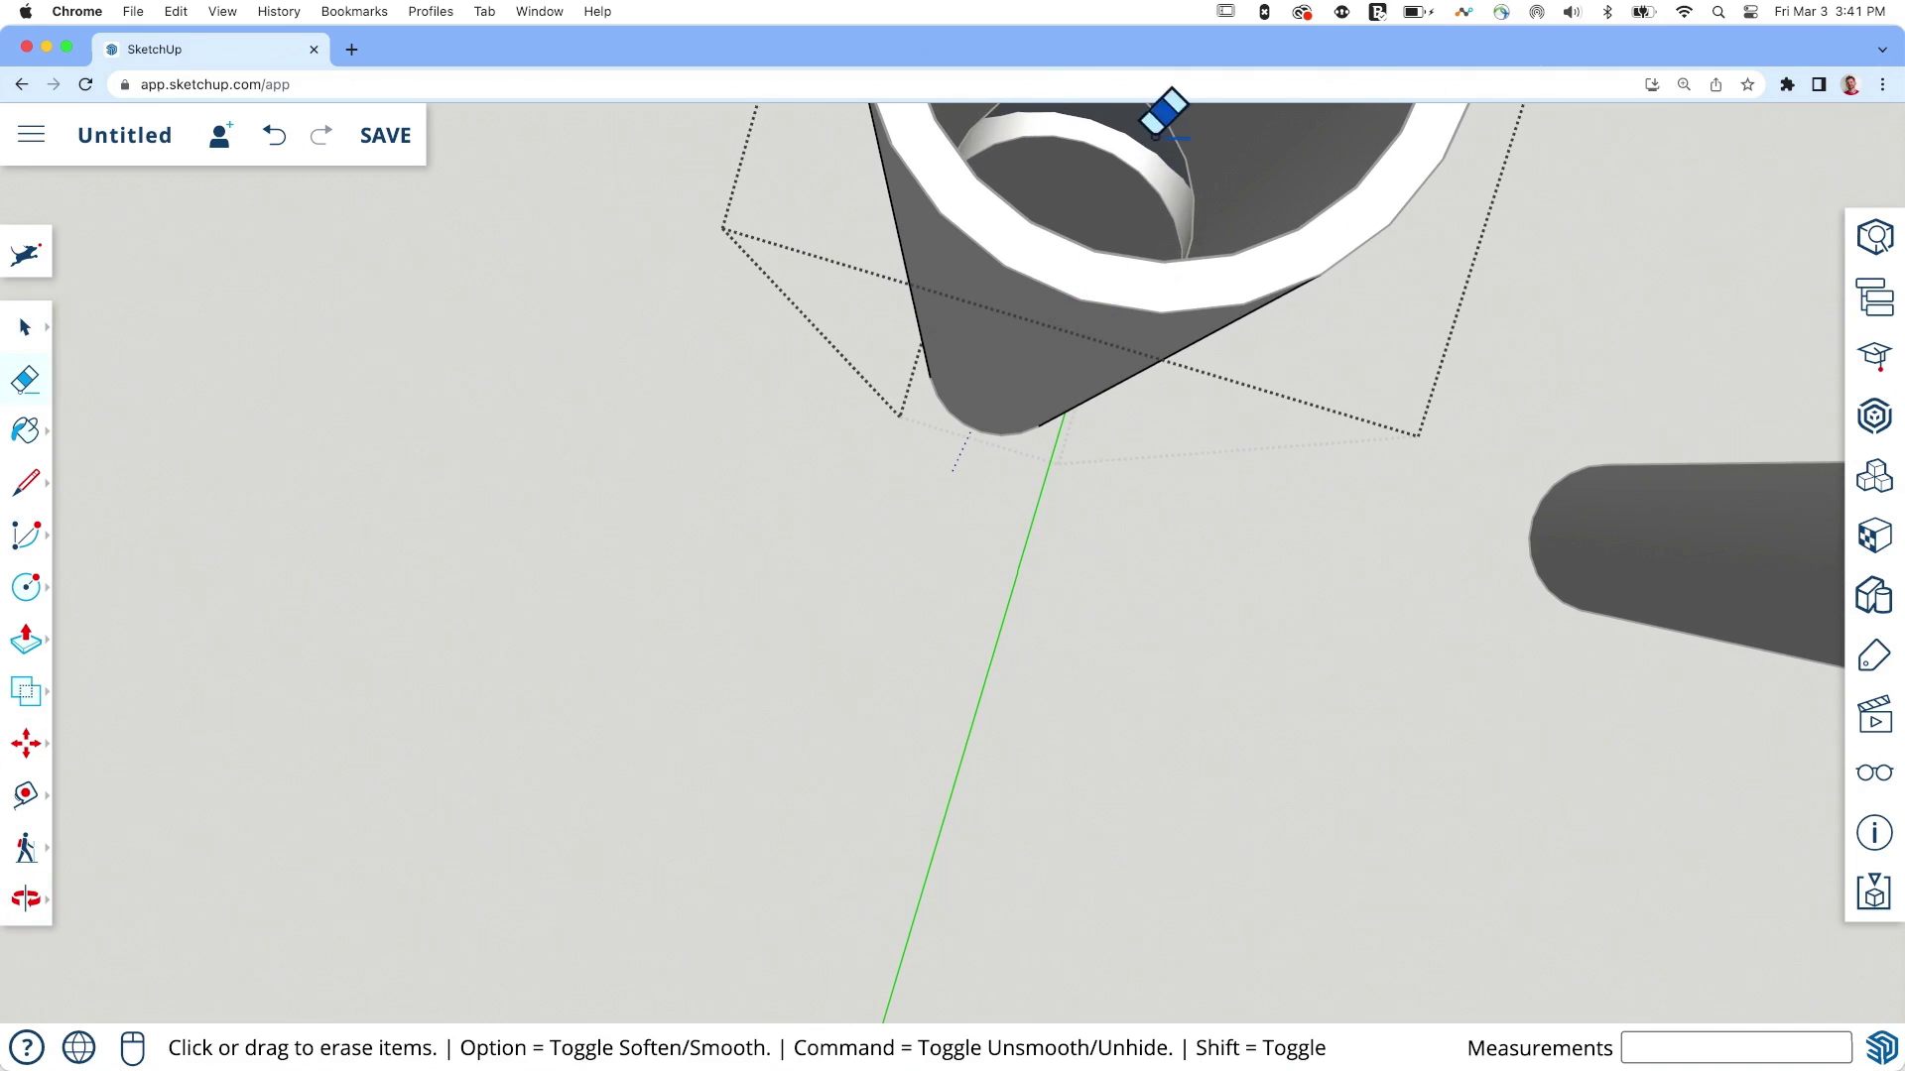
{"action": "scroll", "coordinate": [1115, 357], "scroll_direction": "down", "scroll_amount": 2}
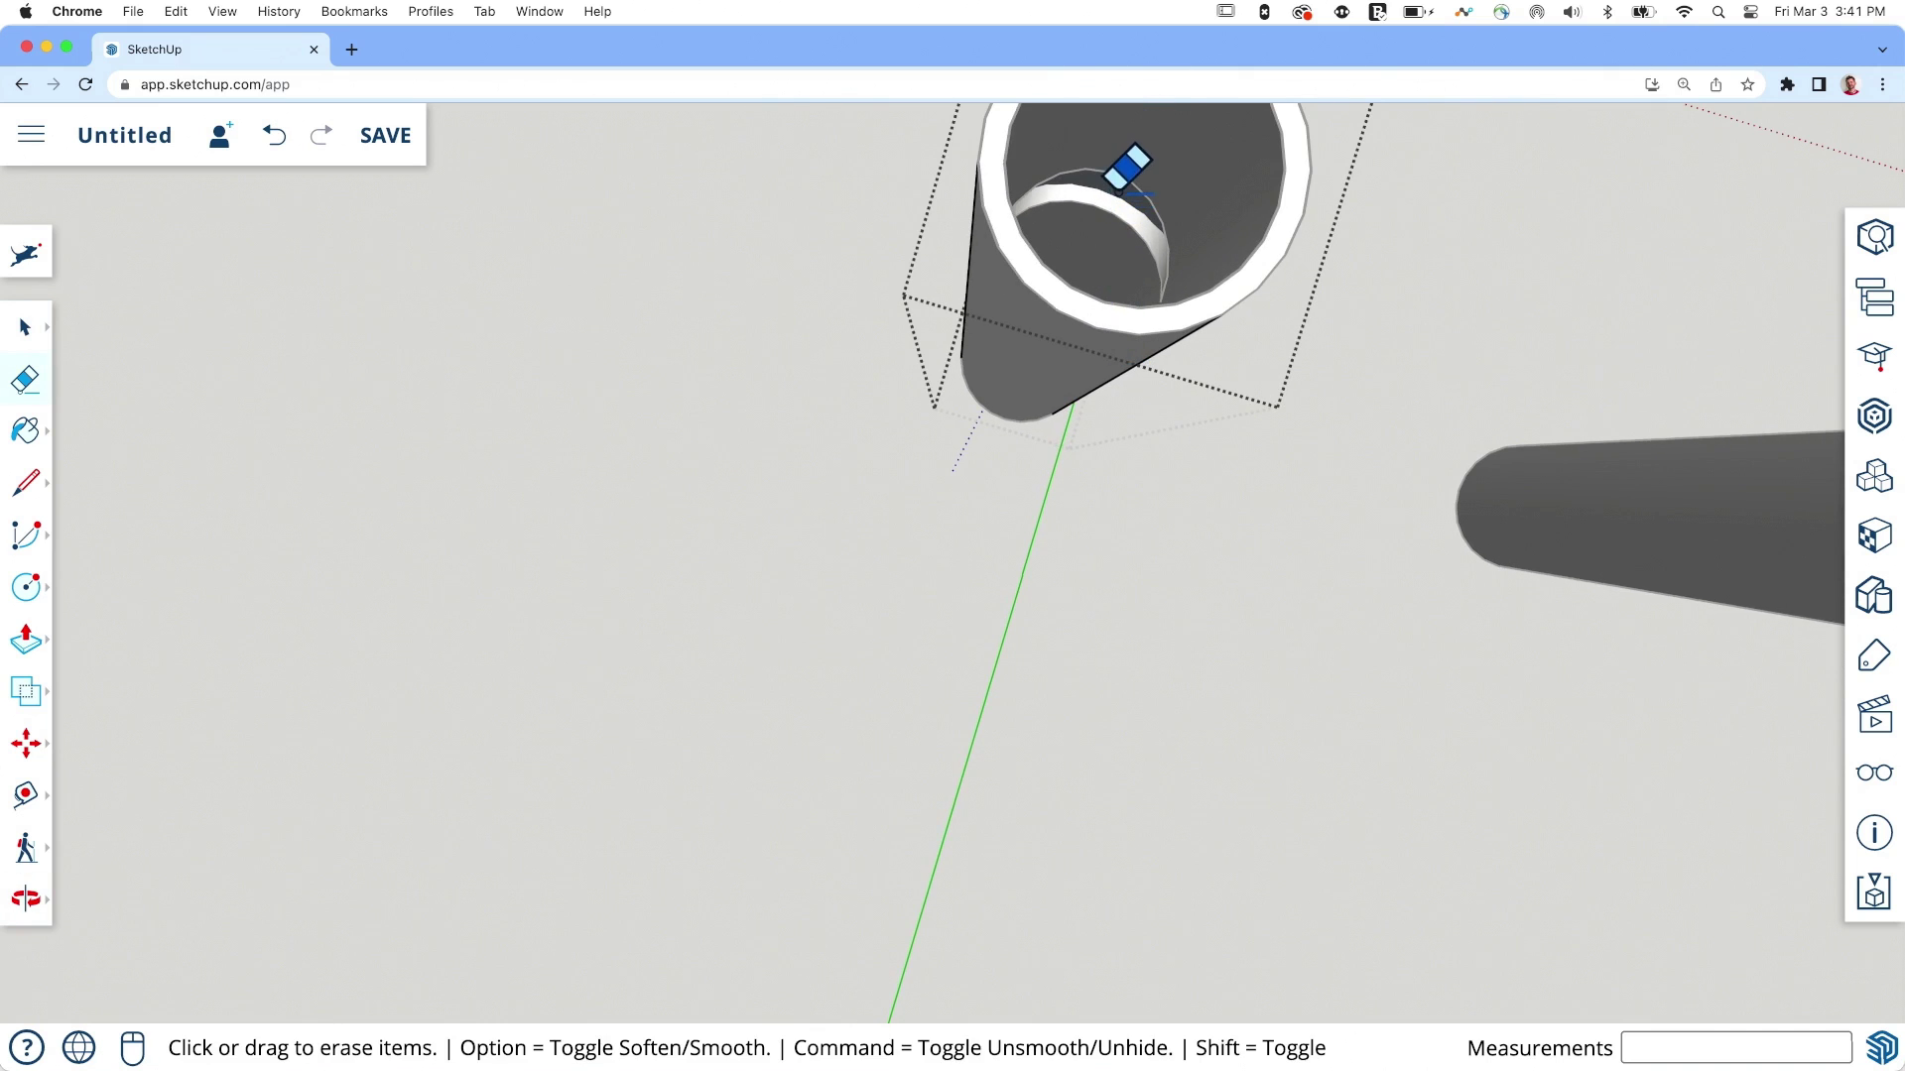
{"action": "key", "text": "space"}
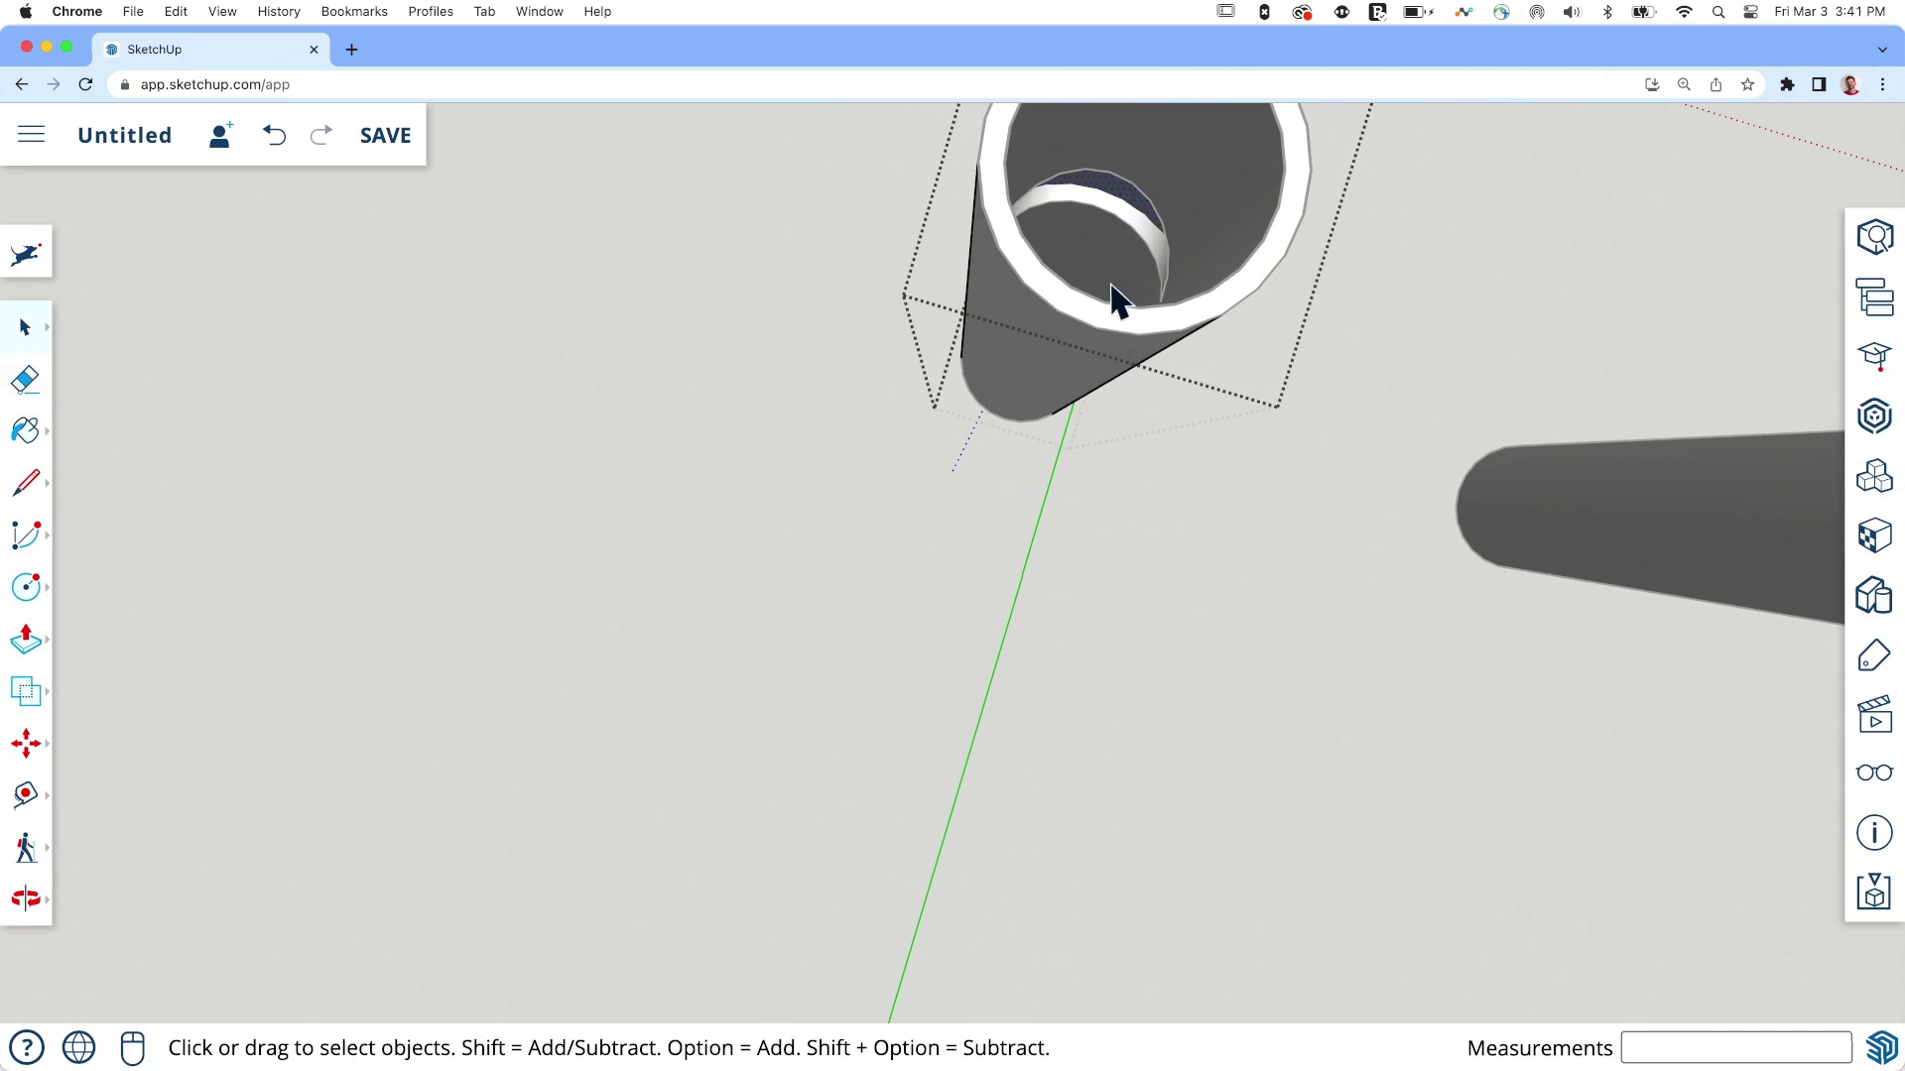
{"action": "left_click", "coordinate": [1275, 511]}
Step: Orbit so the pipes stand upright with the origin in view
{"action": "middle_click_drag", "start_coordinate": [1019, 565], "coordinate": [1548, 337]}
{"action": "middle_click_drag", "start_coordinate": [275, 399], "coordinate": [1131, 407]}
{"action": "scroll", "coordinate": [1072, 586], "scroll_direction": "down", "scroll_amount": 4}
{"action": "middle_click_drag", "start_coordinate": [1090, 275], "coordinate": [926, 437]}
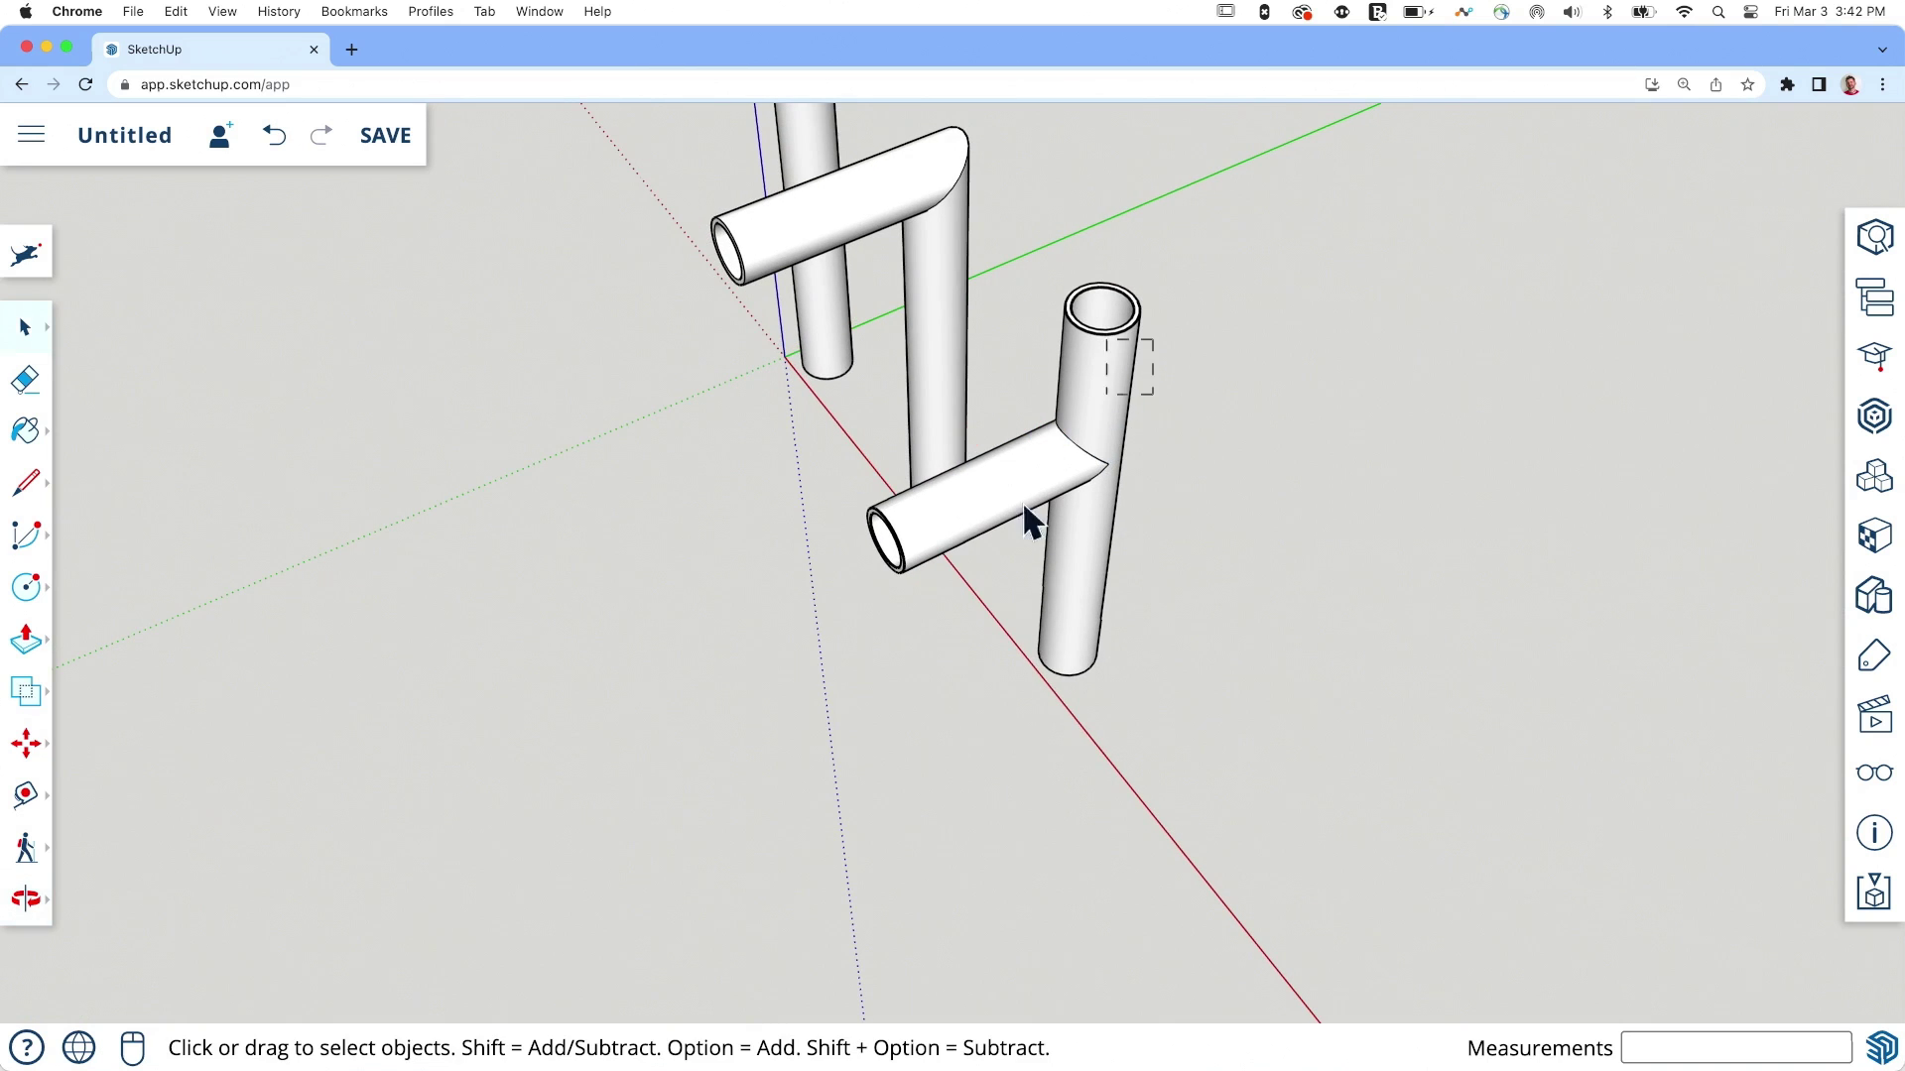
Step: Explode the second T-joint group and make its loose geometry a new group
{"action": "left_click", "coordinate": [1070, 529]}
{"action": "left_click", "coordinate": [1040, 540]}
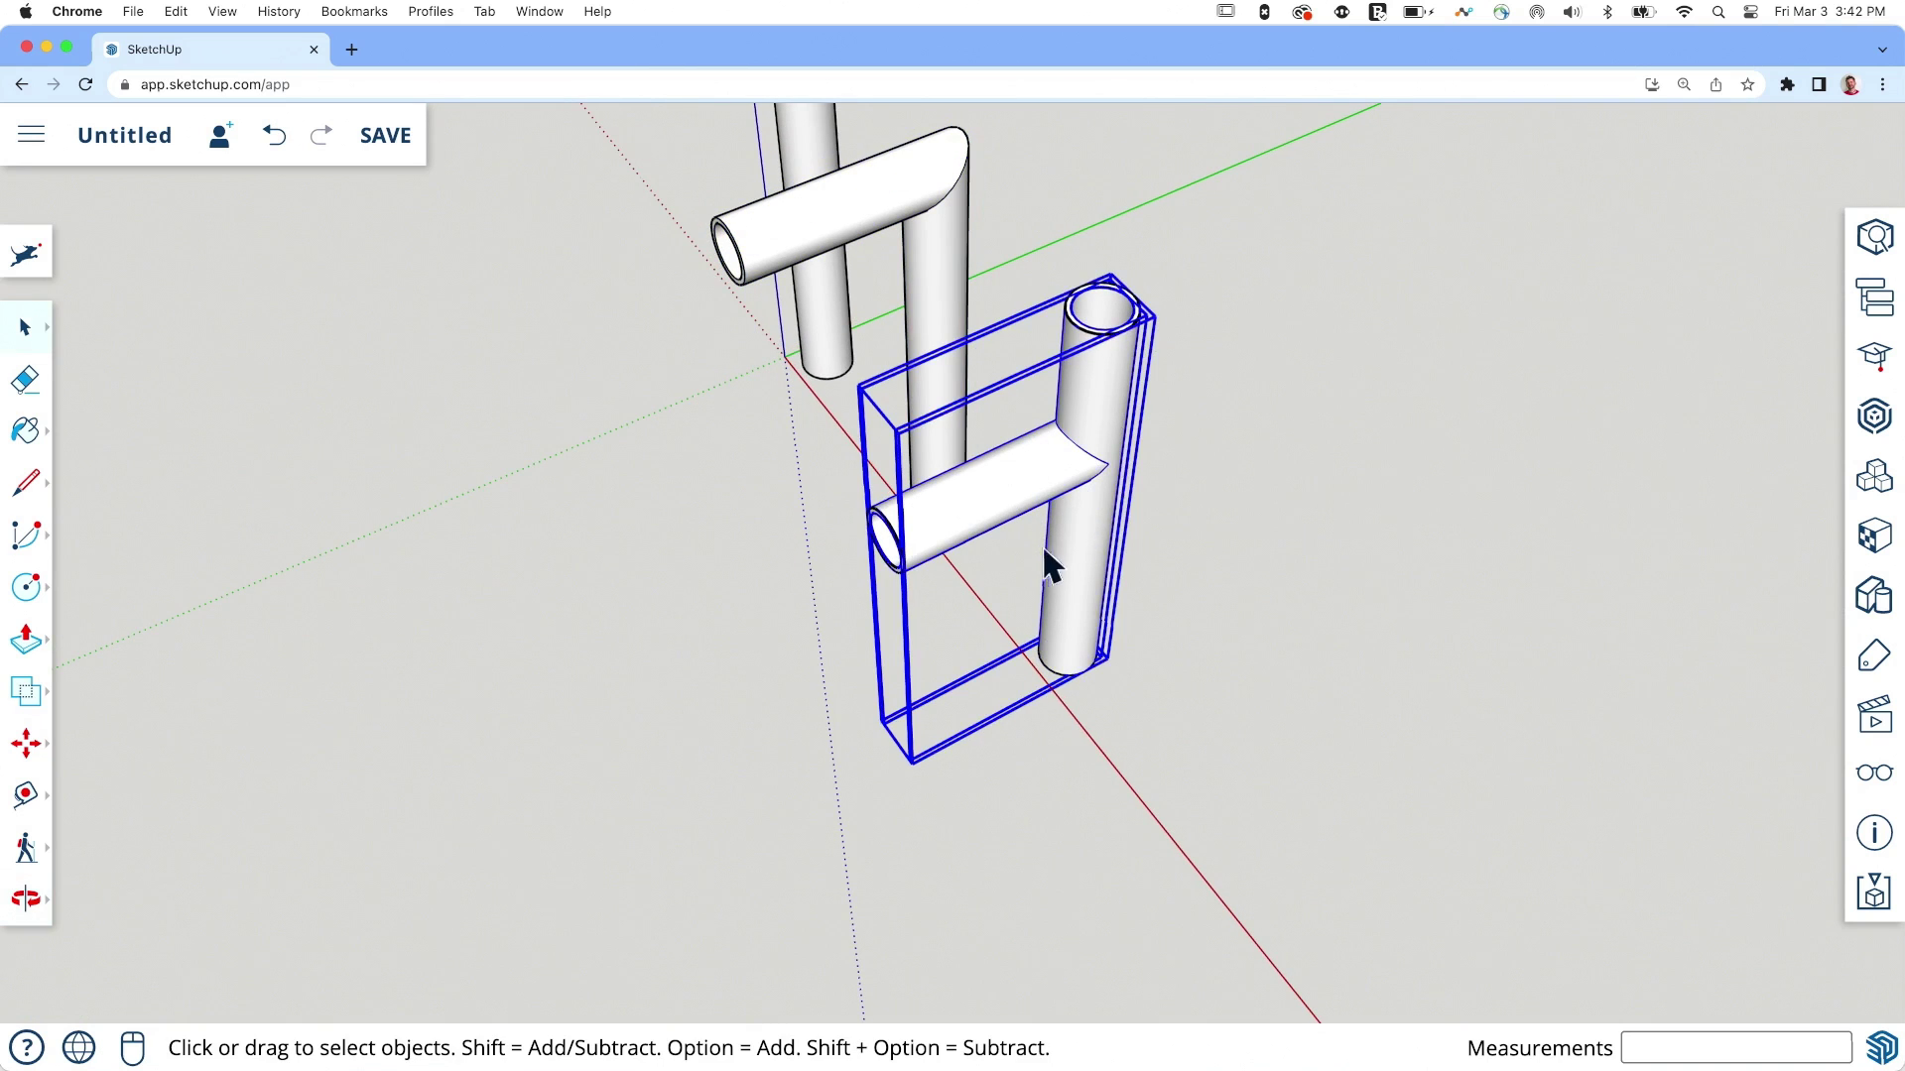
{"action": "right_click", "coordinate": [1075, 550]}
{"action": "left_click", "coordinate": [1153, 617]}
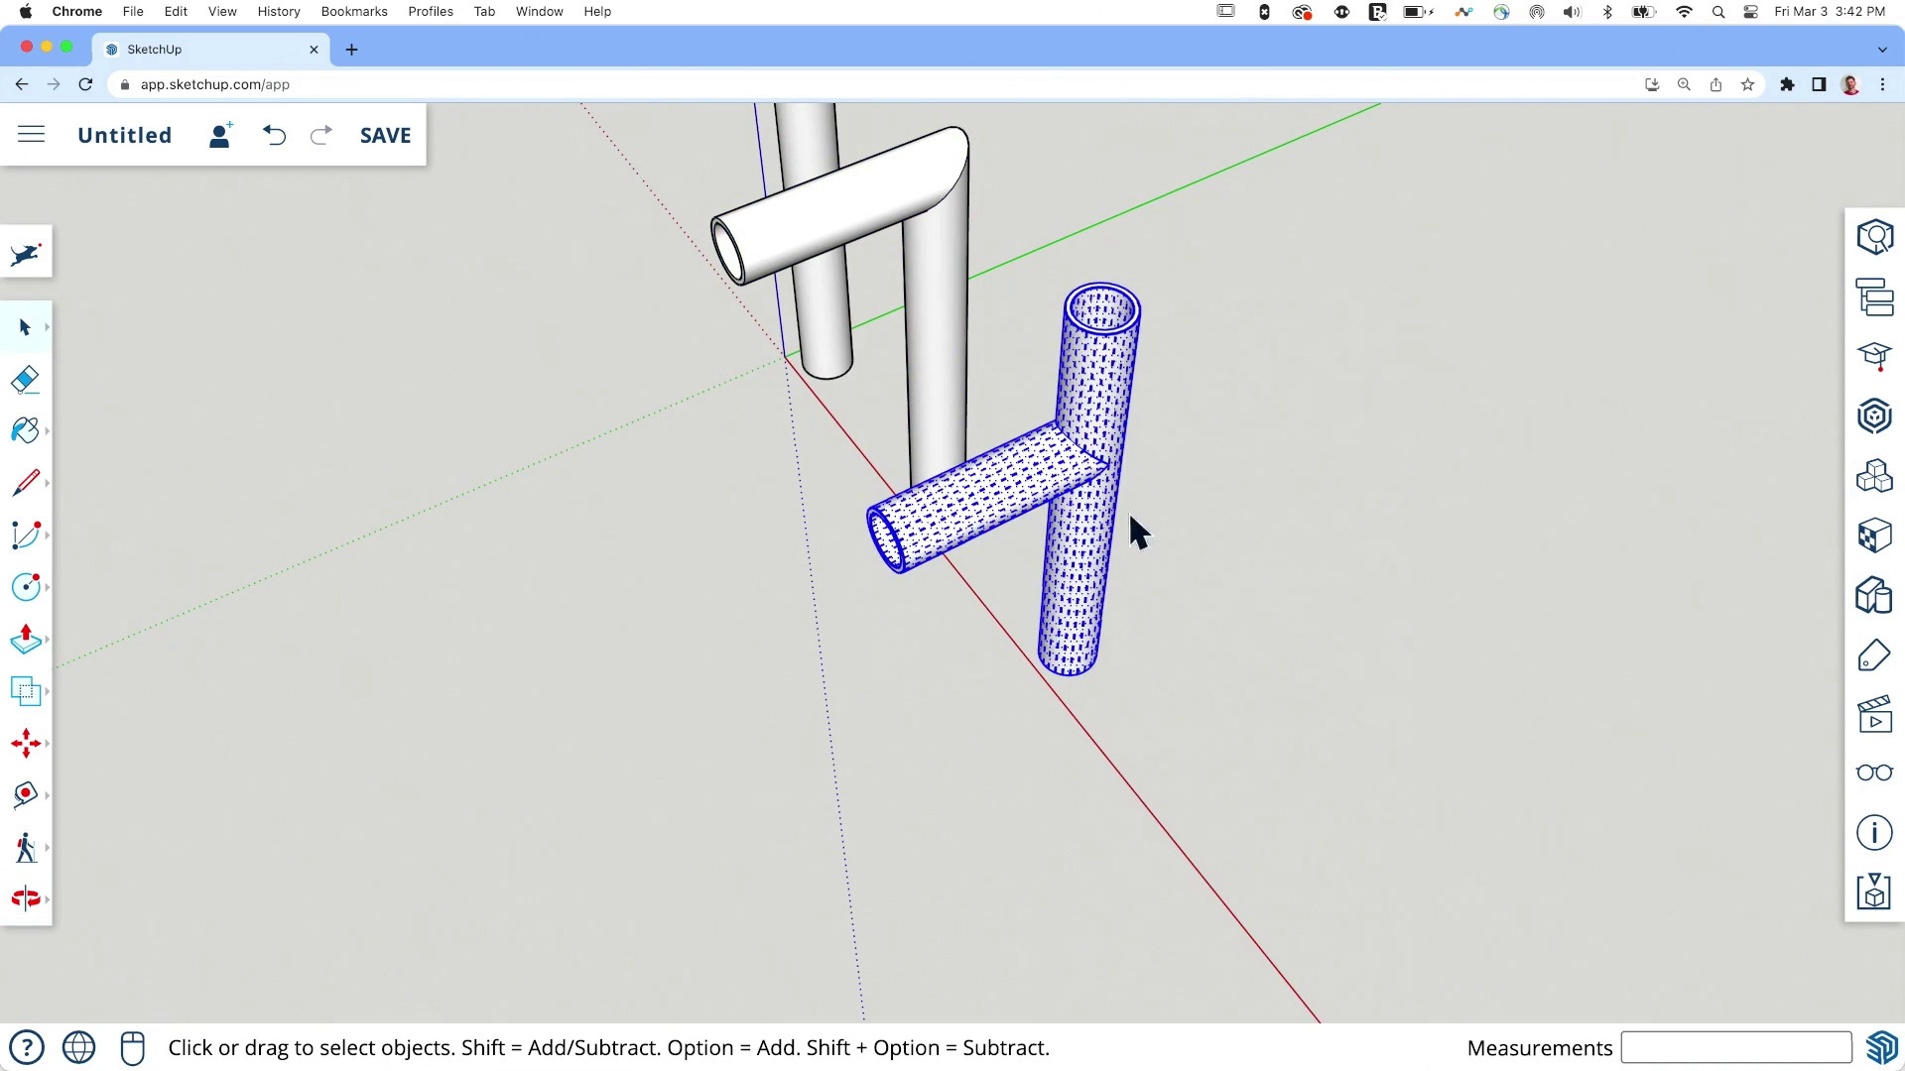
{"action": "right_click", "coordinate": [1101, 493]}
{"action": "left_click", "coordinate": [1168, 593]}
{"action": "middle_click_drag", "start_coordinate": [850, 480], "coordinate": [967, 526]}
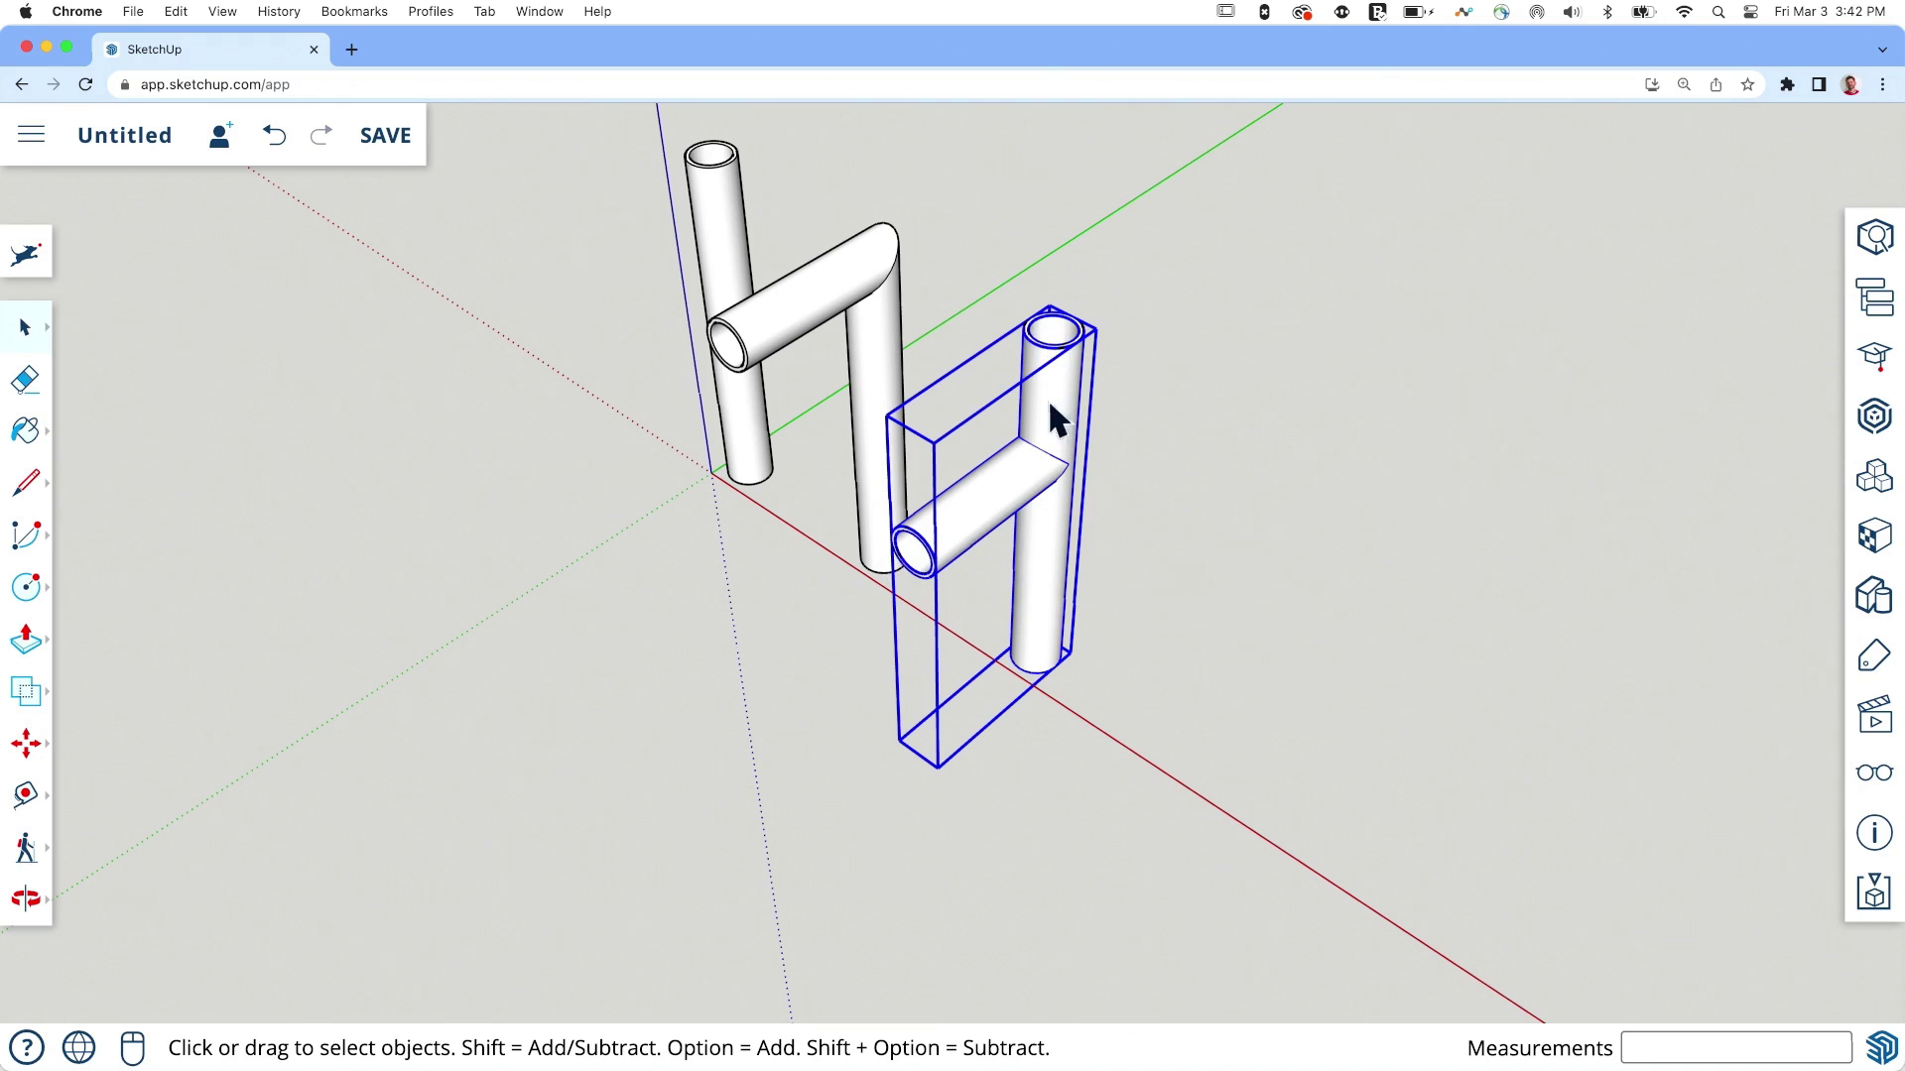
{"action": "middle_click_drag", "start_coordinate": [1391, 497], "coordinate": [697, 434]}
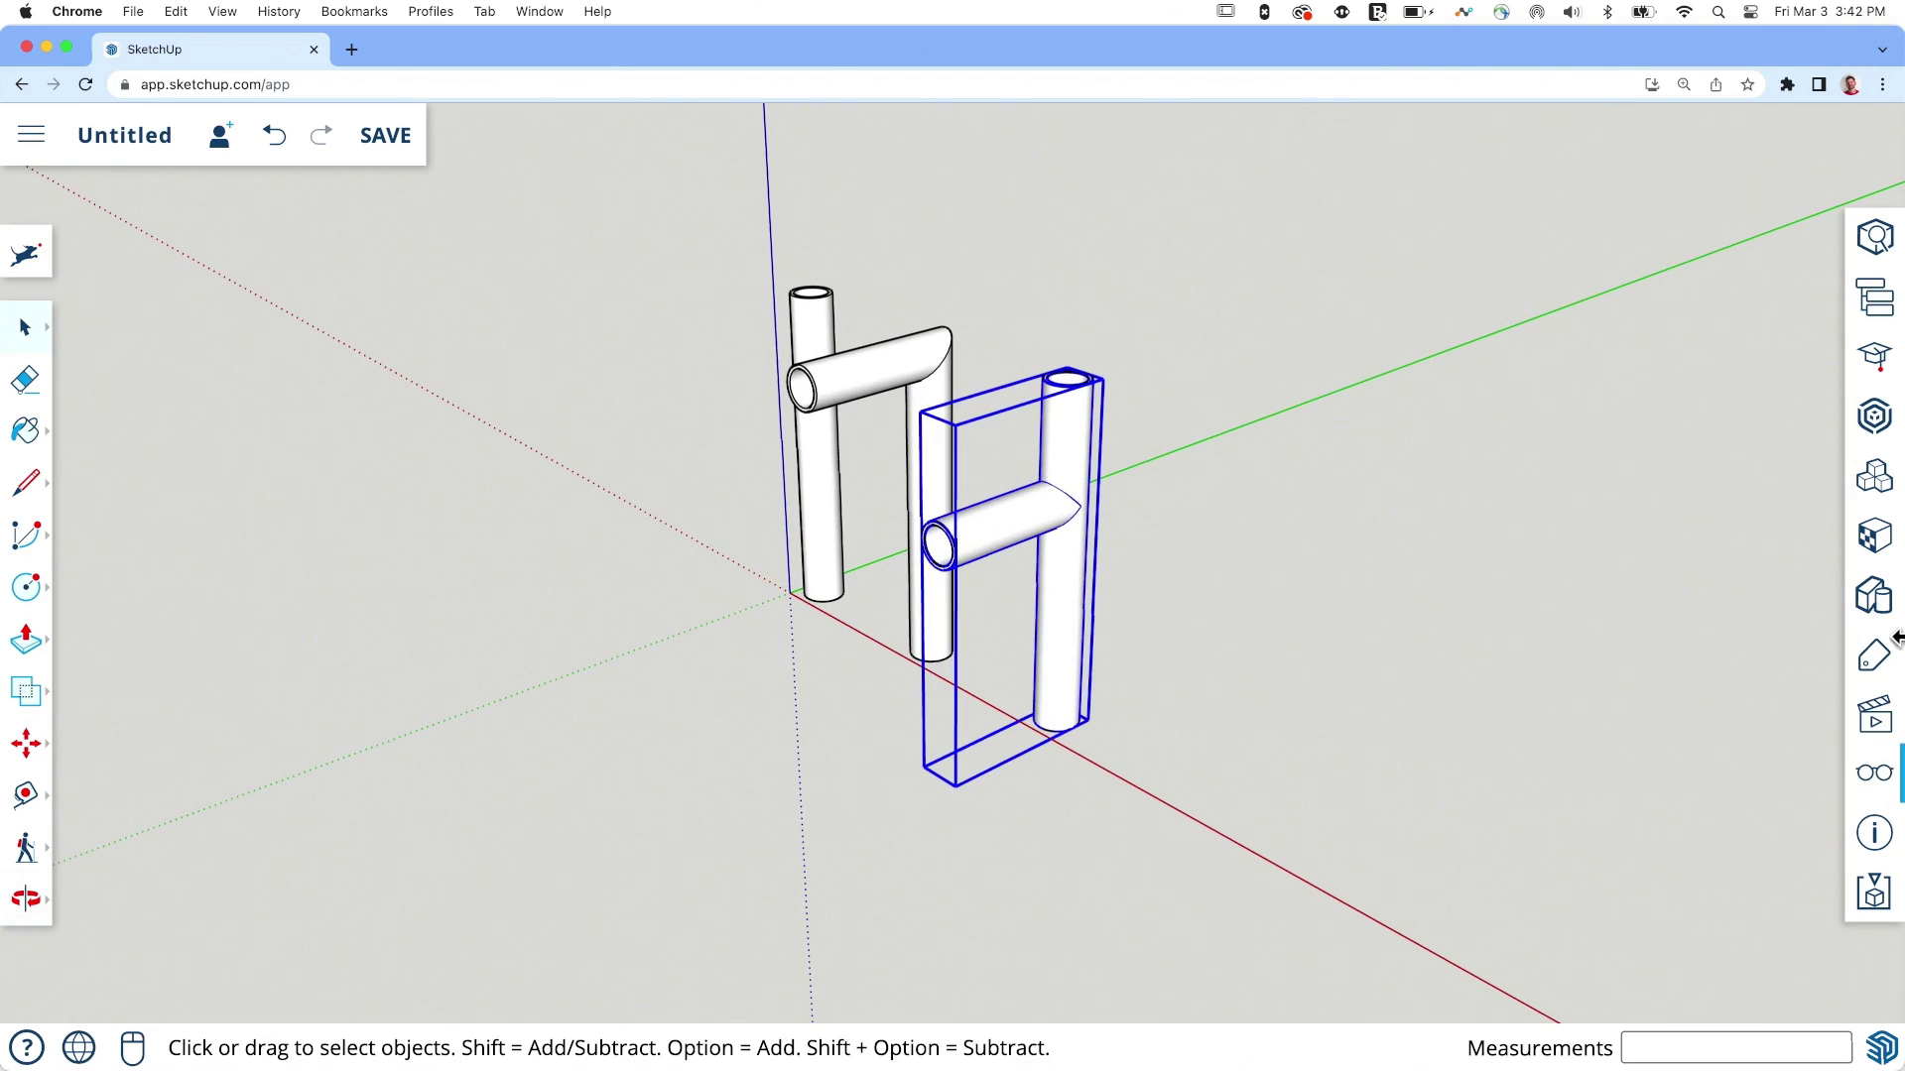